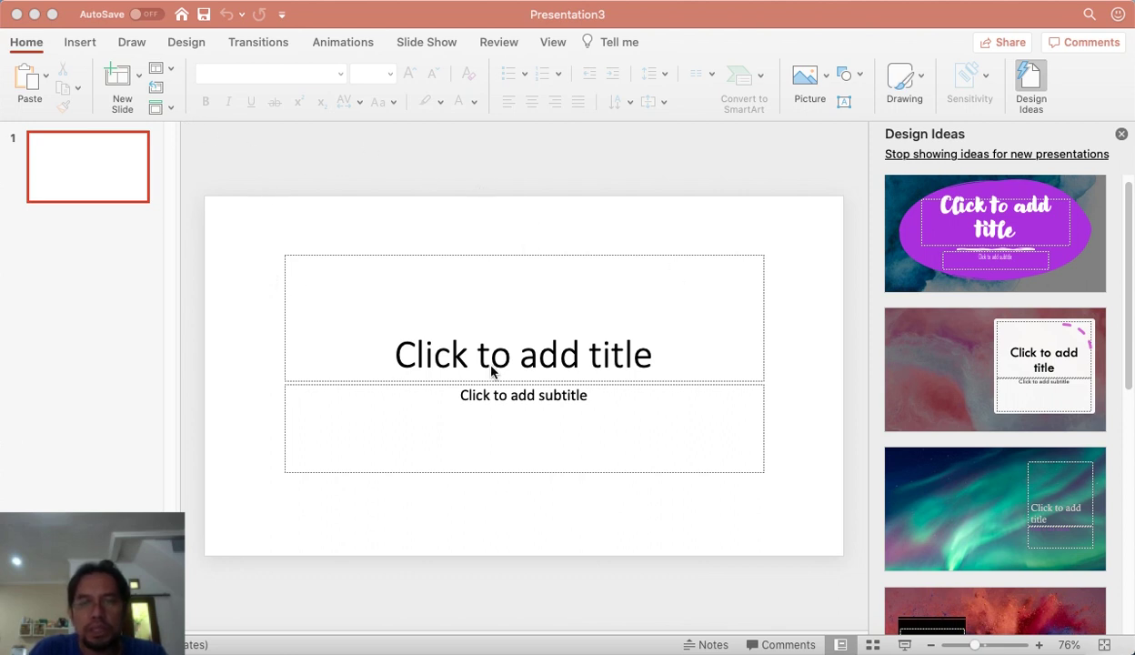
- Type 'GAME TEBAK GAMBAR' into the first slide's title placeholder
left_click(523, 360)
left_click(542, 355)
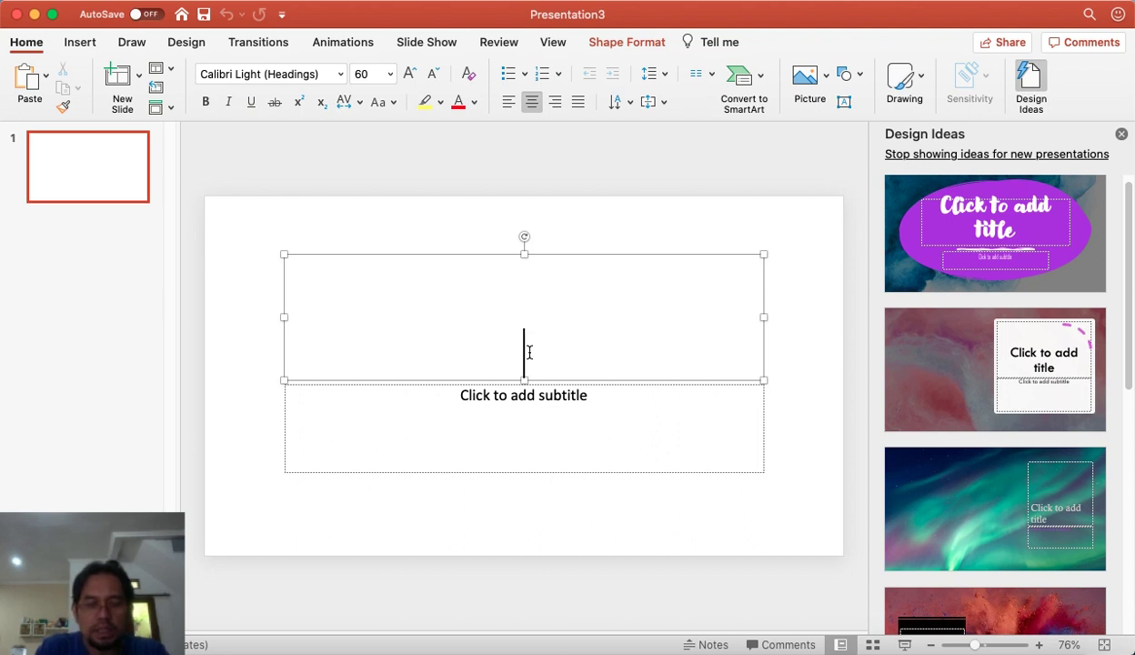
type("GAME TE")
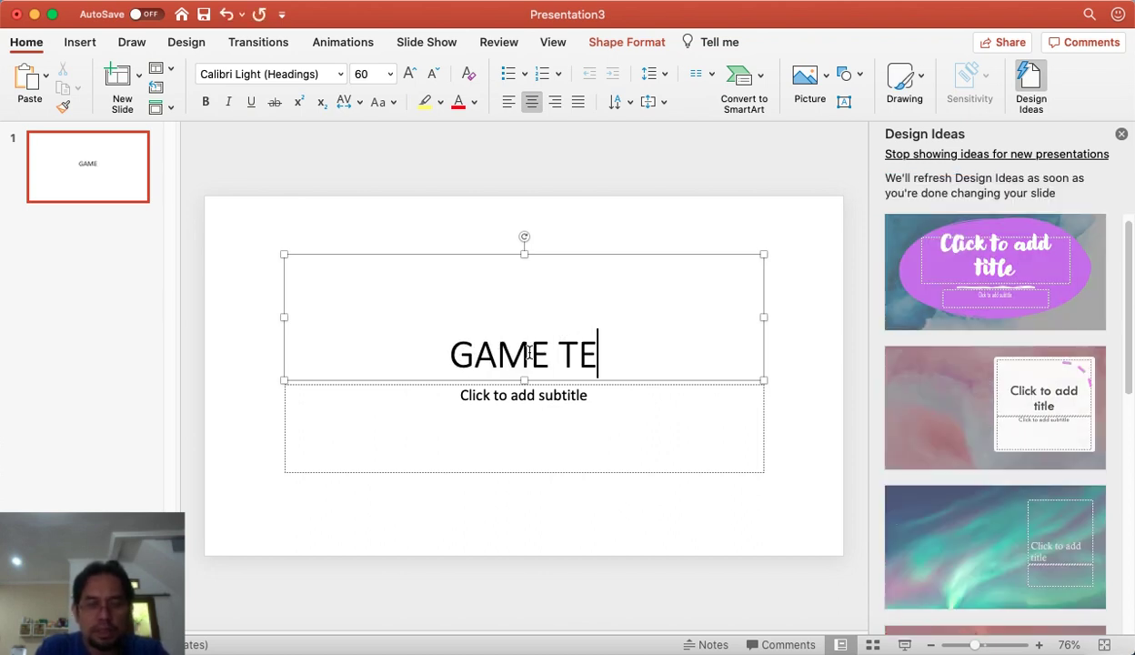
type("BAK GAMBAR")
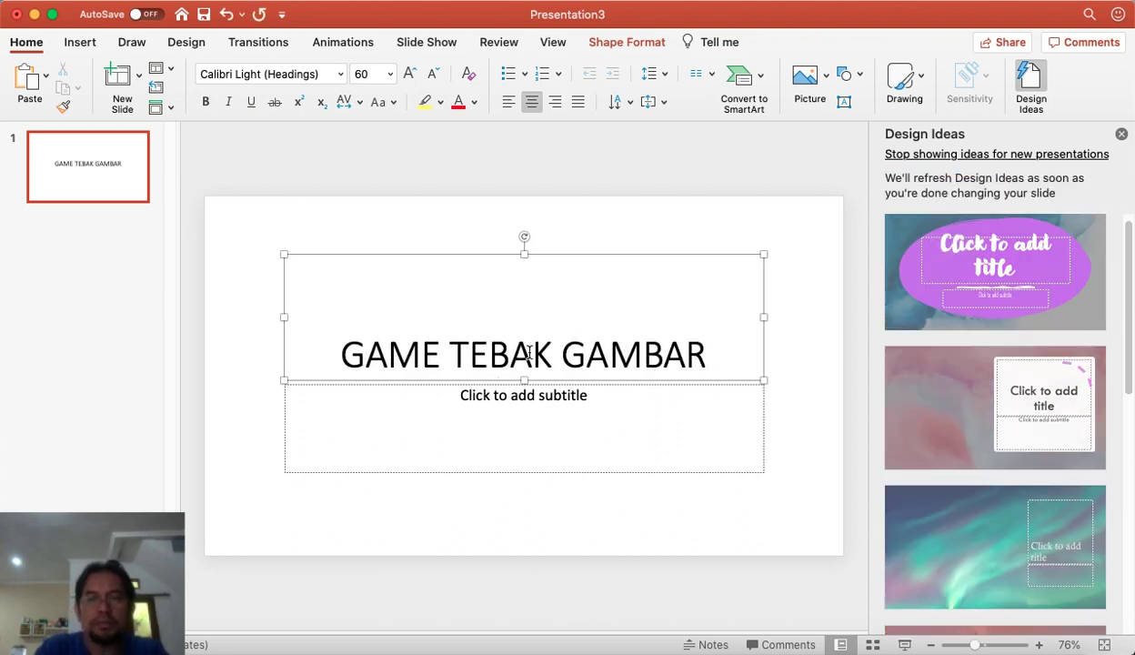
left_click(232, 395)
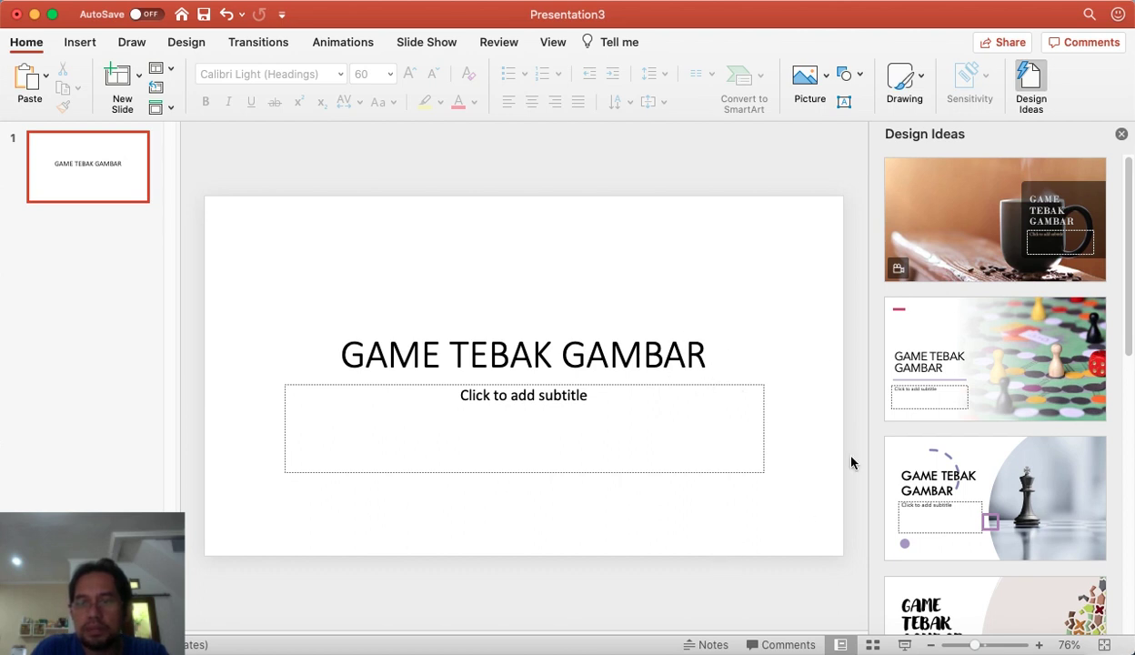
- Replace the board-game Design Idea with the handwritten design with the colourful mosaic pattern
left_click(1002, 374)
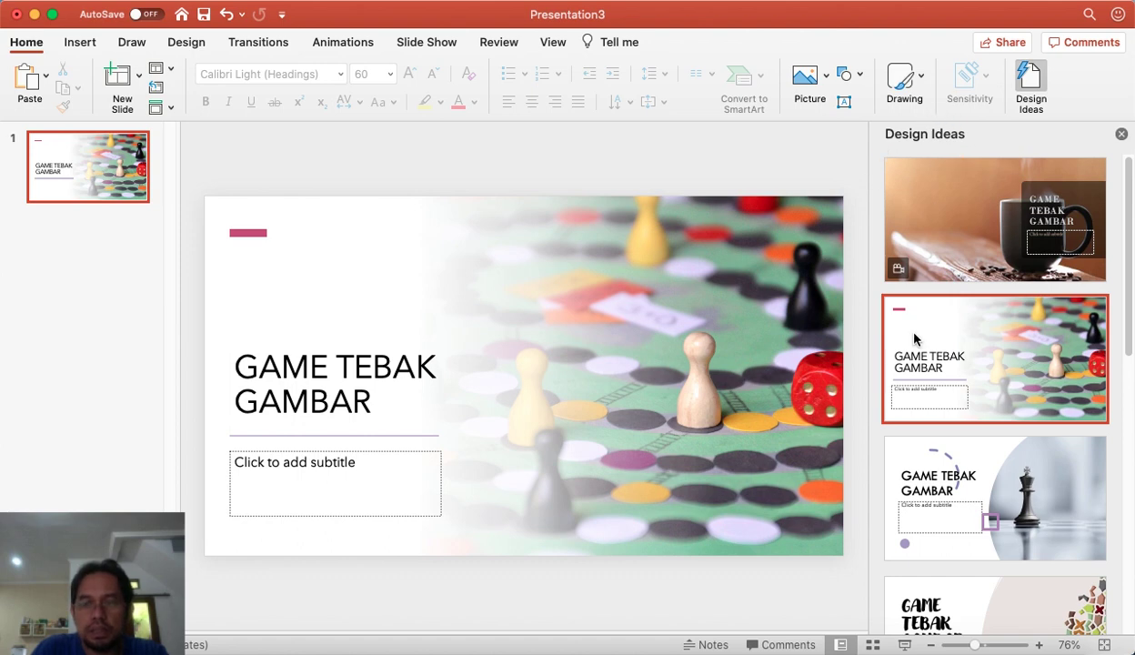
scroll(972, 443, "down", 5)
scroll(972, 443, "up", 4)
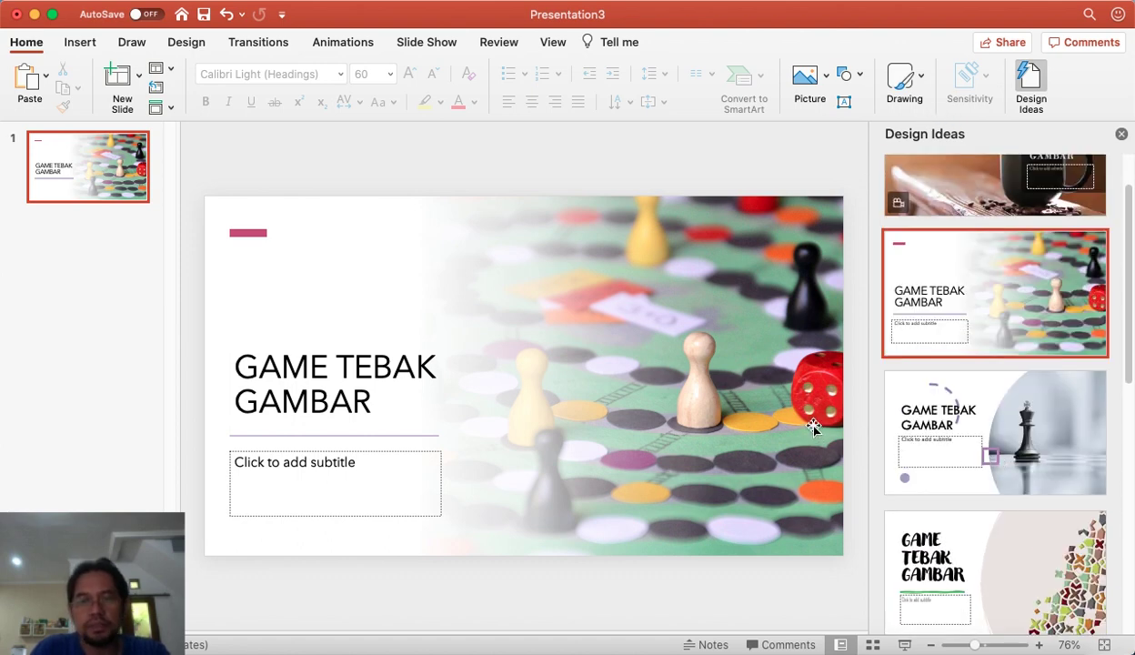
scroll(987, 455, "down", 3)
scroll(988, 454, "down", 1)
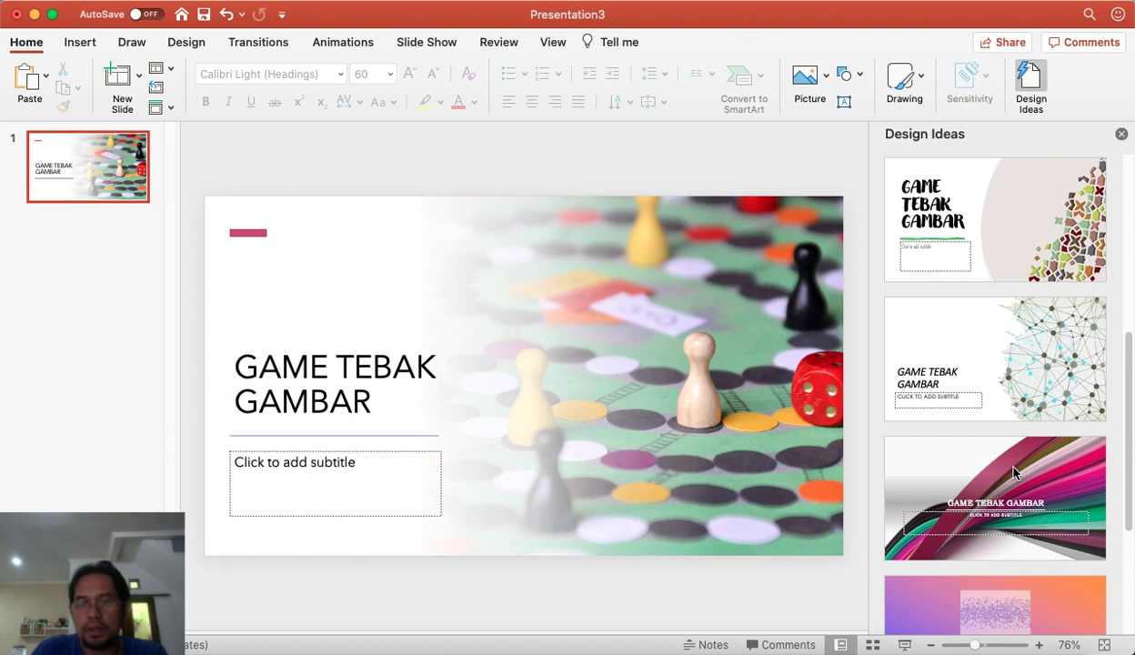
left_click(1033, 230)
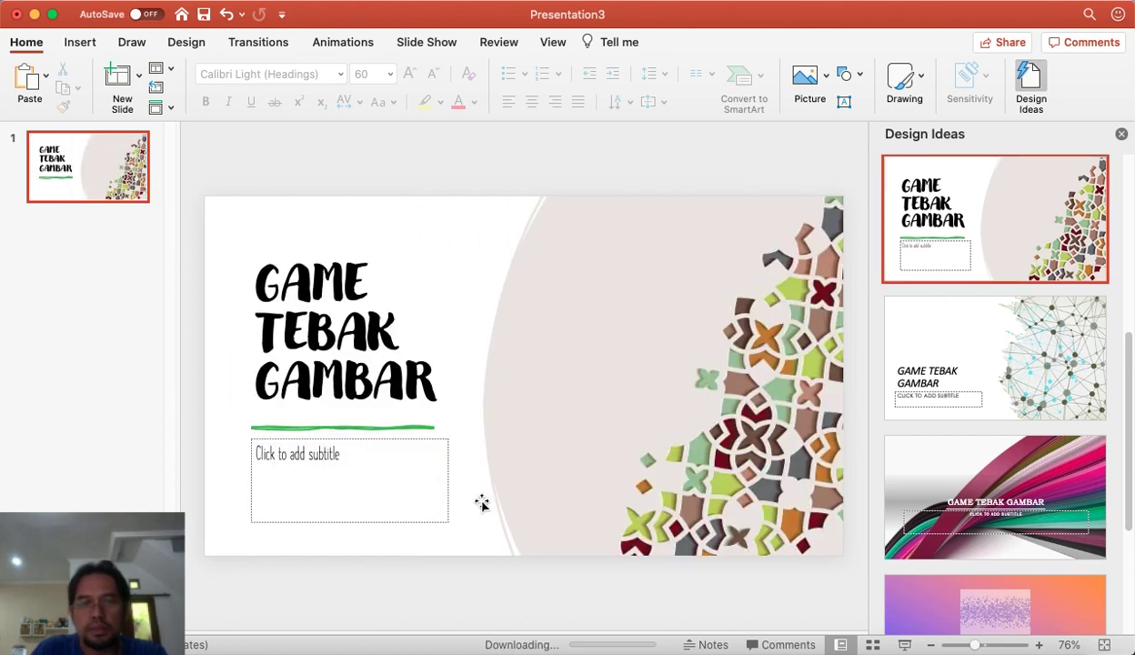
left_click(298, 457)
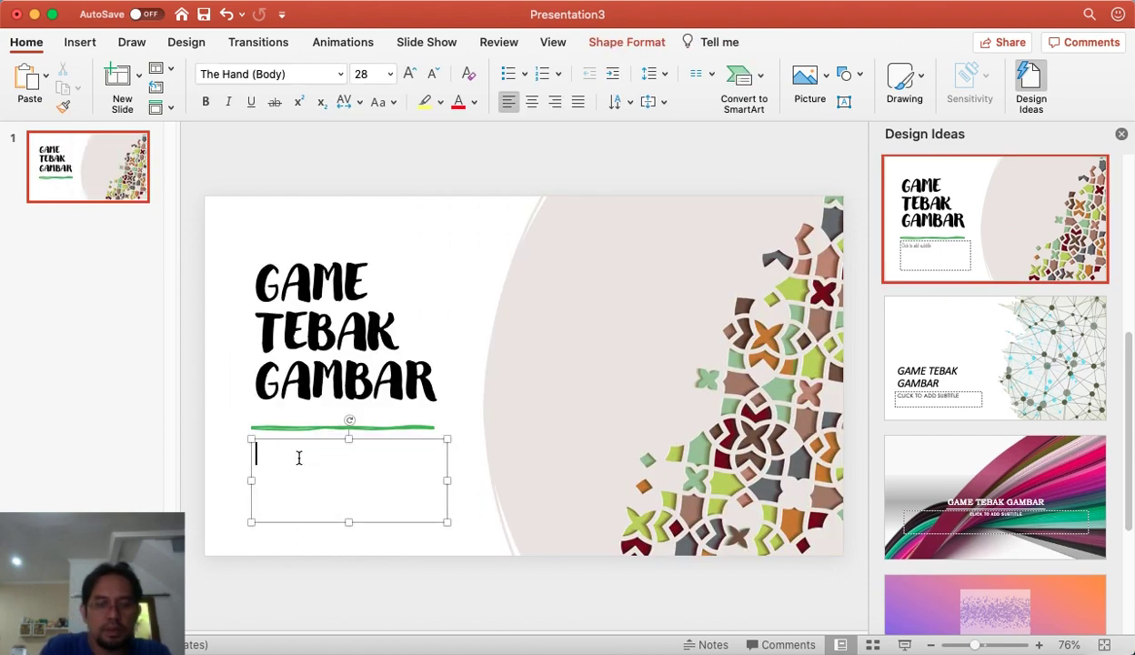
- Add the subtitle 'TIK UNTUK AUD' under the title on the first slide
type("l")
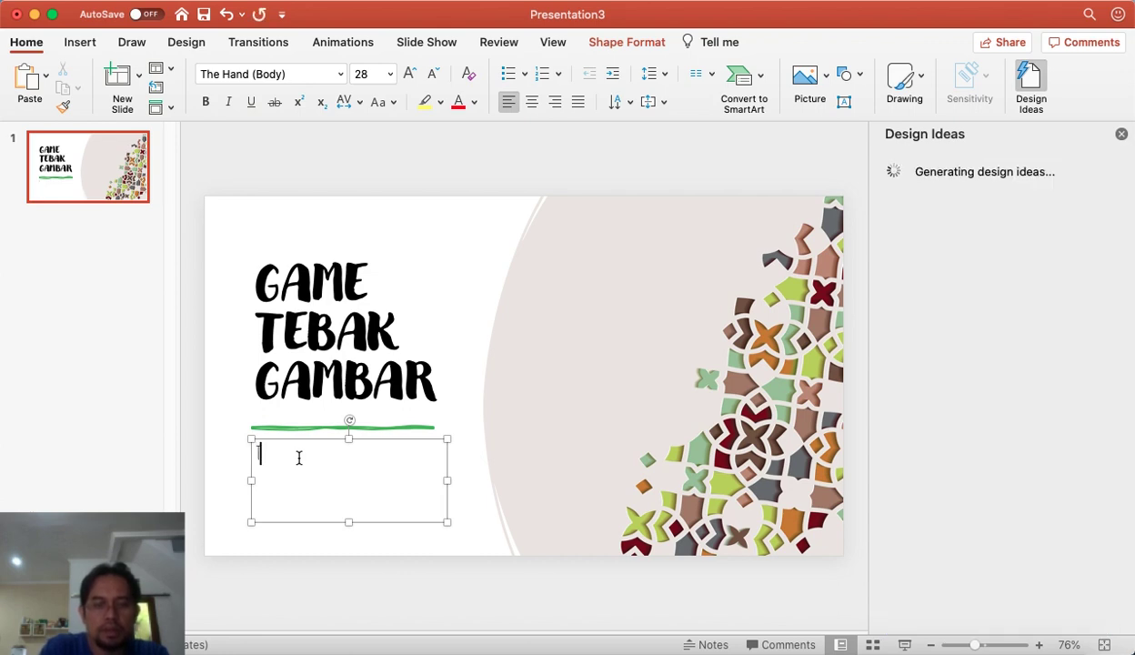
type("IK UNTUK AUD")
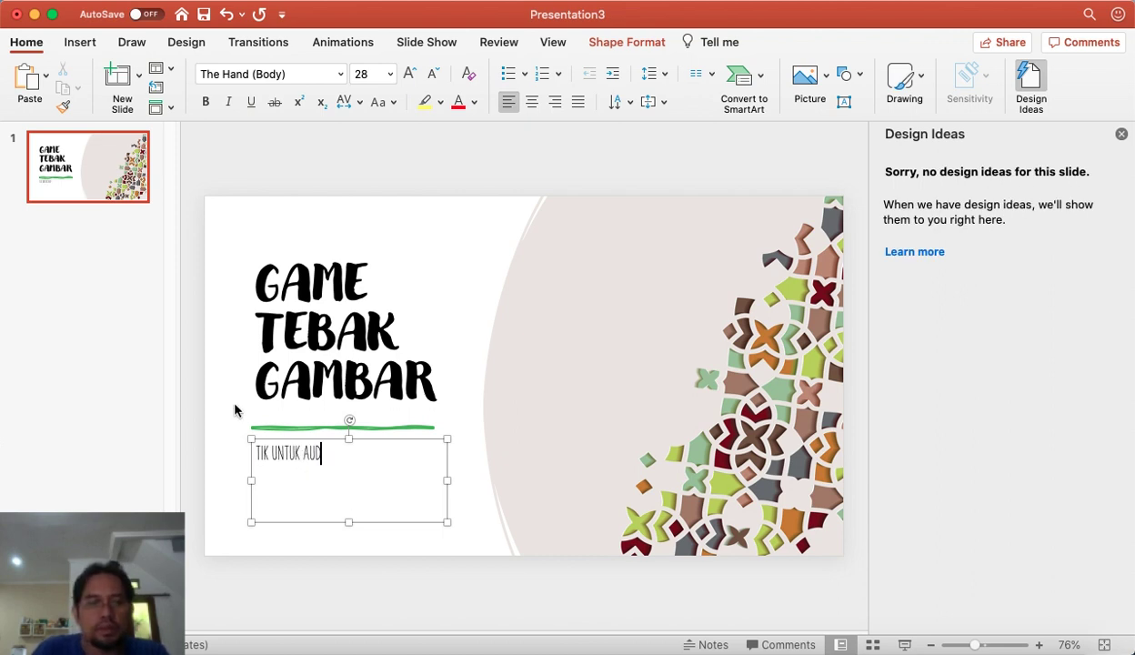
left_click(234, 410)
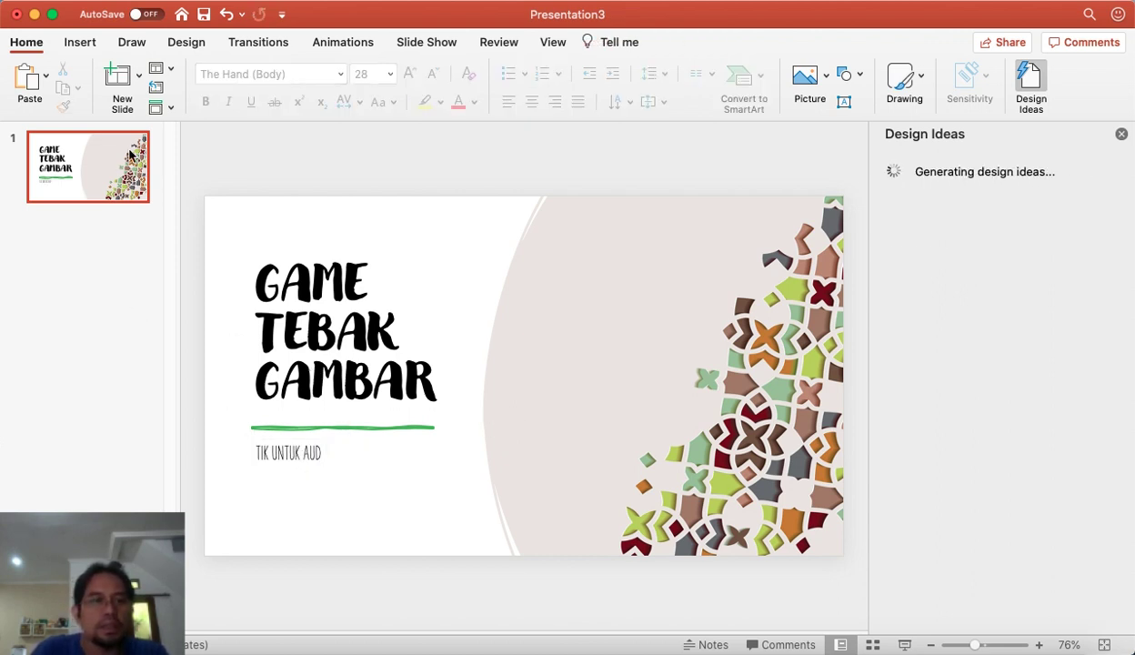
left_click(139, 76)
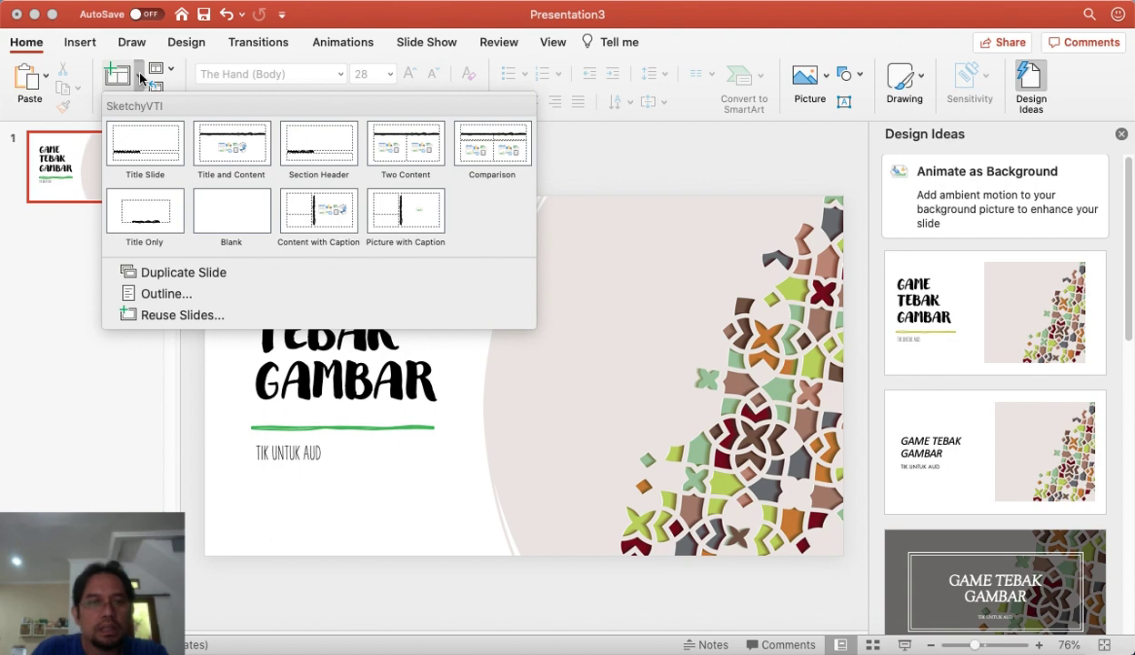
- Add a Blank-layout second slide and pick the Rectangle shape for drawing
left_click(231, 211)
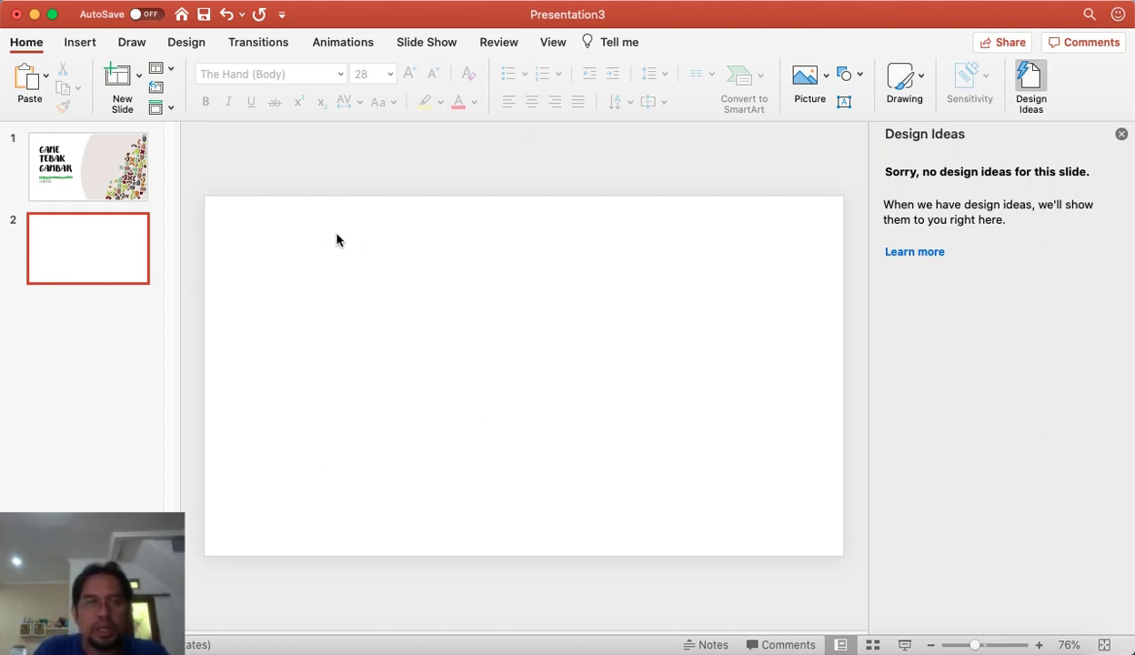
left_click(80, 42)
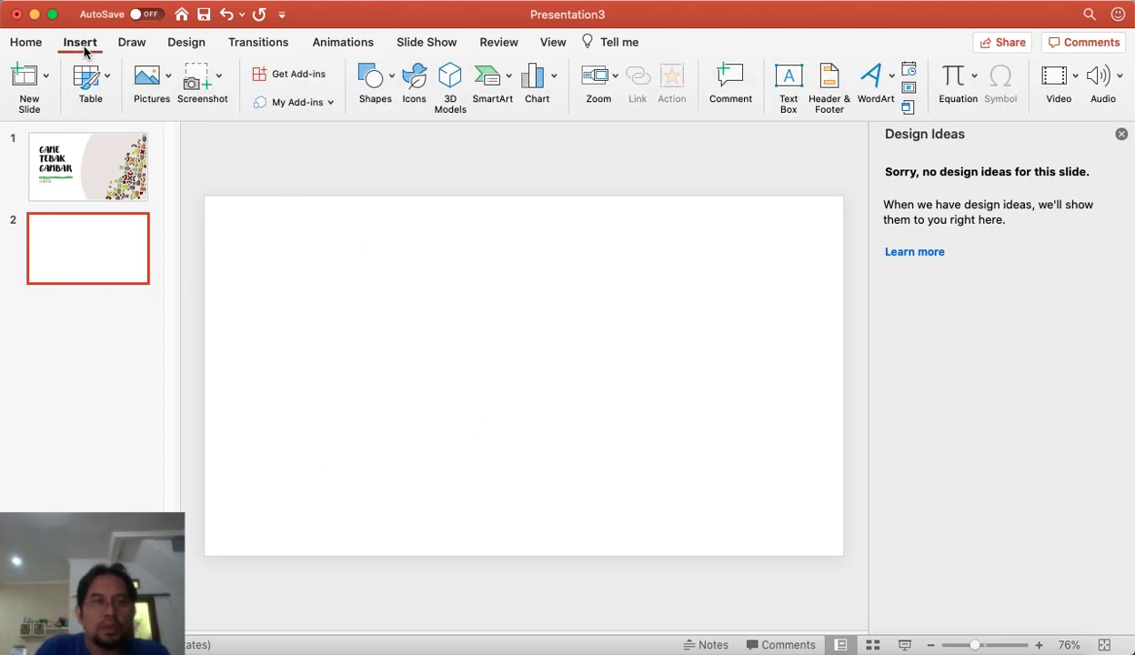
left_click(391, 85)
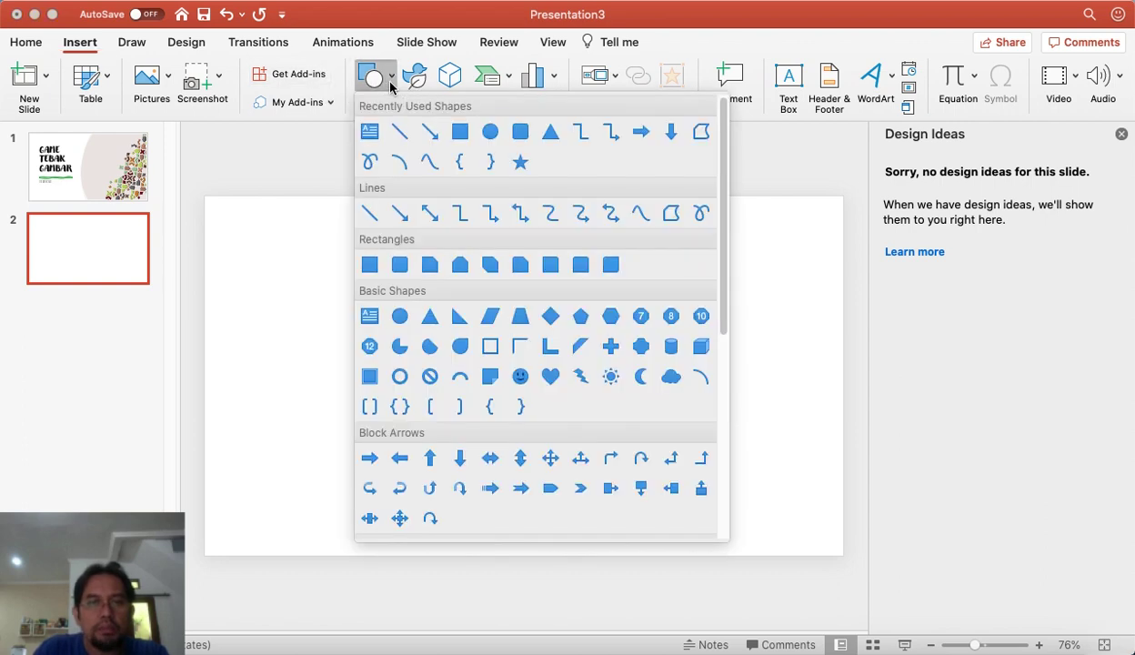
left_click(461, 134)
- Draw a green square at the top-left and duplicate it into a top row of five
left_click_drag(238, 231, 315, 311)
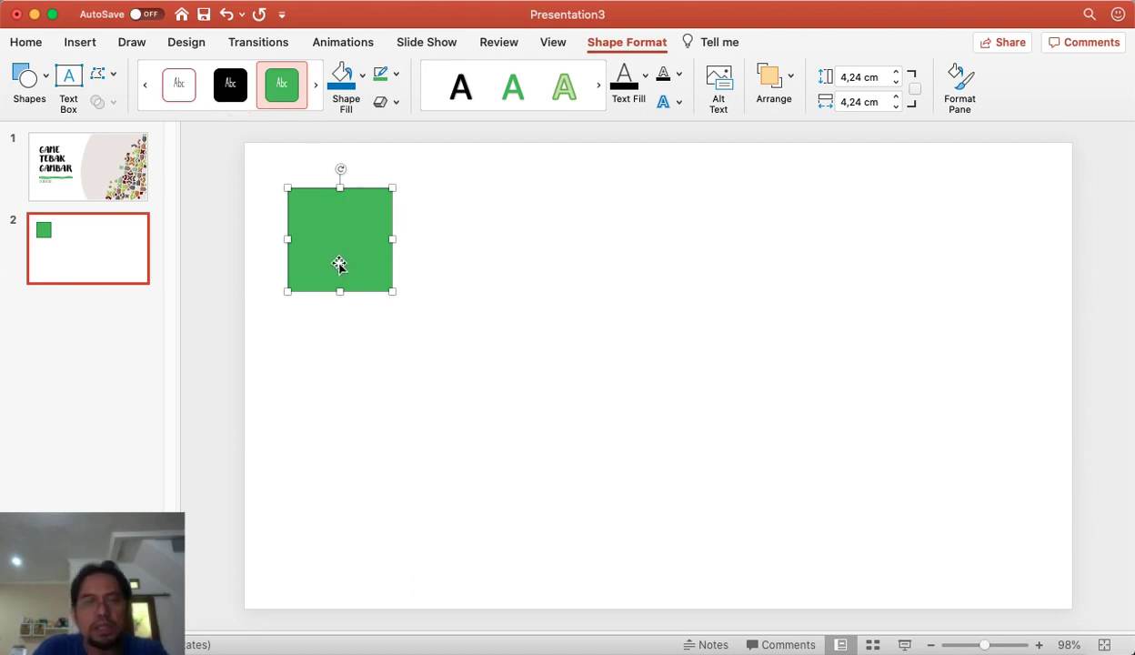
mouse_move(339, 262)
left_mouse_down()
mouse_move(460, 247)
mouse_move(437, 246)
left_mouse_up()
key("super+d")
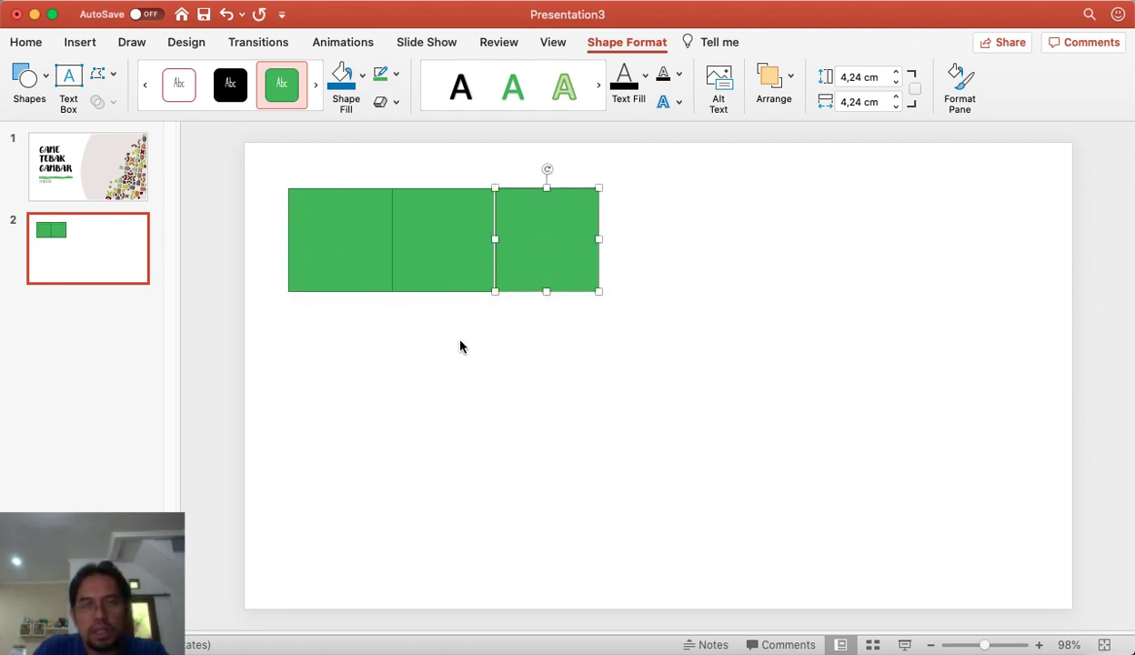
key("super+d")
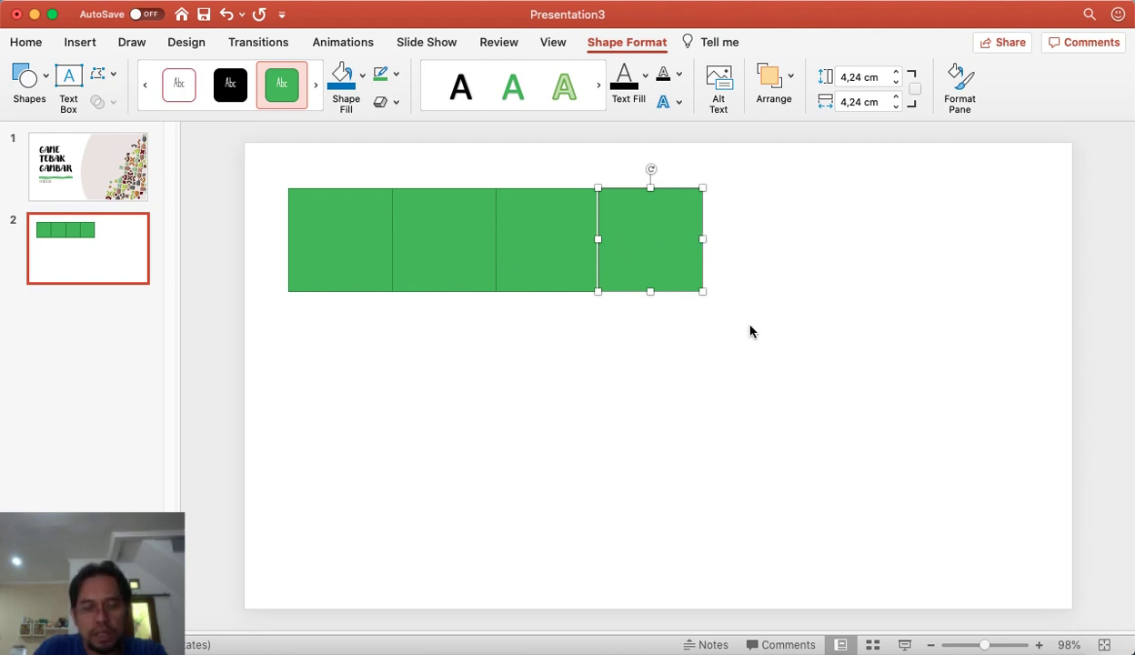
key("super+d")
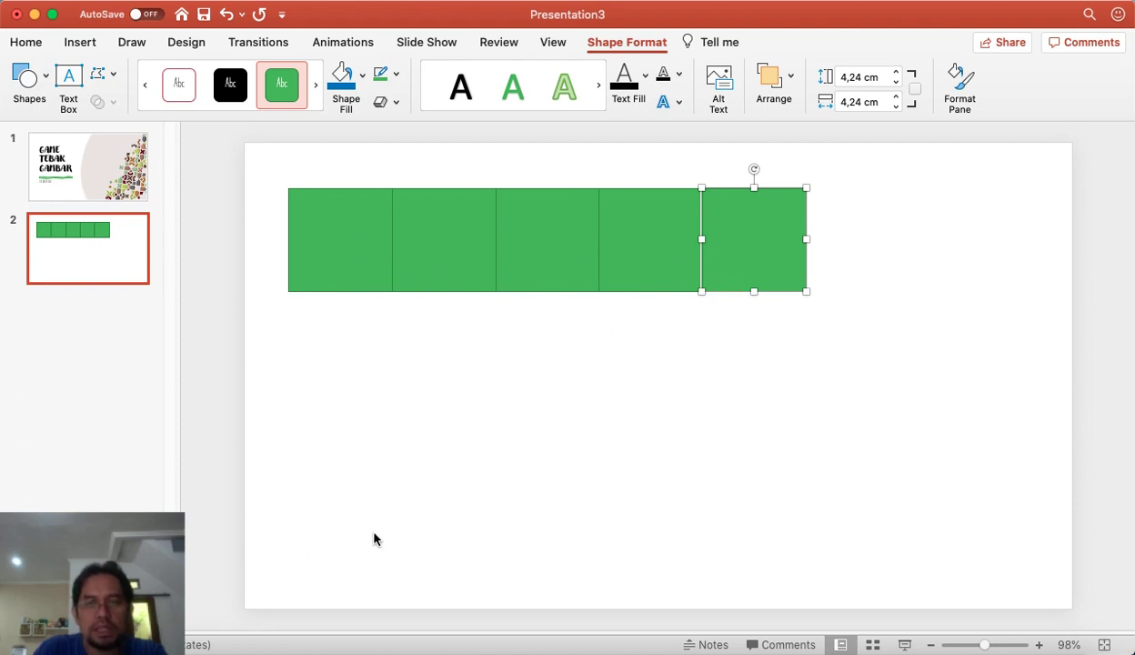
left_click(689, 368)
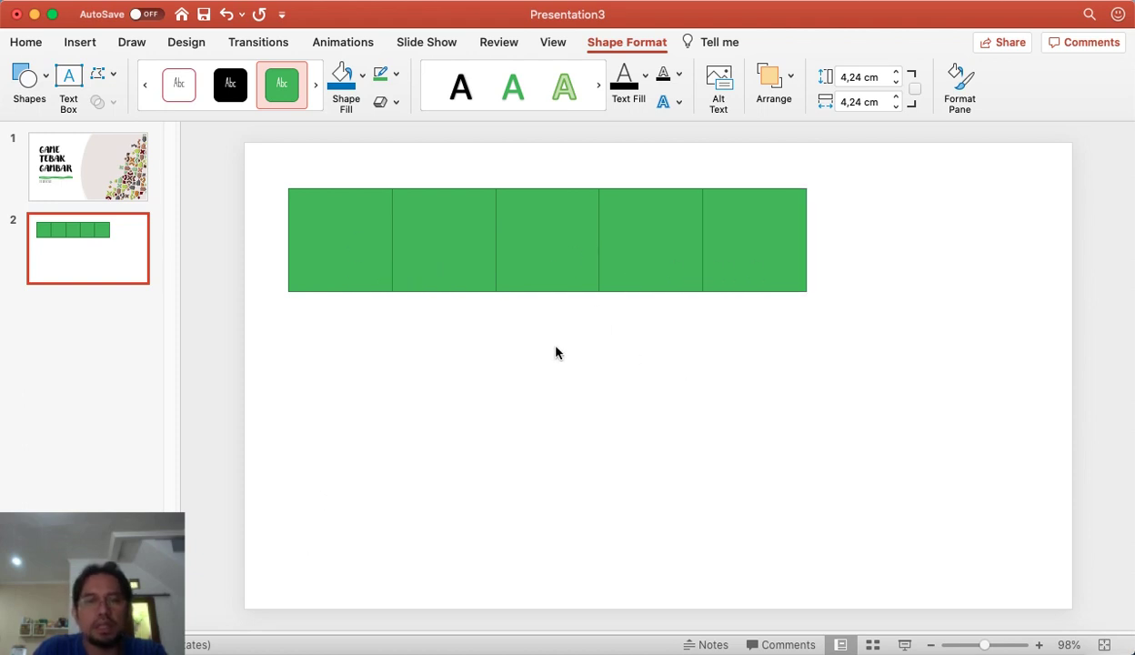
- Duplicate the first square downward to form a three-square left column
left_click(337, 277)
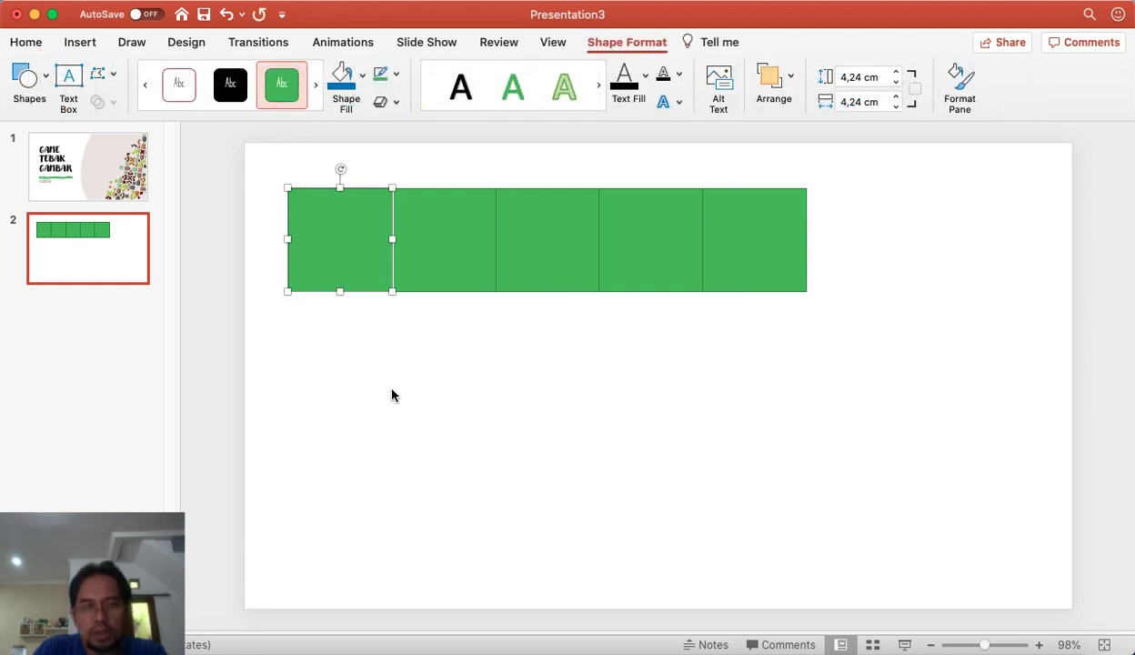
key("super+d")
left_click_drag(367, 232, 373, 333)
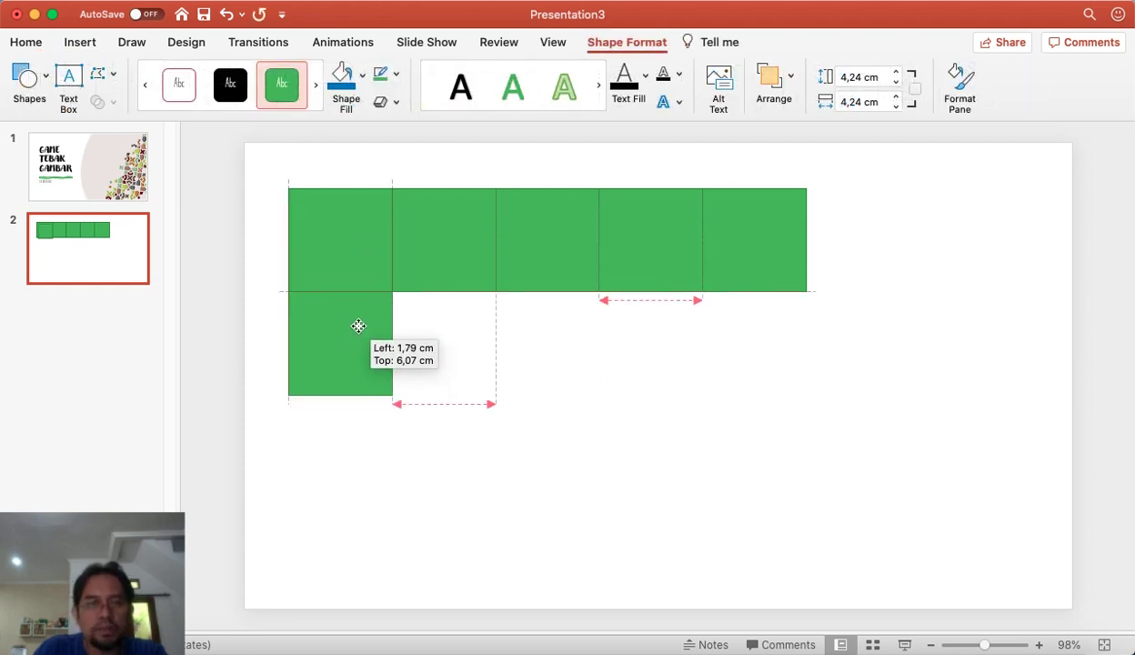
key("super+d")
left_click(515, 445)
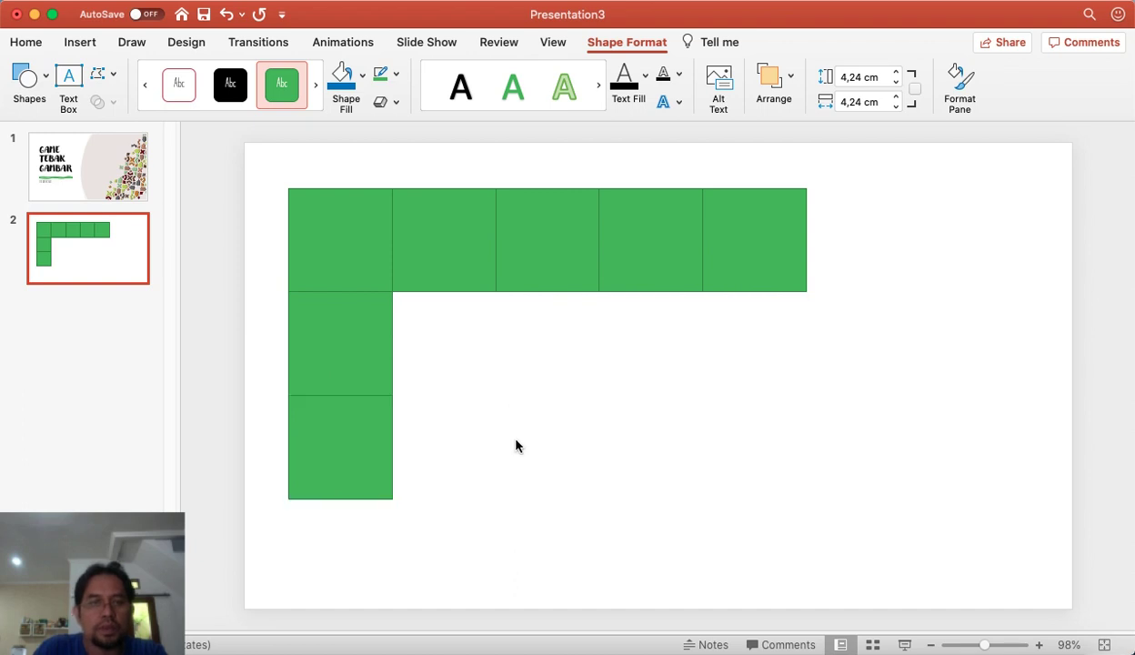
- Fill out the middle and bottom rows with duplicated squares to complete the 5×3 grid
left_click(354, 343)
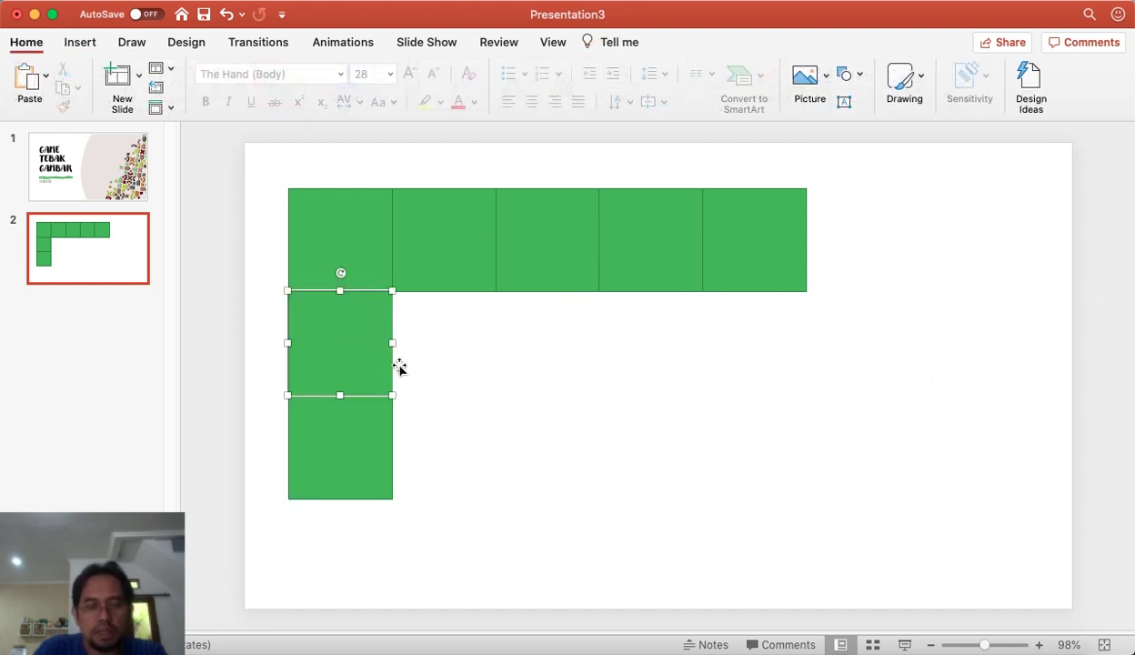
left_click_drag(392, 375, 461, 333)
key("super+d")
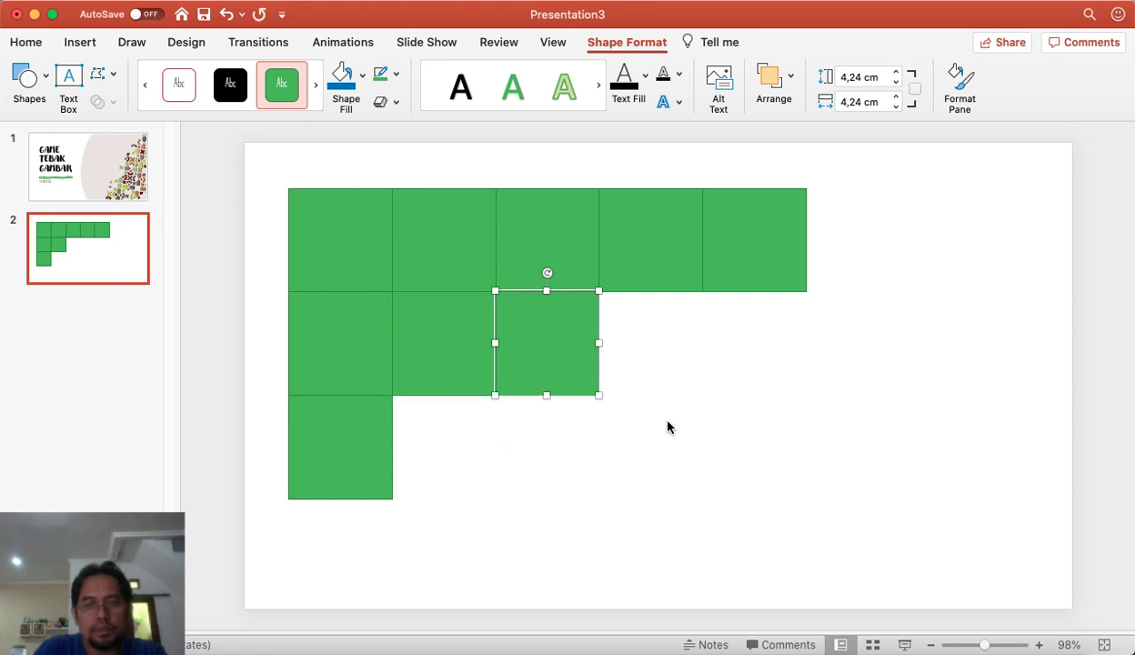
key("super+d")
key("super+d")
left_click(355, 451)
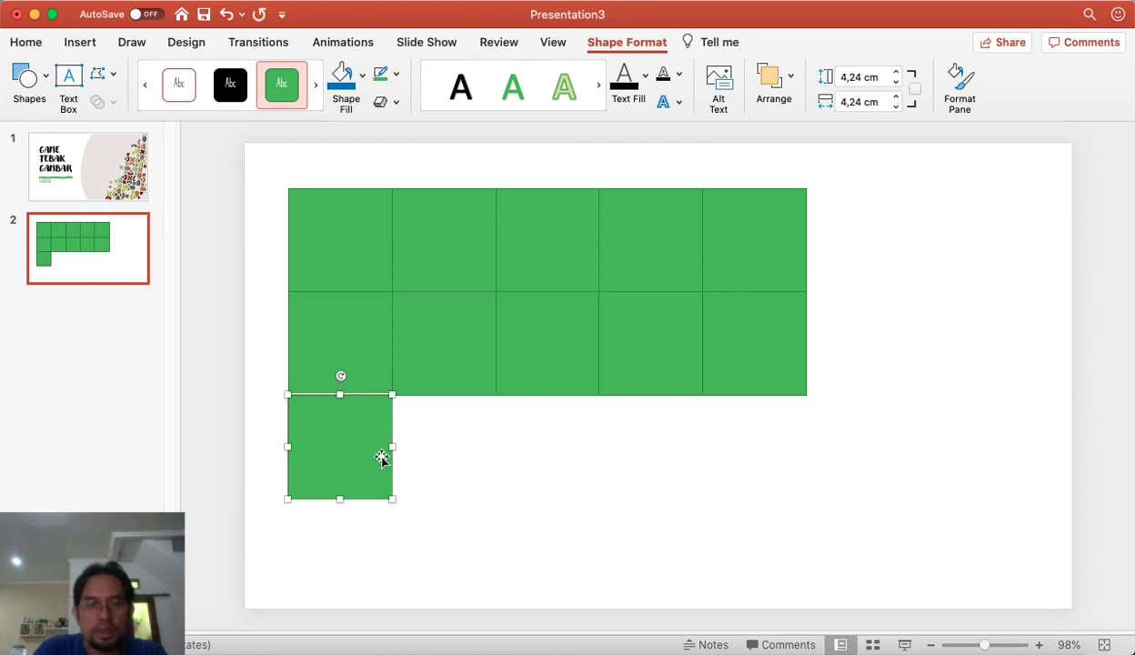
left_click_drag(365, 453, 452, 445)
key("super+d")
key("super+d")
key("super+d")
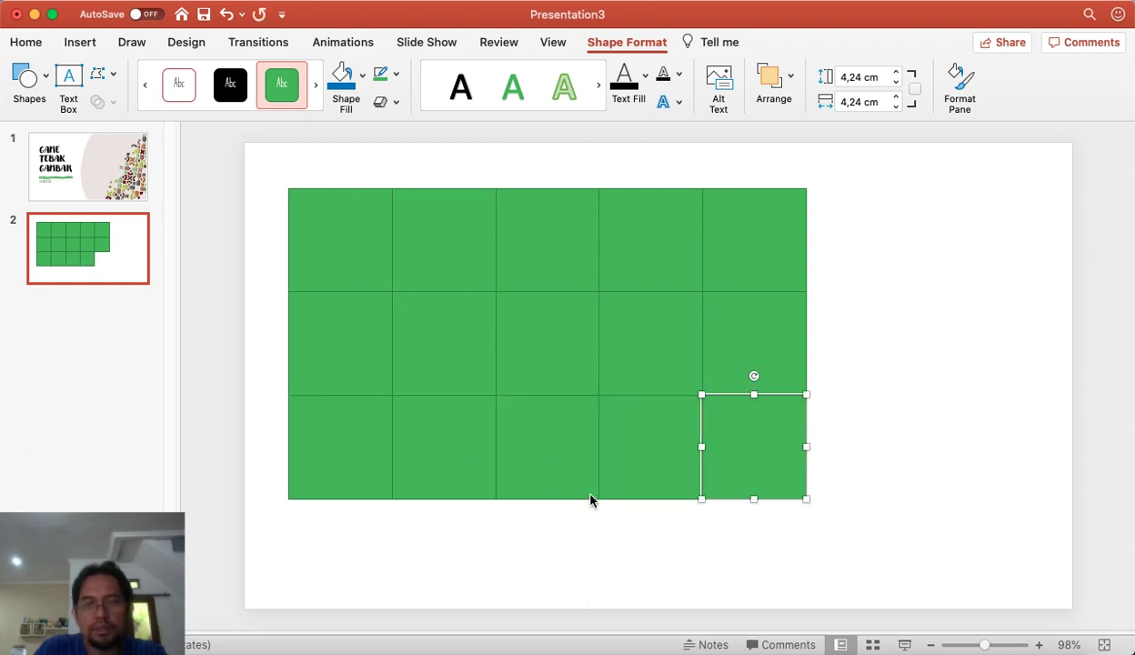
left_click(599, 530)
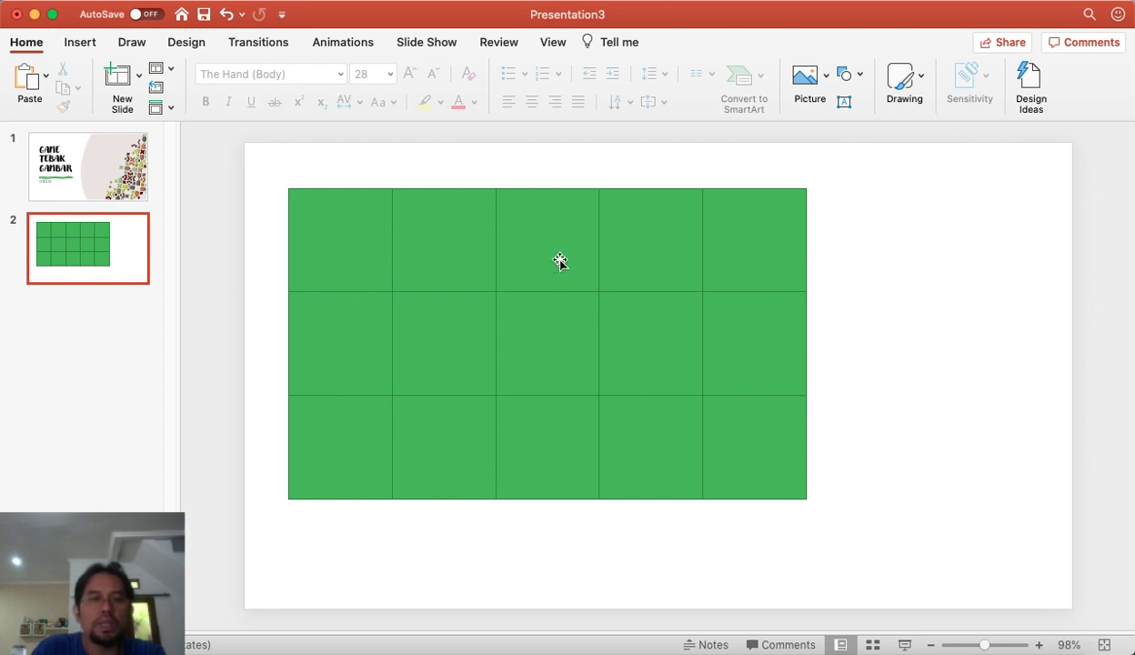
- Fill the left column tiles light blue, dark red and purple, top to bottom
left_click(337, 241)
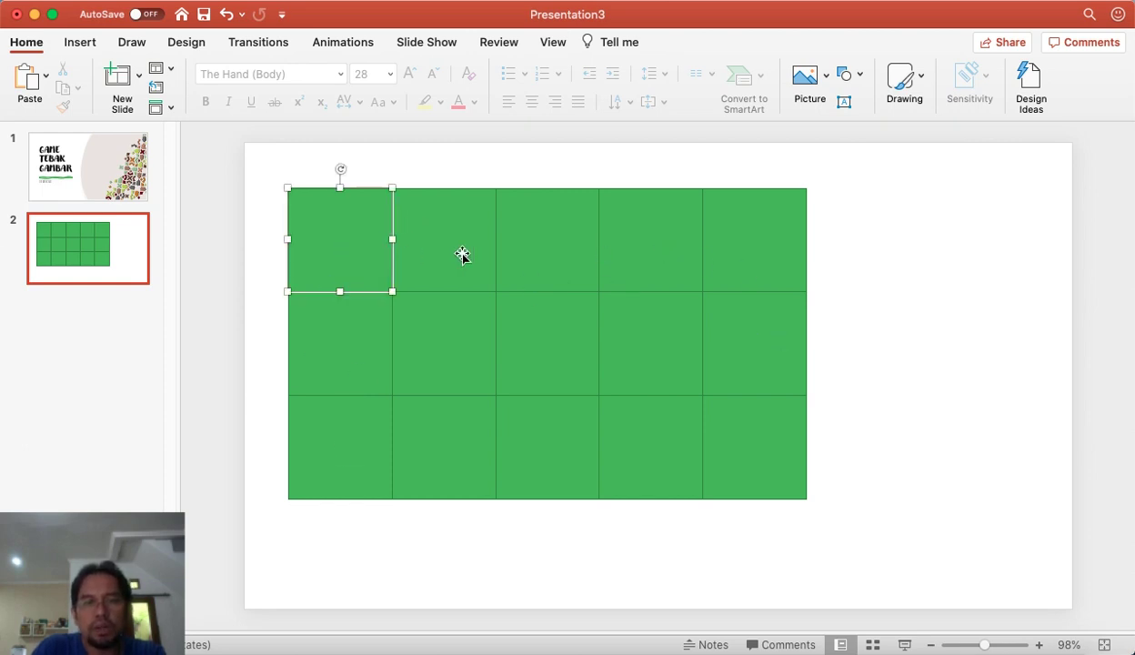
left_click(452, 249)
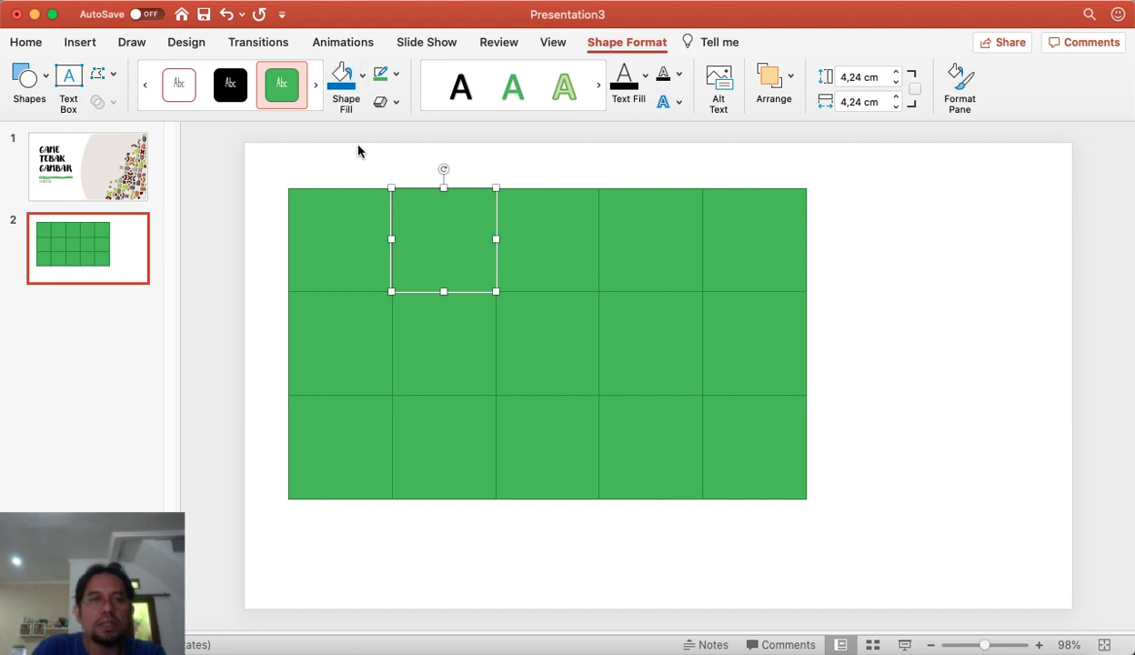
left_click(362, 240)
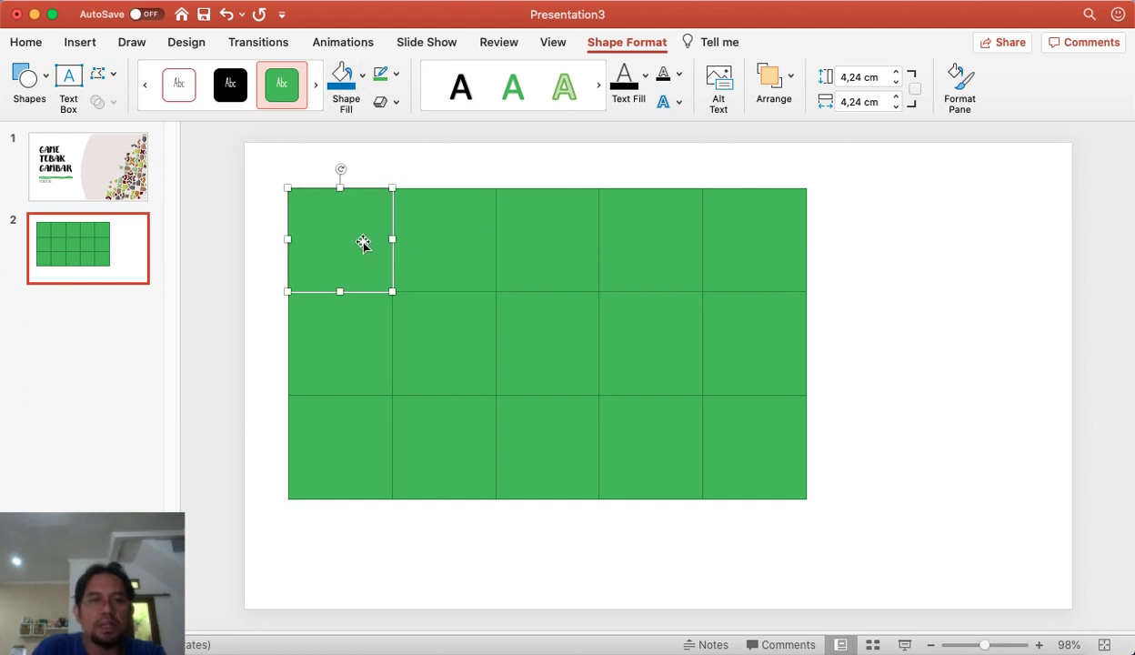
left_click(361, 76)
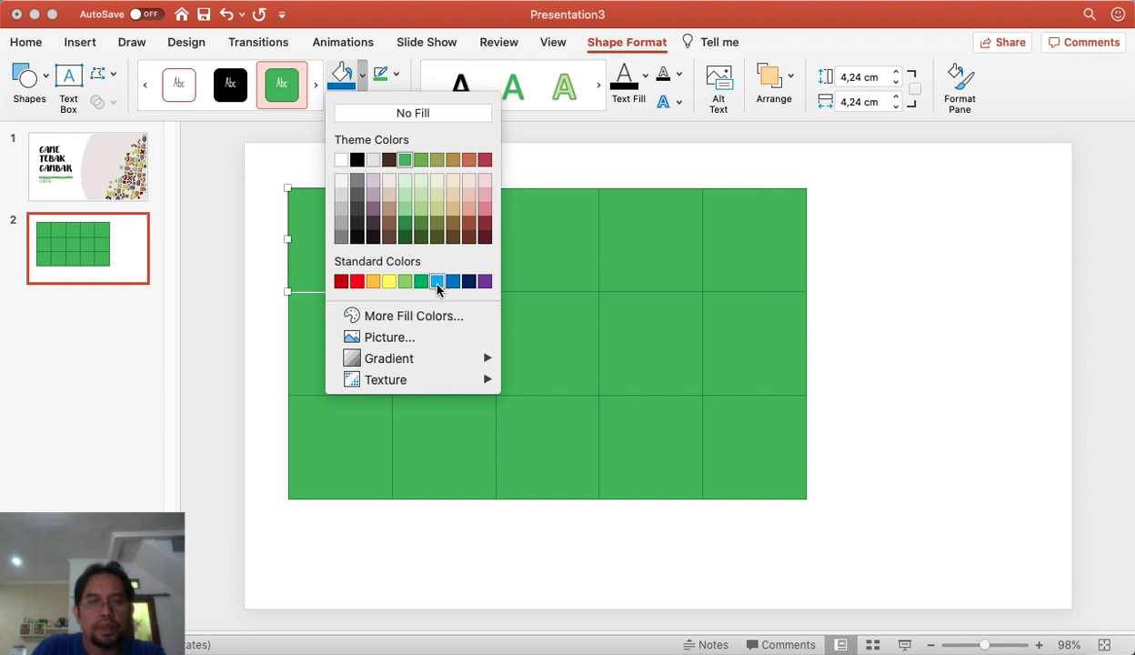
left_click(437, 282)
left_click(339, 341)
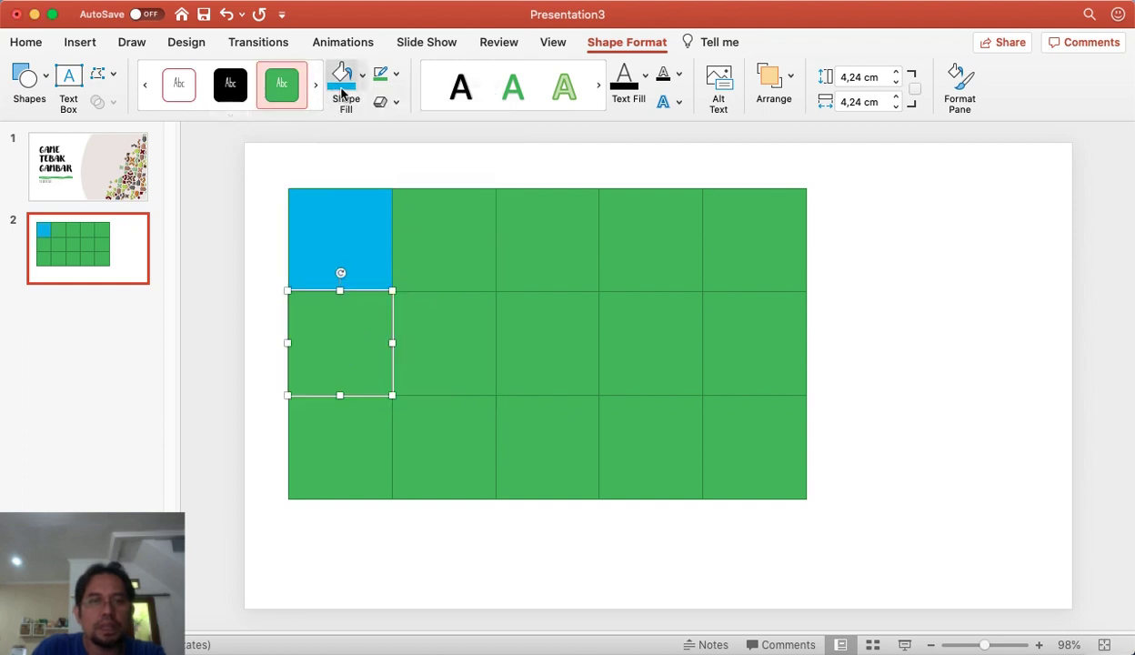
left_click(362, 75)
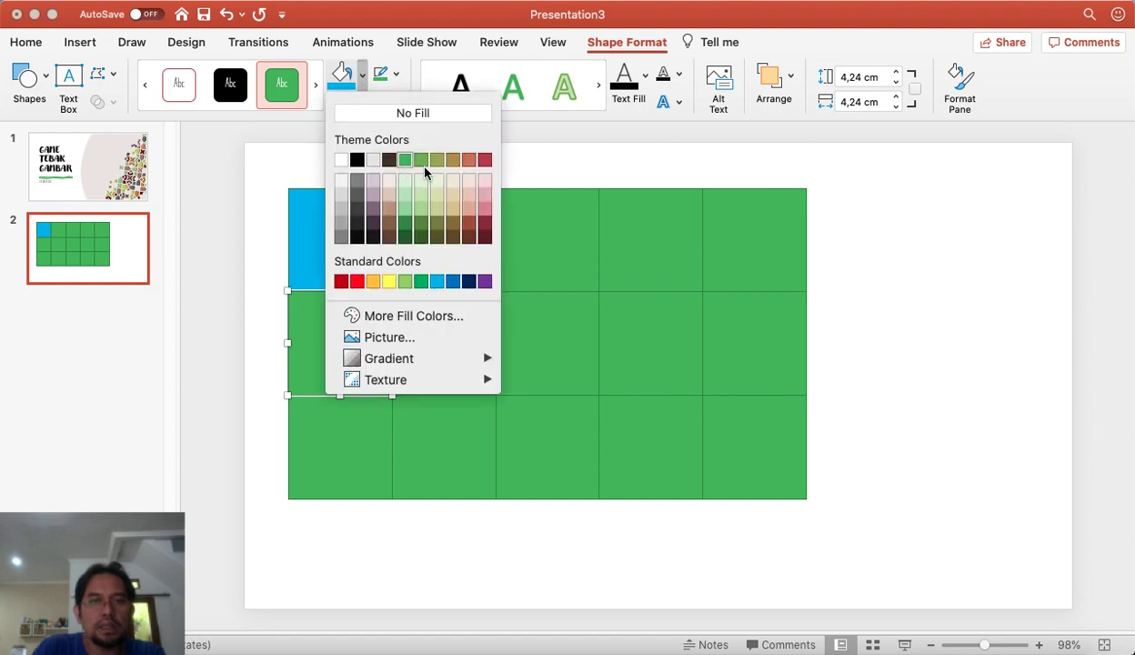
left_click(484, 160)
left_click(349, 424)
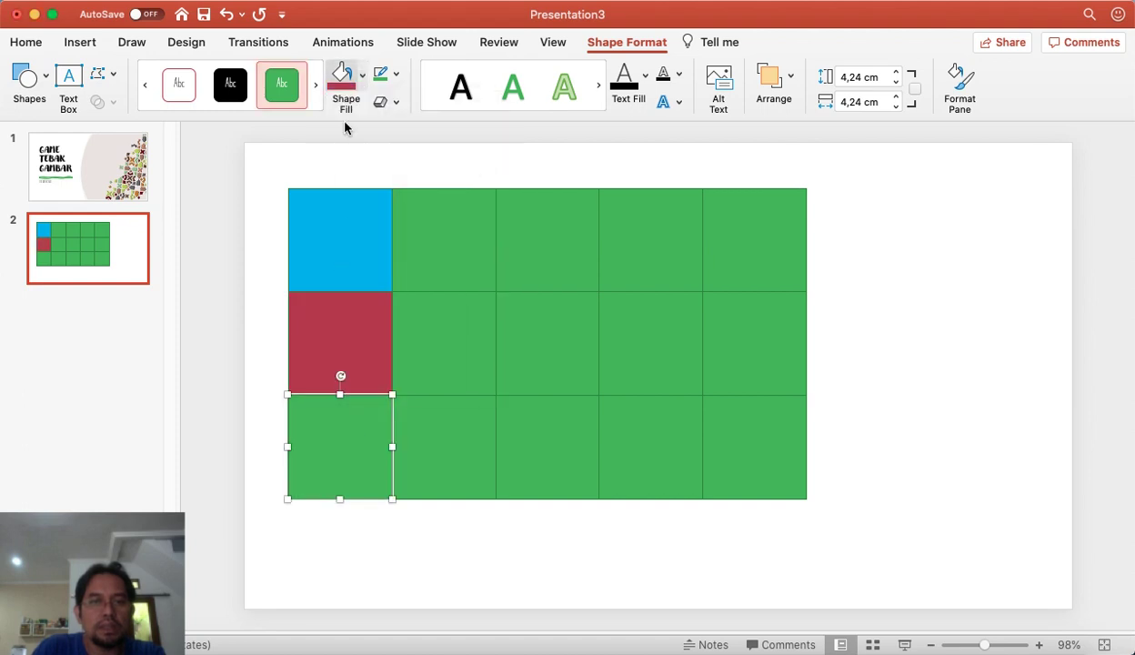
left_click(363, 78)
left_click(482, 281)
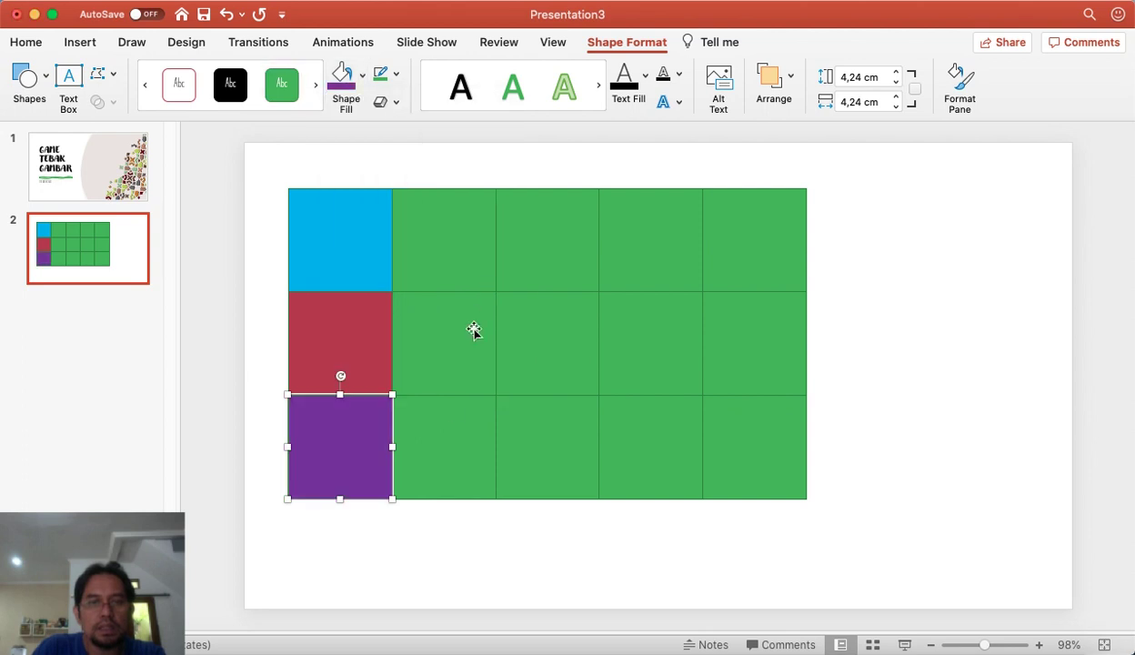
- Fill the second-column middle tile yellow and the bottom tile dark maroon
left_click(425, 308)
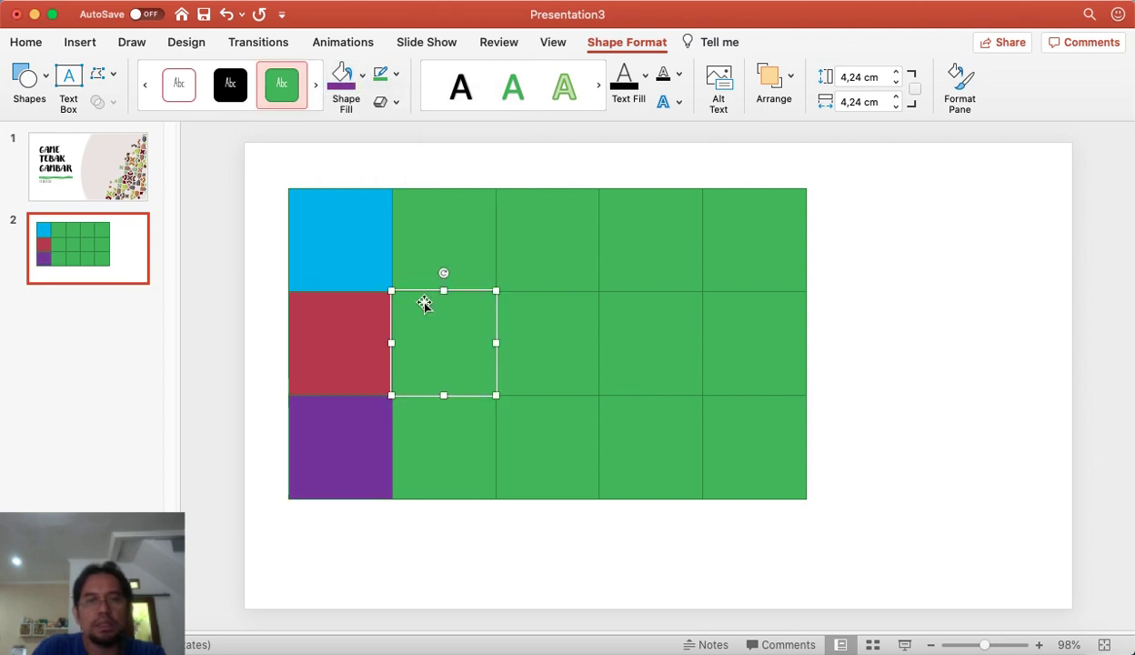
left_click(364, 82)
left_click(393, 281)
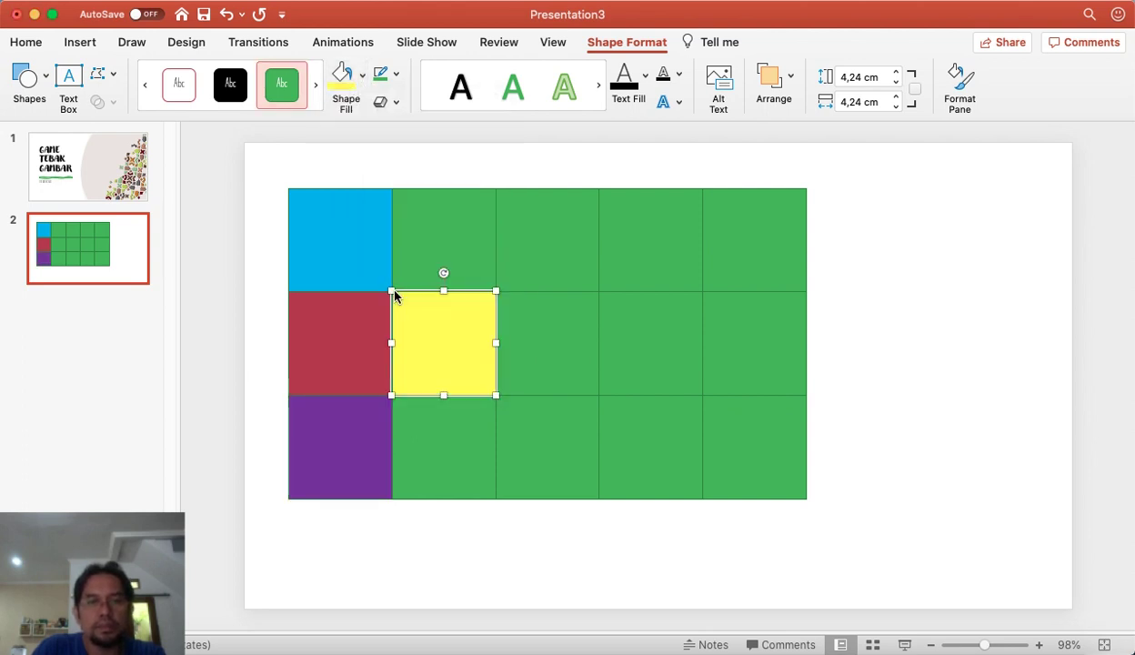
left_click(423, 431)
left_click(364, 78)
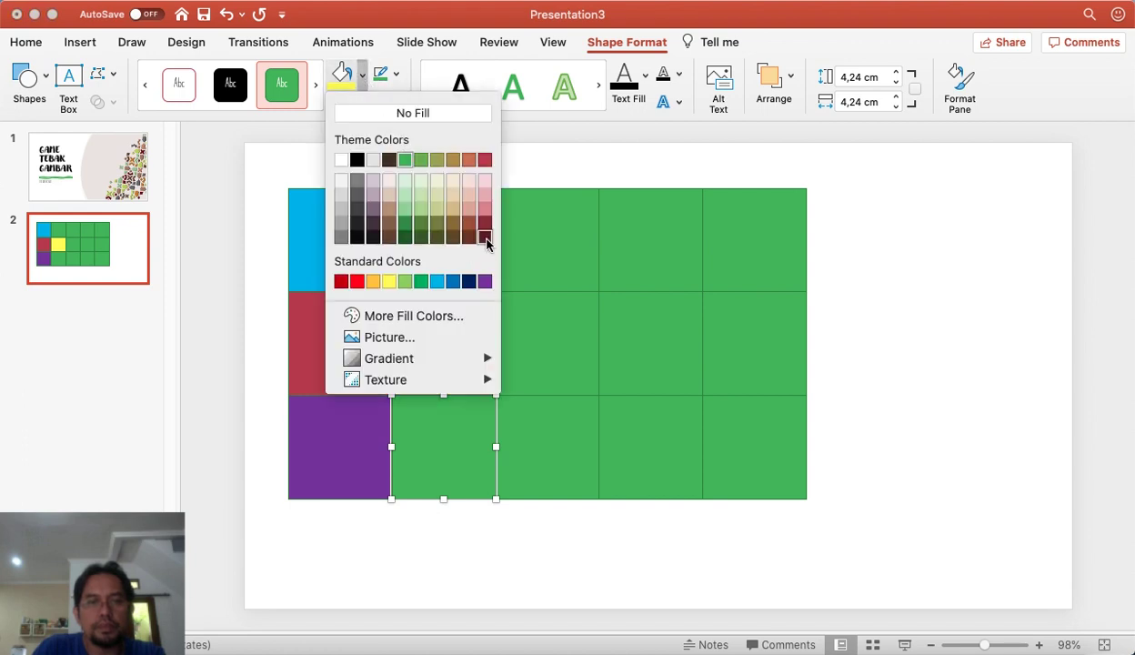
left_click(487, 241)
- Try a blue outline on the middle-row third tile, remove it, then fill the tile blue
left_click(549, 316)
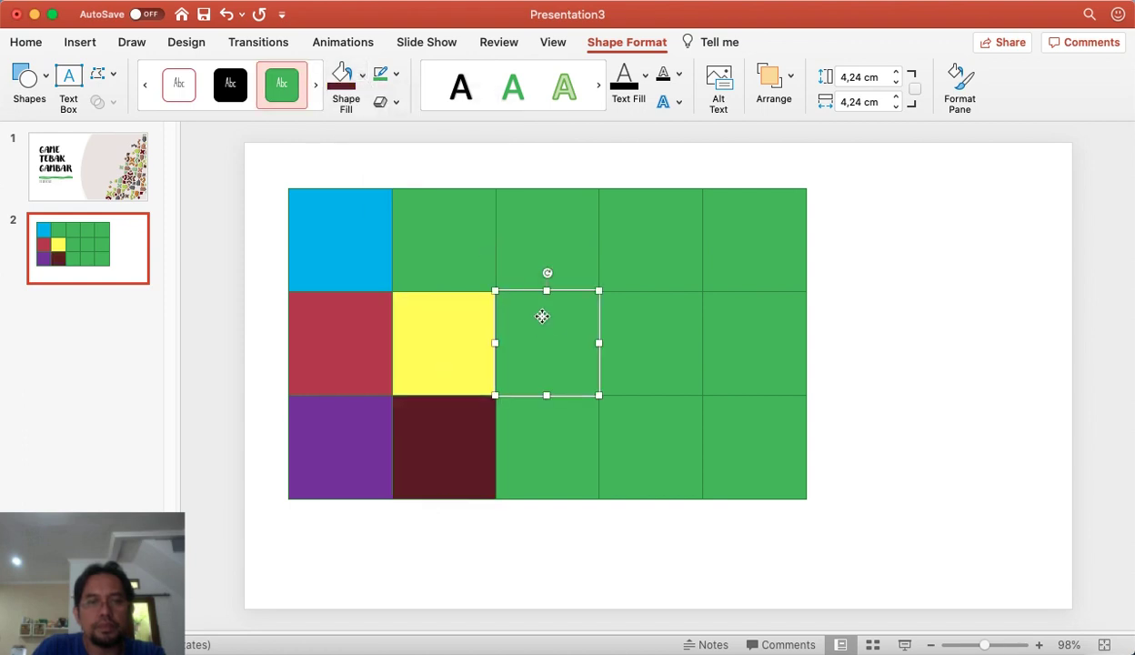
left_click(397, 80)
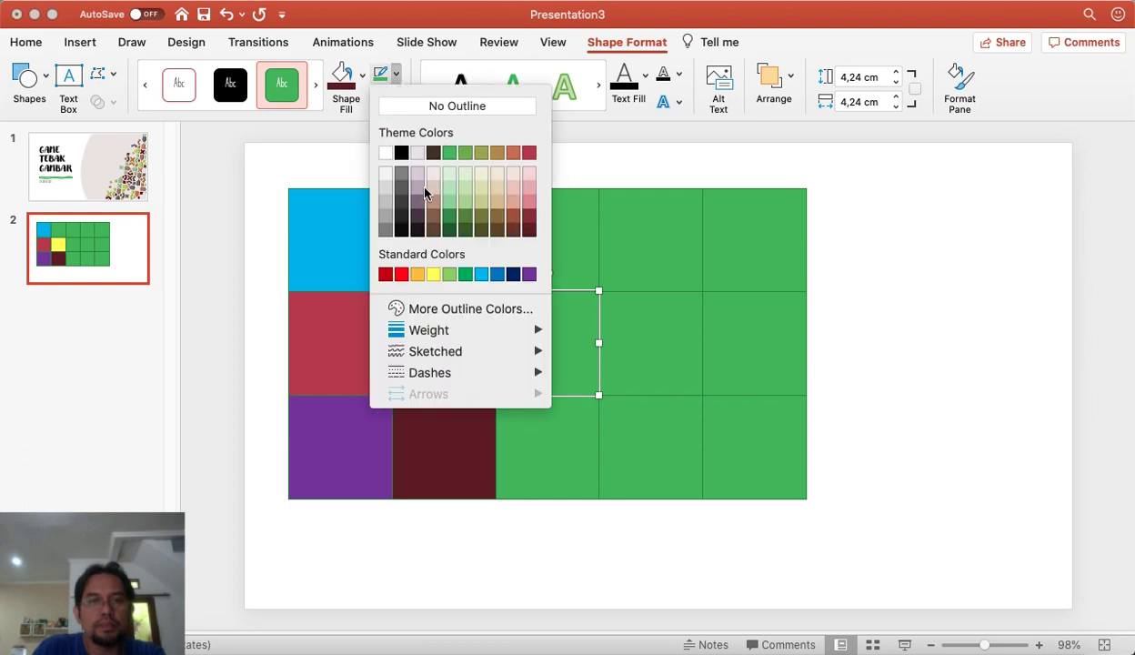
left_click(433, 191)
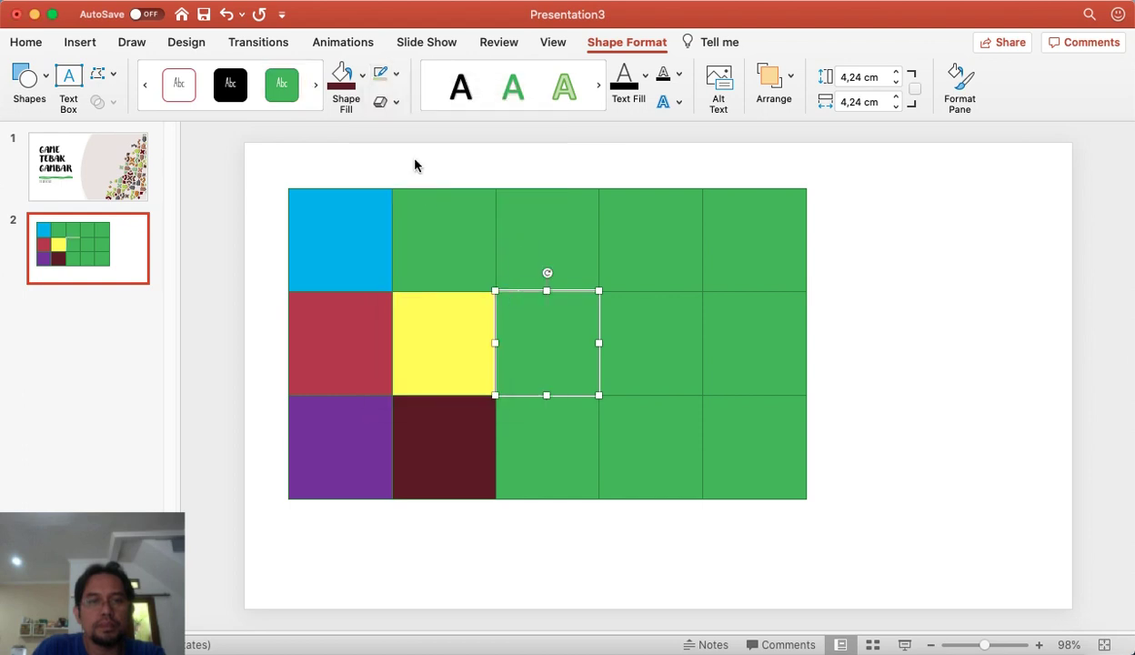
left_click(396, 77)
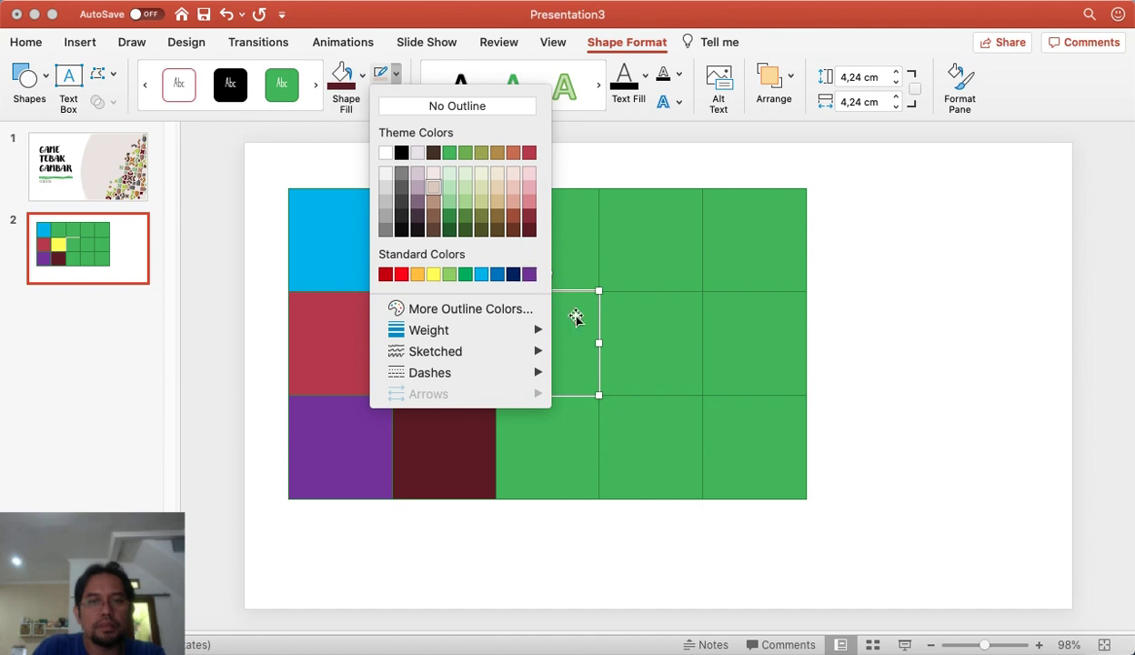
left_click(542, 317)
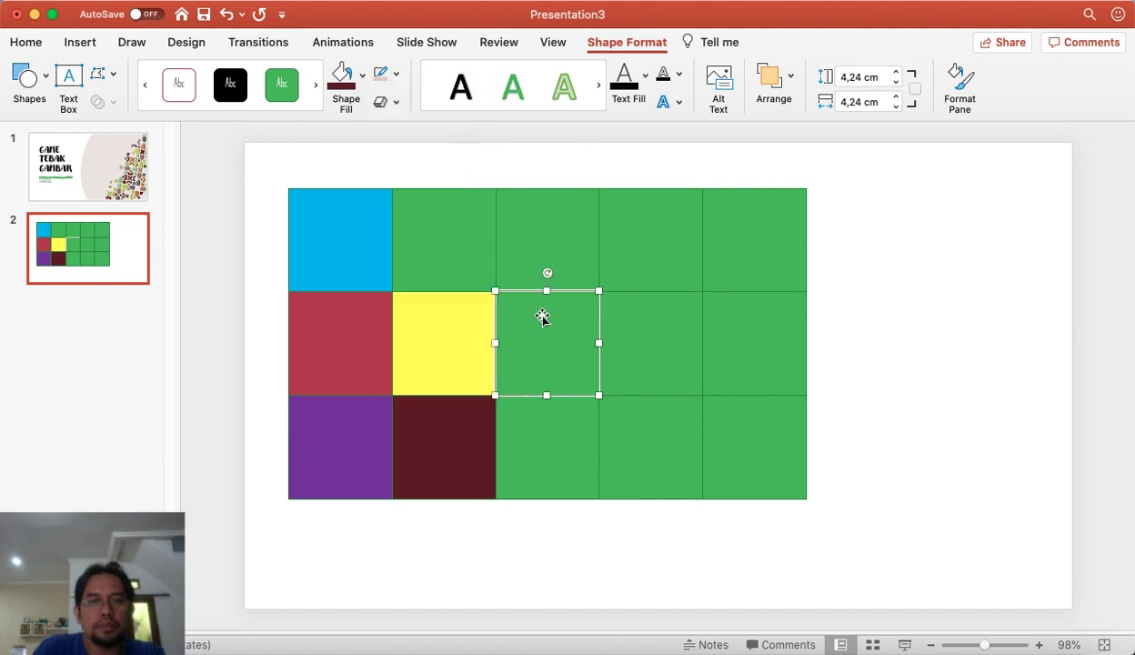
left_click(396, 75)
left_click(488, 274)
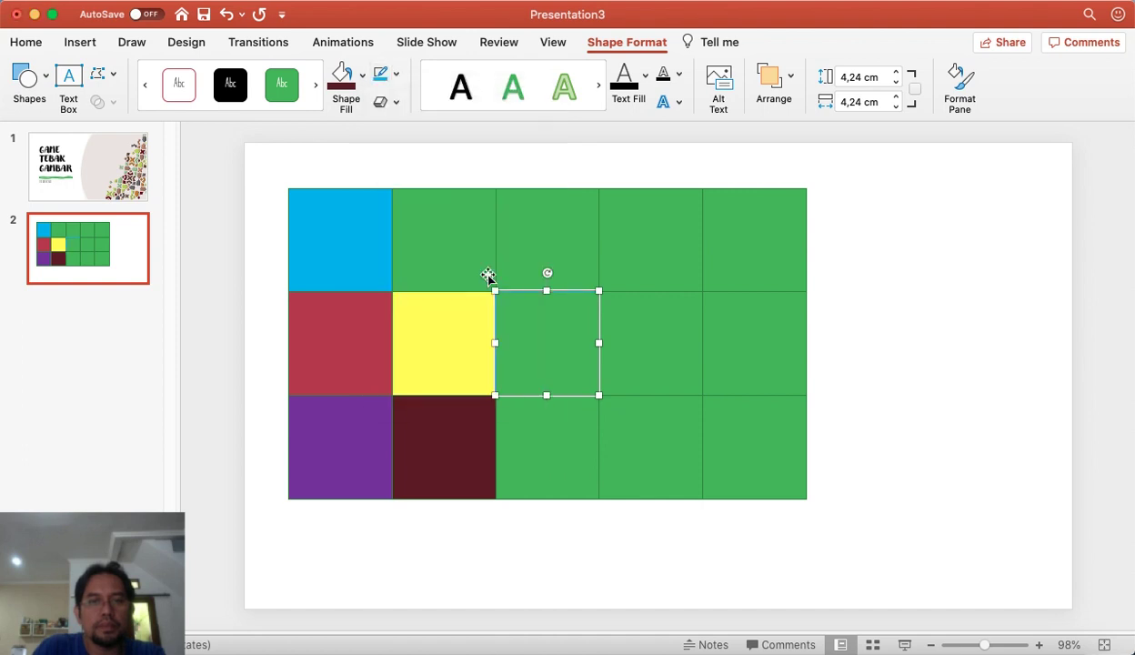
left_click(641, 382)
left_click(555, 423)
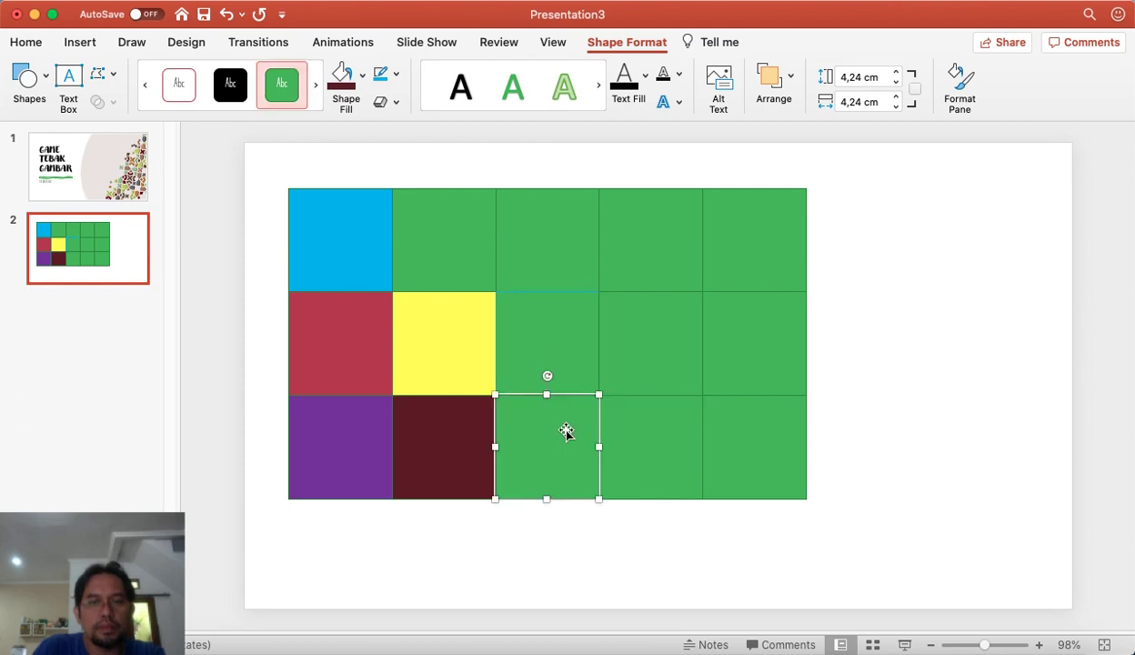
left_click(554, 356)
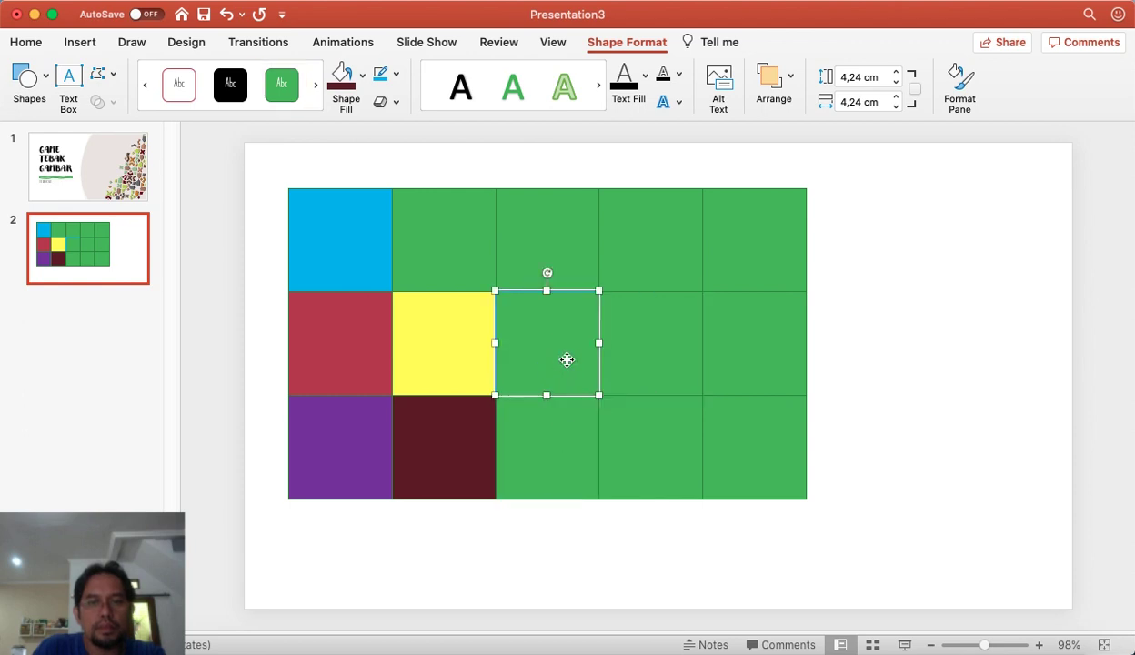
left_click(396, 75)
left_click(411, 104)
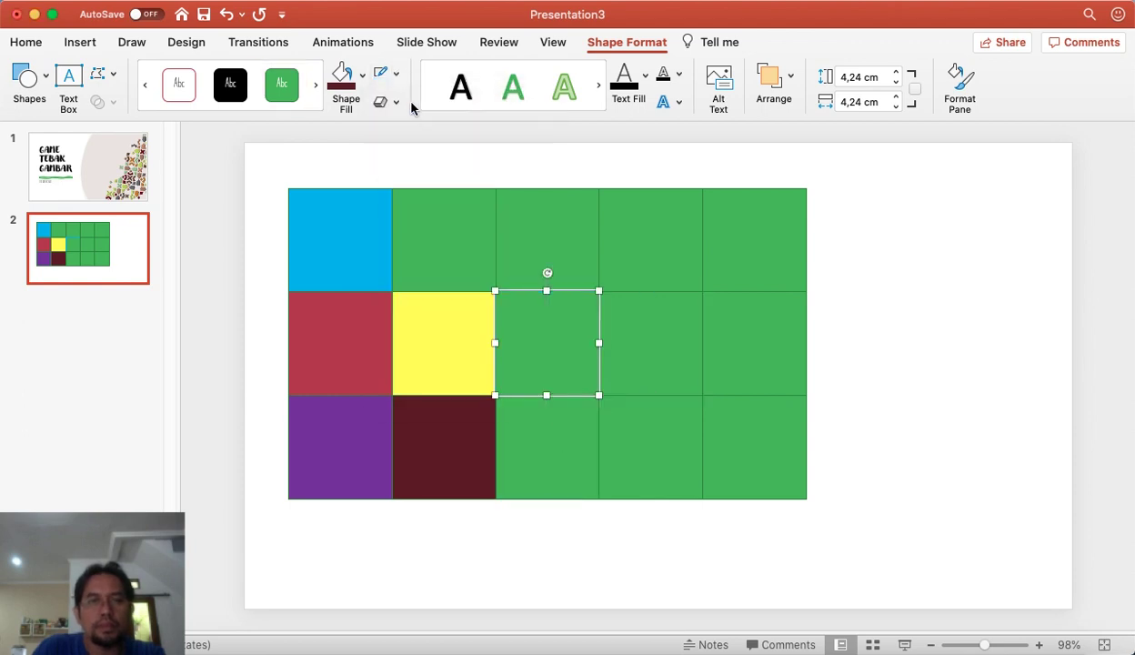
left_click(363, 78)
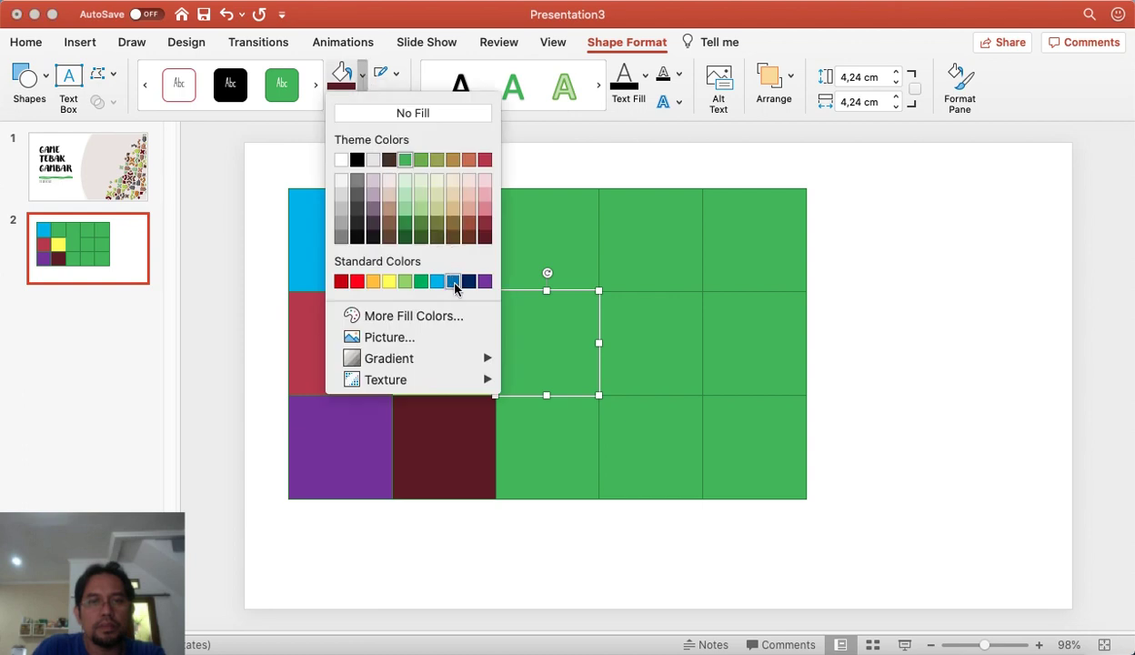
left_click(453, 282)
- Fill the top-row third tile light green, bottom-row third orange and middle-row fourth red
left_click(528, 235)
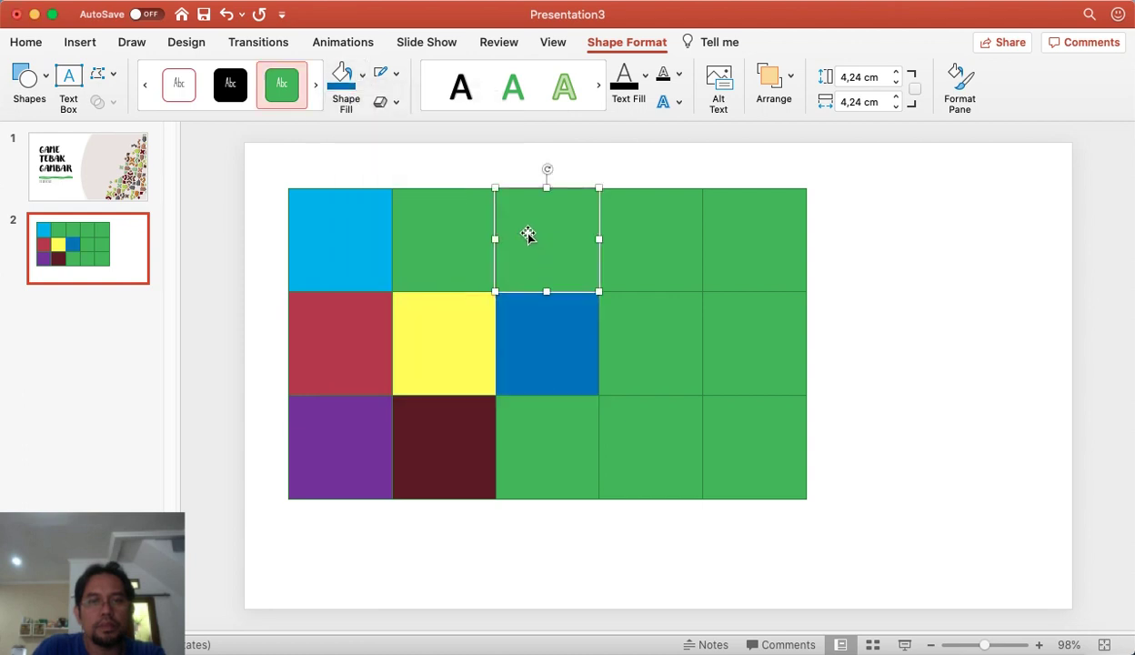
left_click(362, 76)
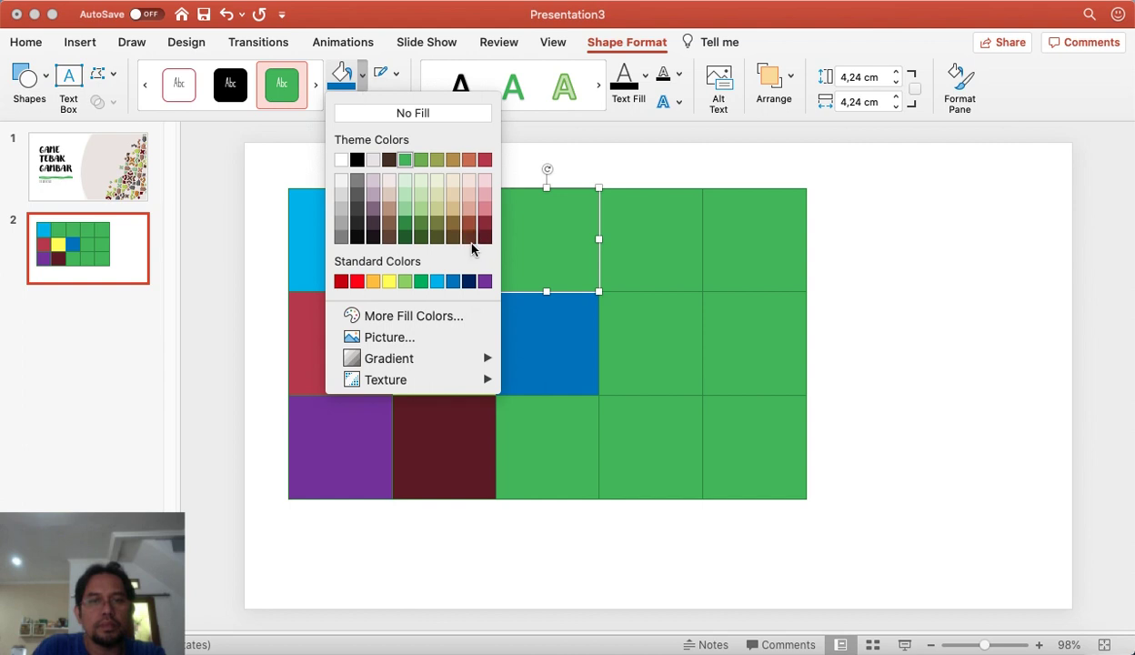
left_click(405, 282)
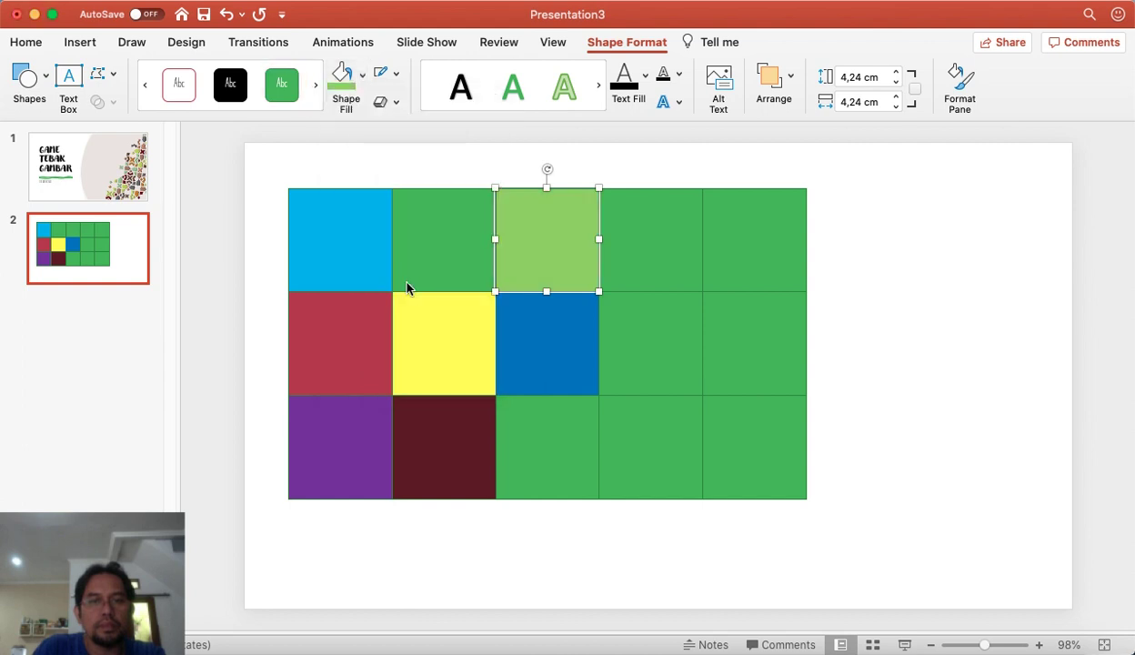
left_click(558, 439)
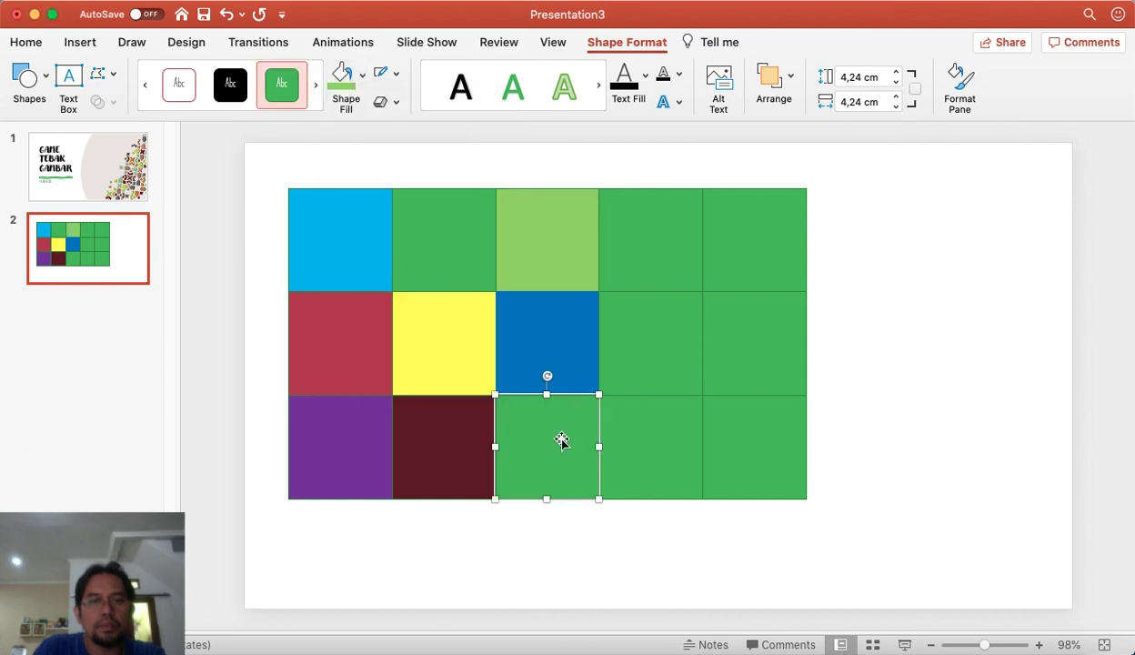
left_click(362, 76)
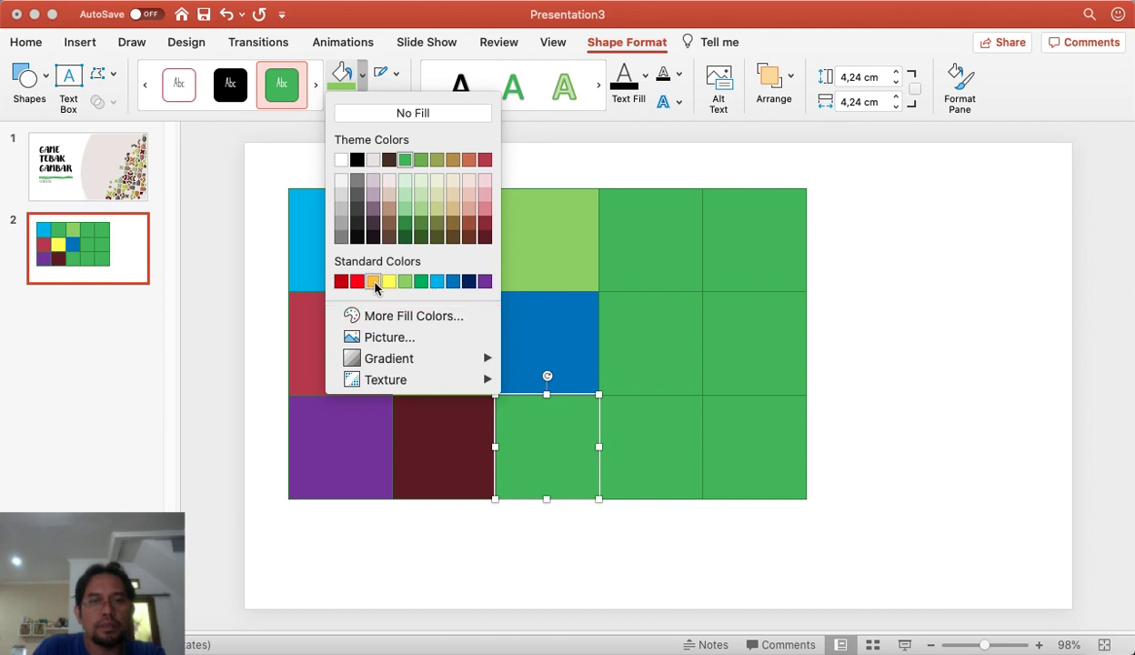
left_click(373, 282)
left_click(664, 355)
left_click(361, 78)
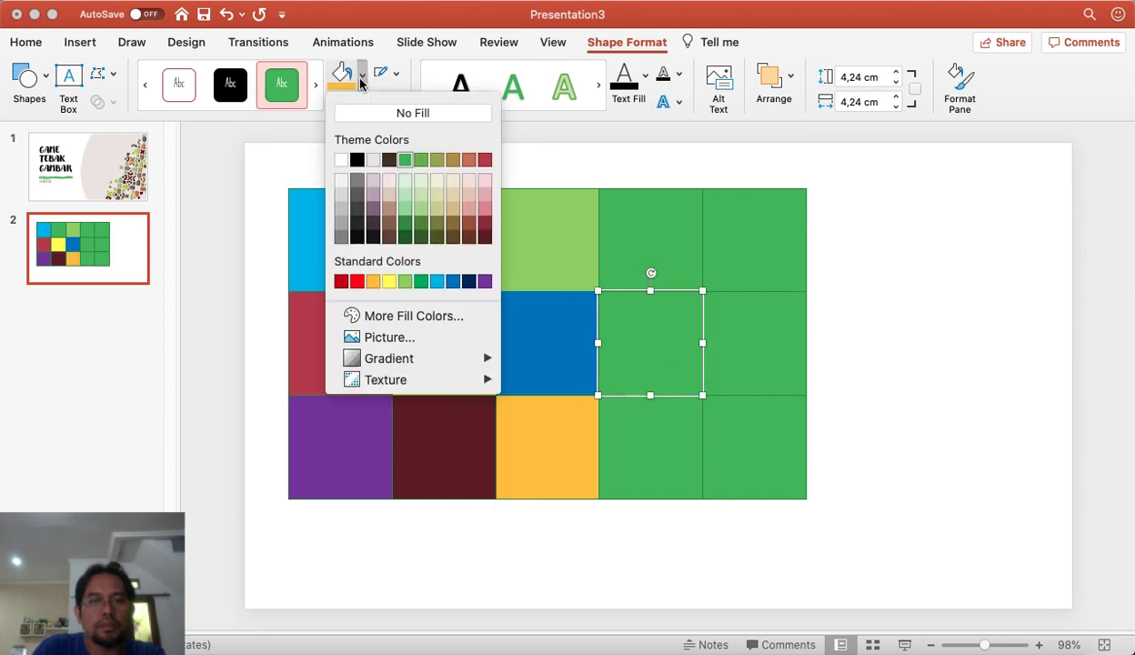
left_click(357, 282)
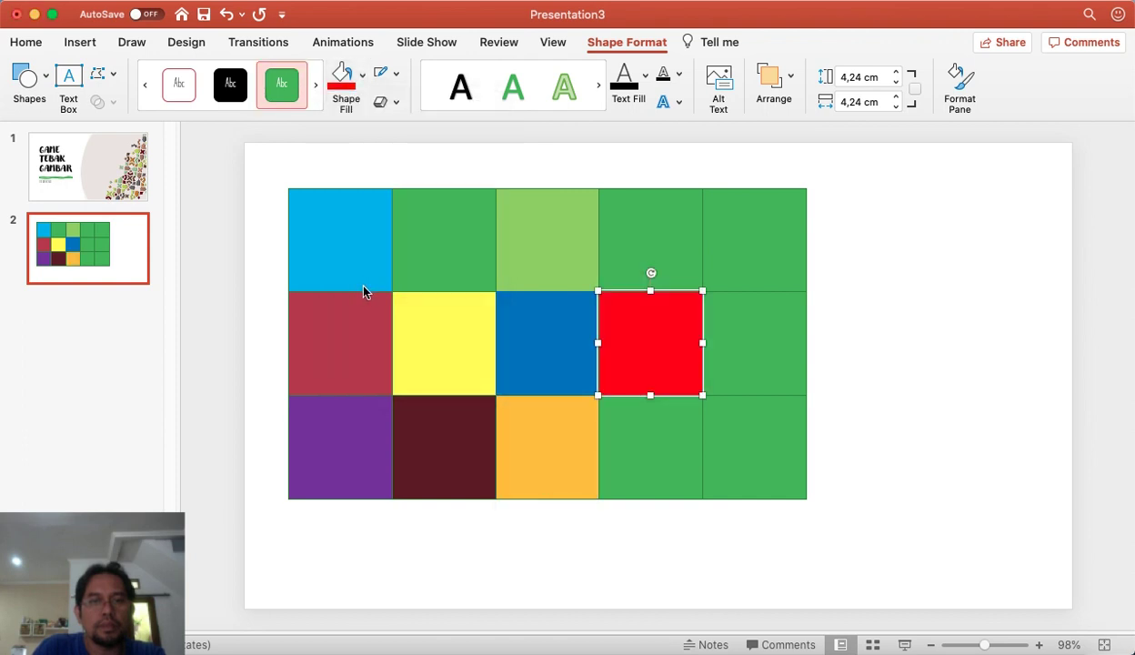
left_click(634, 415)
left_click(361, 79)
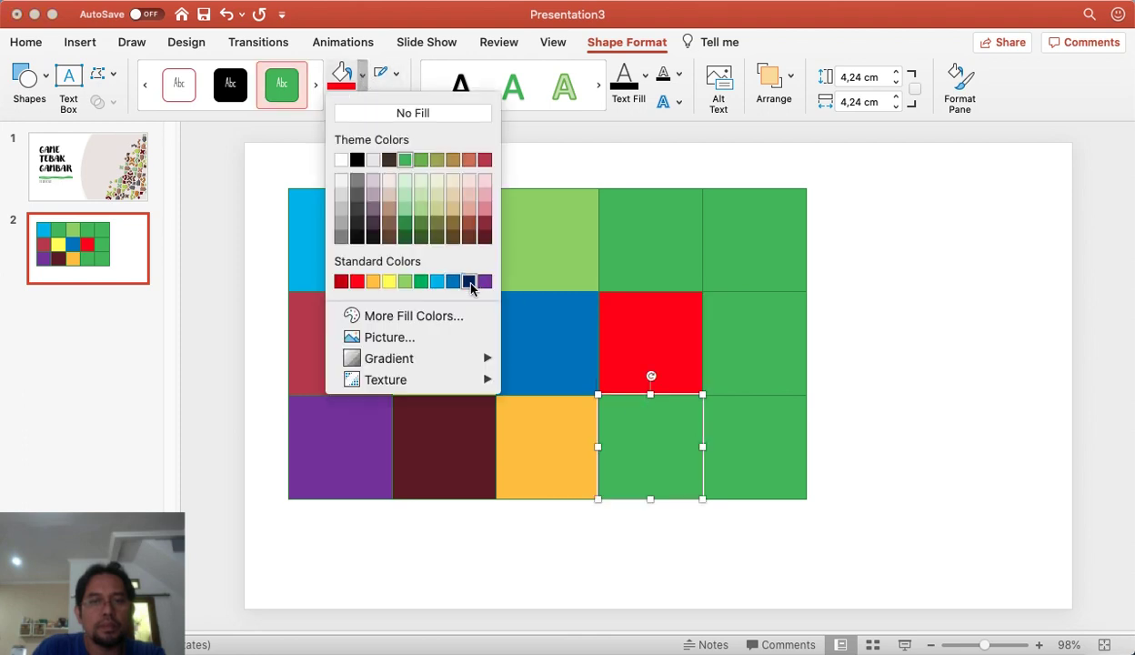
- Colour the bottom-row fourth tile with the Sky crayon colour
left_click(433, 316)
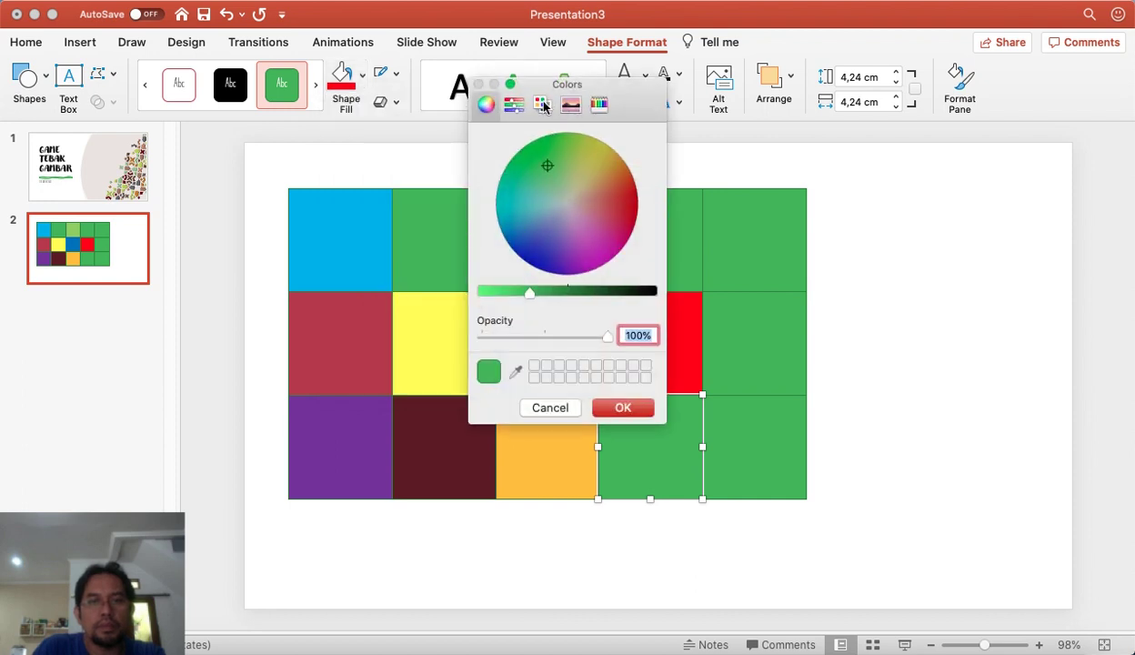
left_click(543, 106)
scroll(555, 236, "down", 4)
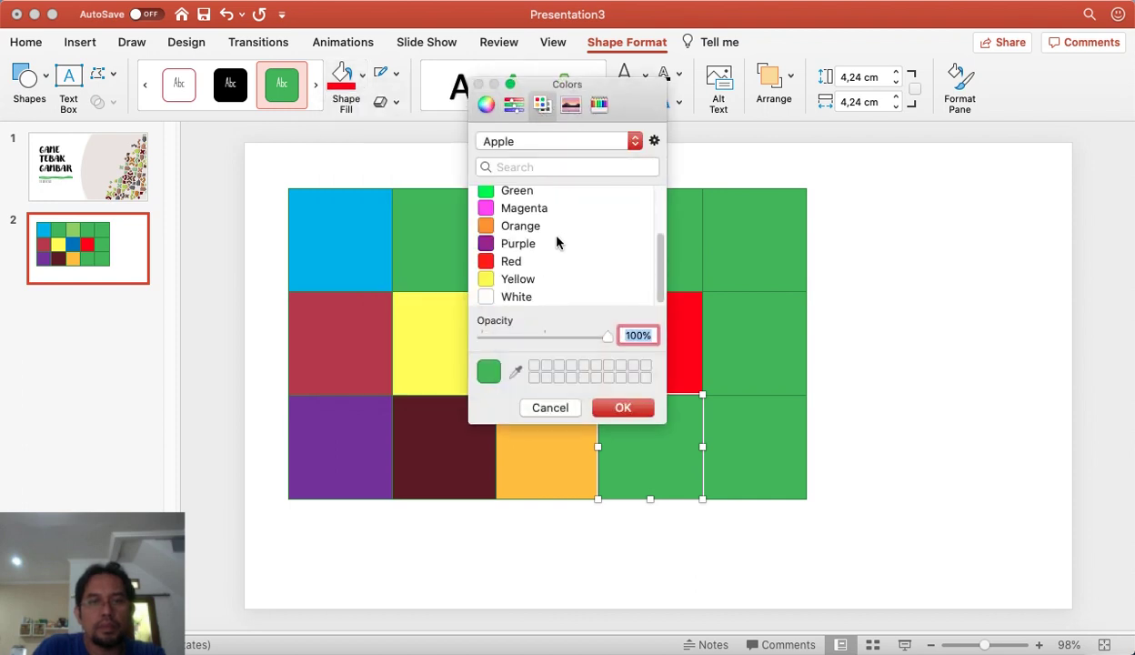
scroll(524, 246, "up", 4)
left_click(578, 146)
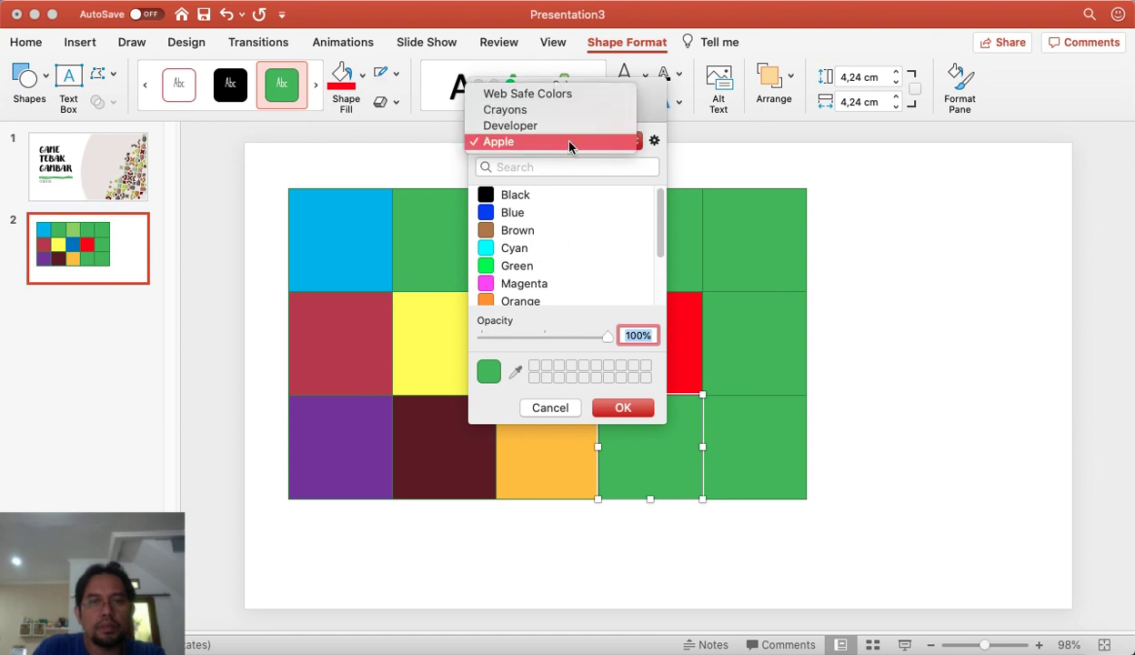
left_click(573, 109)
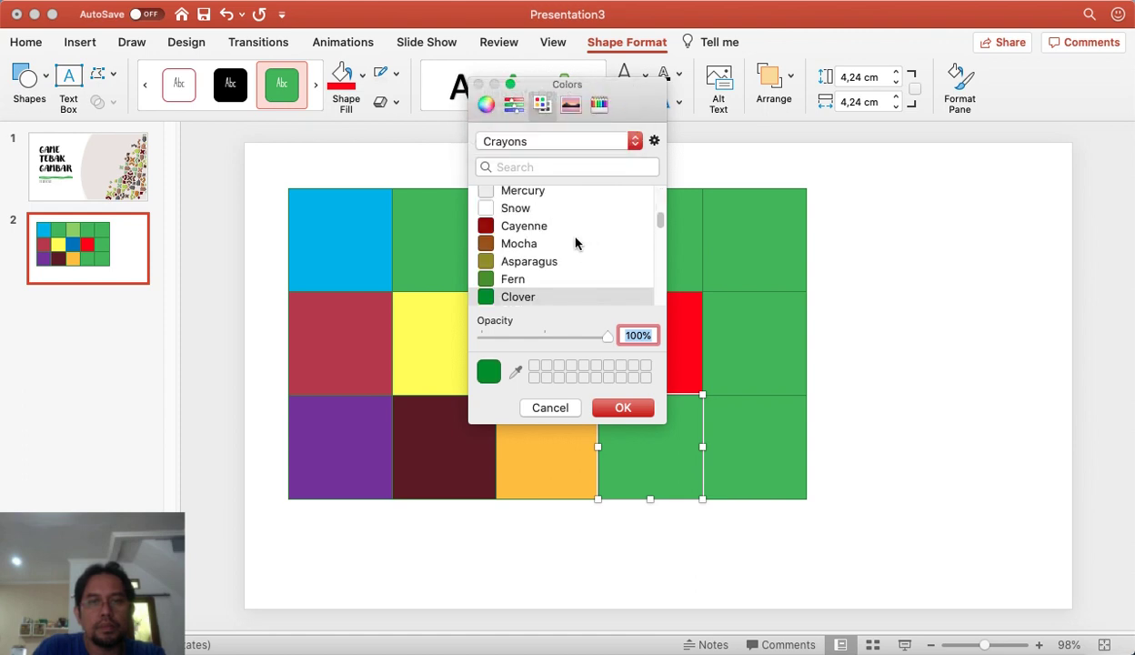
scroll(575, 242, "down", 10)
left_click(514, 227)
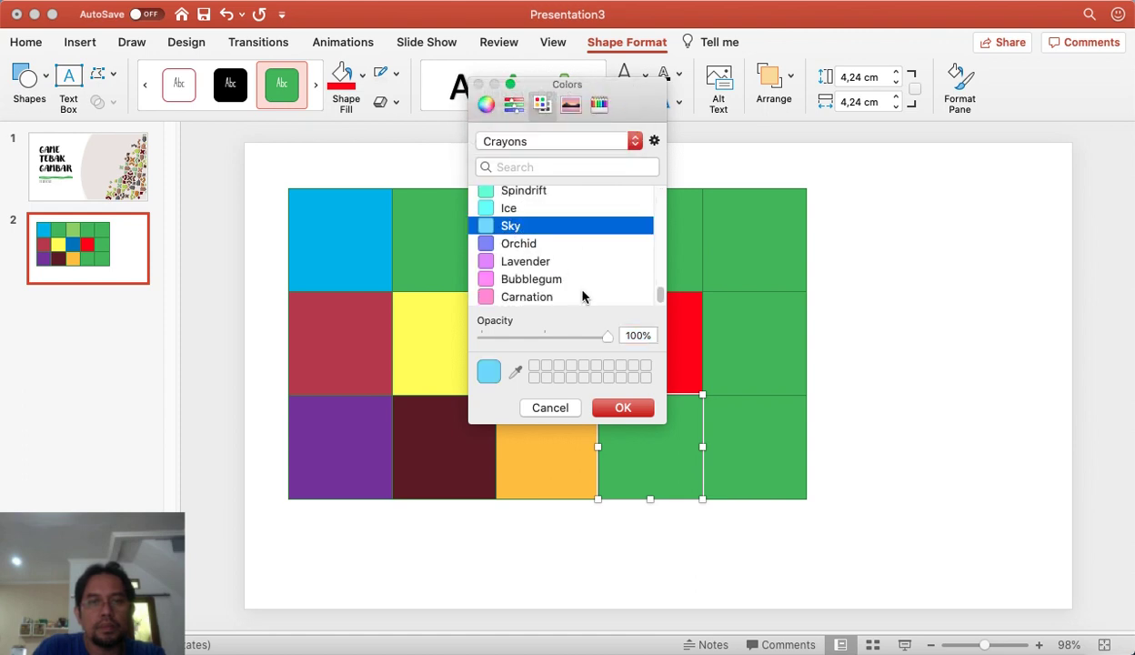
left_click(621, 408)
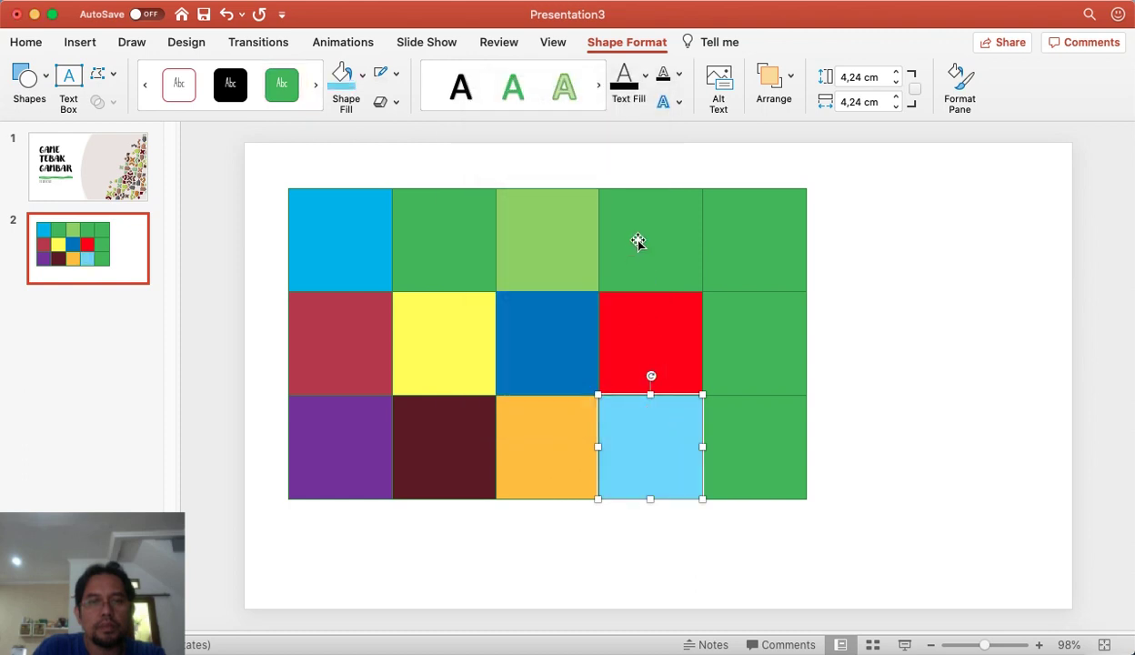
- Colour the top-row fourth tile with the Magenta crayon colour
left_click(623, 229)
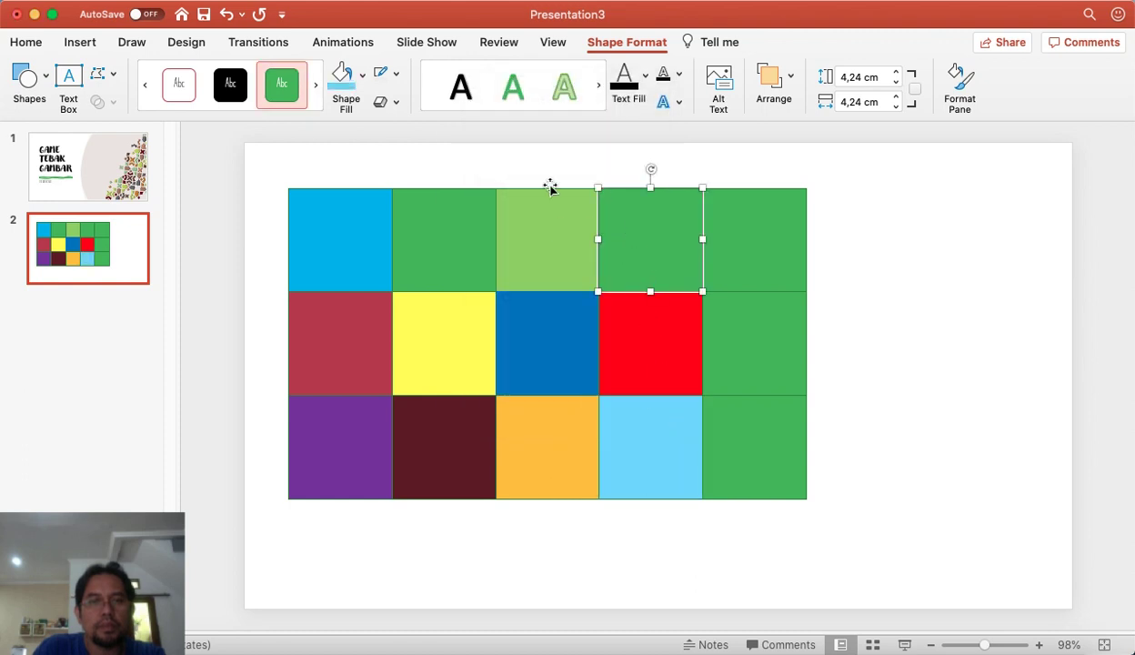
left_click(363, 76)
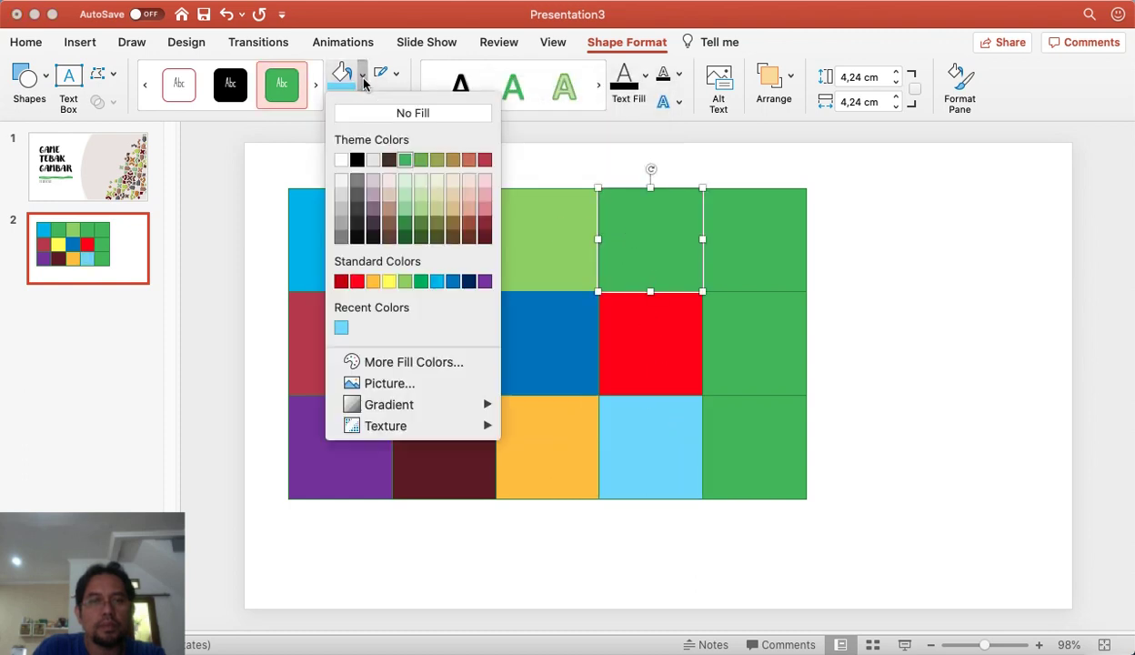
left_click(442, 364)
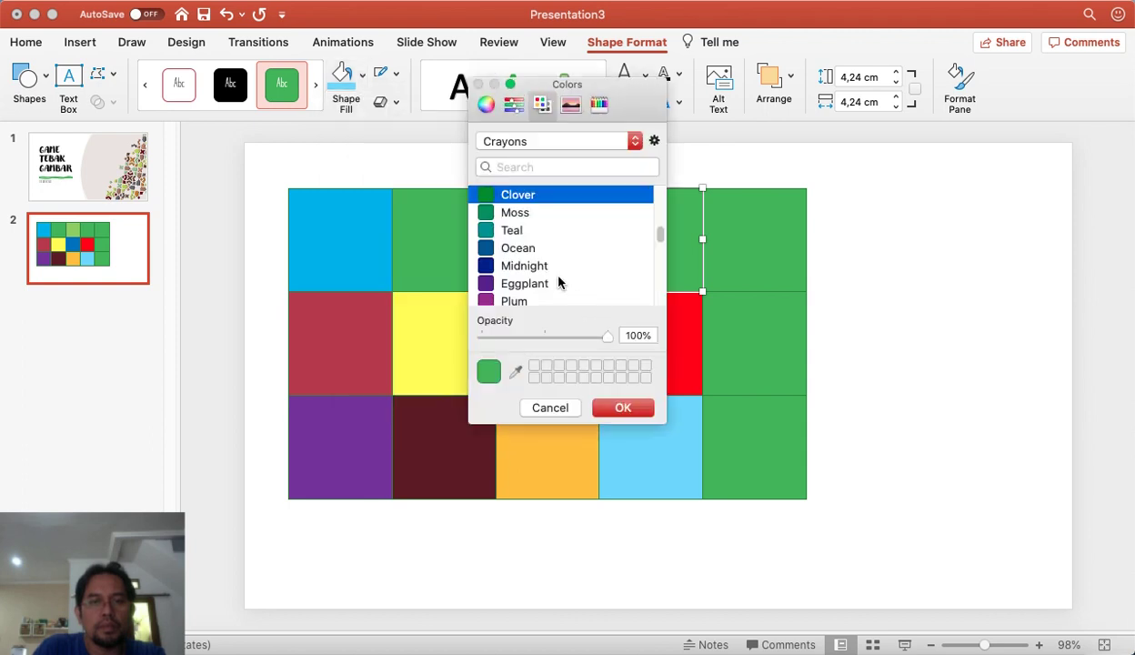
scroll(559, 280, "down", 2)
scroll(539, 283, "down", 2)
scroll(535, 278, "down", 2)
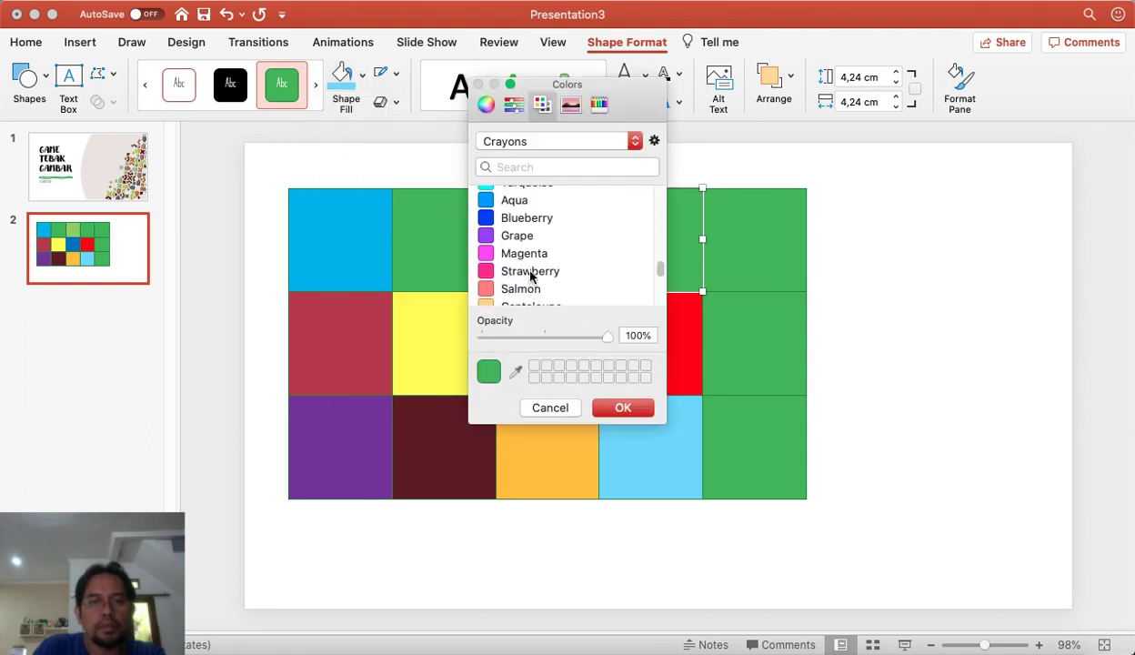
left_click(530, 257)
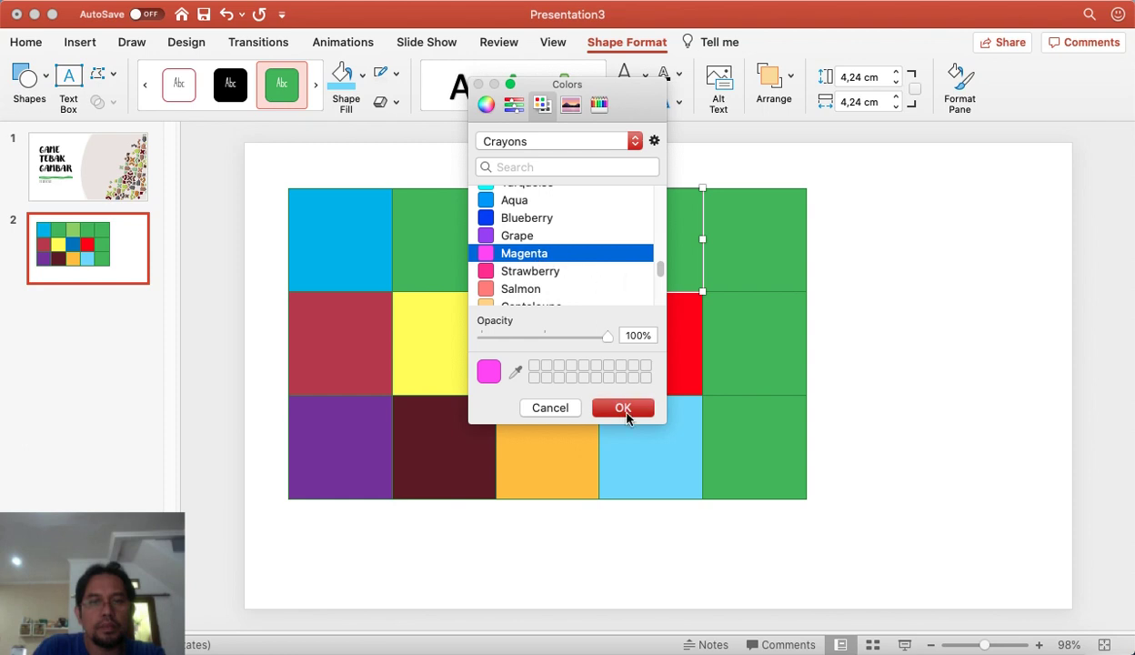
left_click(623, 407)
- Colour the top-right tile with the Steel grey crayon colour
left_click(760, 242)
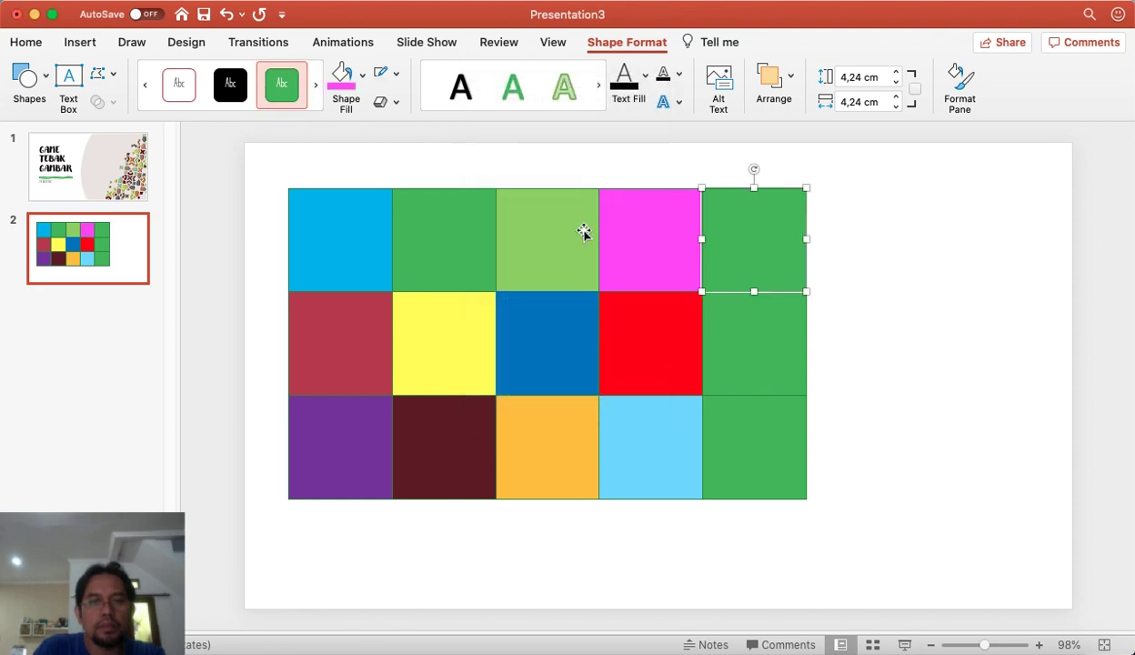
left_click(363, 76)
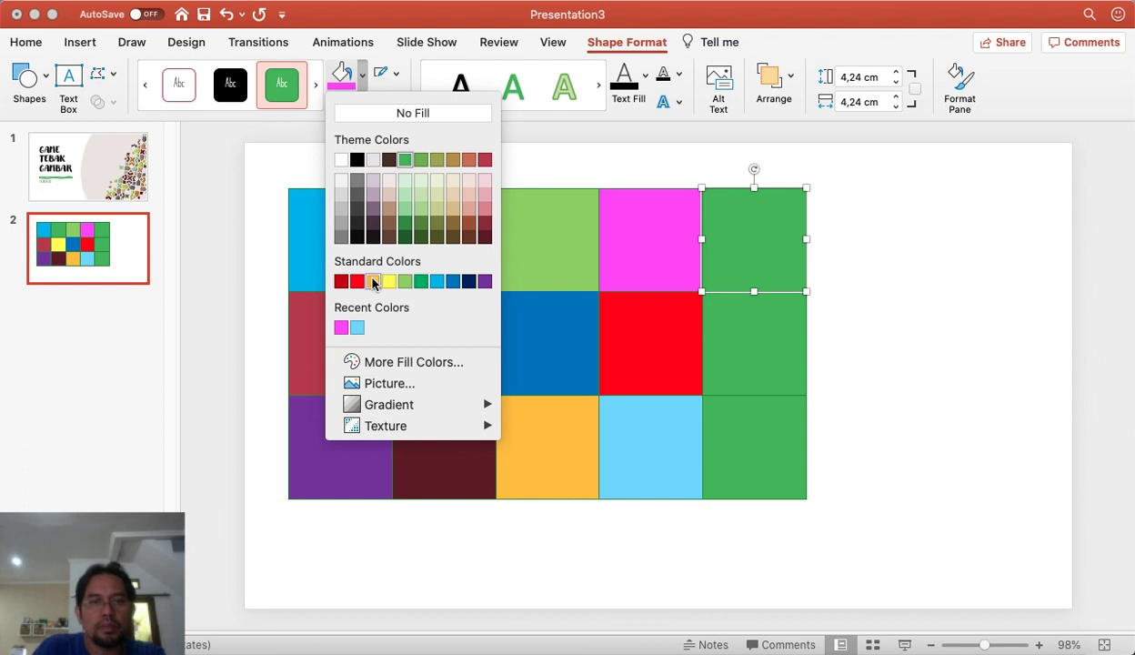
left_click(431, 360)
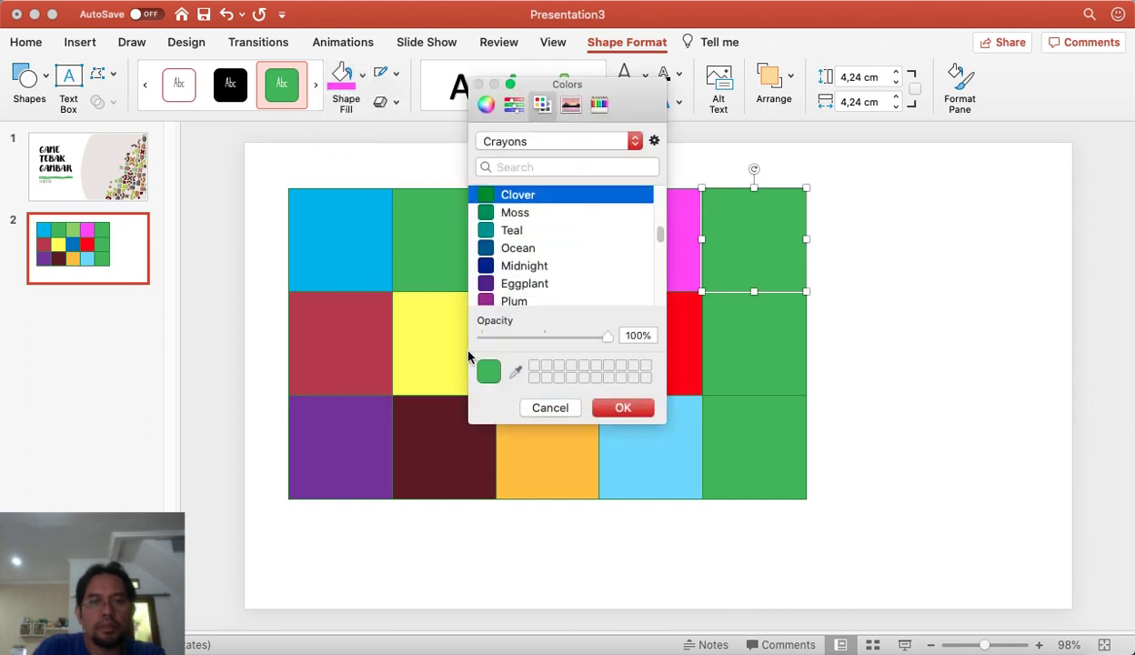
scroll(577, 295, "down", 3)
scroll(577, 293, "down", 5)
scroll(573, 293, "down", 1)
scroll(557, 291, "down", 1)
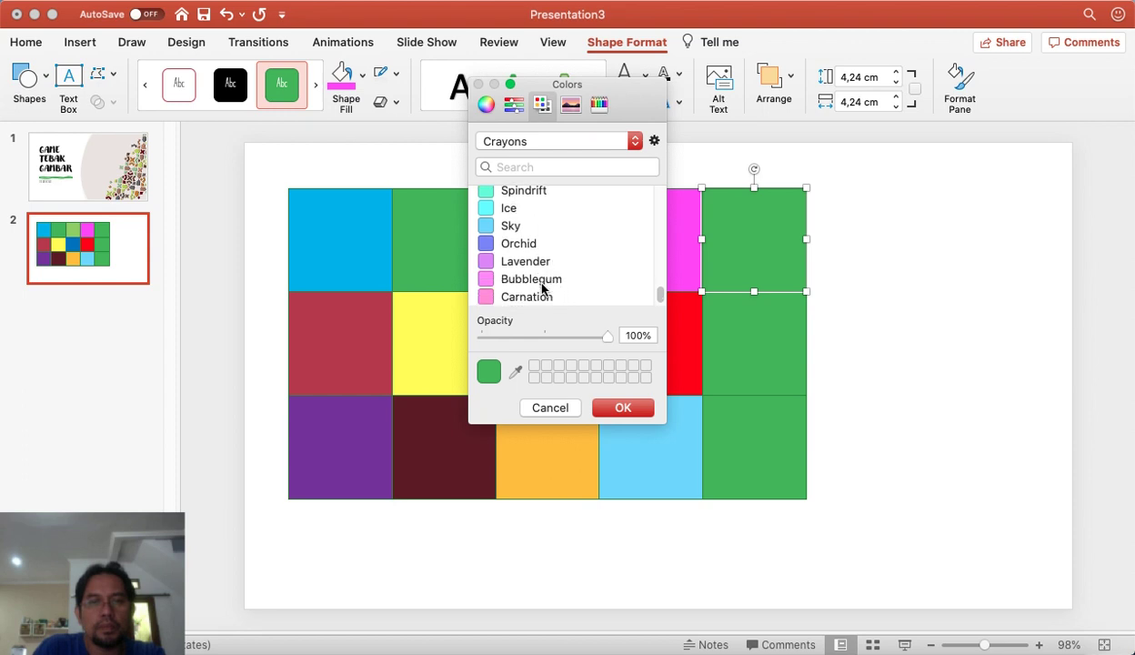
scroll(539, 283, "up", 15)
left_click(509, 262)
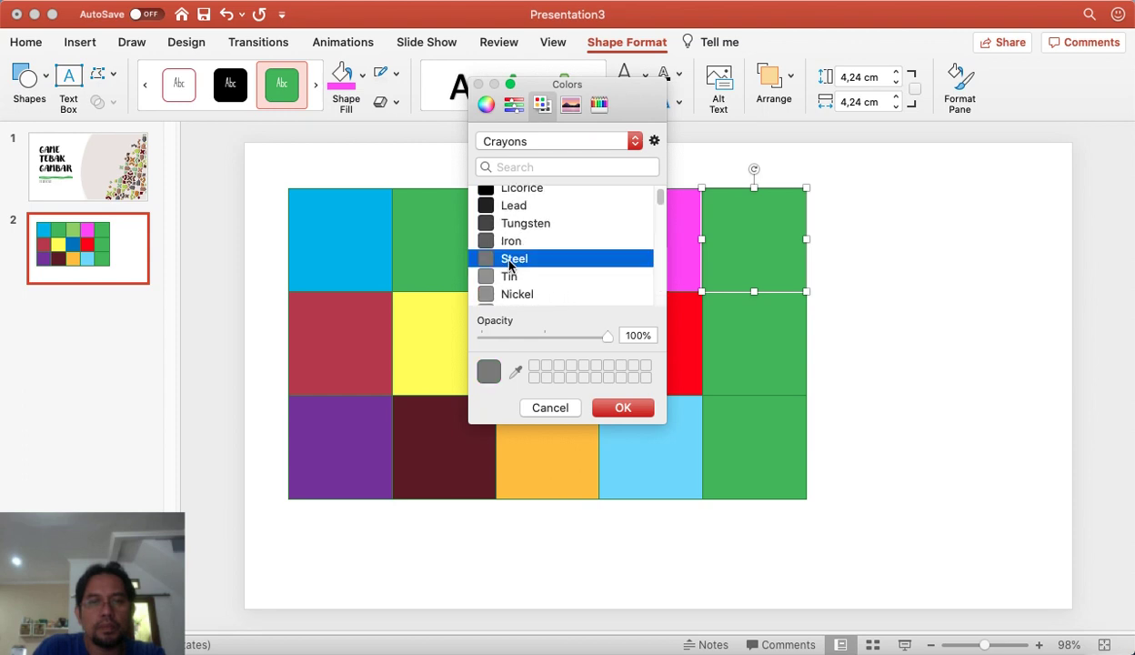
left_click(623, 408)
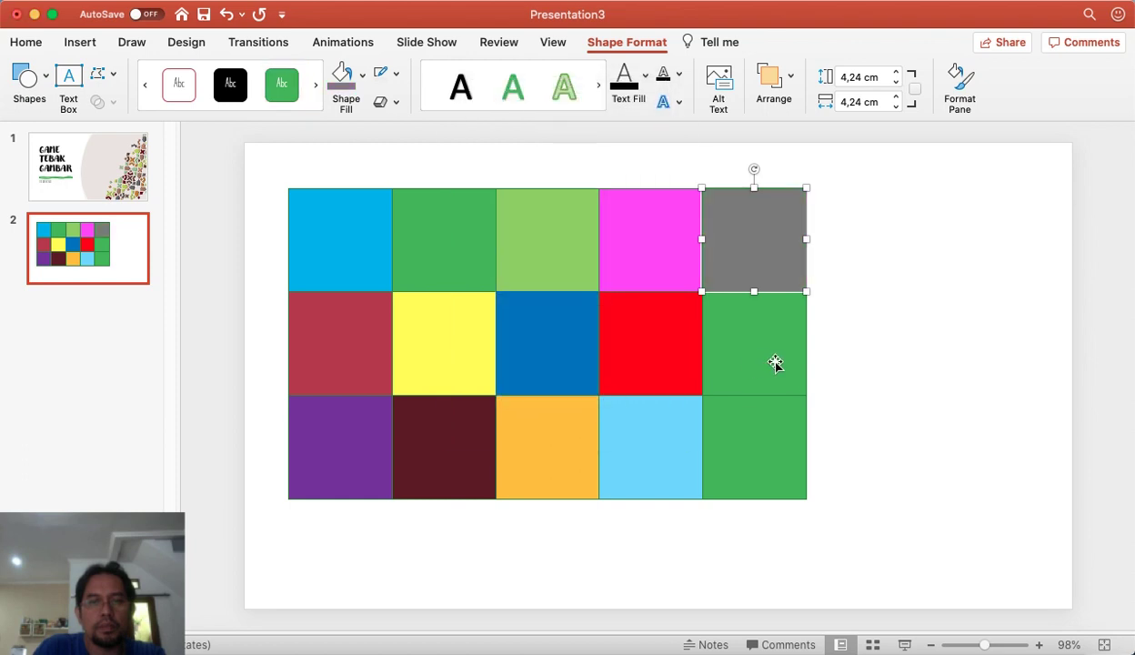
- Colour the middle-right tile with the Ice crayon colour
left_click(751, 350)
left_click(363, 76)
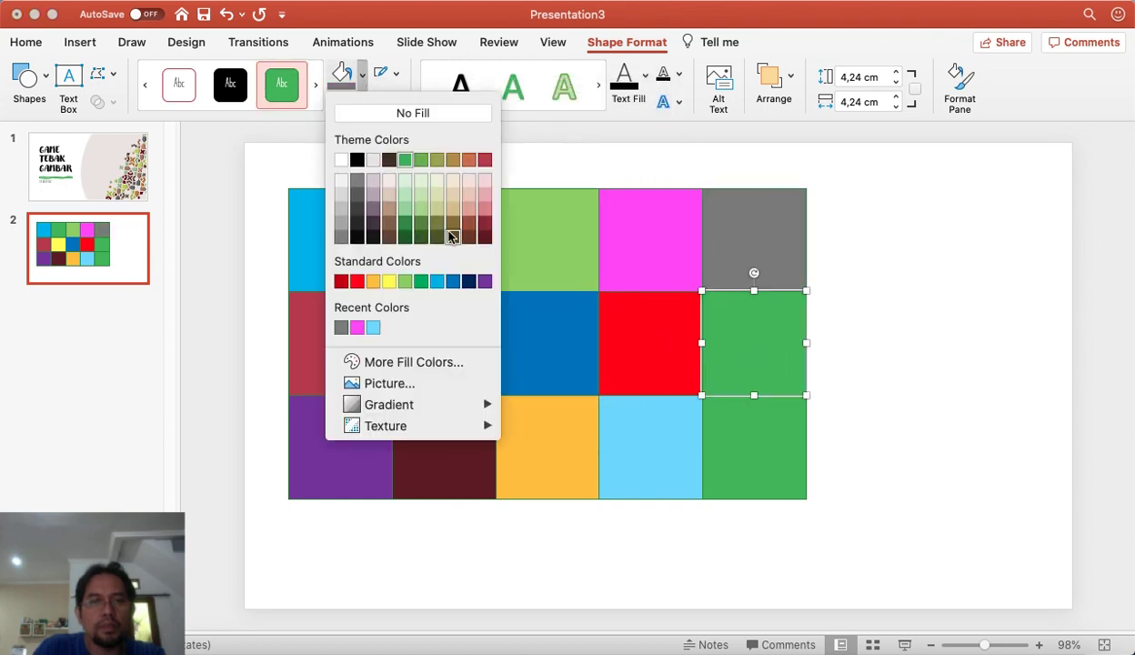
left_click(440, 361)
scroll(562, 300, "down", 3)
scroll(558, 261, "down", 2)
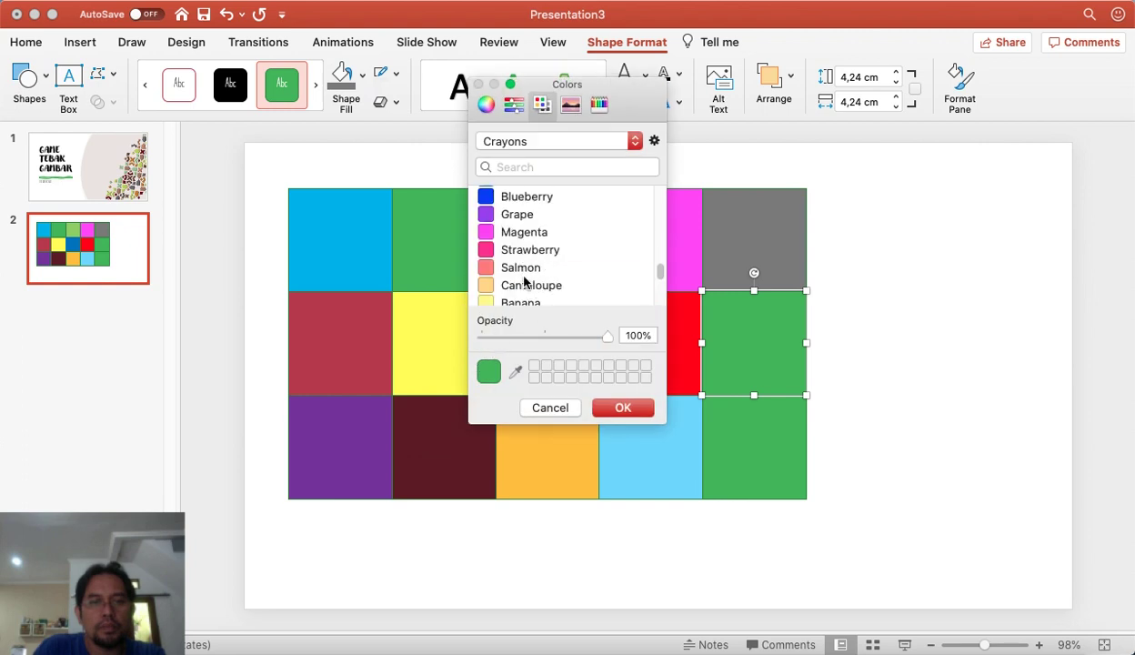
scroll(523, 282, "down", 3)
scroll(524, 282, "up", 3)
scroll(524, 282, "down", 1)
scroll(521, 281, "down", 1)
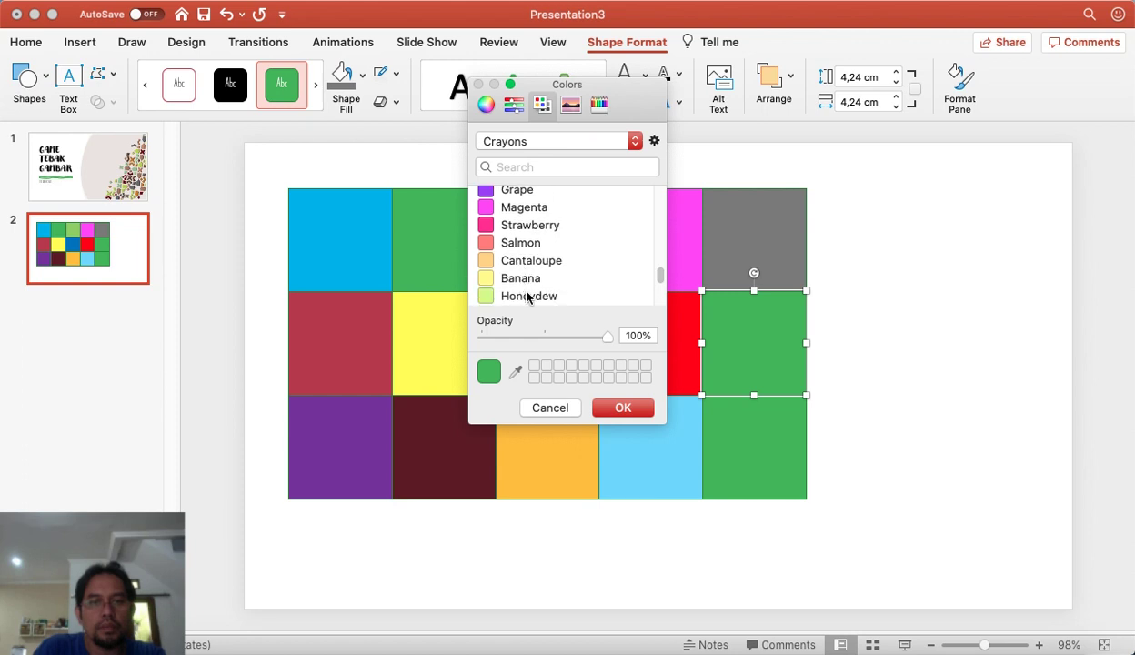
scroll(527, 293, "down", 3)
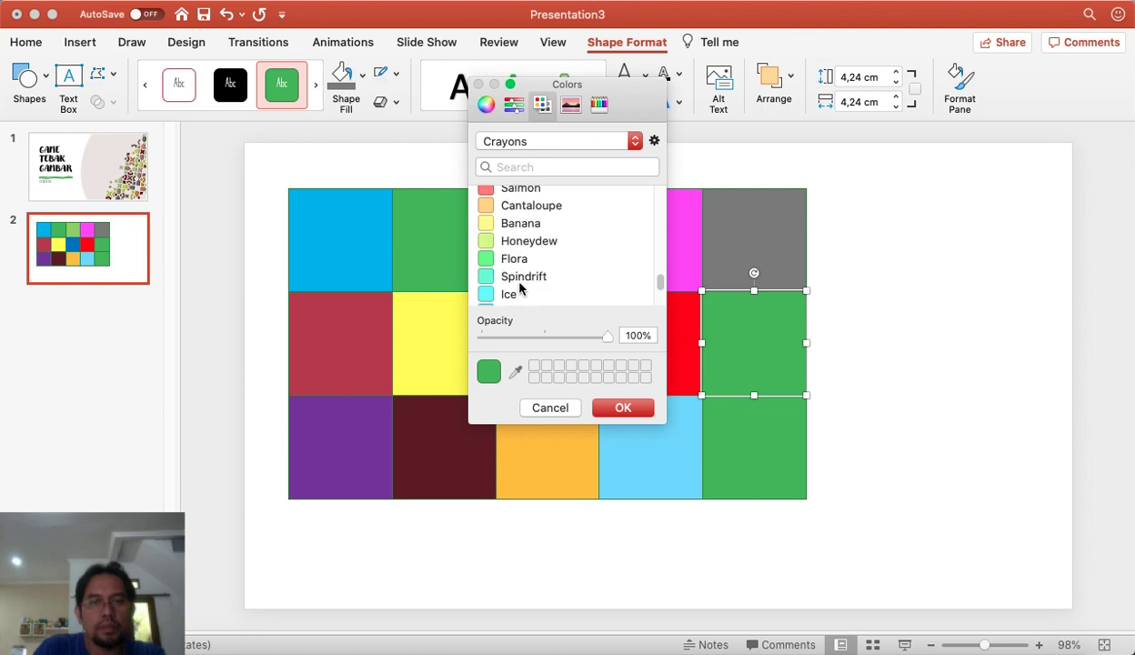
left_click(511, 294)
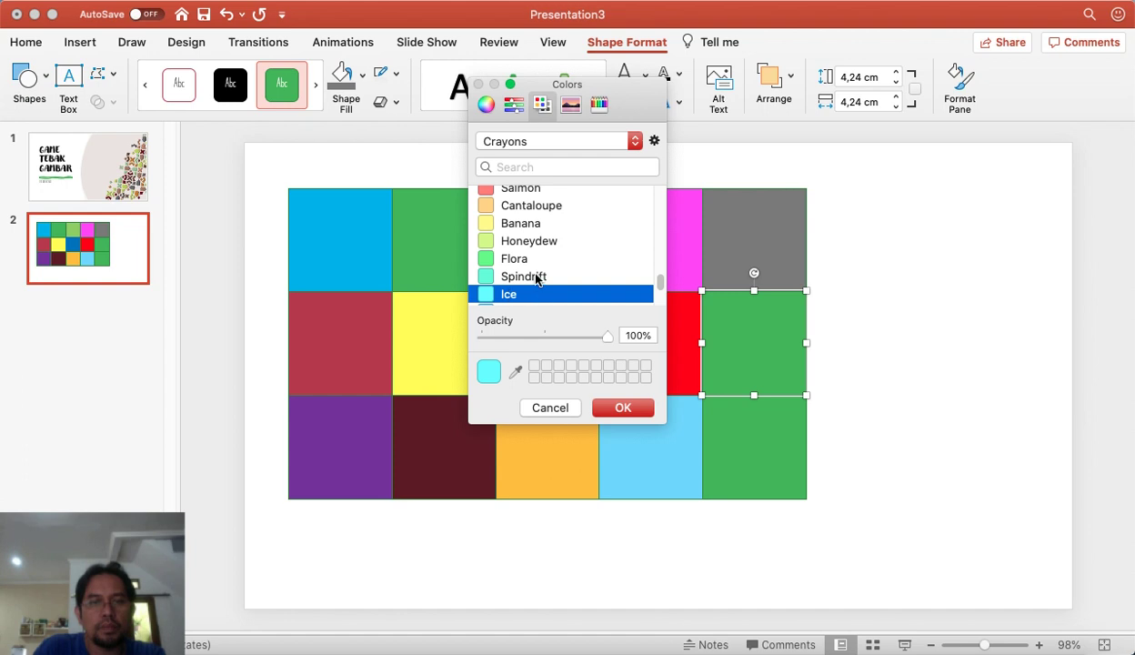
left_click(618, 406)
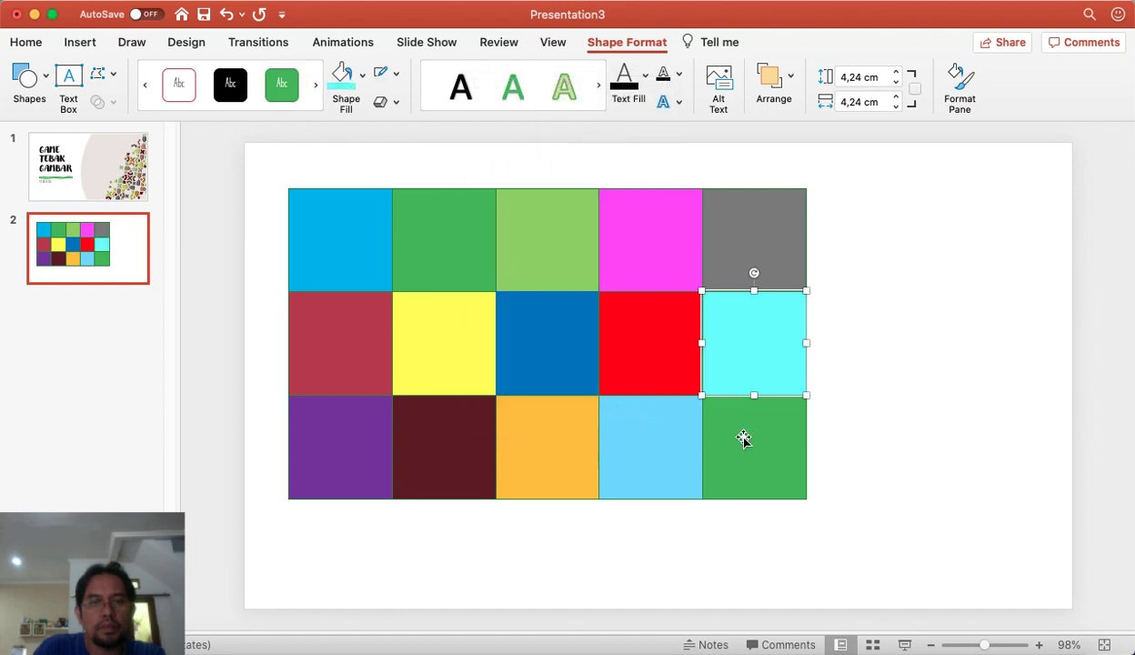
- Fill the bottom-right tile with a theme pink
left_click(719, 420)
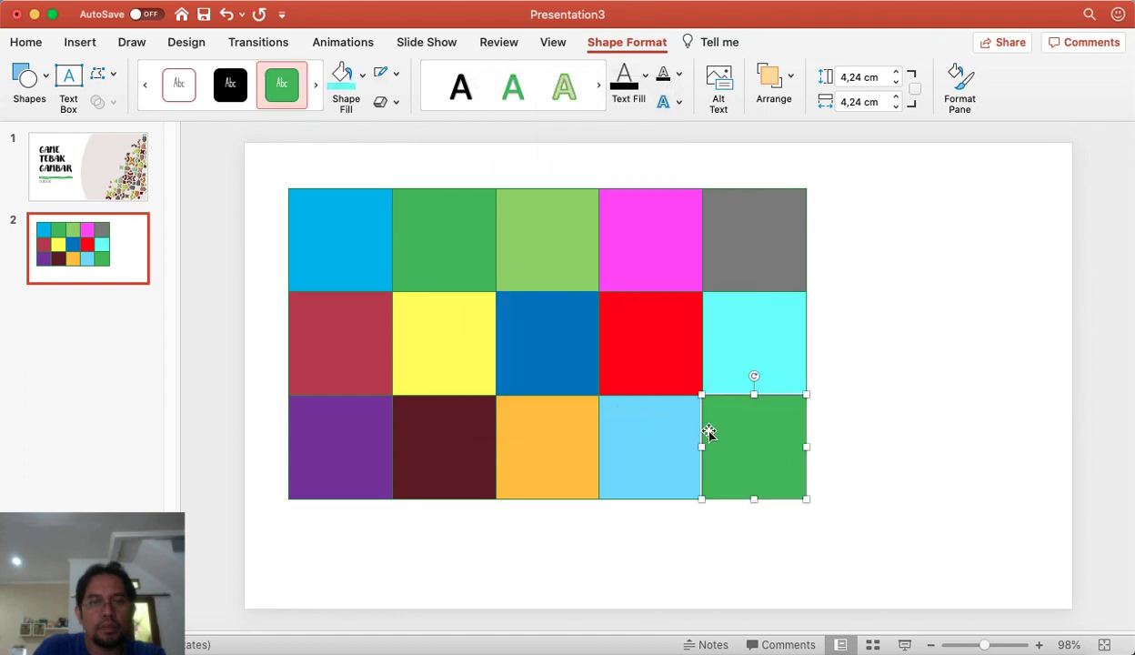
left_click(363, 82)
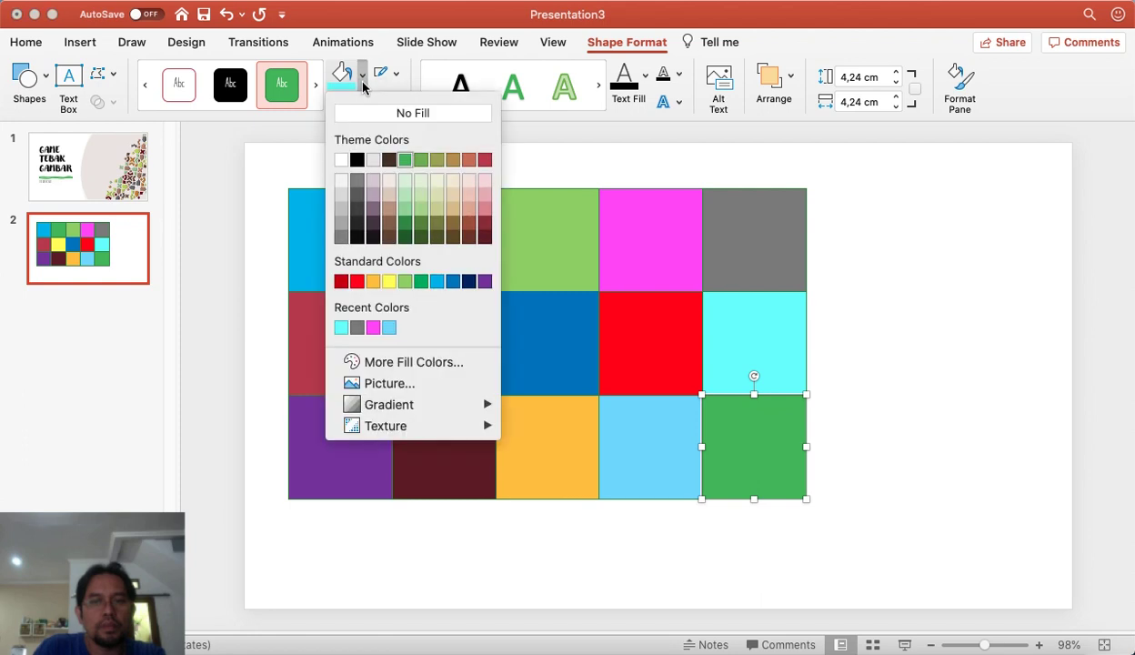
left_click(483, 214)
left_click(836, 409)
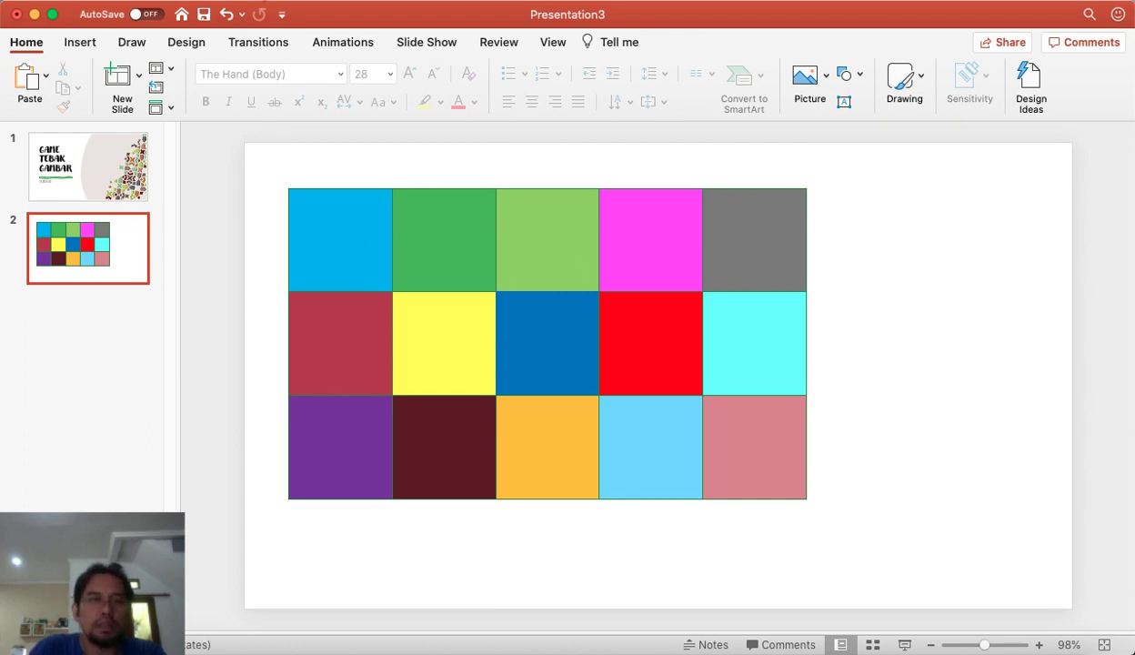
- Bring up the picture-from-file browser and look through the available image files
left_click(79, 43)
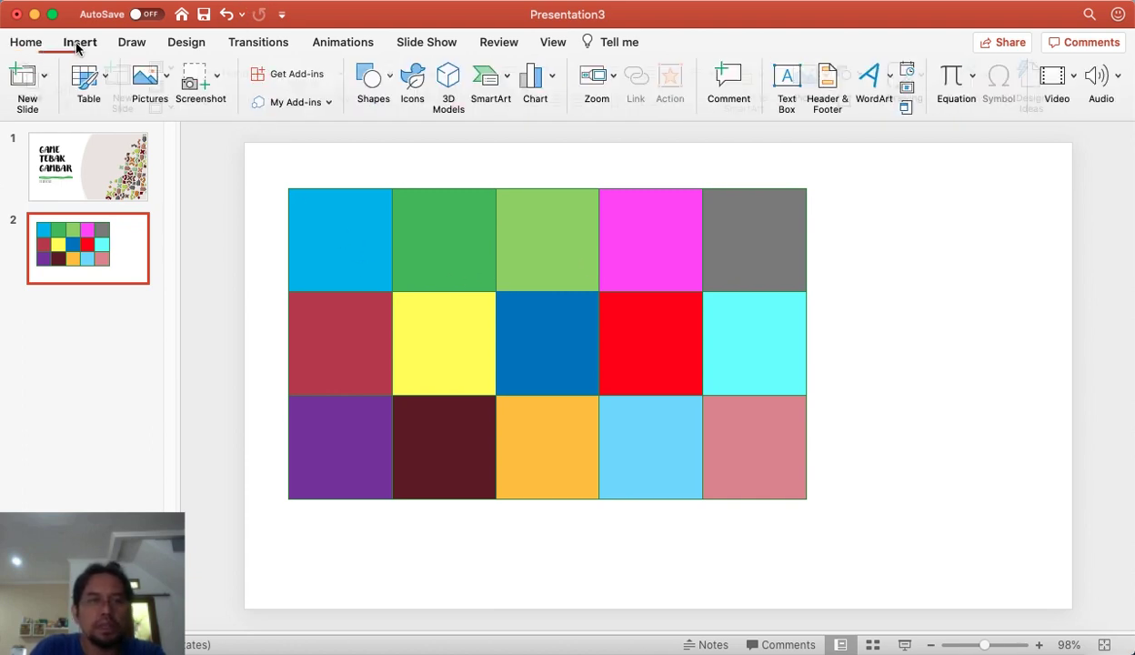
left_click(166, 80)
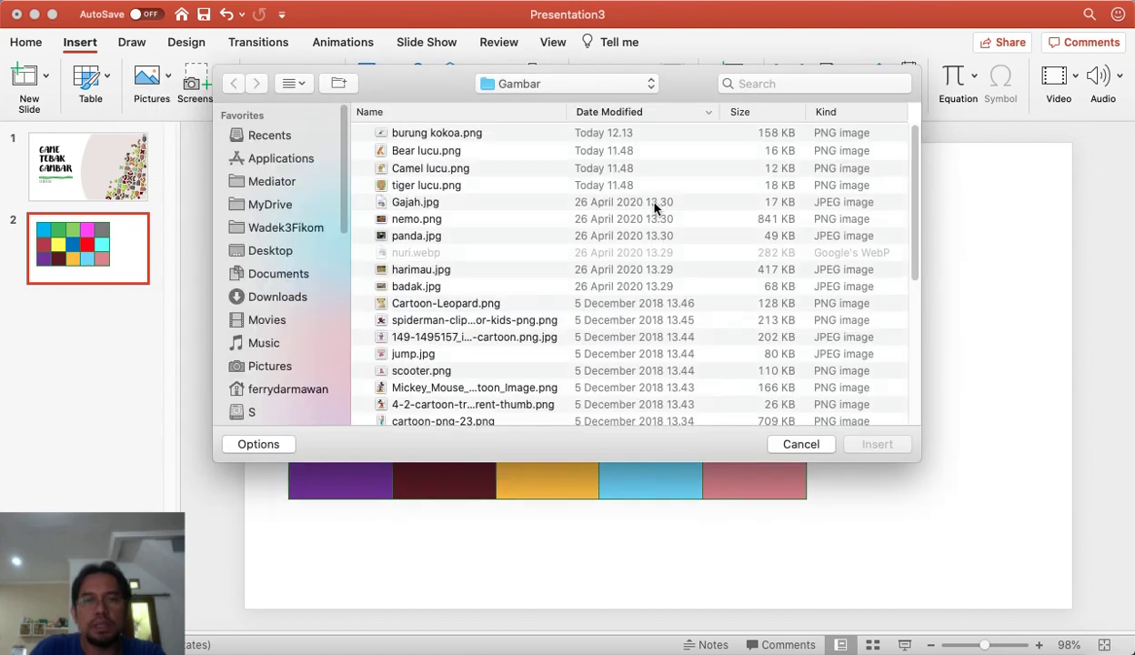
scroll(495, 380, "down", 5)
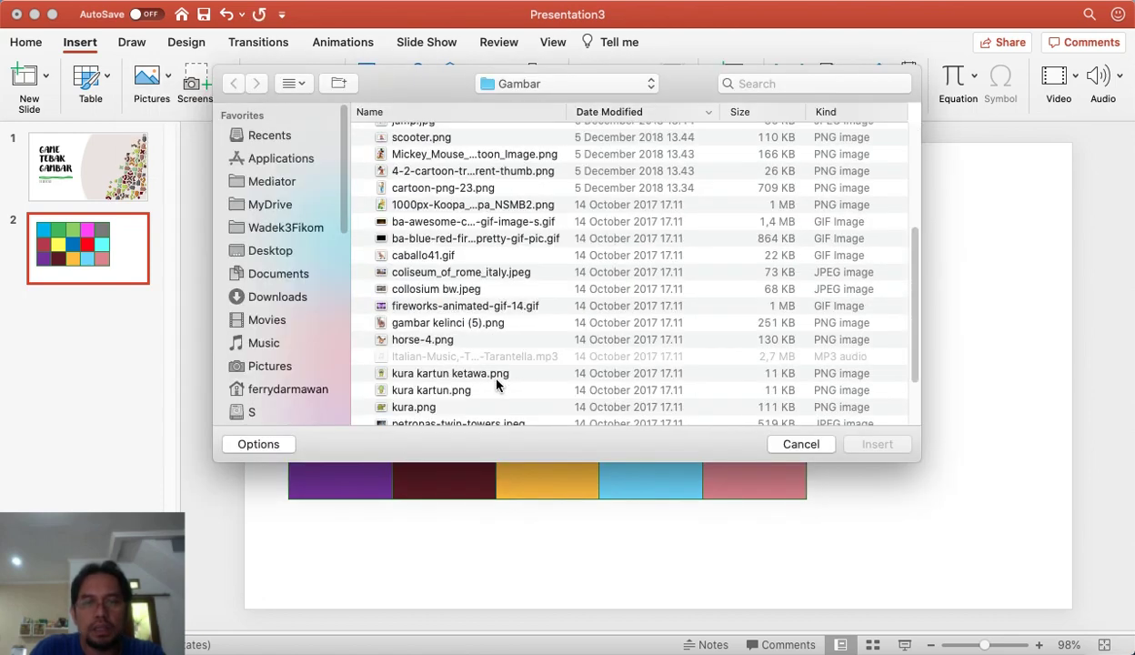
scroll(496, 380, "down", 3)
scroll(496, 380, "up", 10)
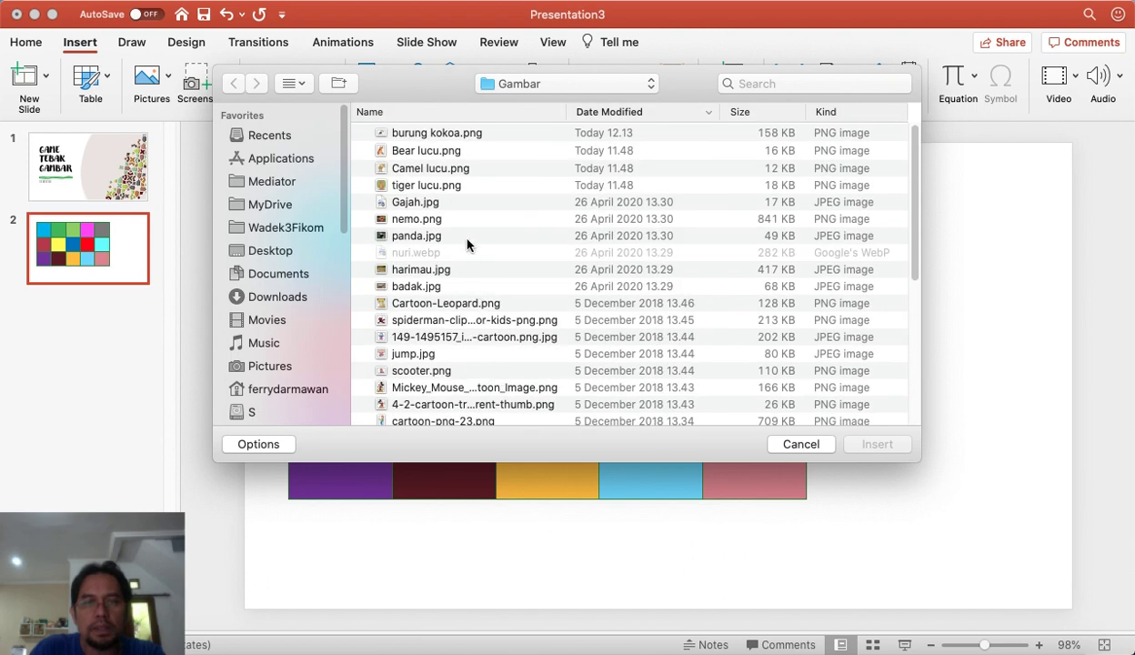
left_click(307, 85)
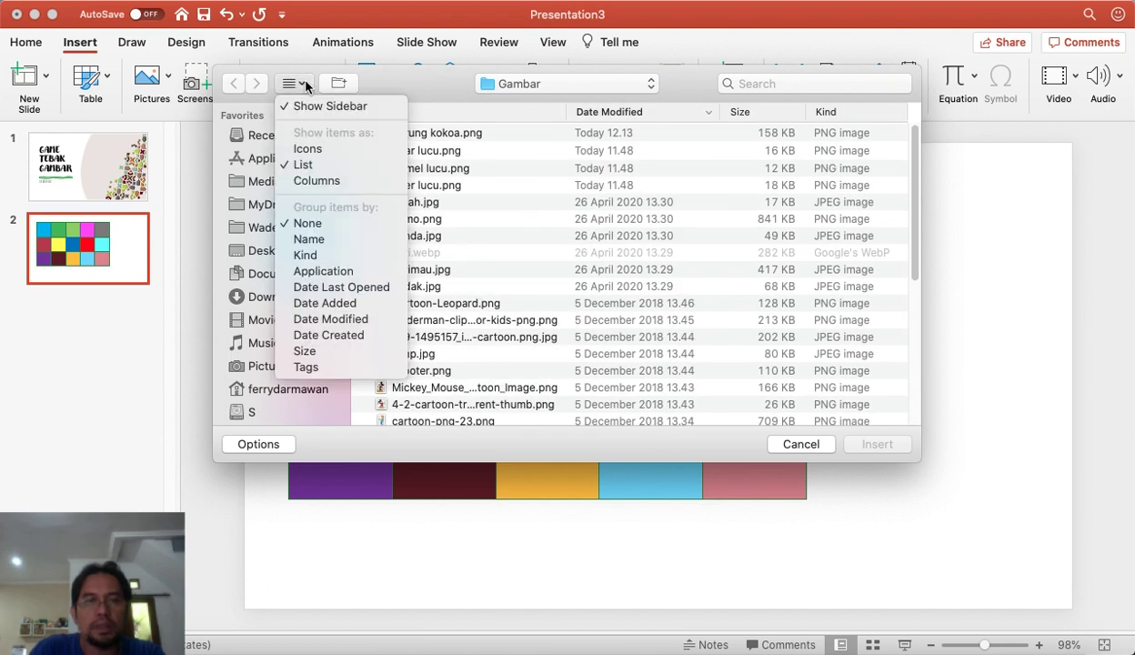
left_click(380, 84)
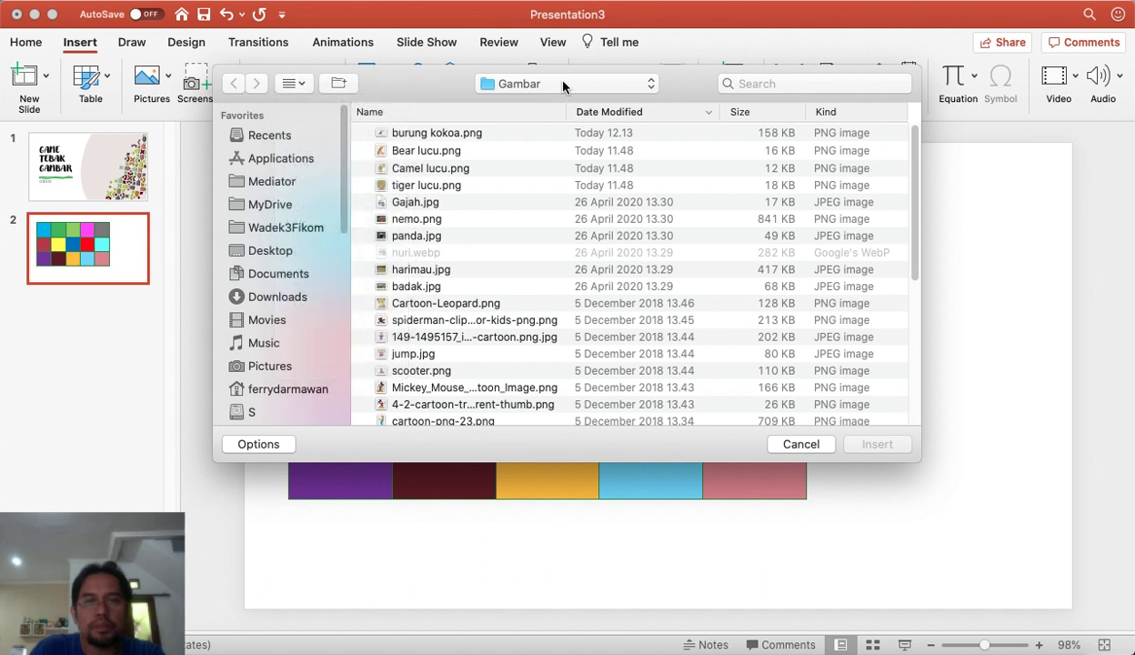
left_click(284, 446)
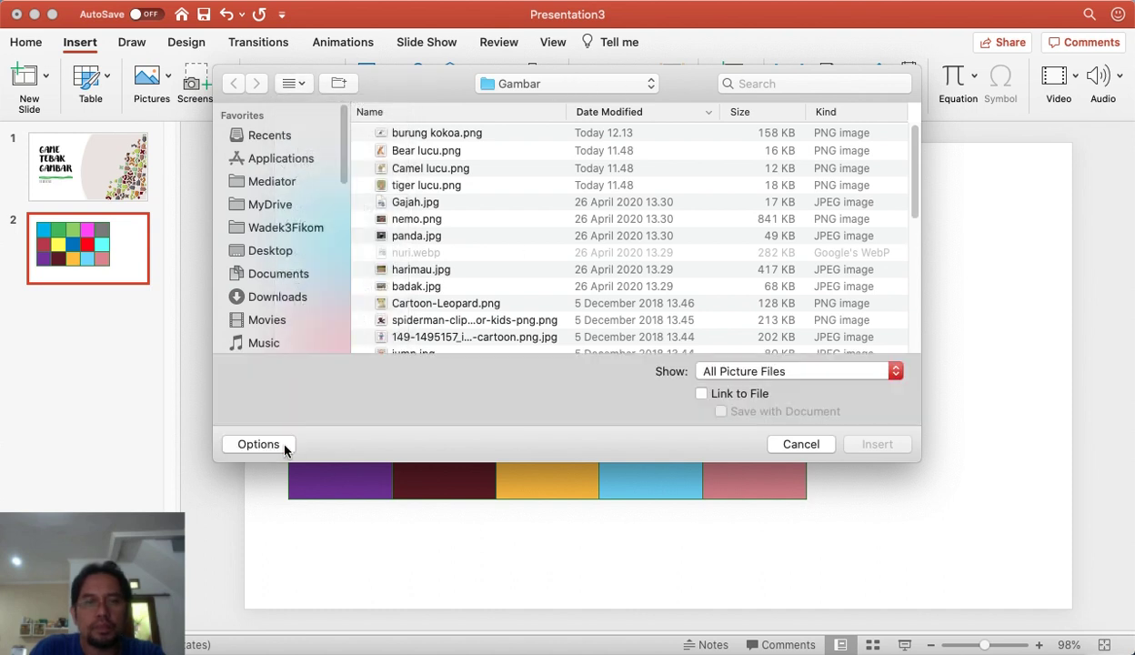
left_click(272, 447)
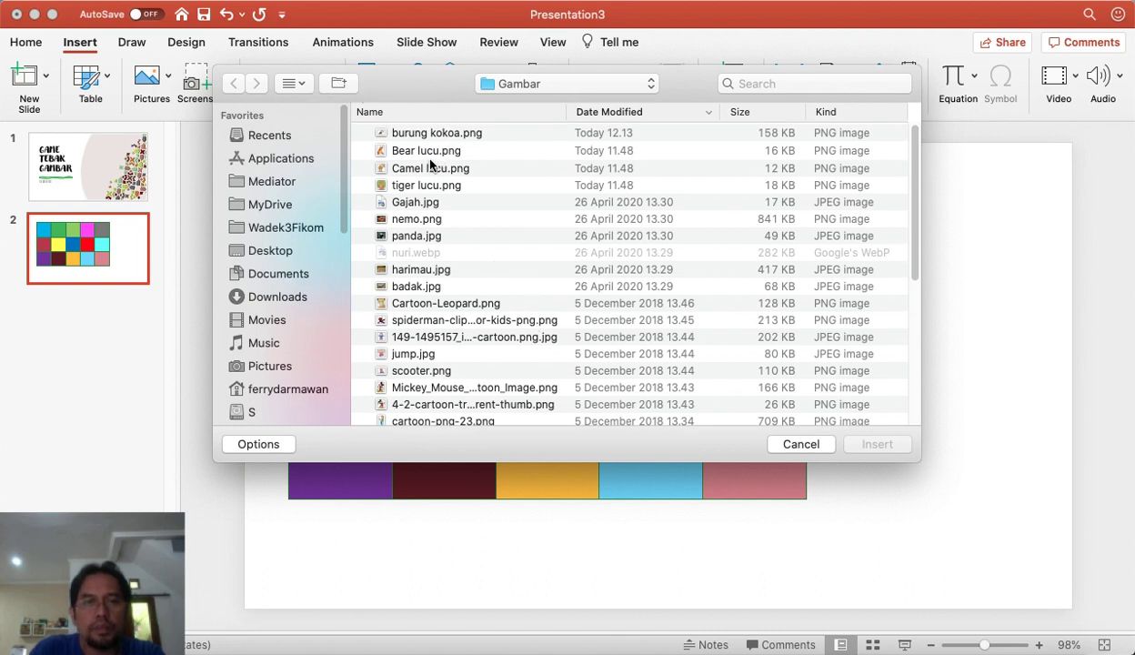
scroll(428, 362, "down", 2)
scroll(429, 346, "up", 2)
- Preview nemo.png and insert the clownfish photo onto slide 2
left_click(418, 222)
key("space")
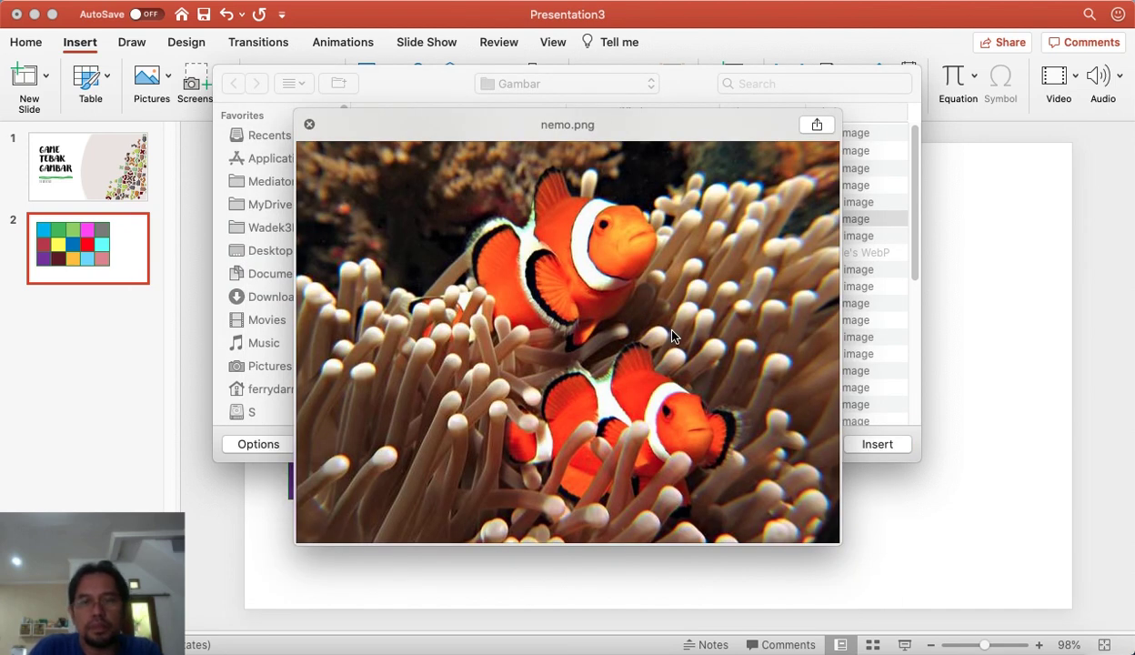
key("space")
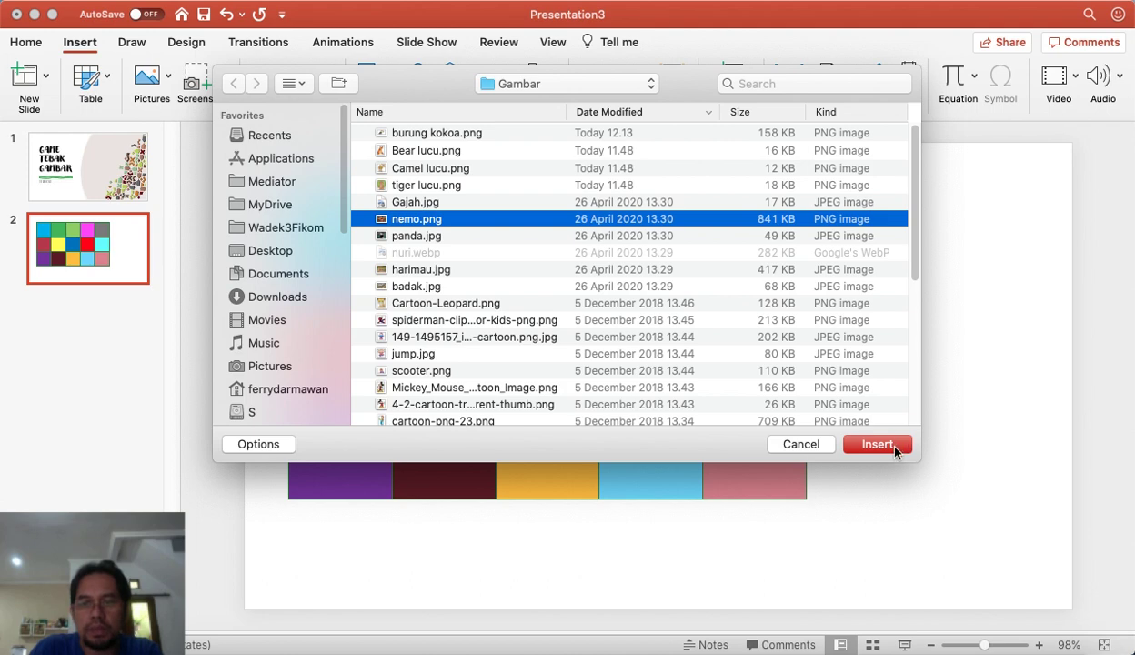
left_click(873, 441)
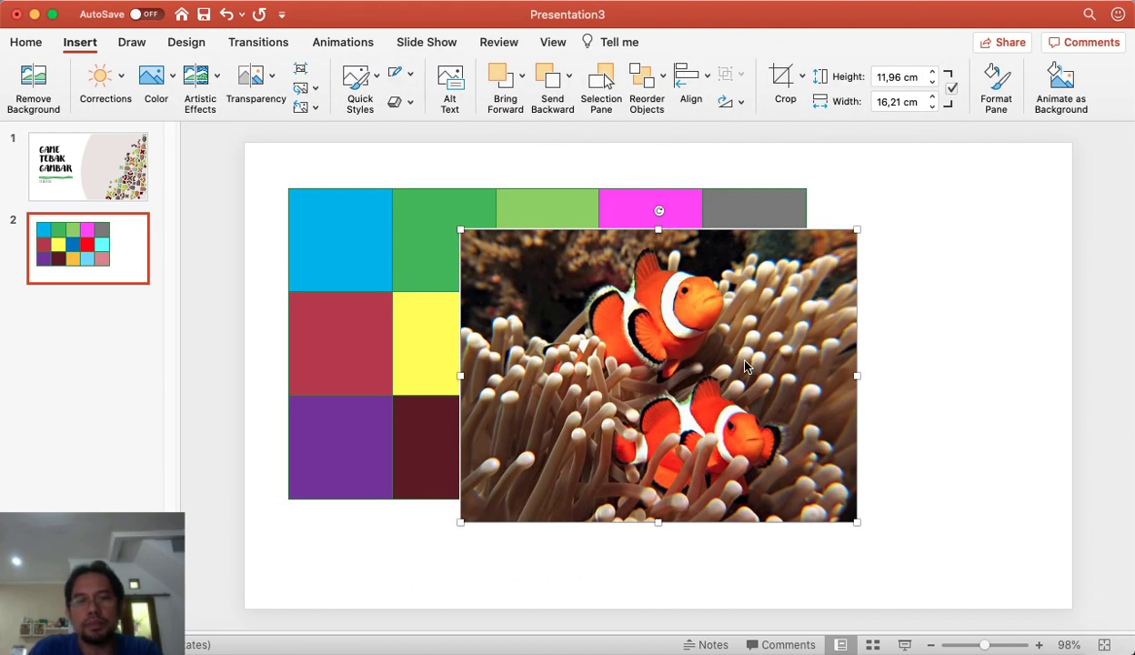
- Enlarge the clownfish photo to about 21,16 × 15,65 cm and align it over the colour tile grid
mouse_move(751, 343)
left_mouse_down()
mouse_move(576, 310)
mouse_move(577, 300)
left_mouse_up()
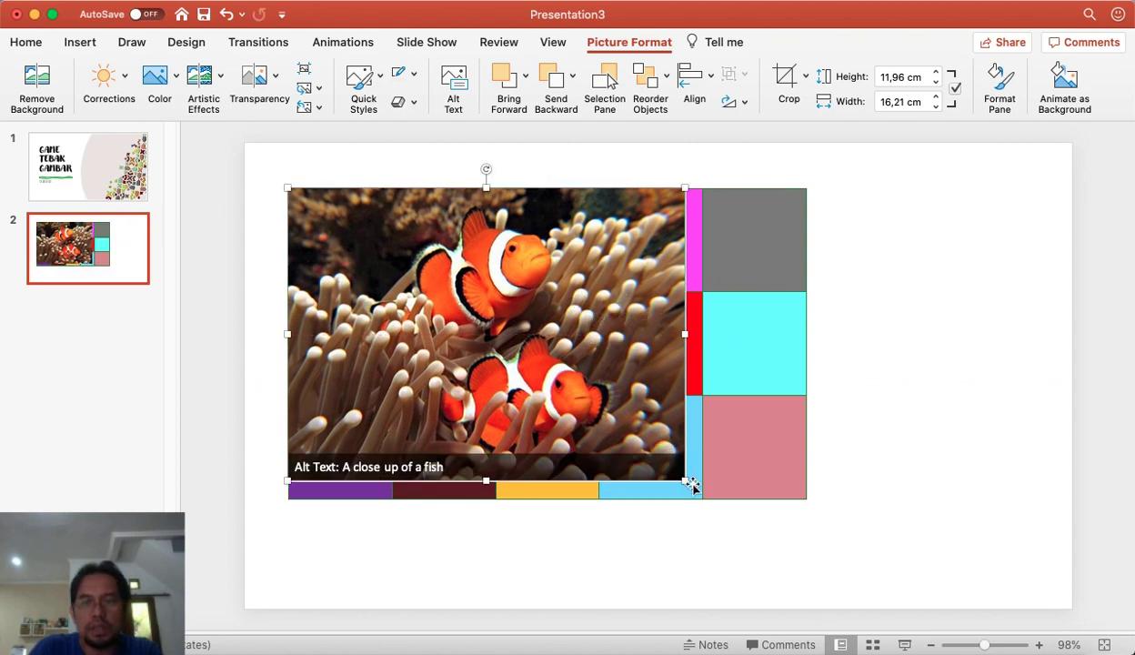
left_click_drag(687, 482, 801, 512)
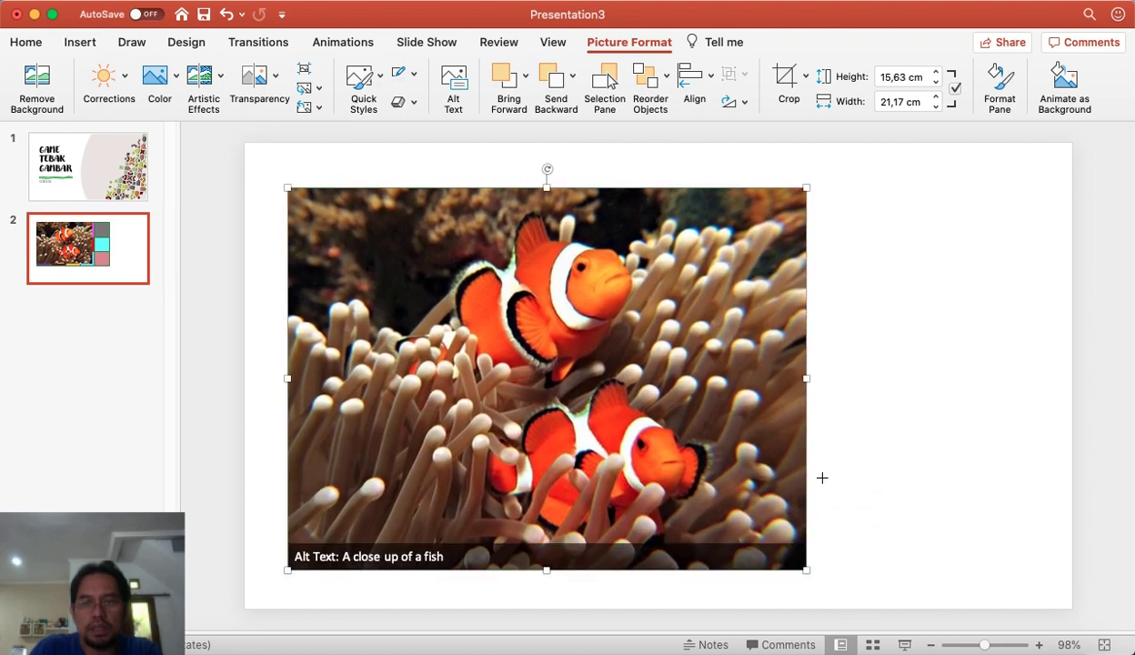
left_click(678, 428)
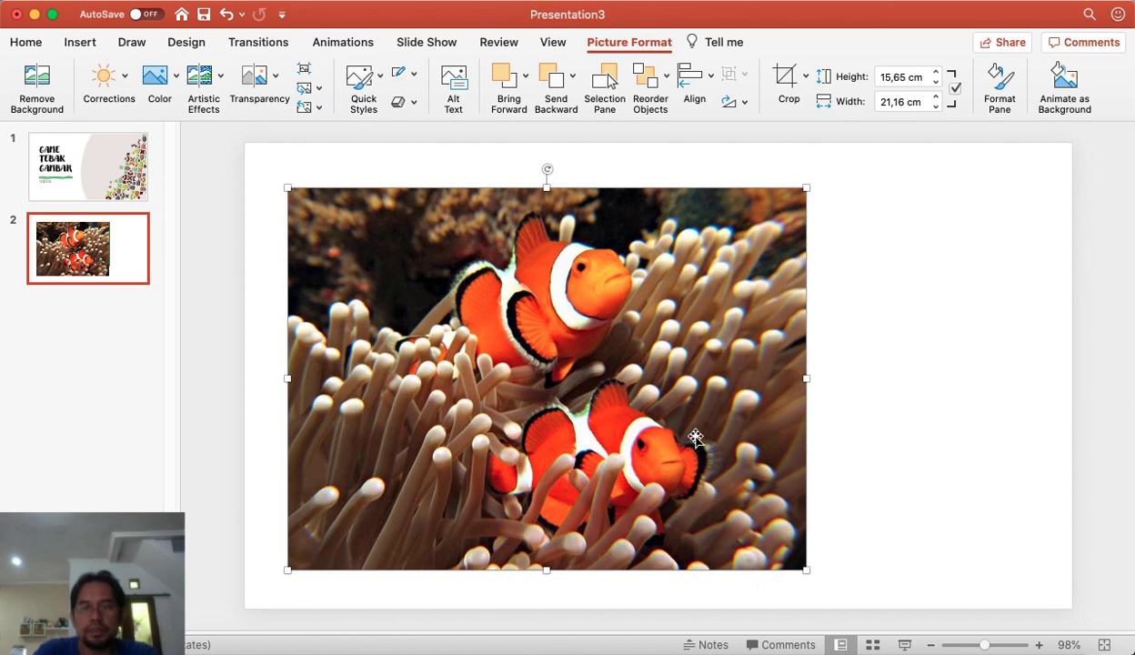
mouse_move(664, 327)
left_mouse_down()
mouse_move(769, 364)
mouse_move(673, 357)
left_mouse_up()
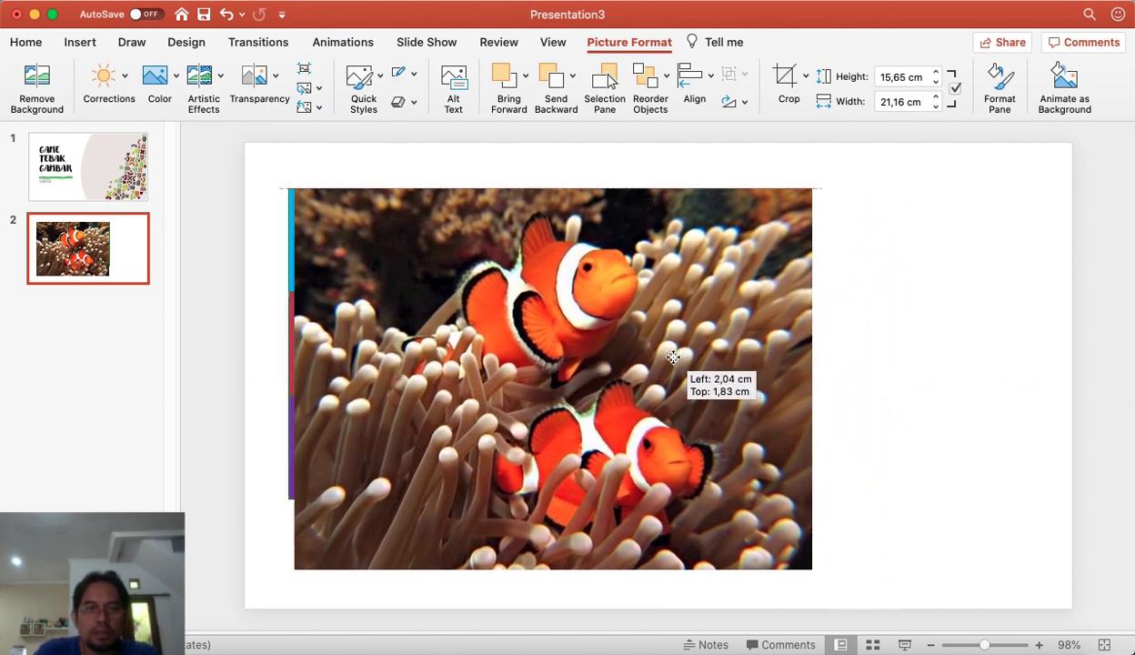
left_click_drag(673, 357, 669, 357)
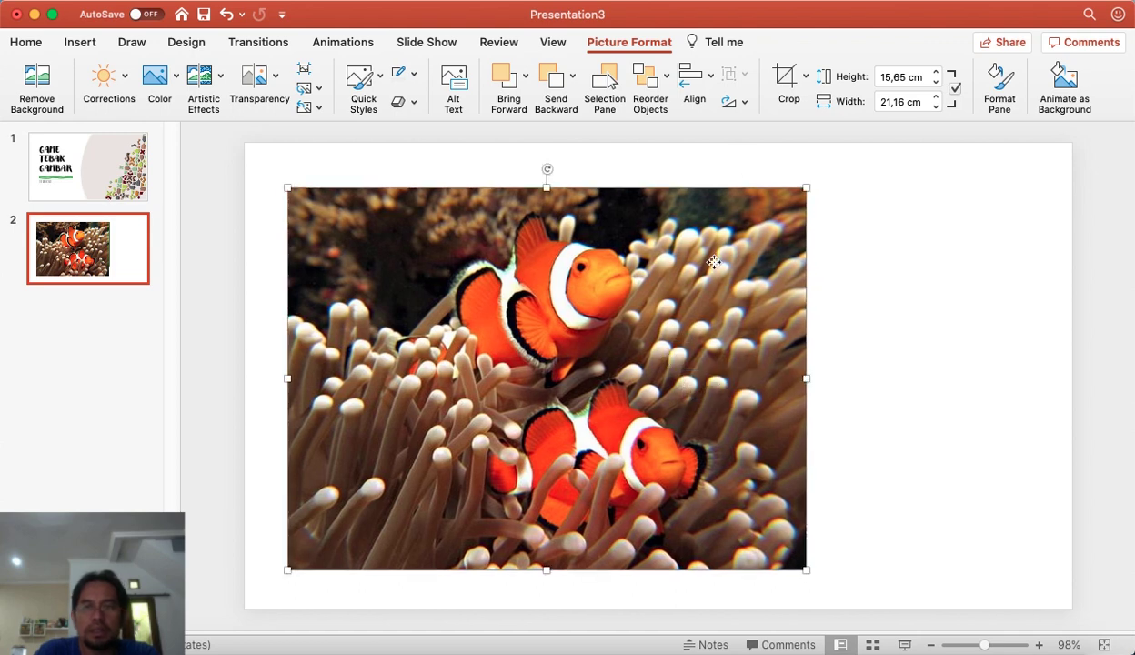
- Crop the clownfish photo's bottom to the grid's lower edge, leaving it 21,16 × 12,7 cm
left_click(783, 89)
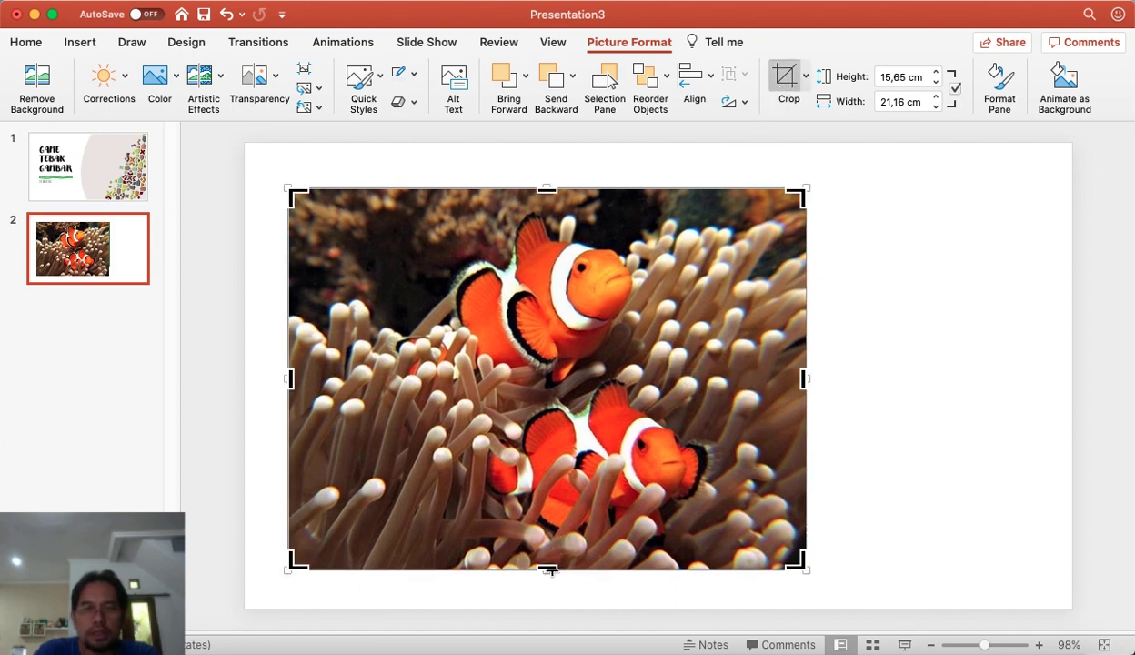
left_click_drag(548, 570, 555, 497)
left_click(873, 511)
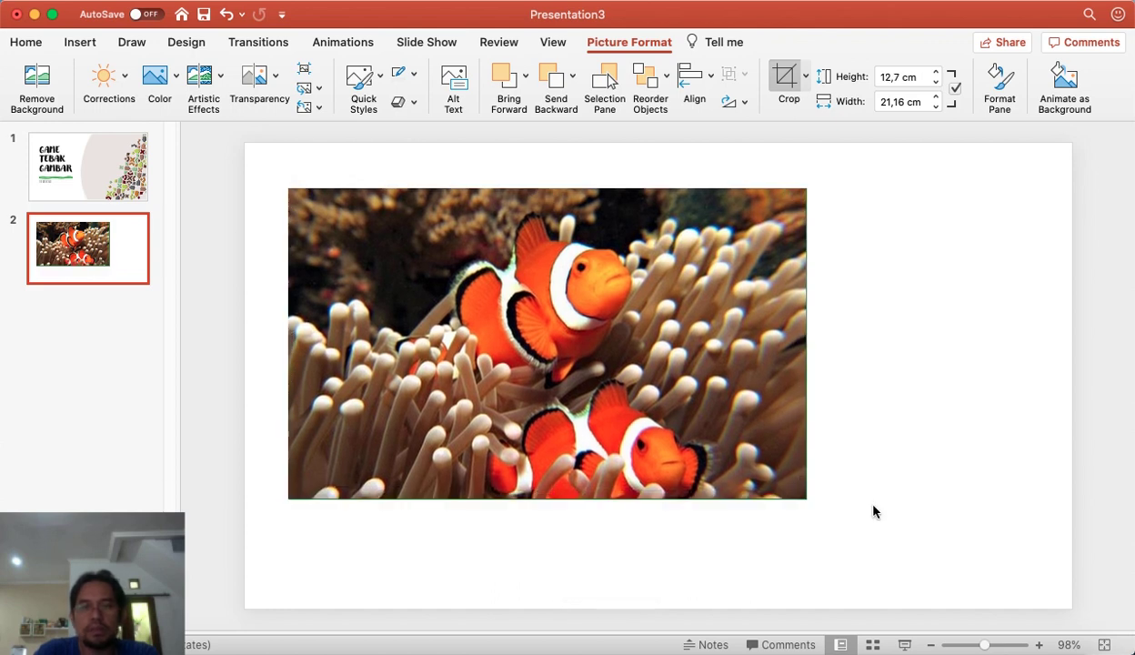
left_click(694, 366)
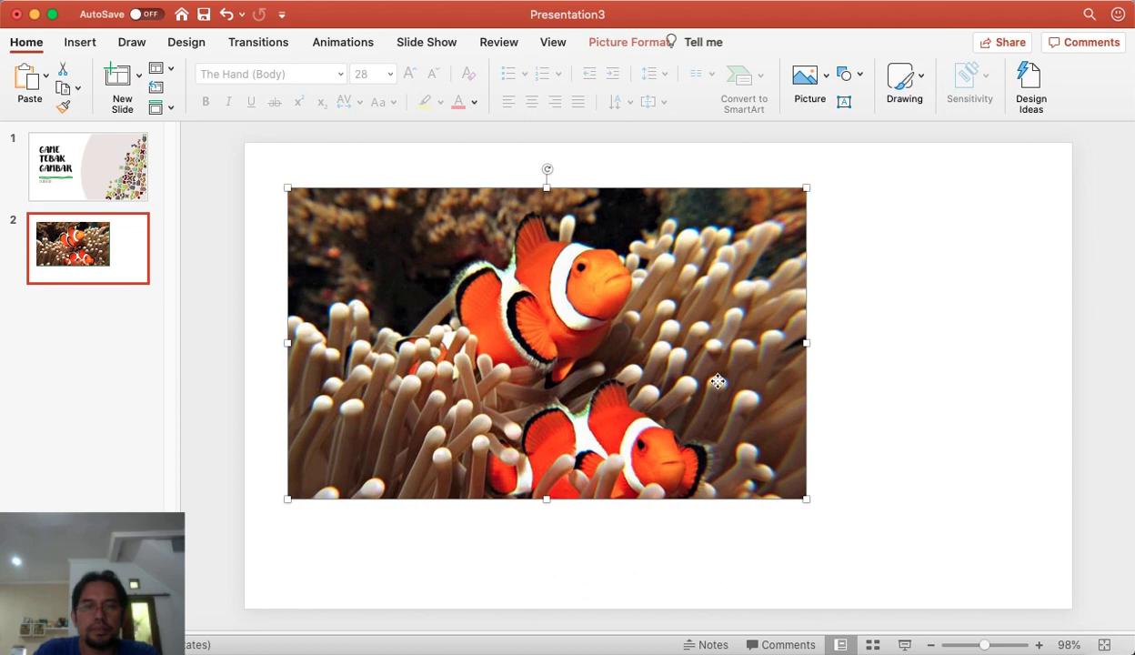
left_click(903, 380)
left_click(725, 342)
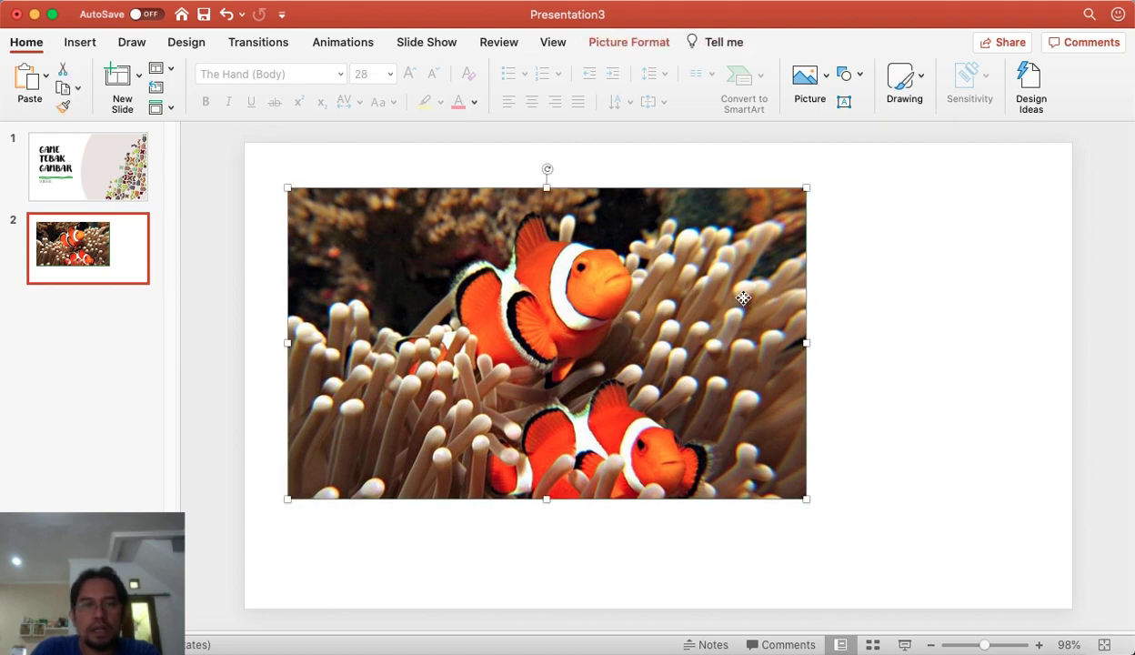
- Send the clownfish photo to the back behind the tiles and select the blue top-left tile
right_click(694, 246)
mouse_move(750, 421)
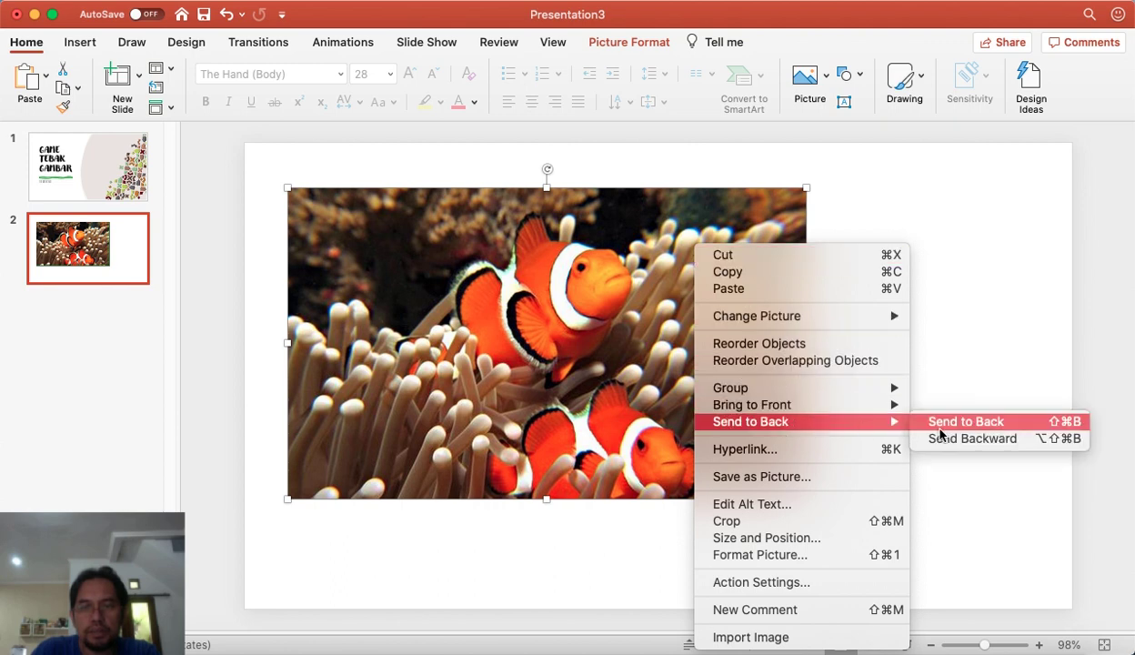
left_click(937, 423)
left_click(874, 506)
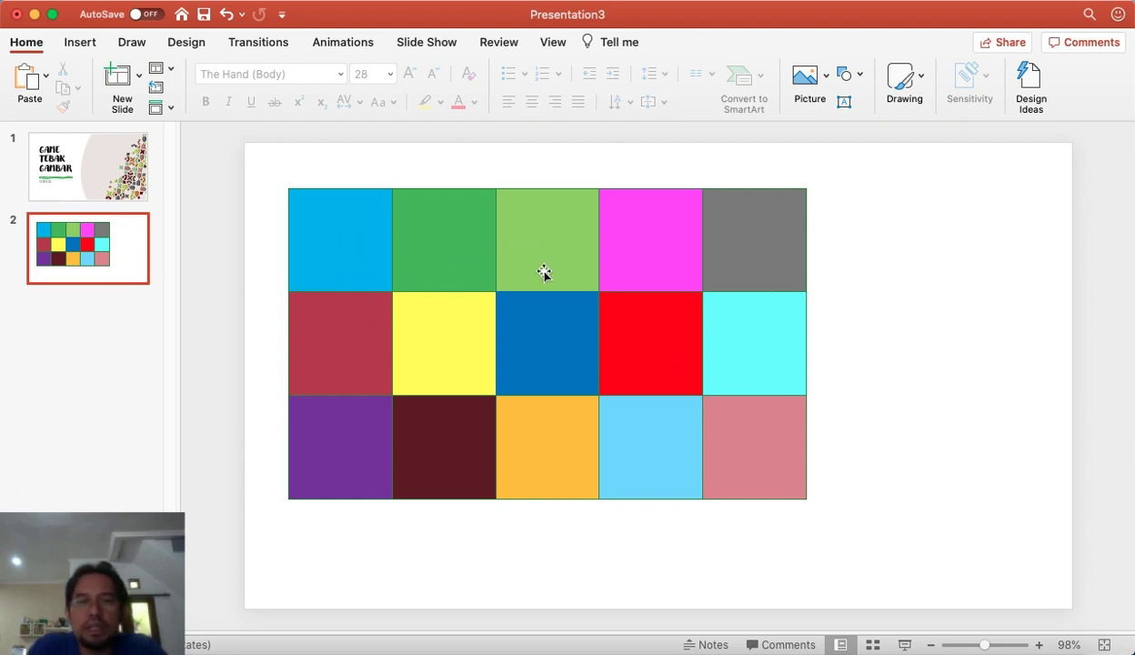
left_click(363, 247)
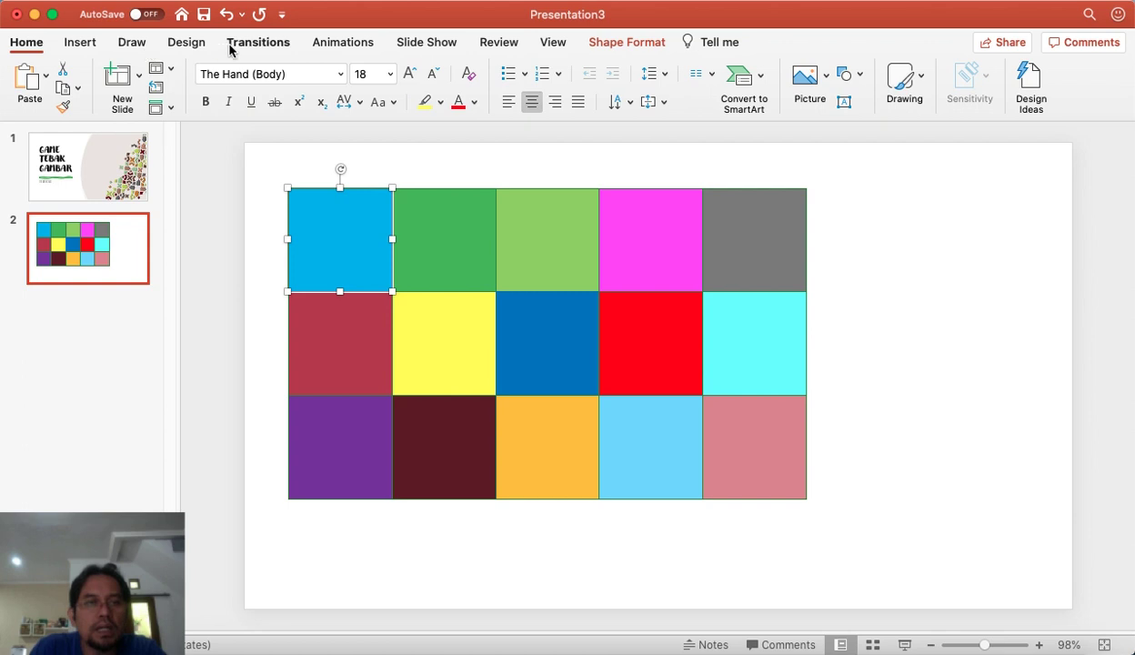
- Apply the Swivel exit effect to the blue, green and light-green top-row tiles
left_click(320, 44)
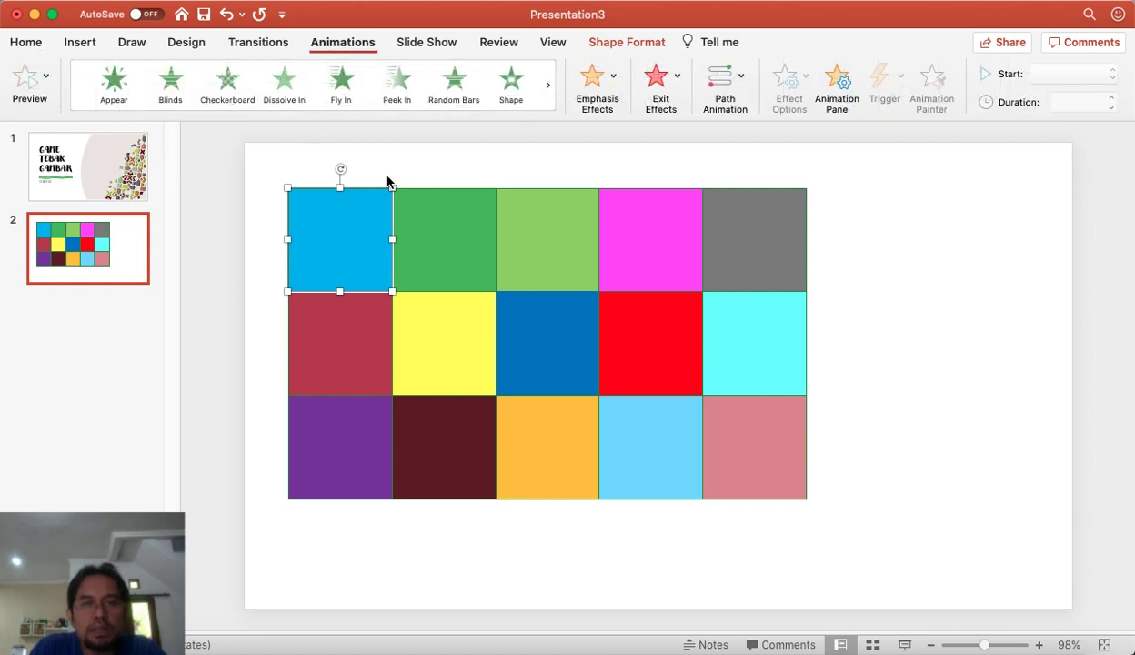
left_click(678, 80)
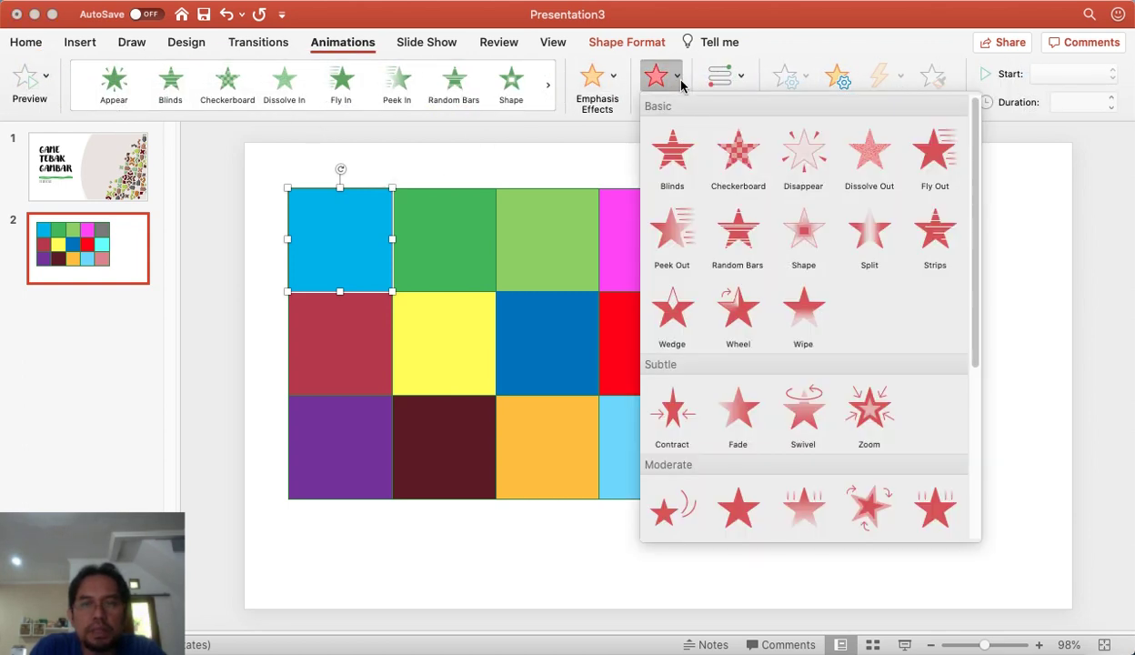
left_click(805, 421)
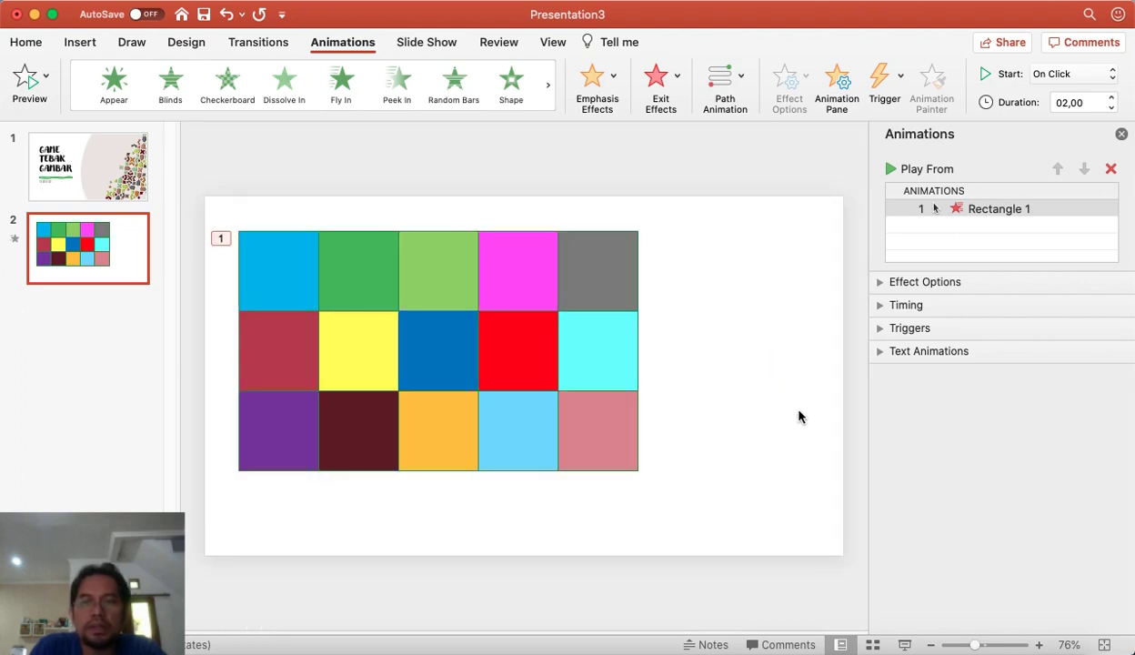
left_click(348, 264)
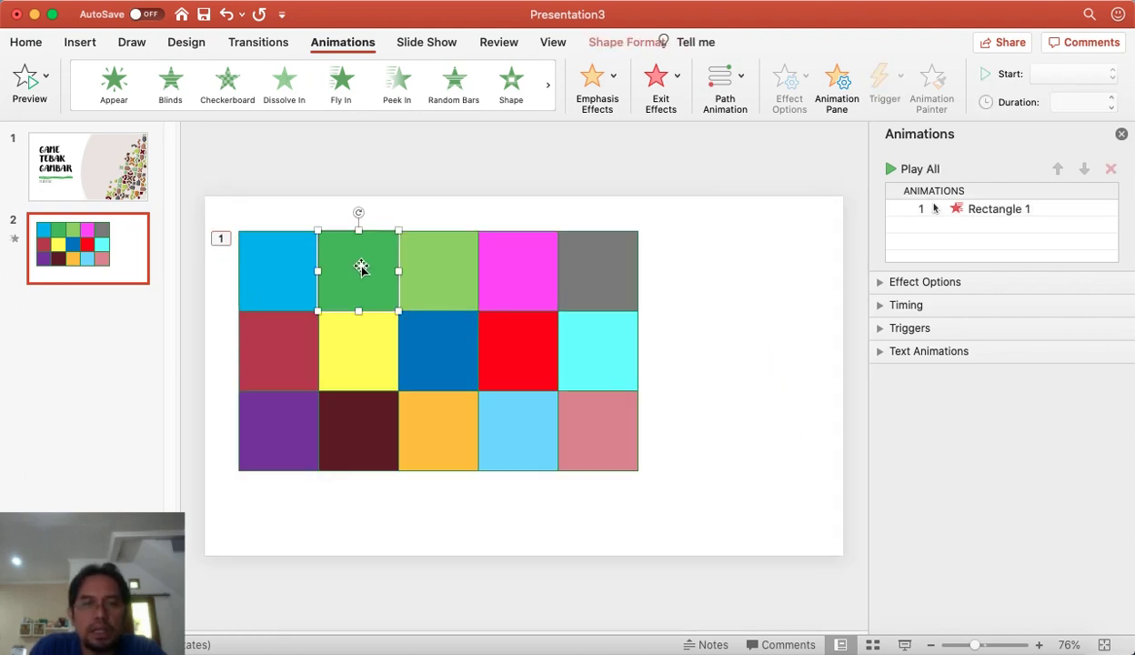
left_click(676, 90)
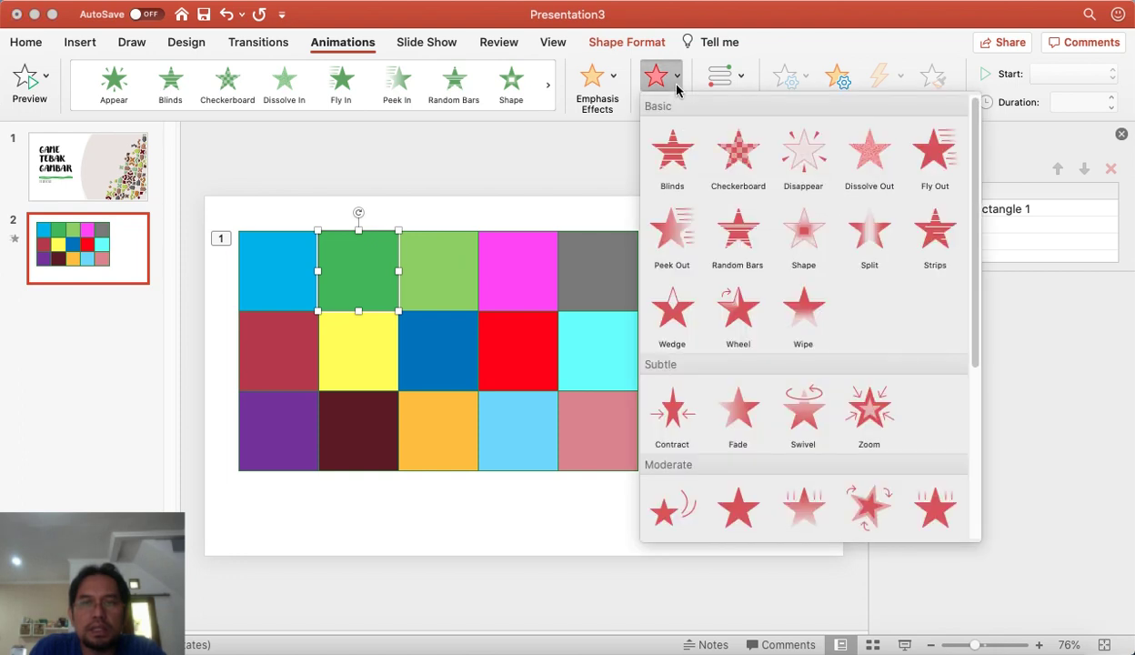
left_click(805, 411)
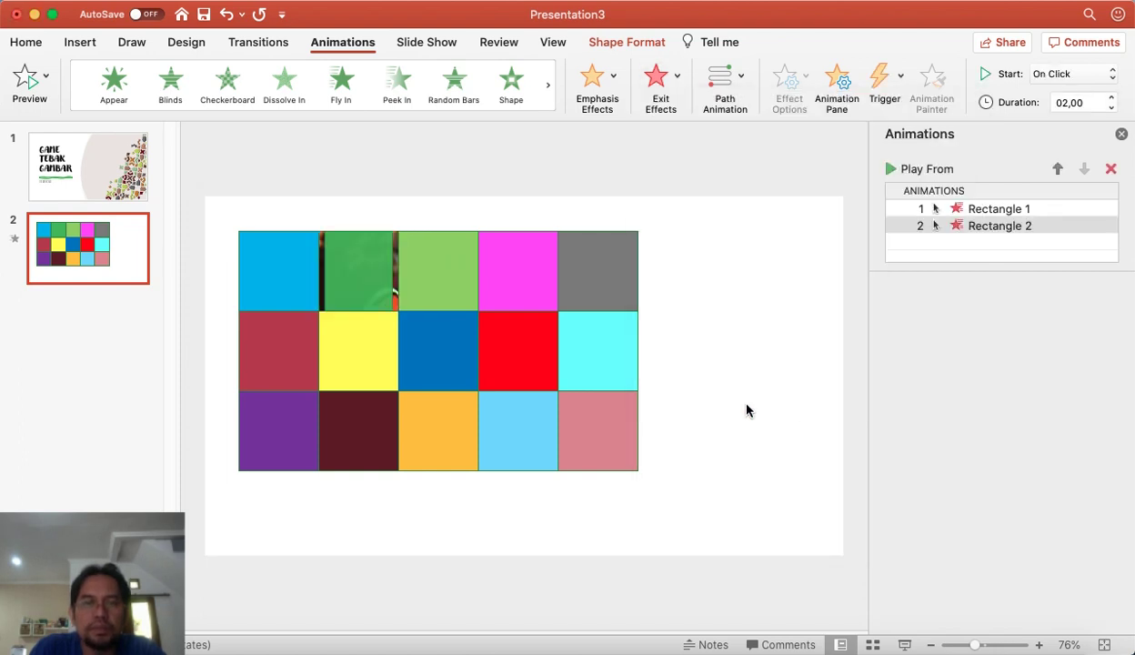
left_click(450, 279)
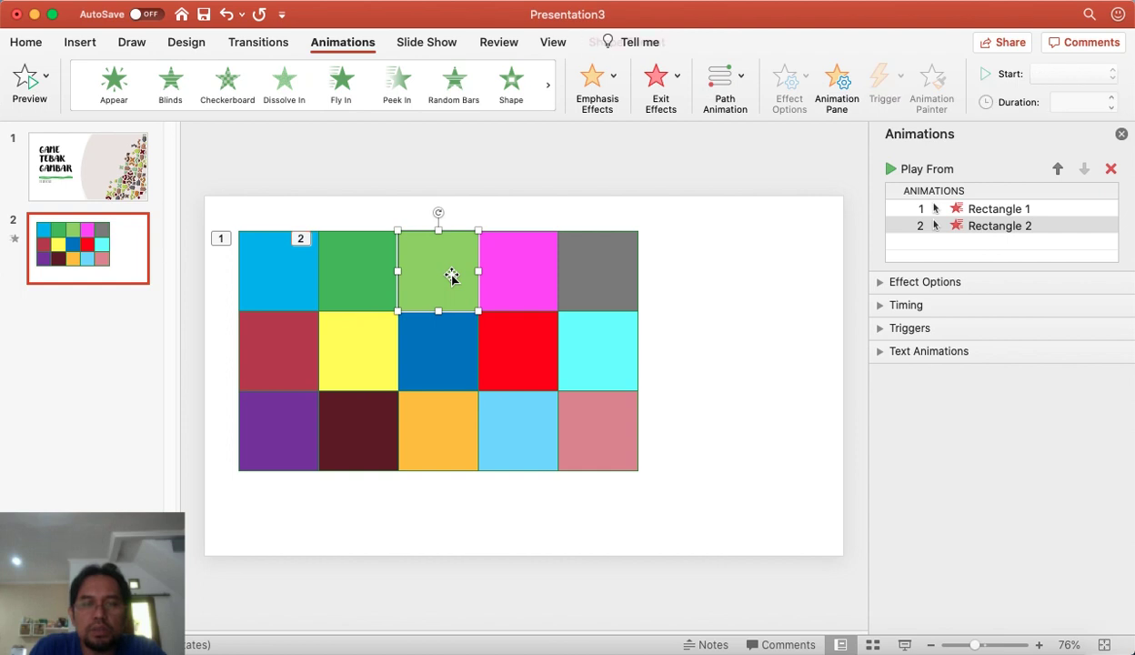
left_click(676, 84)
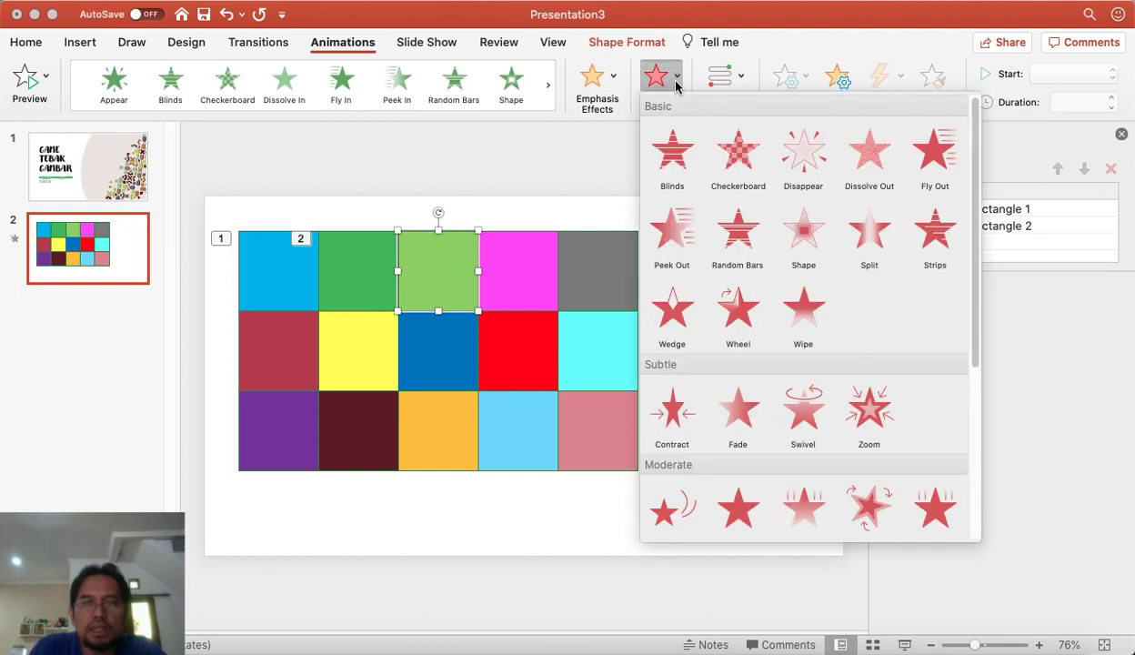
left_click(804, 409)
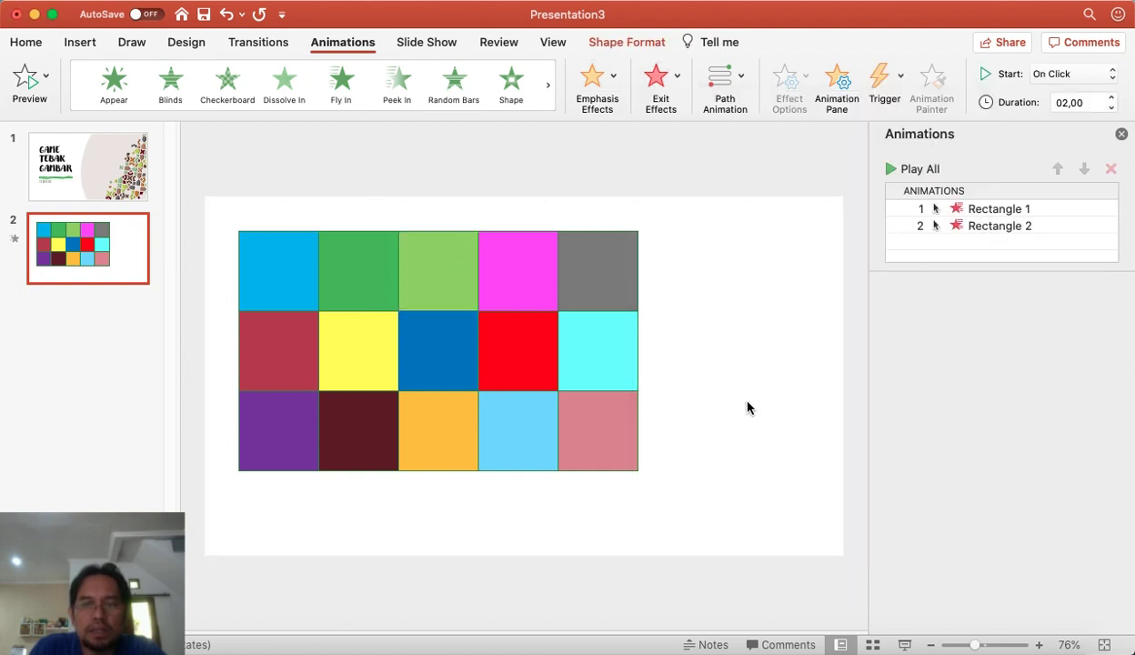
left_click(528, 272)
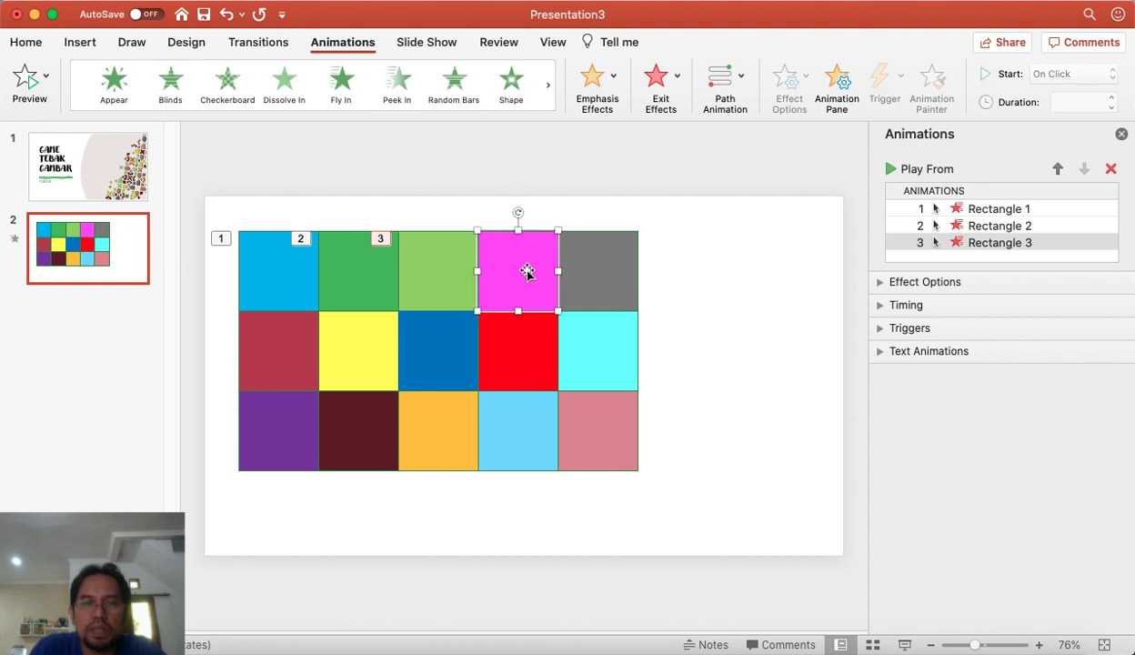
left_click(677, 85)
- Give the magenta and grey top-row tiles the Swivel exit effect
left_click(805, 406)
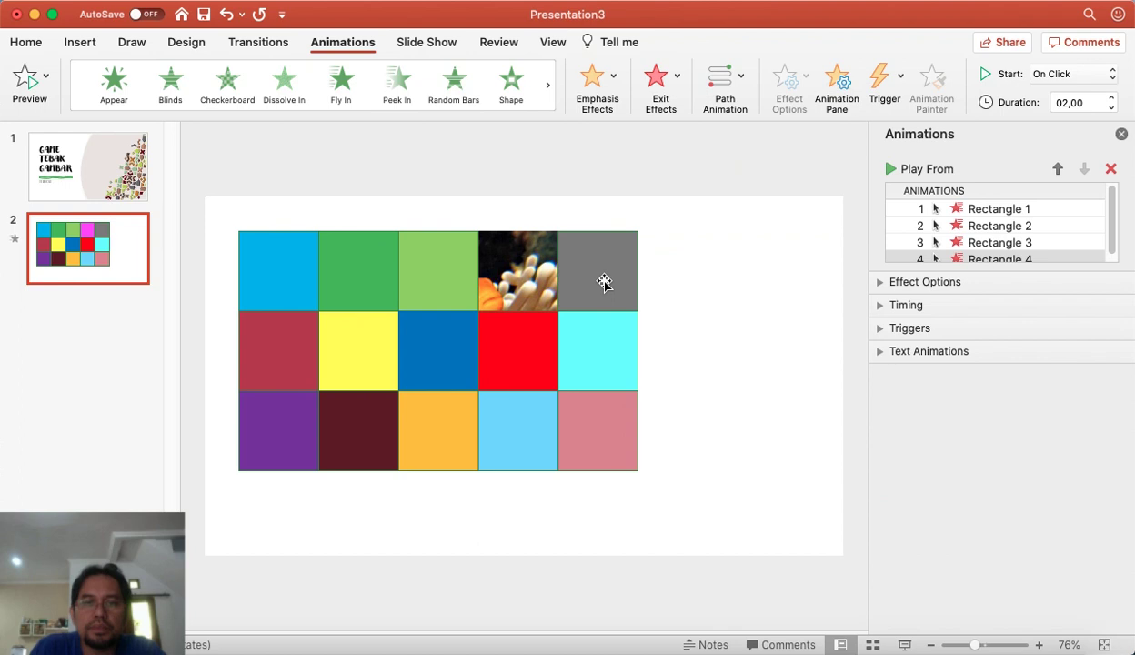
left_click(592, 260)
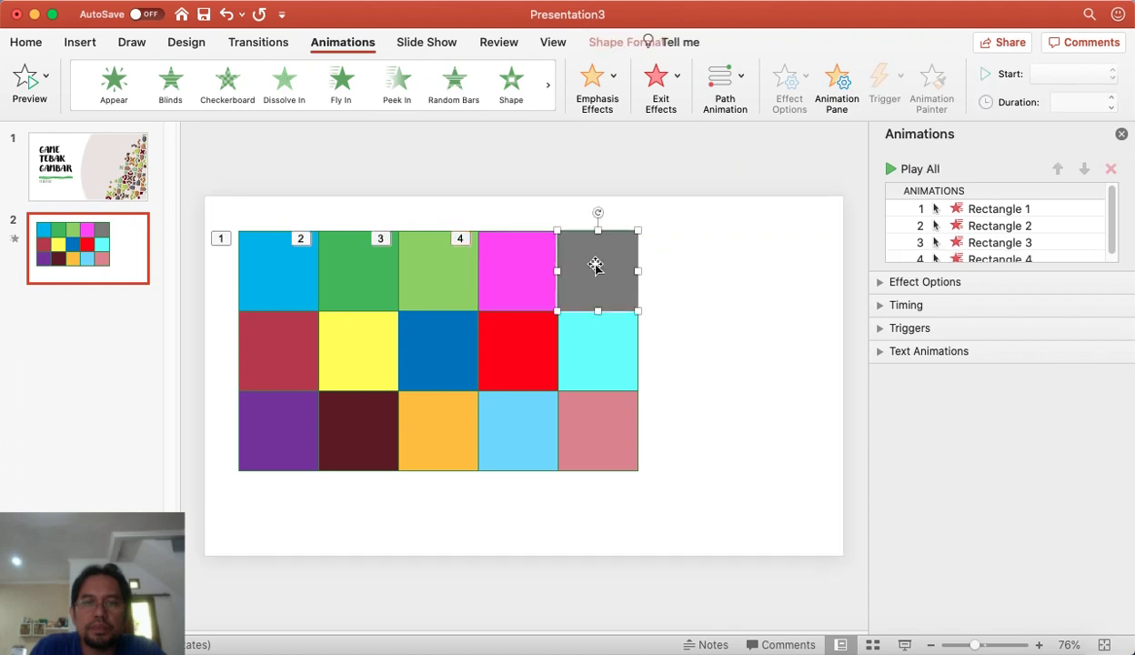
left_click(658, 81)
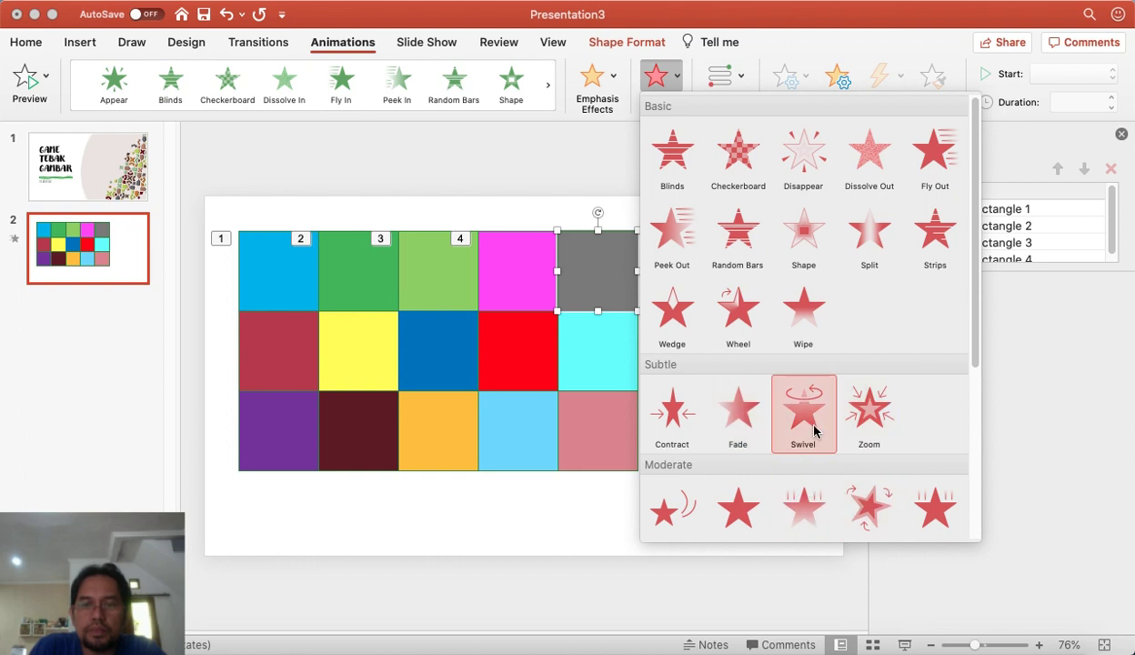
left_click(793, 411)
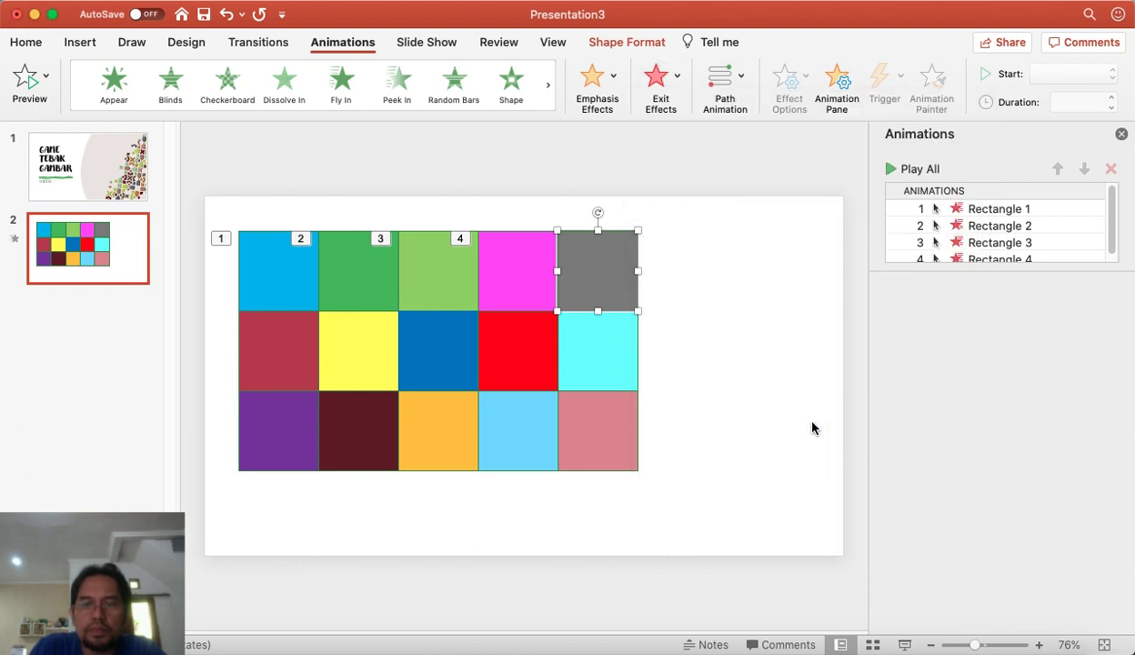
- Apply Swivel exits to all five middle-row tiles, from the first tile through yellow, blue, red and cyan
left_click(270, 351)
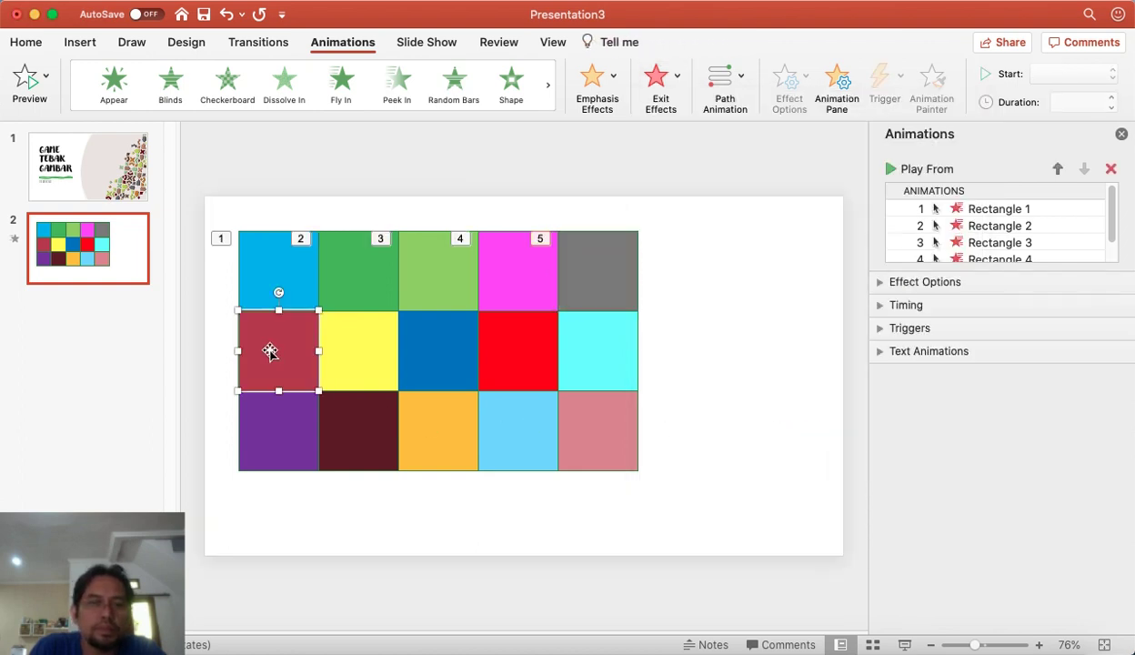
left_click(661, 80)
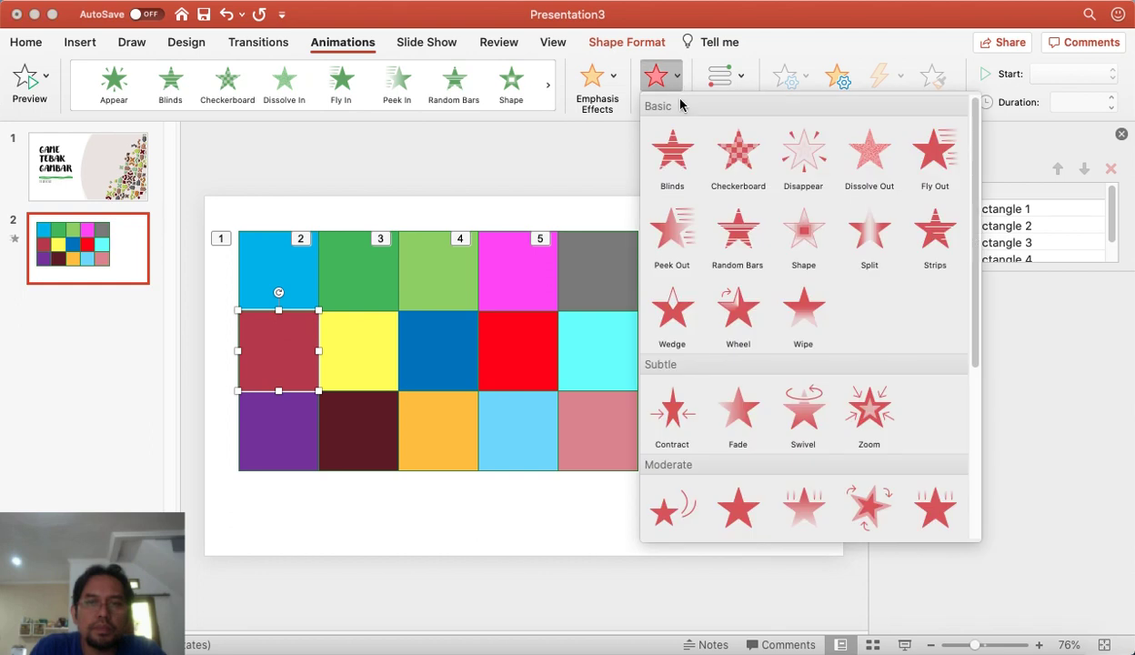
left_click(803, 409)
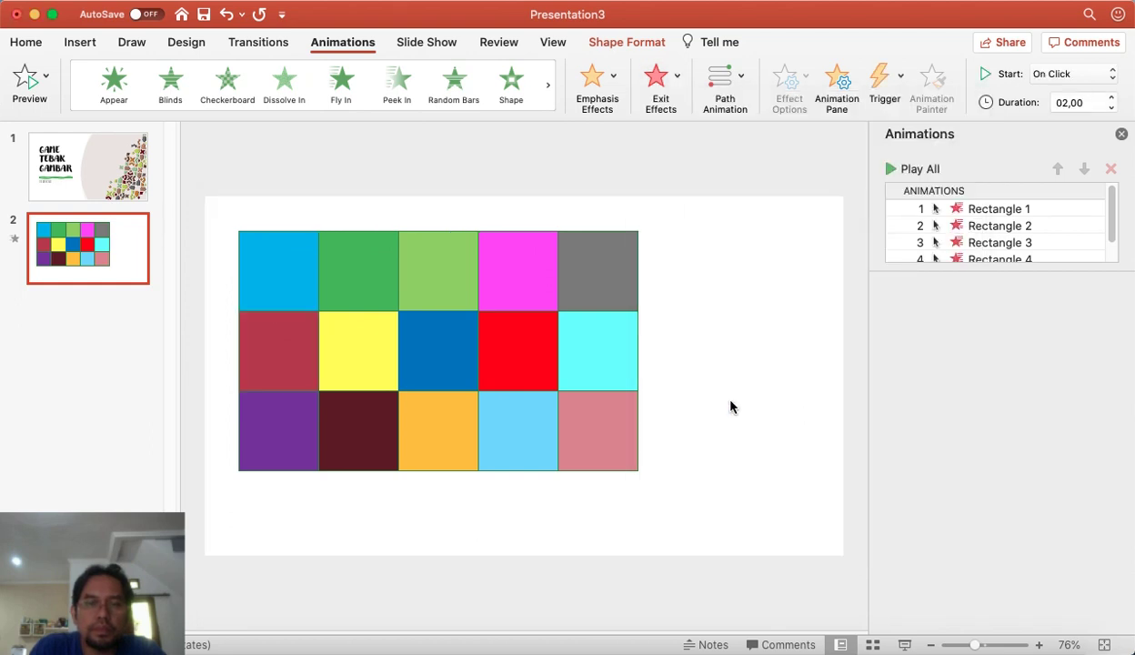
left_click(366, 371)
left_click(671, 80)
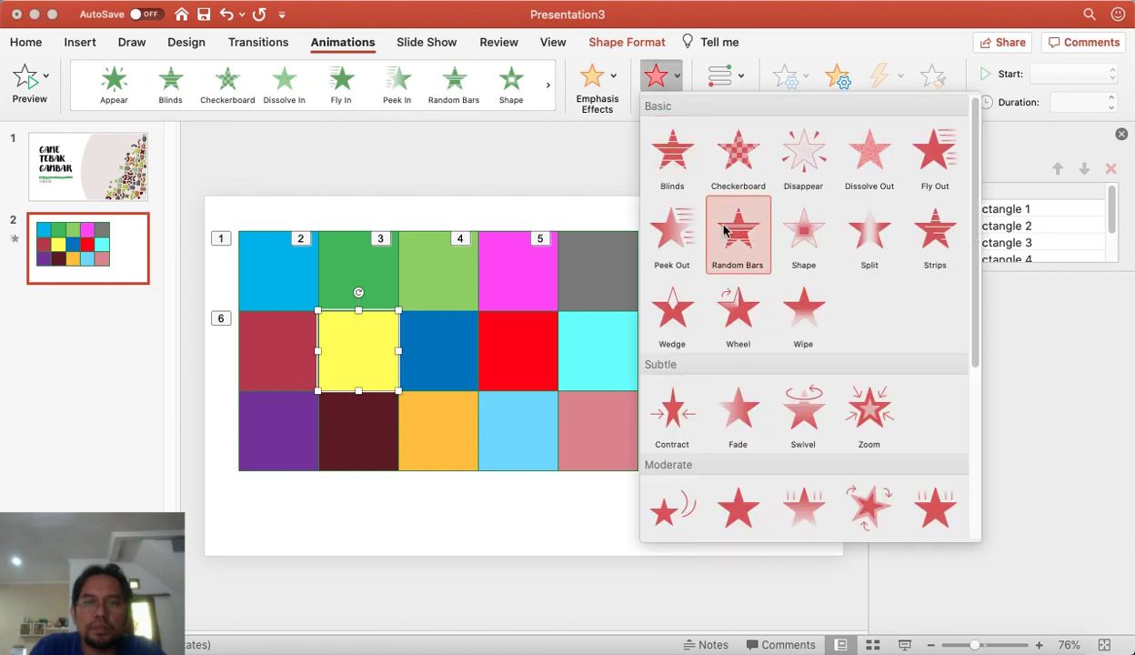
left_click(798, 409)
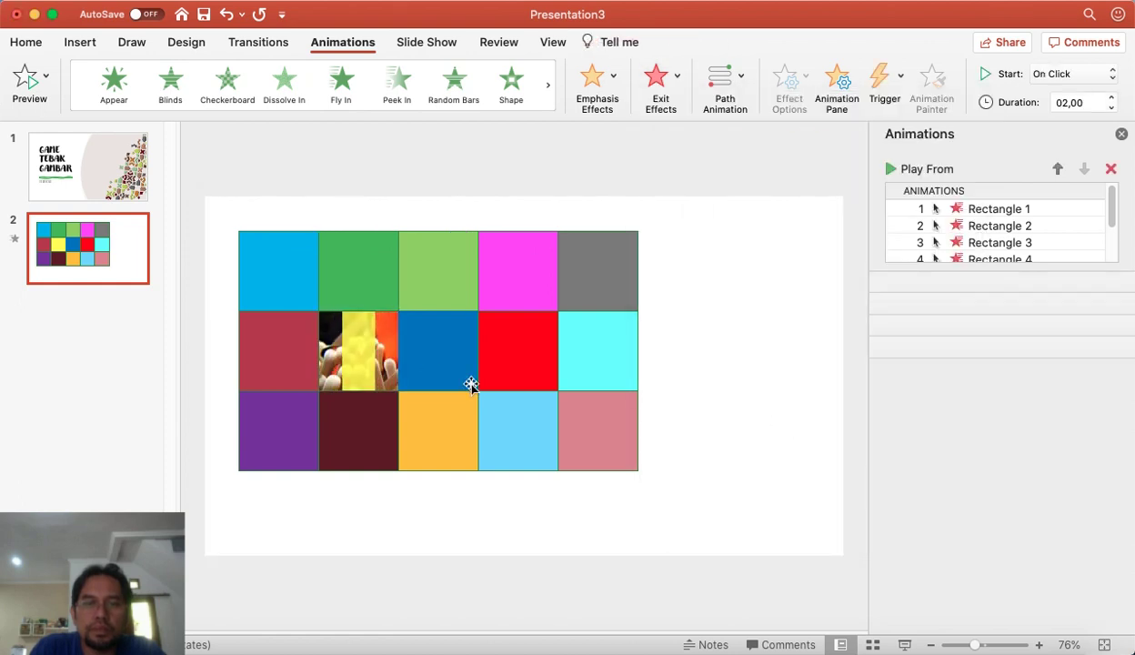
left_click(447, 350)
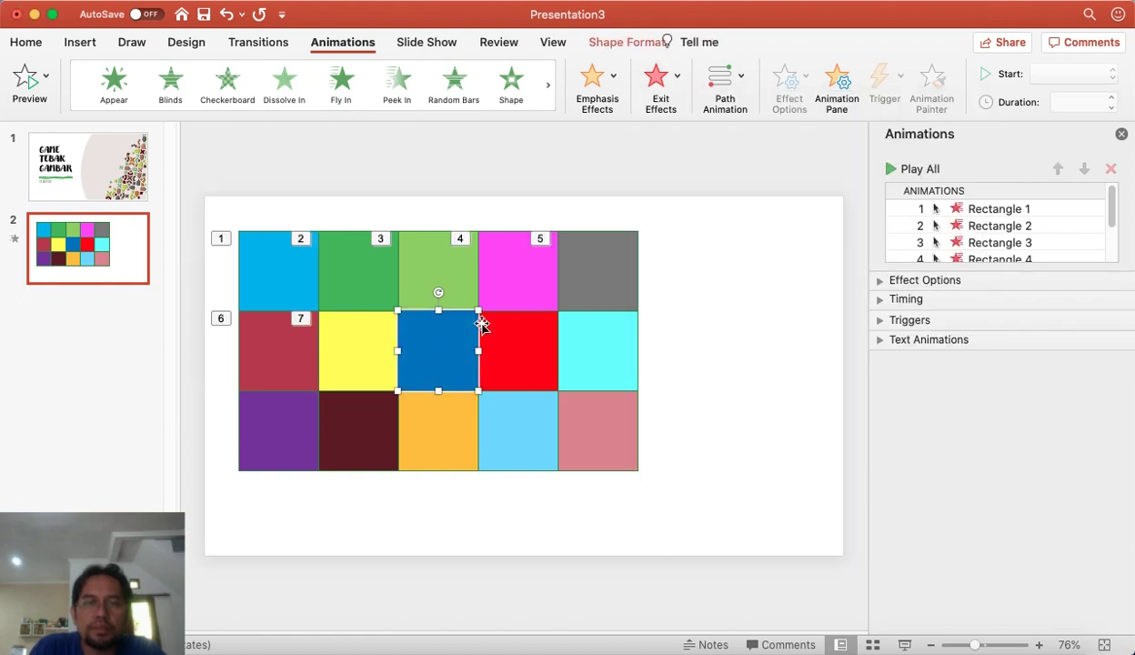
left_click(662, 80)
left_click(801, 407)
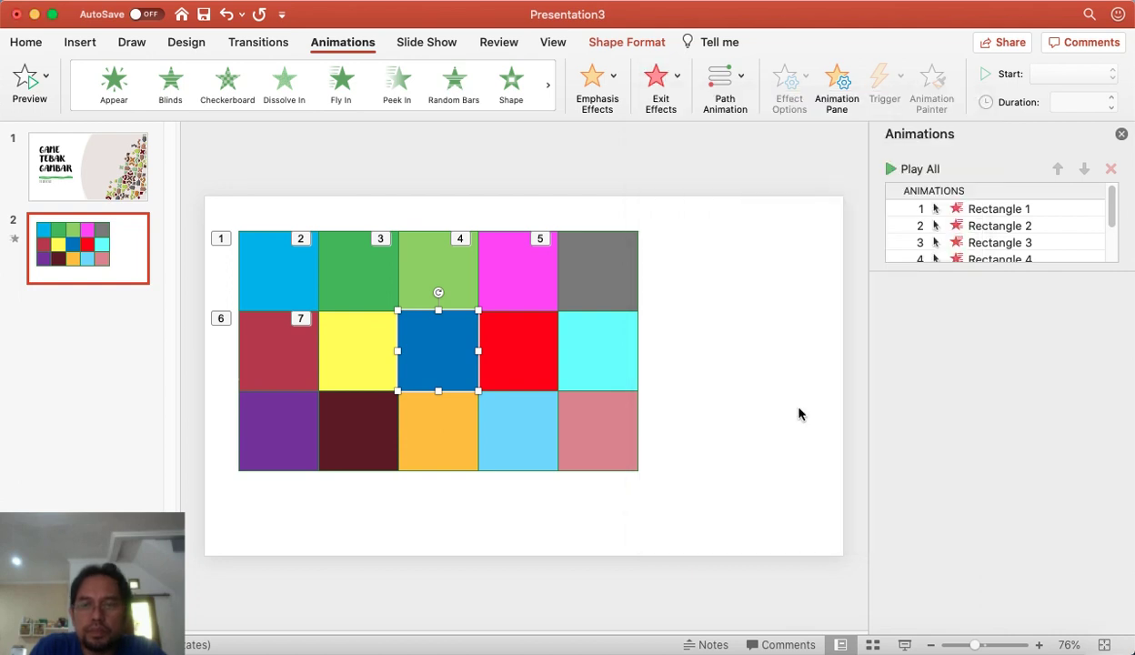
left_click(518, 352)
left_click(657, 80)
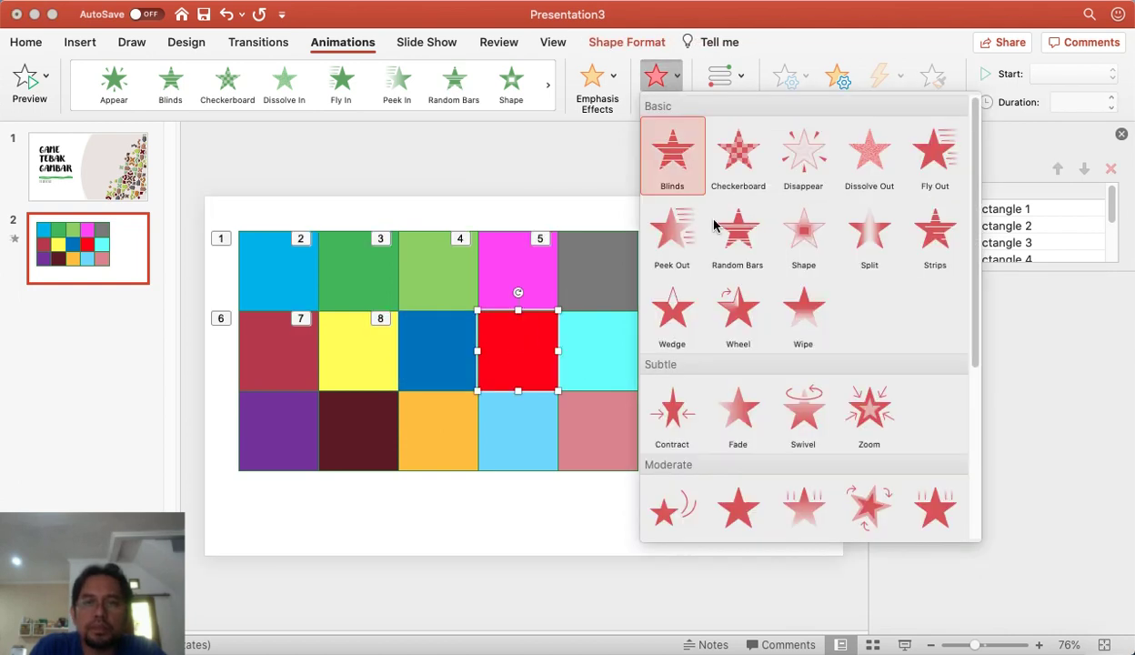
left_click(804, 414)
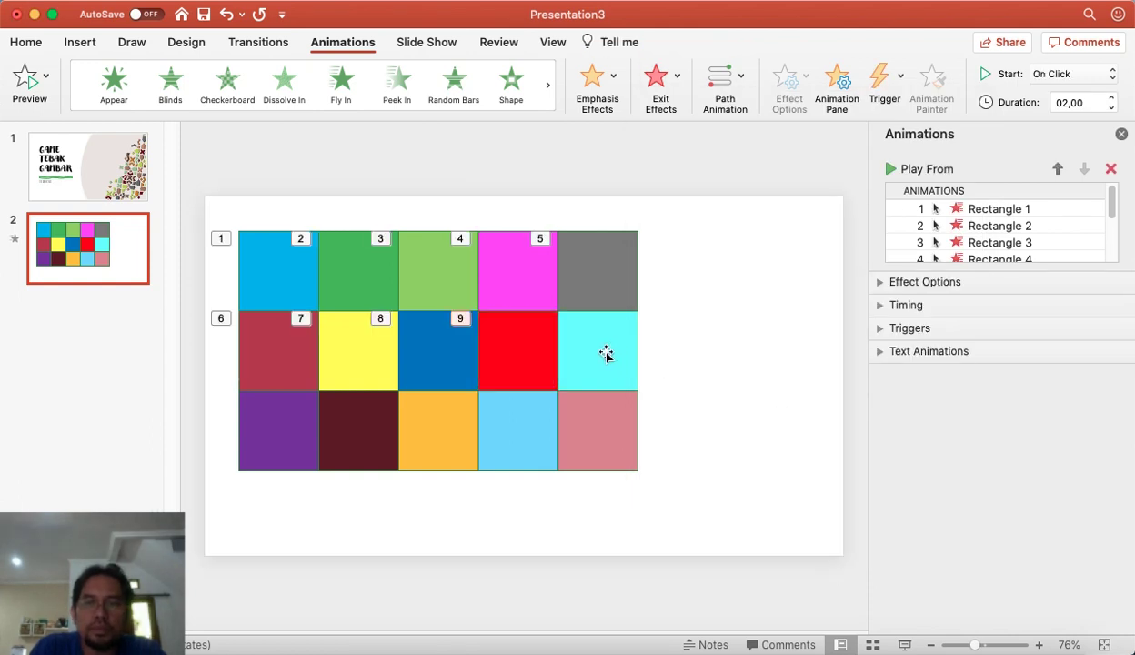
left_click(611, 353)
left_click(670, 91)
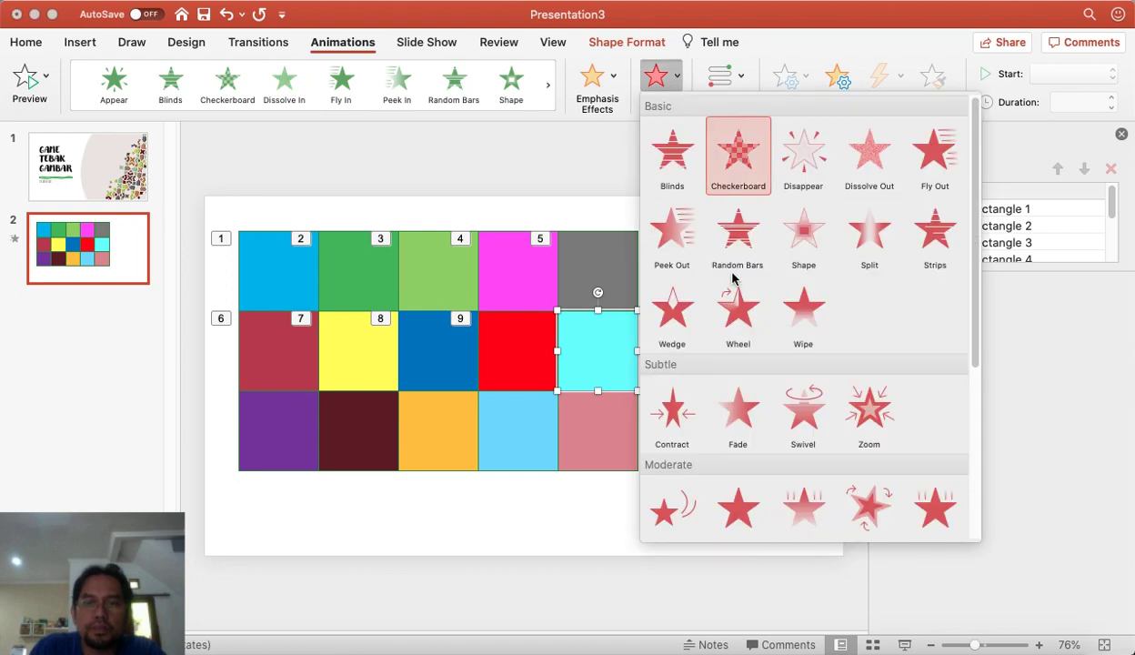
left_click(804, 407)
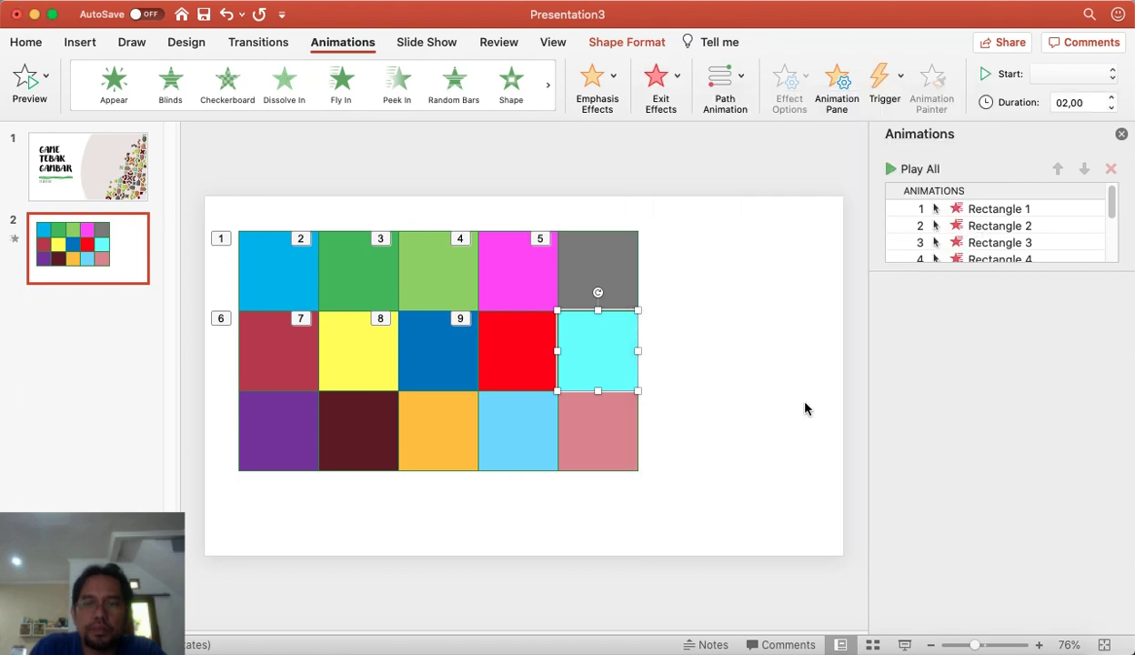
- Apply Swivel exits to the bottom-row purple, maroon, orange, light-blue and pink tiles
left_click(297, 430)
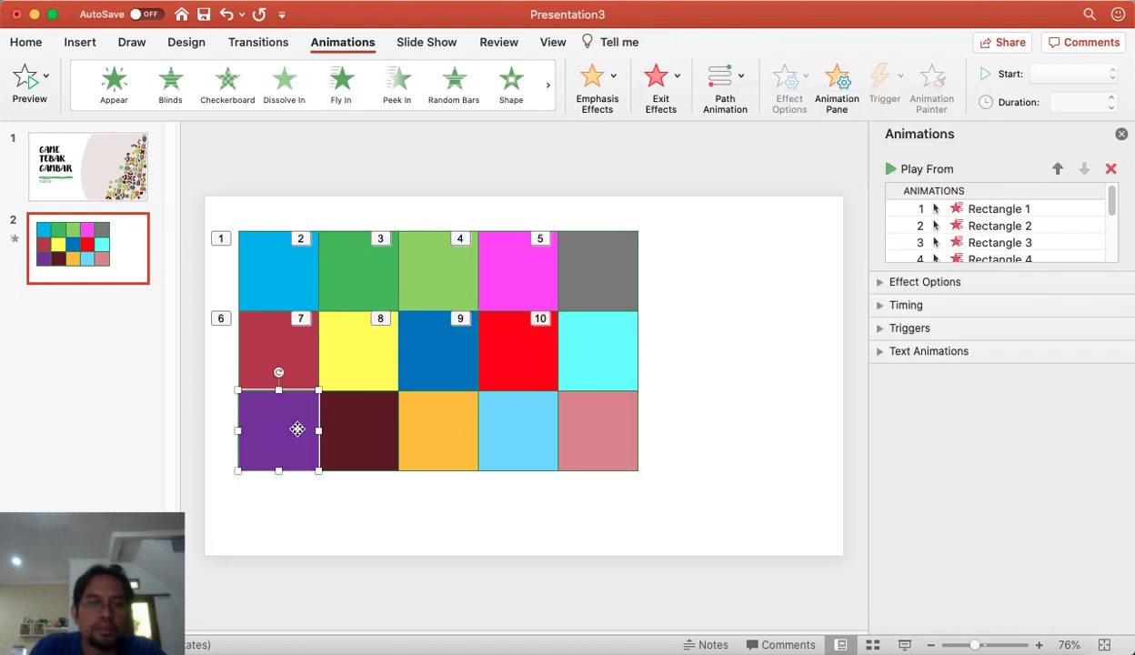
left_click(671, 83)
left_click(800, 407)
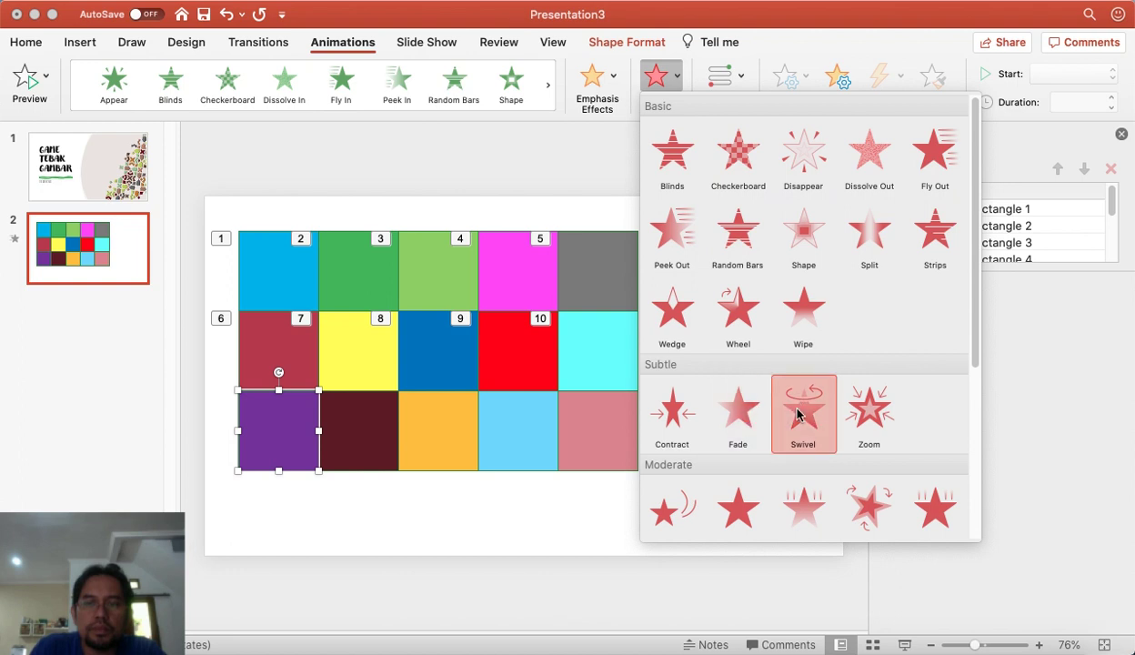
left_click(371, 434)
left_click(656, 81)
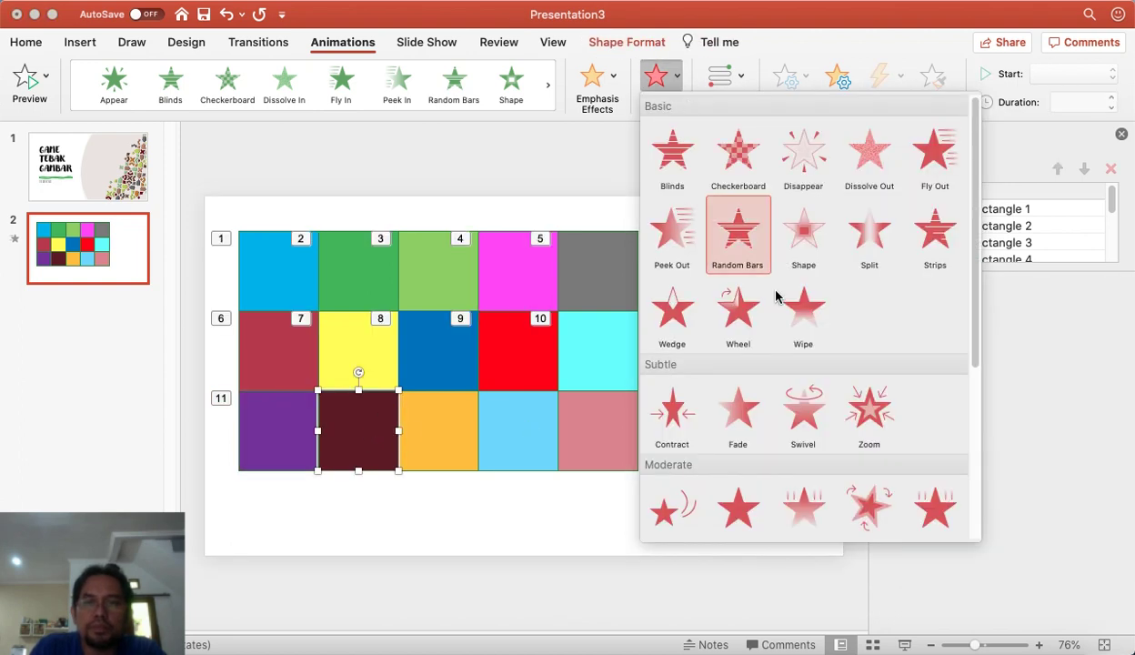
left_click(803, 409)
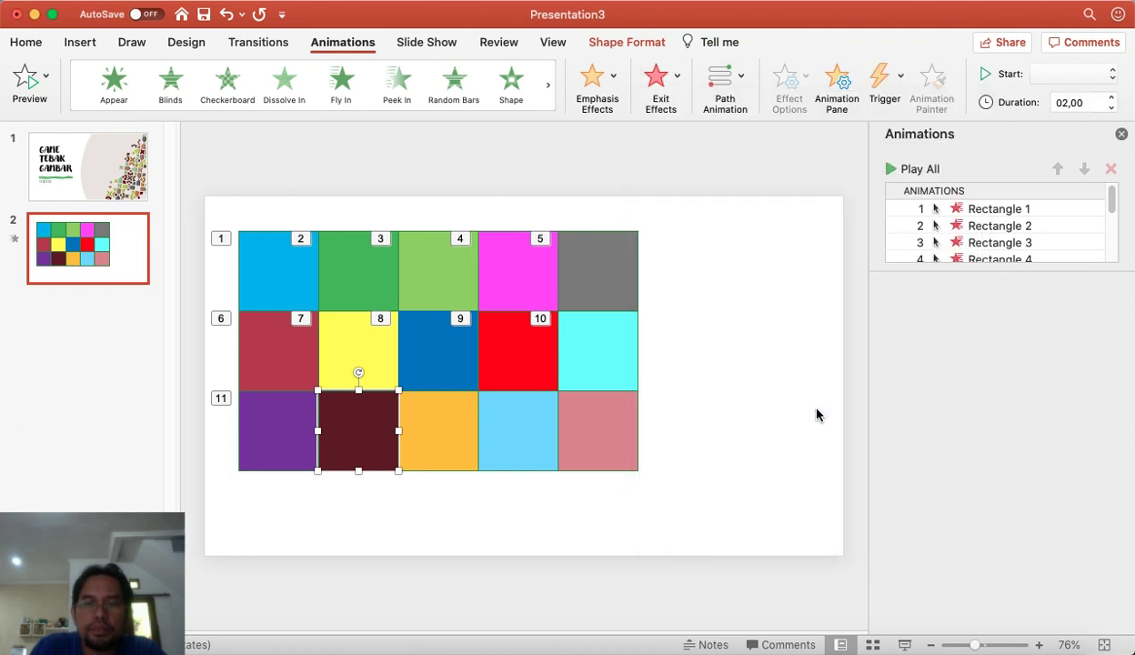
left_click(436, 427)
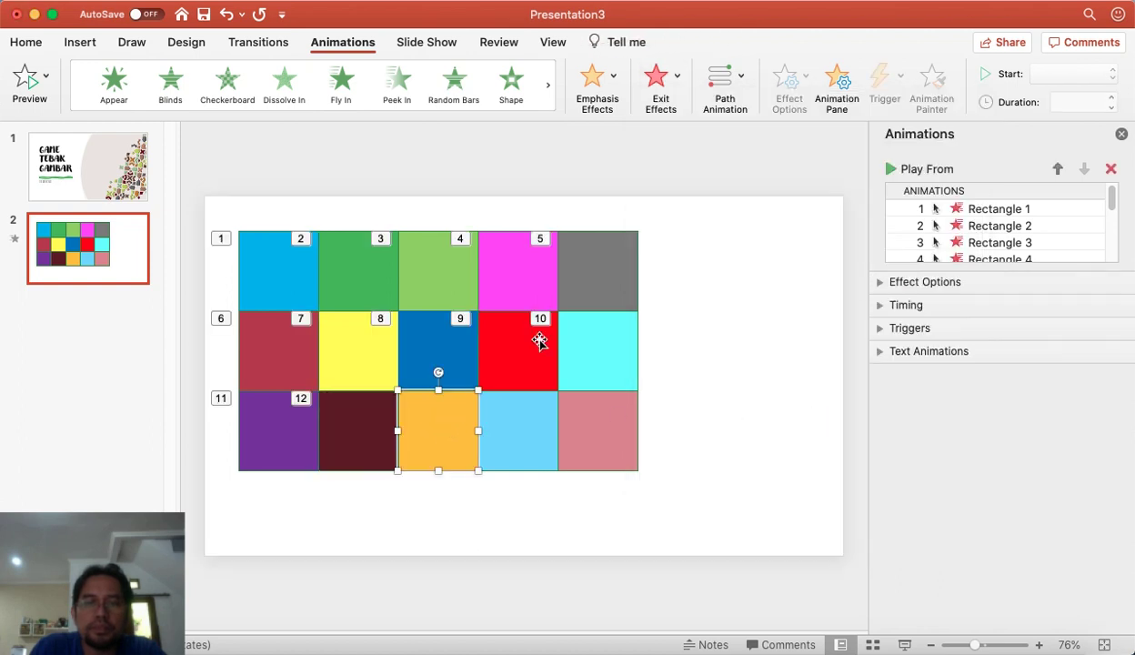
left_click(682, 84)
left_click(803, 408)
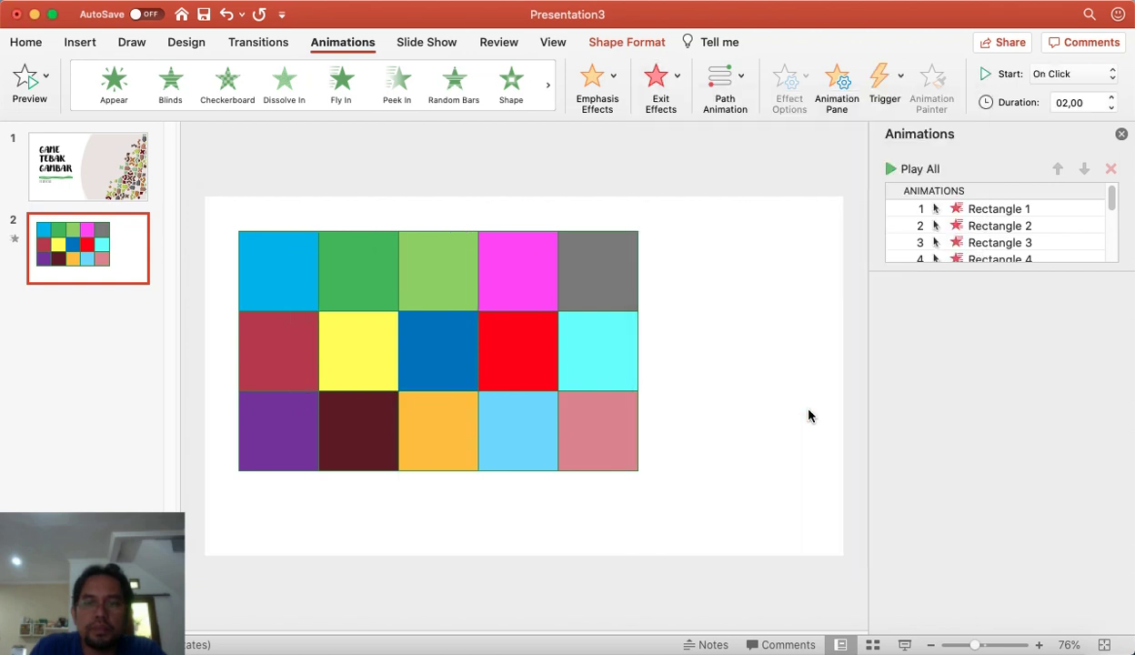
left_click(516, 439)
left_click(656, 80)
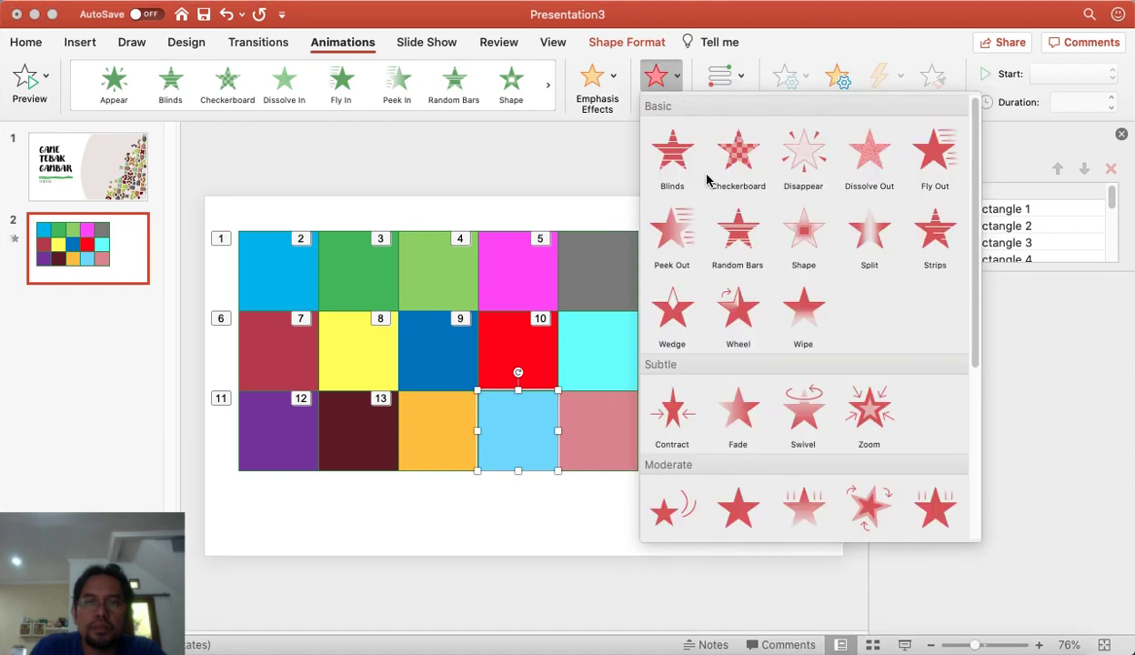
left_click(795, 427)
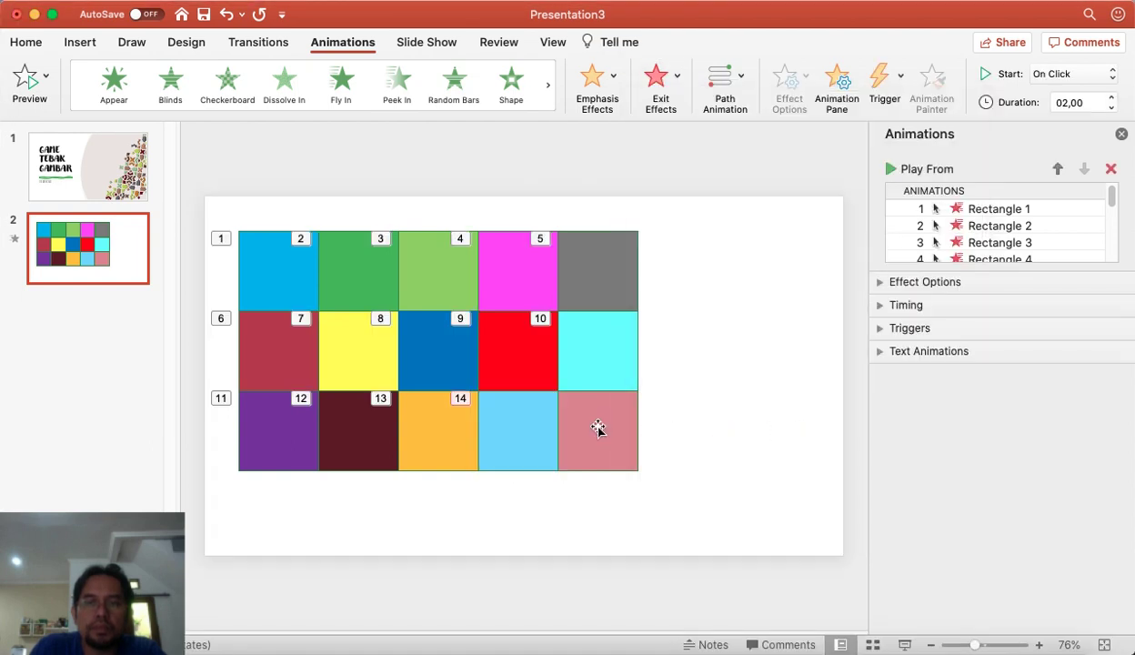
left_click(595, 426)
left_click(678, 77)
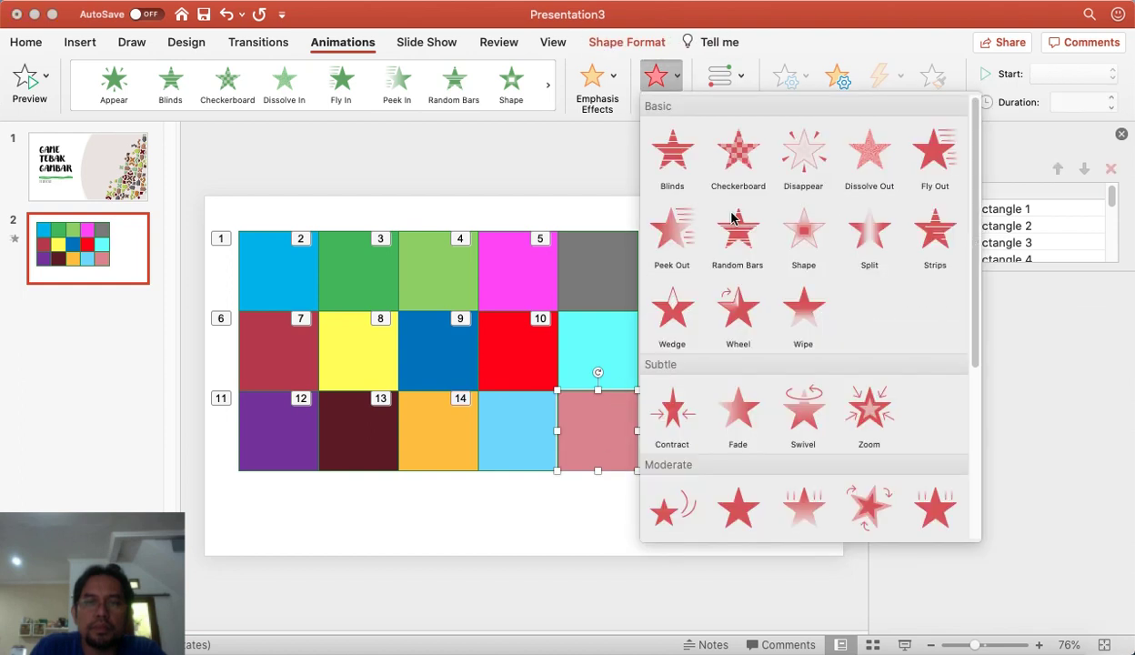
left_click(802, 408)
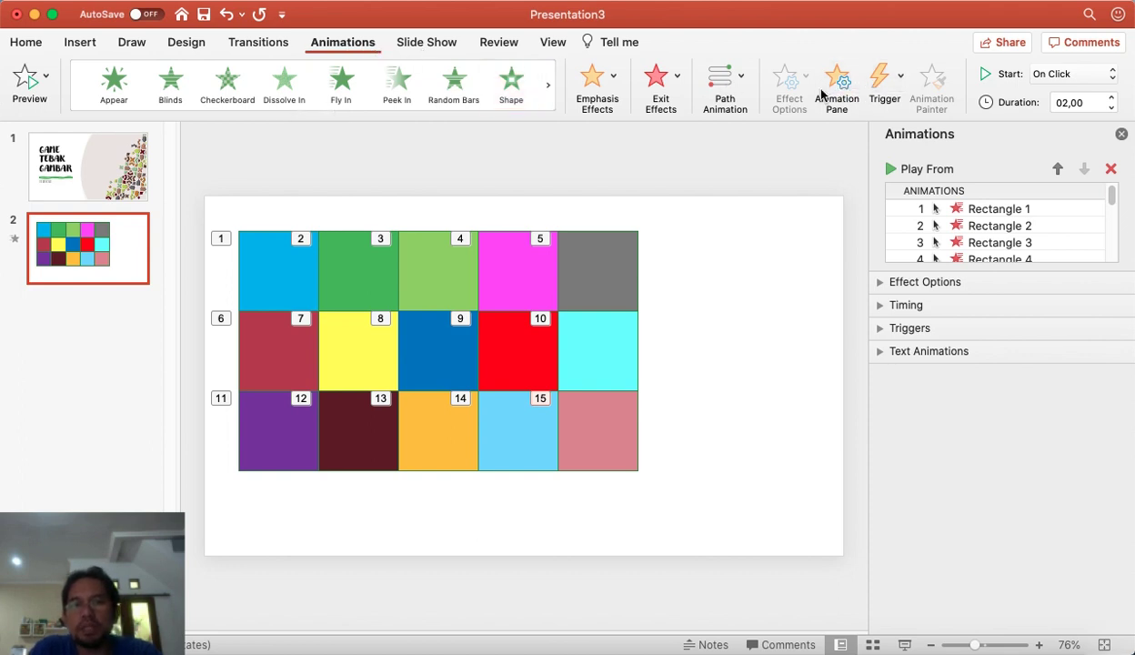
left_click(845, 91)
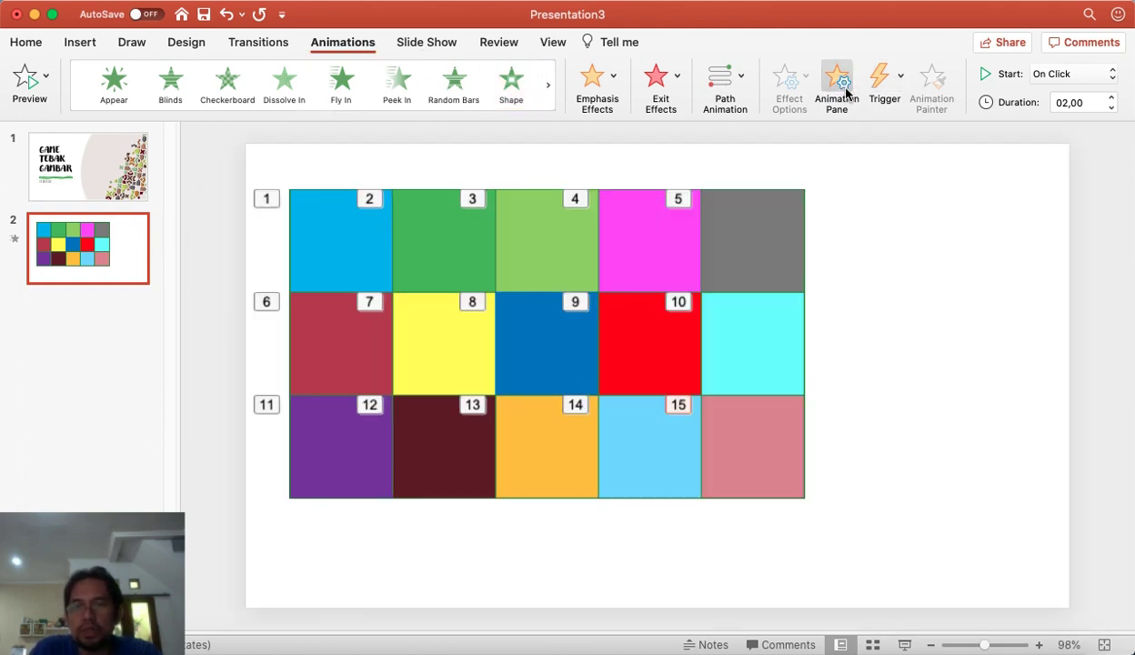
left_click(846, 91)
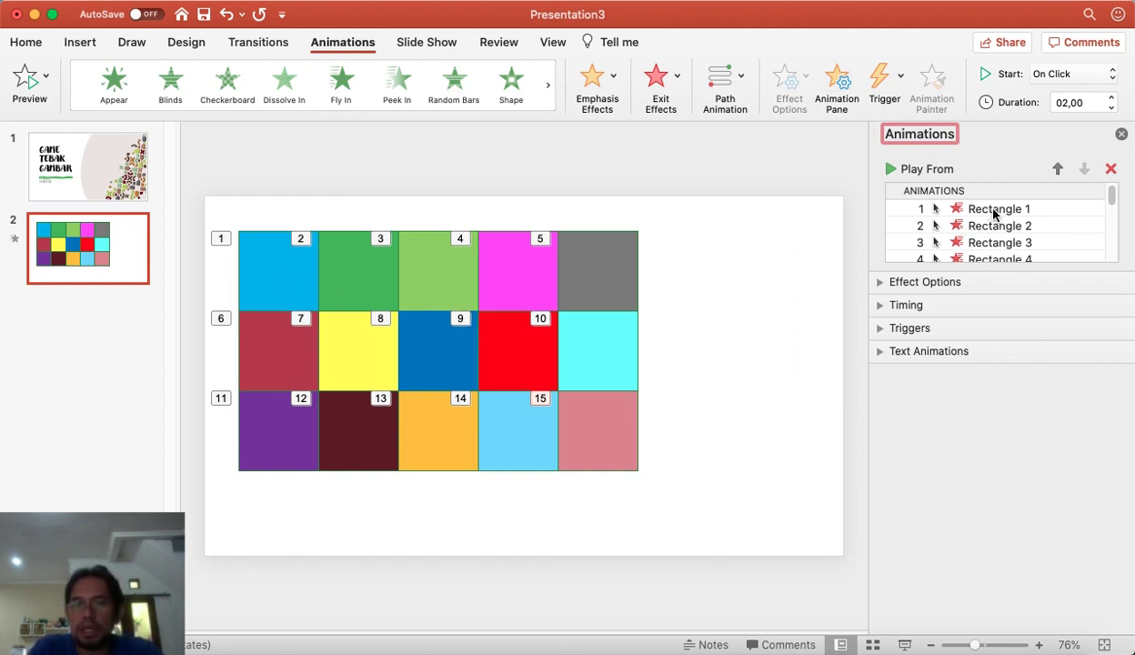
left_click(881, 284)
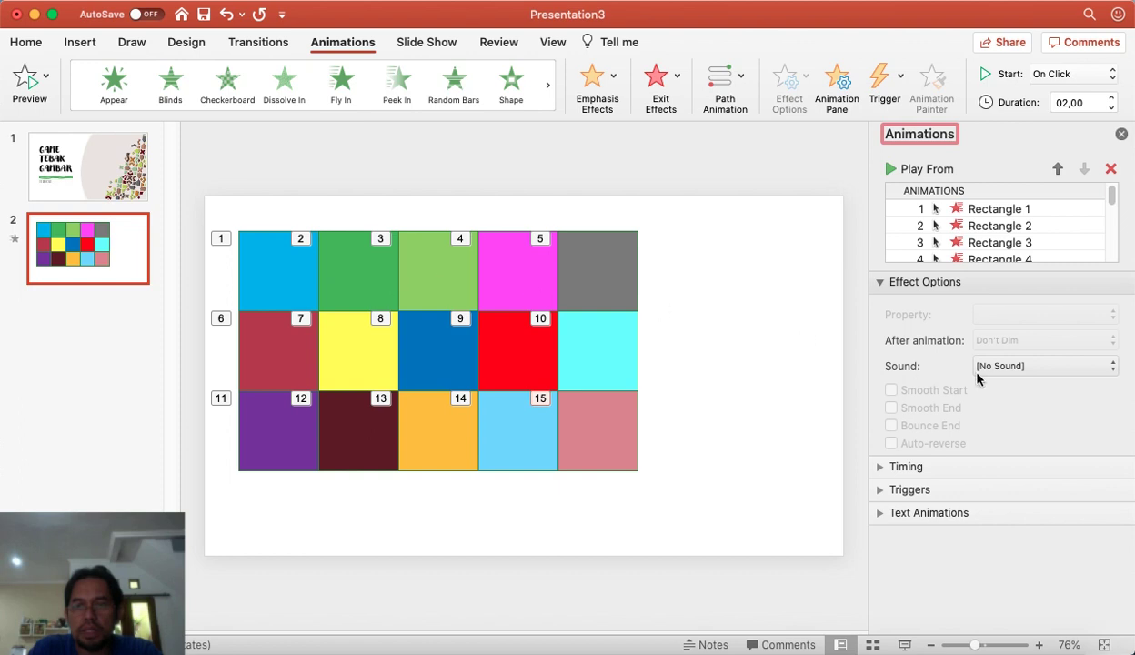
left_click(1010, 366)
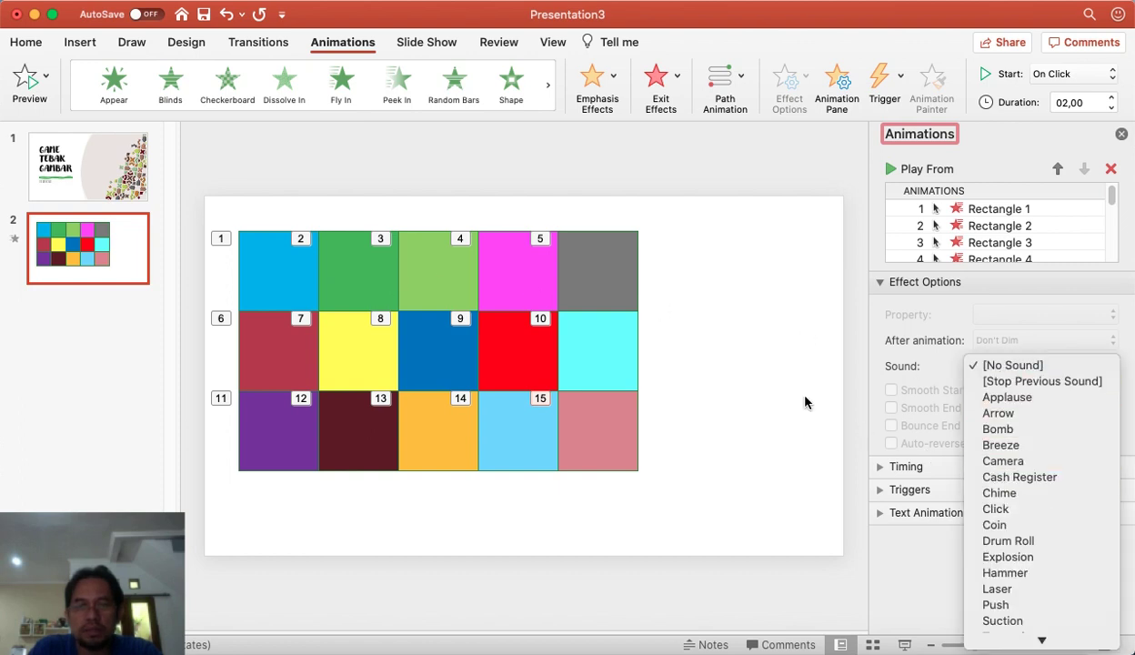
left_click(923, 312)
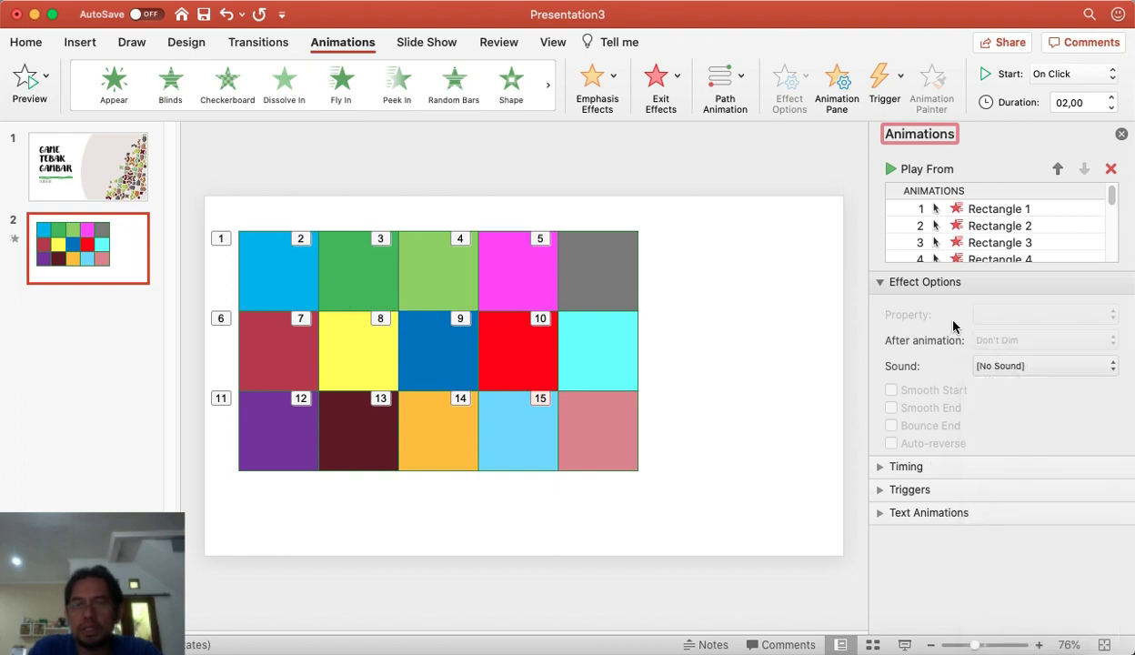
left_click(880, 282)
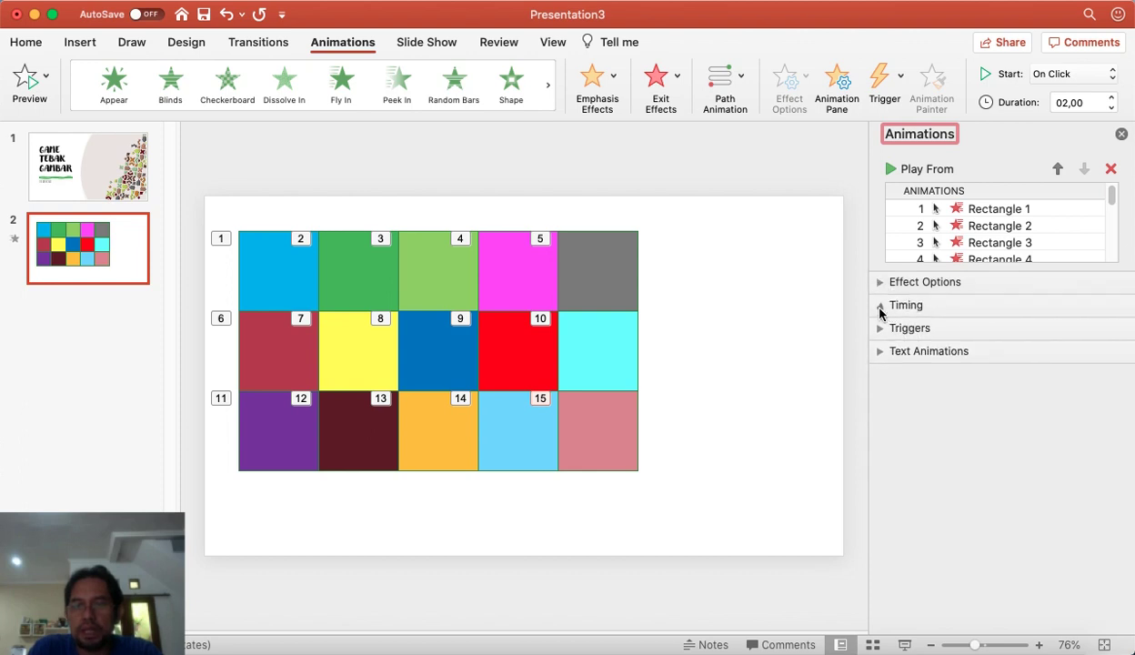
- Set the light-blue bottom-row tile's exit animation to trigger on a click of Picture 17
left_click(879, 307)
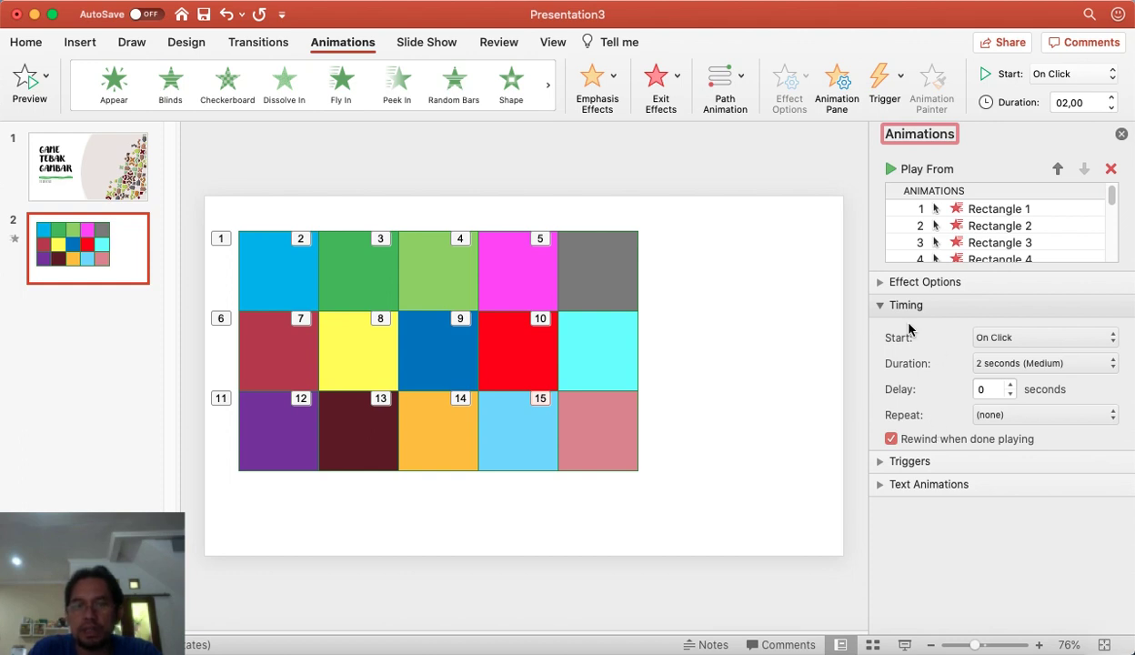
left_click(880, 463)
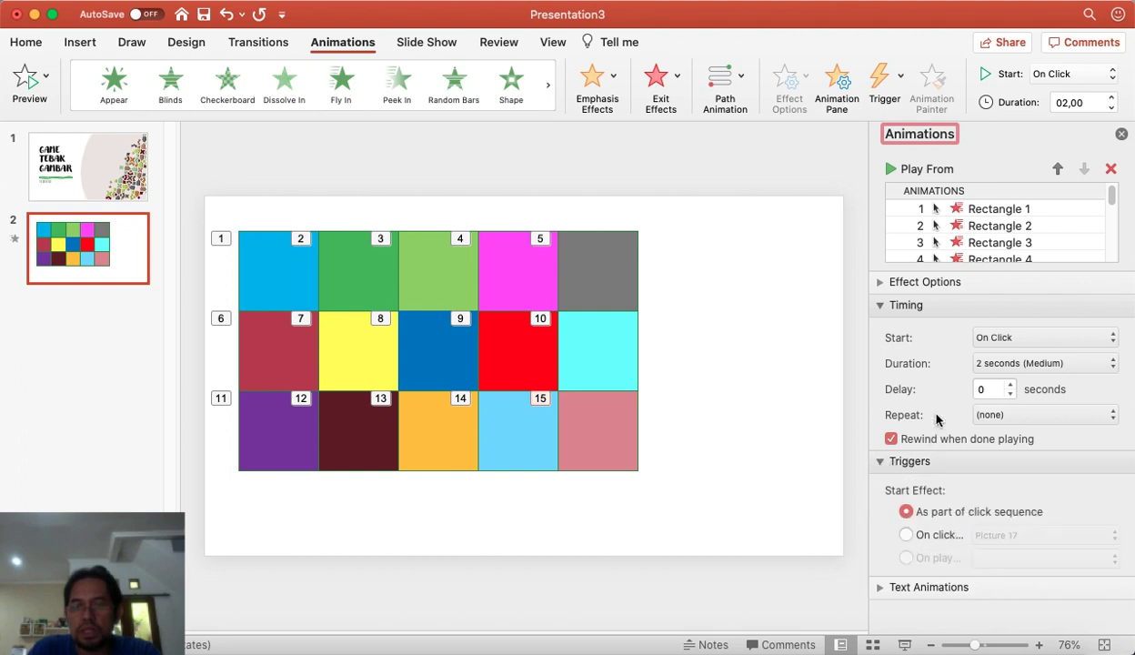
left_click(882, 305)
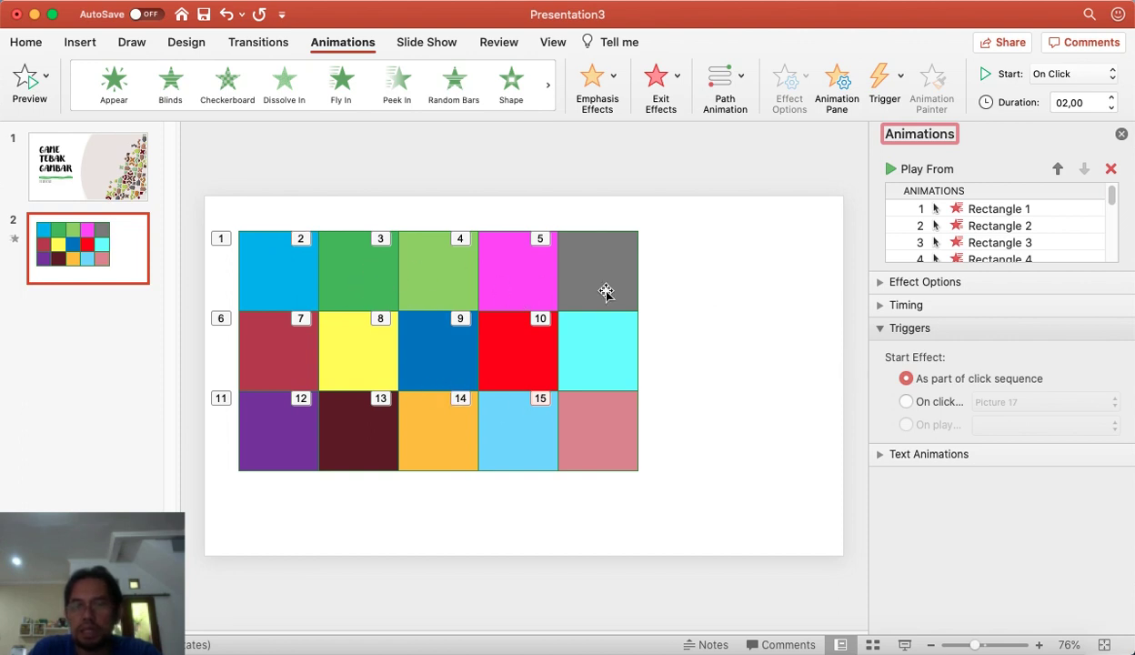
left_click(906, 403)
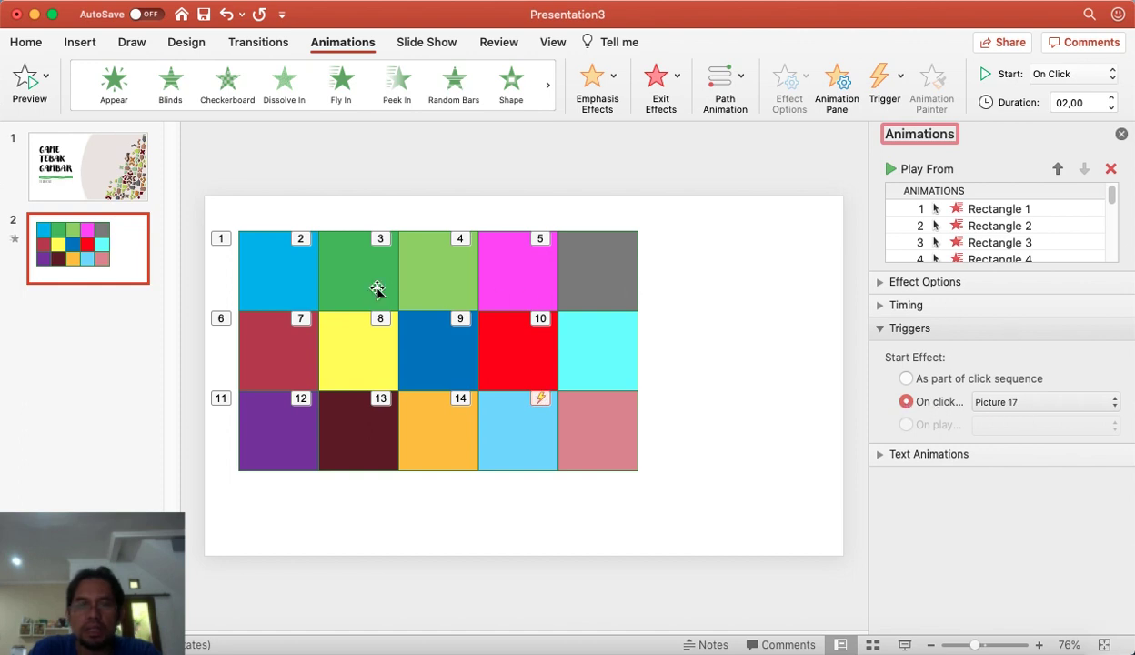
left_click(1036, 211)
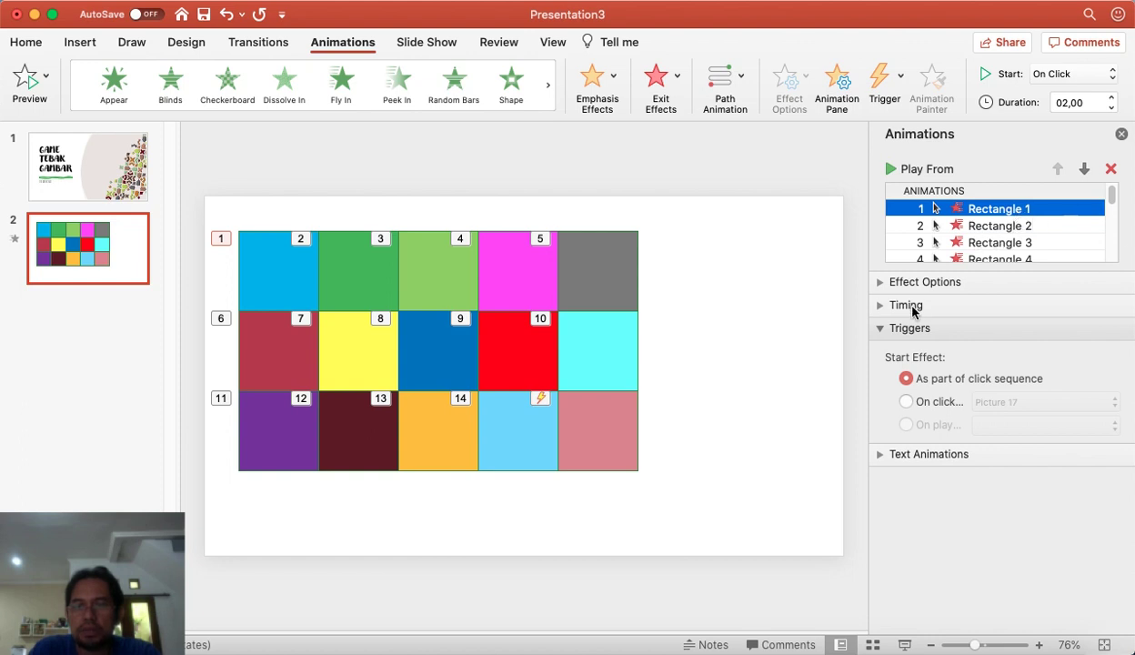
- Make Rectangle 1's animation trigger when Rectangle 1 itself is clicked
left_click(880, 307)
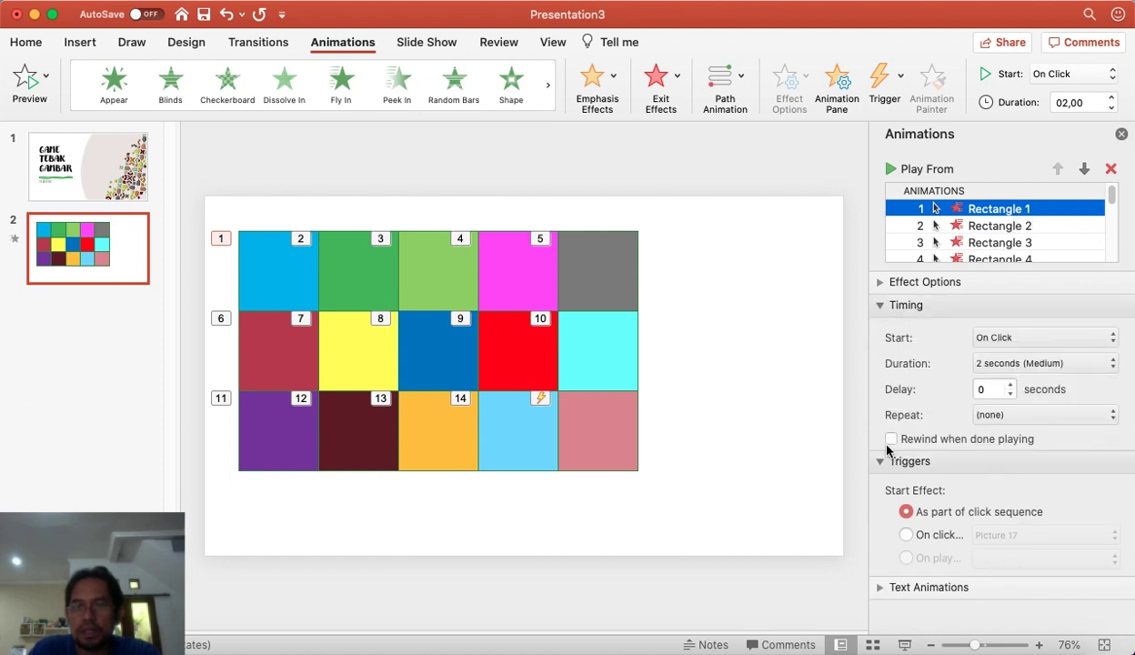
left_click(880, 307)
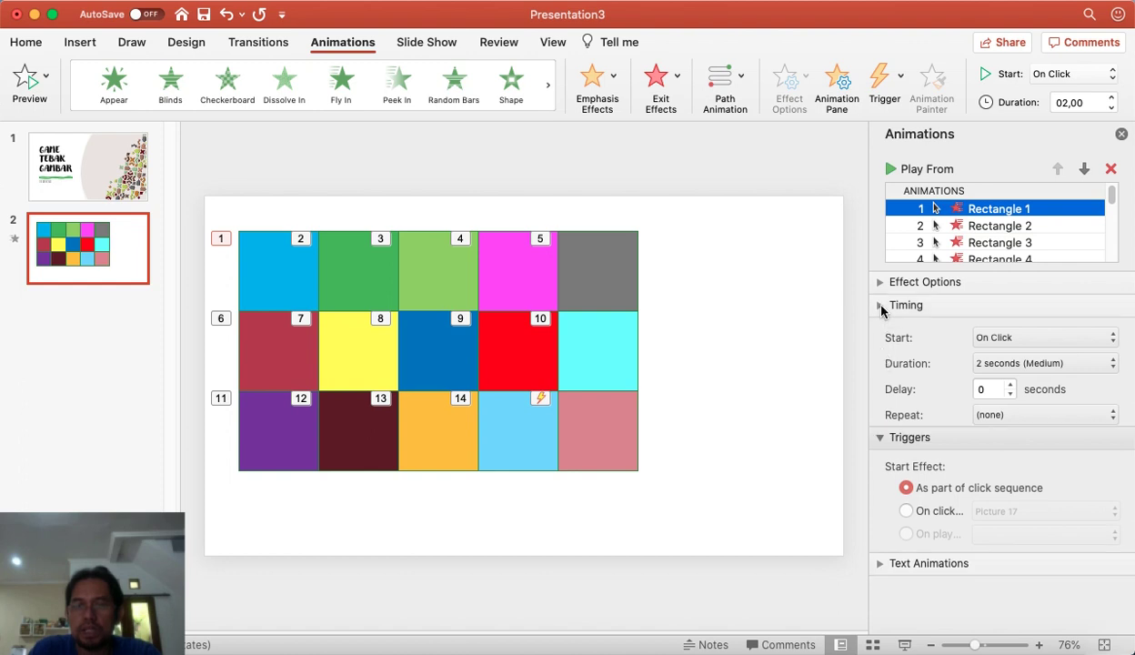
left_click(881, 306)
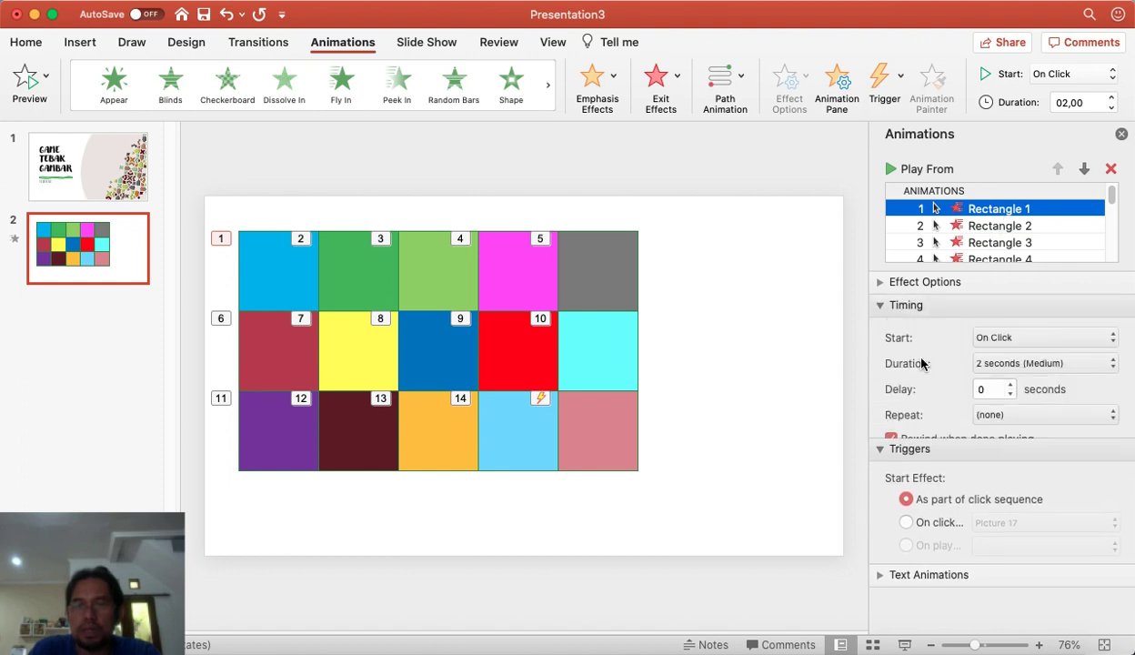
left_click(881, 307)
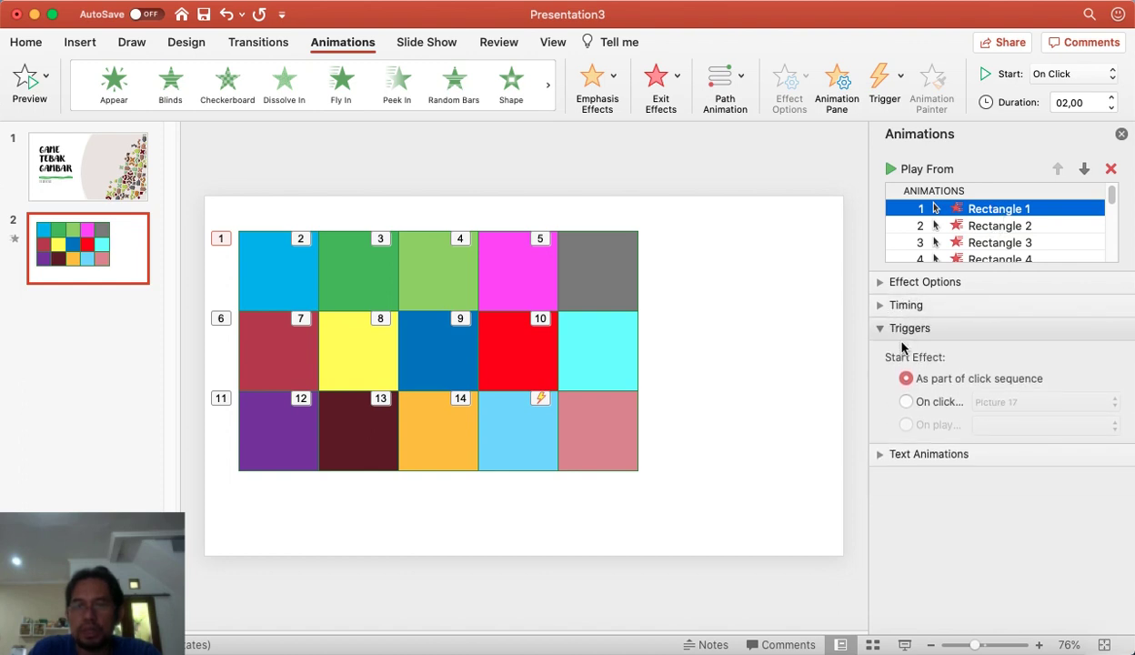
left_click(906, 401)
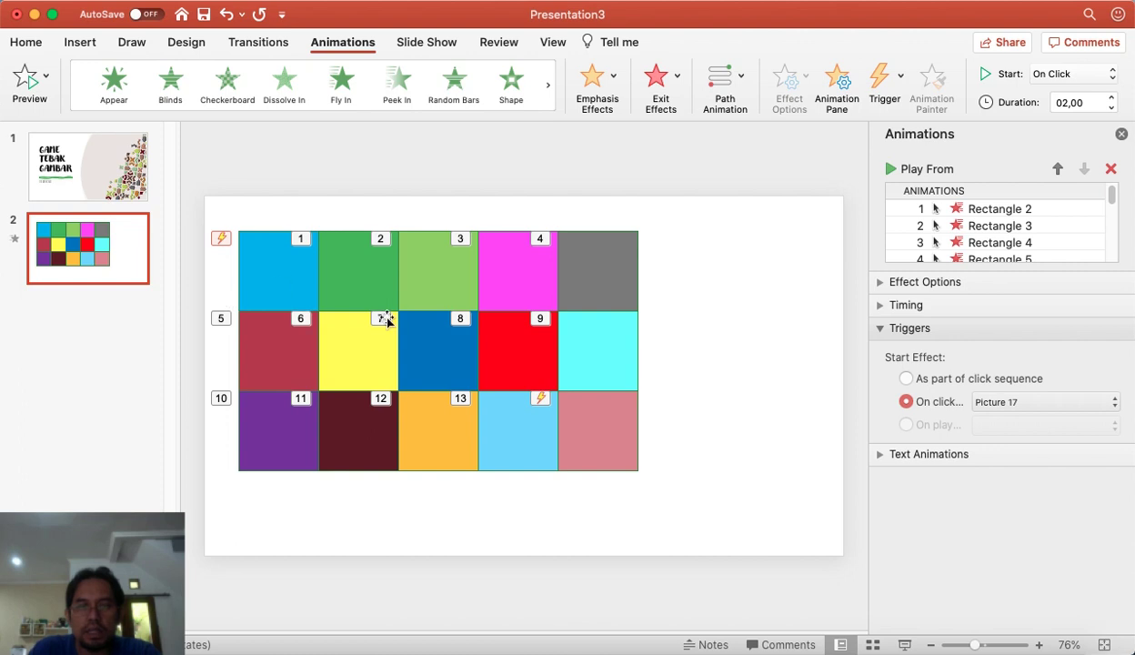
left_click(1050, 404)
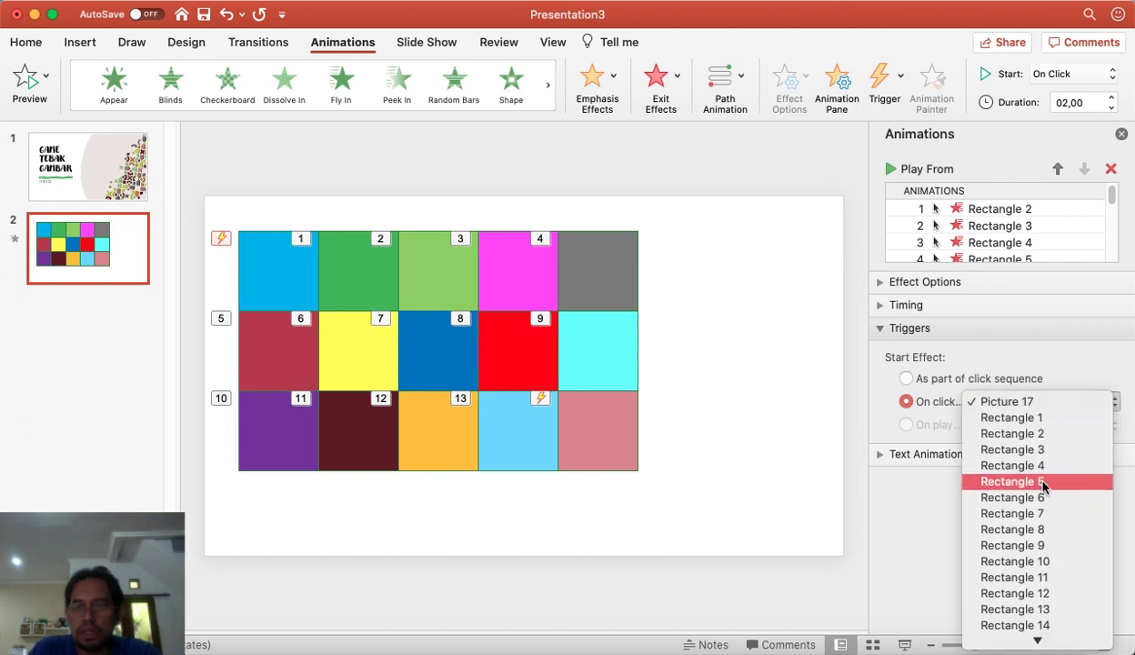
left_click(1050, 417)
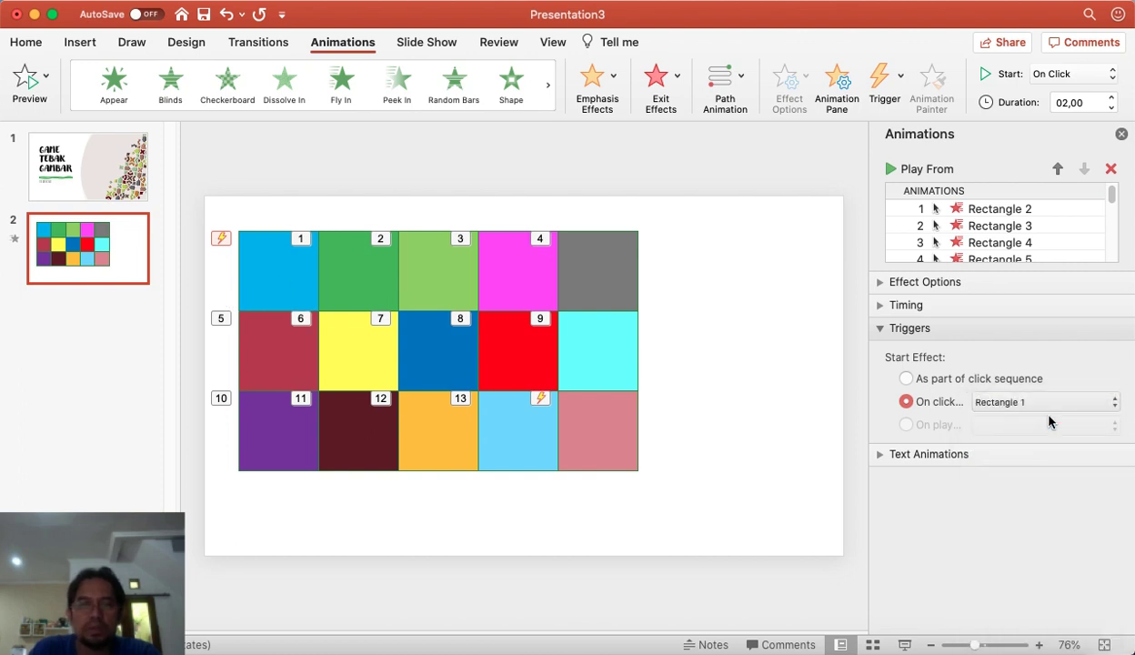
- Set Rectangle 2's animation to rewind when done and trigger on a click of Rectangle 2
left_click(371, 282)
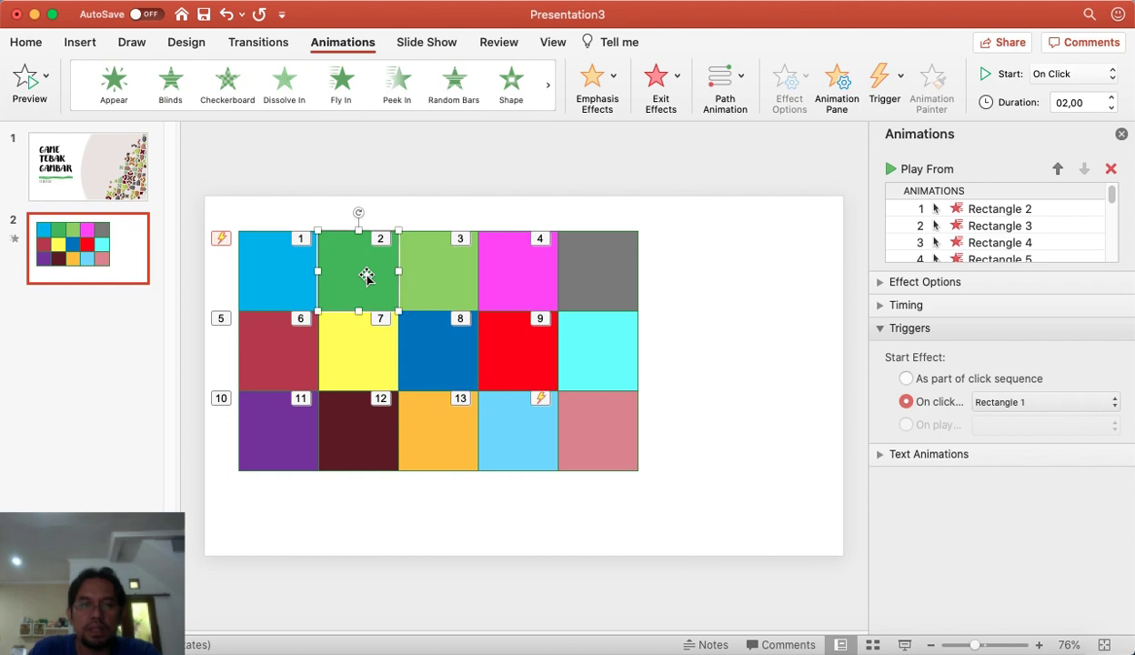
left_click(1009, 211)
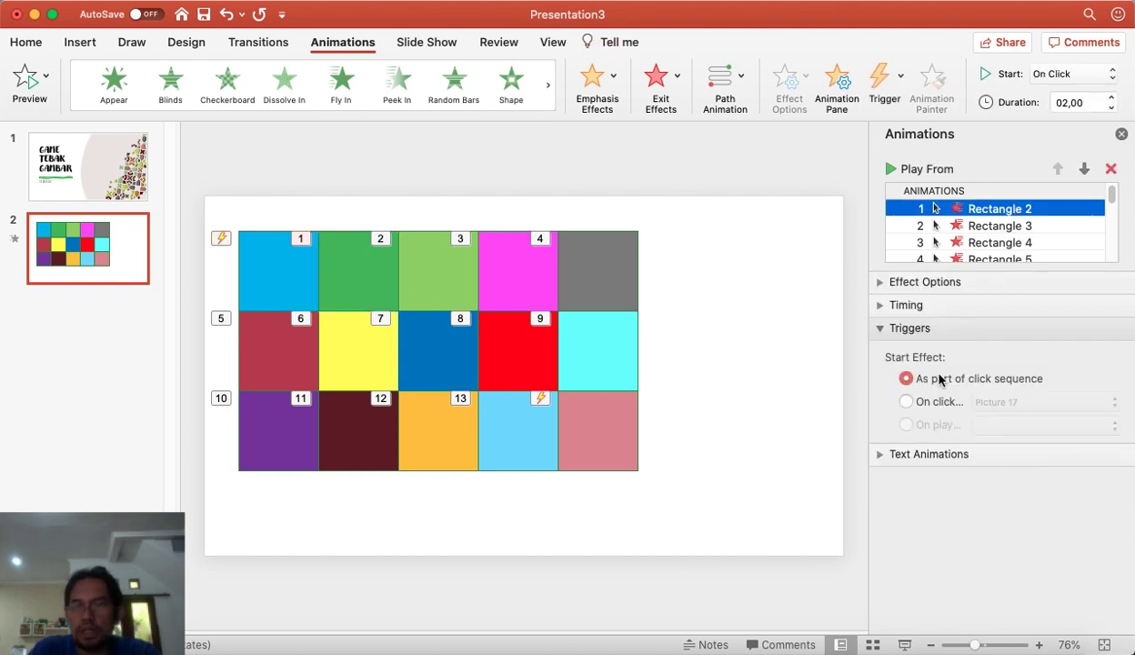
left_click(879, 305)
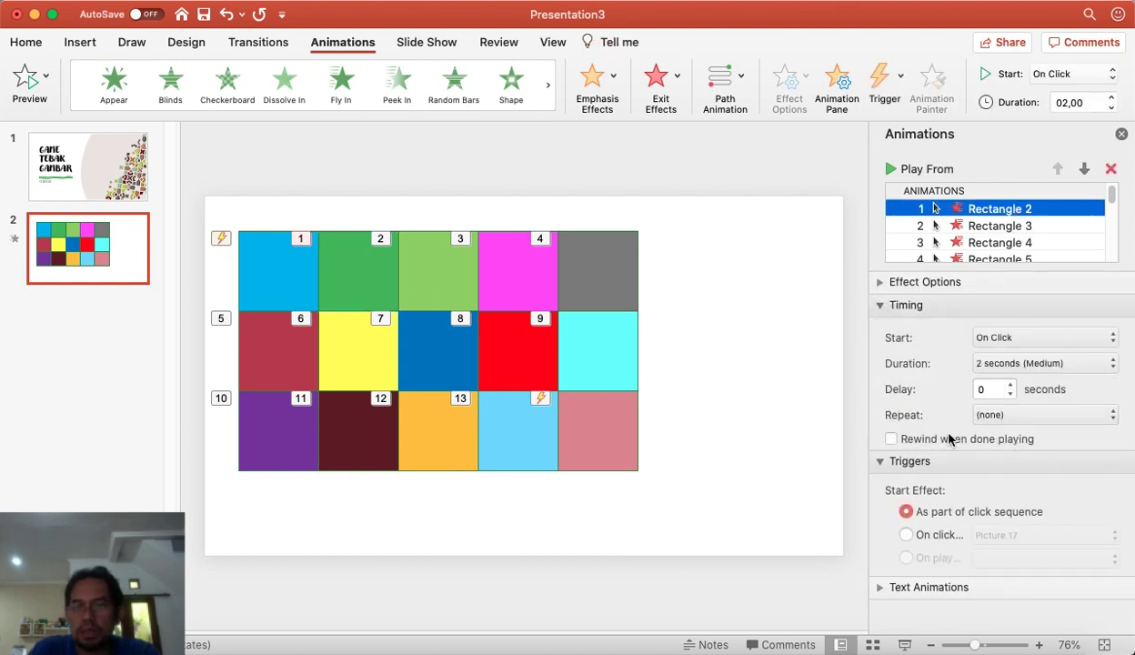
left_click(923, 535)
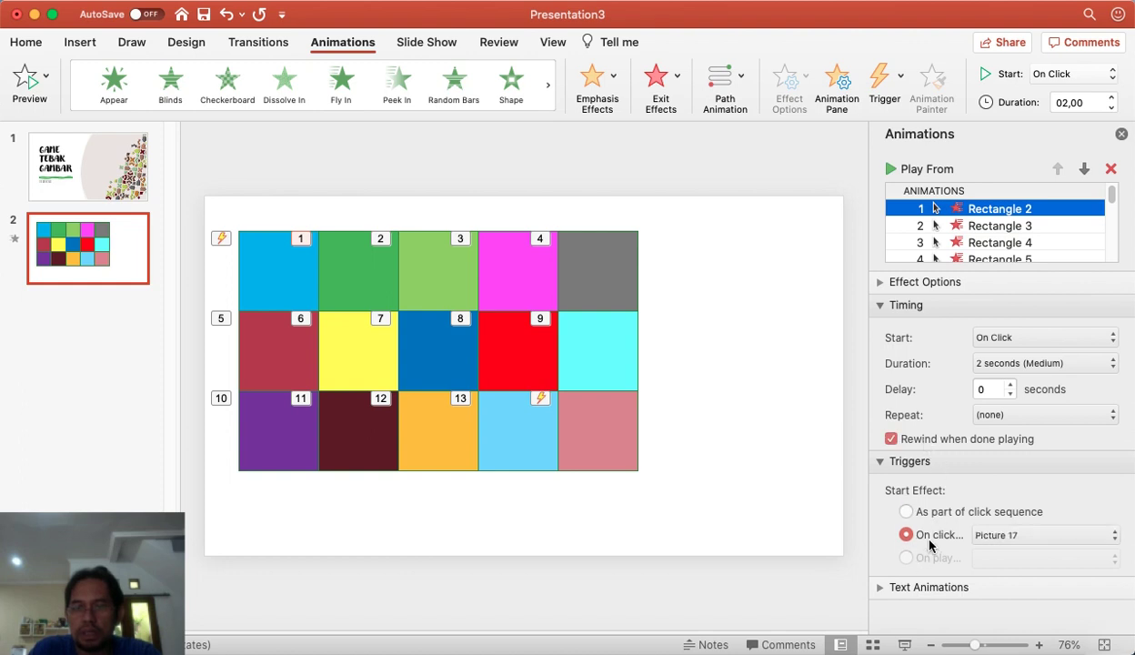
left_click(1007, 535)
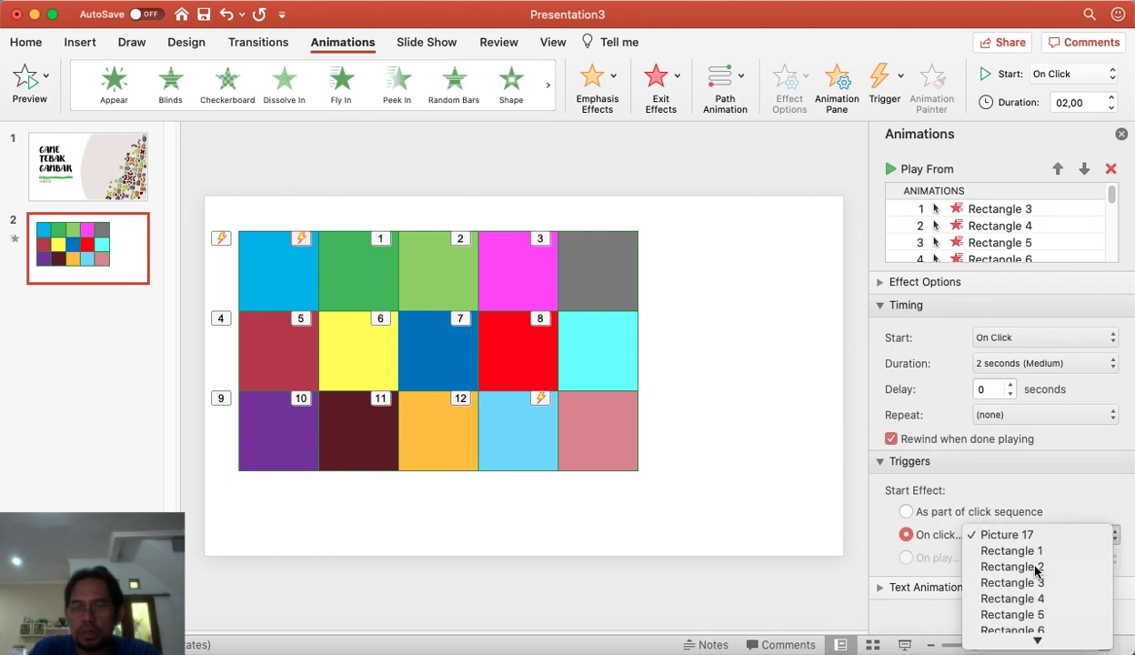
left_click(1035, 569)
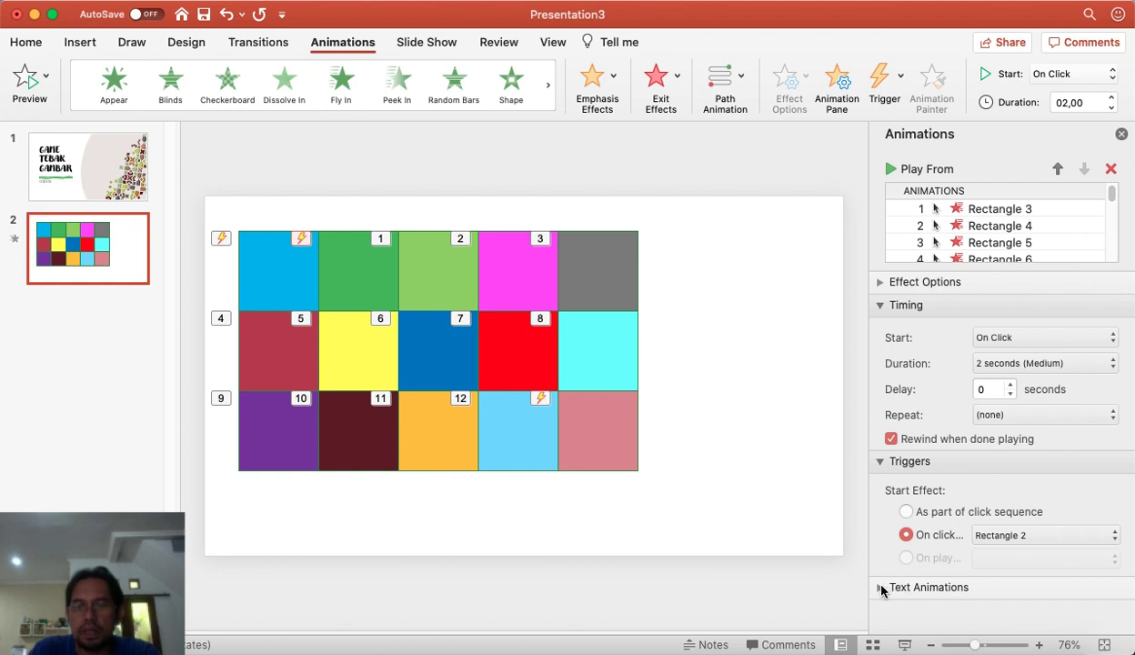
left_click(882, 587)
scroll(990, 570, "down", 3)
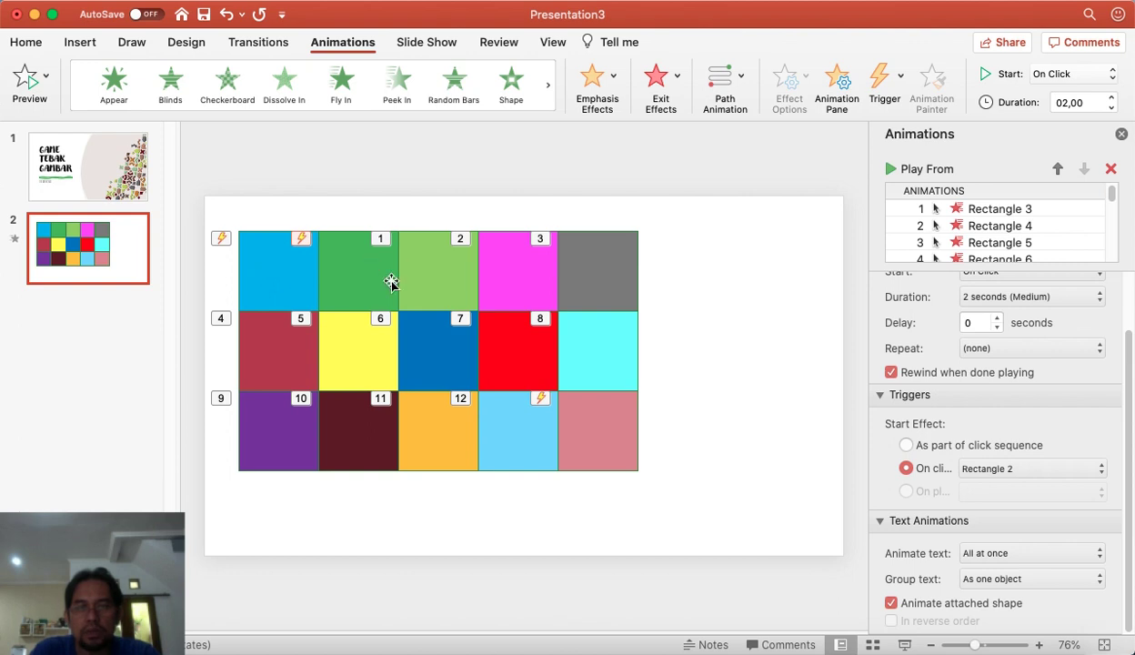
scroll(1114, 463, "up", 3)
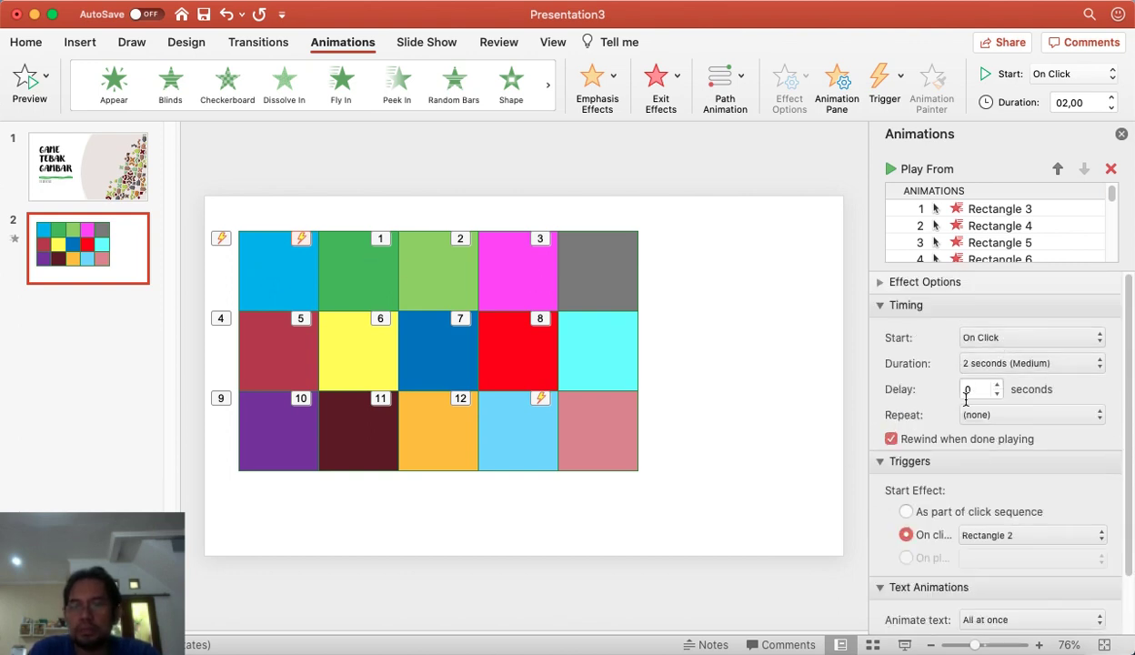
- Make Rectangle 3's animation rewind after playing and trigger on a click of Rectangle 3
left_click(989, 210)
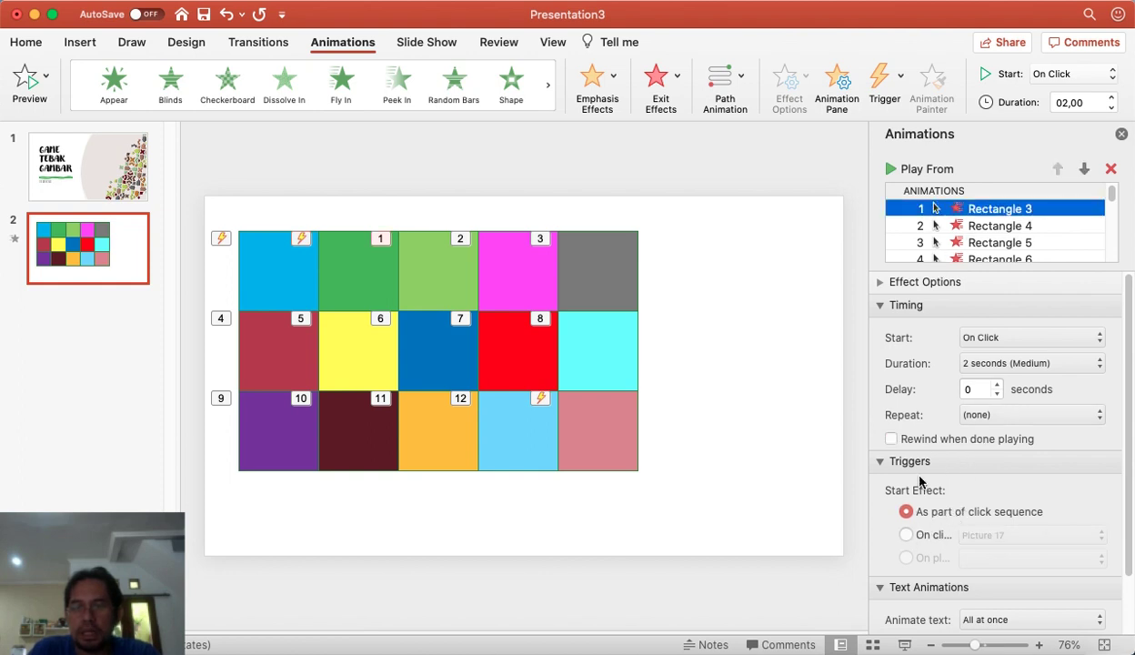
left_click(913, 440)
left_click(906, 535)
left_click(956, 533)
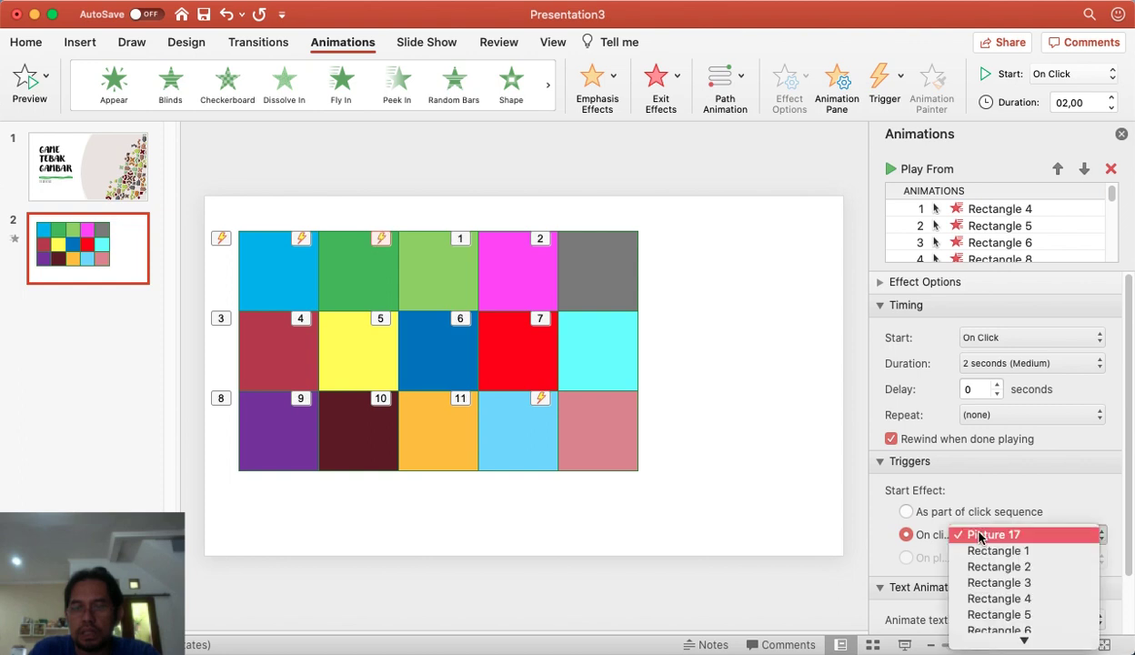
left_click(1011, 583)
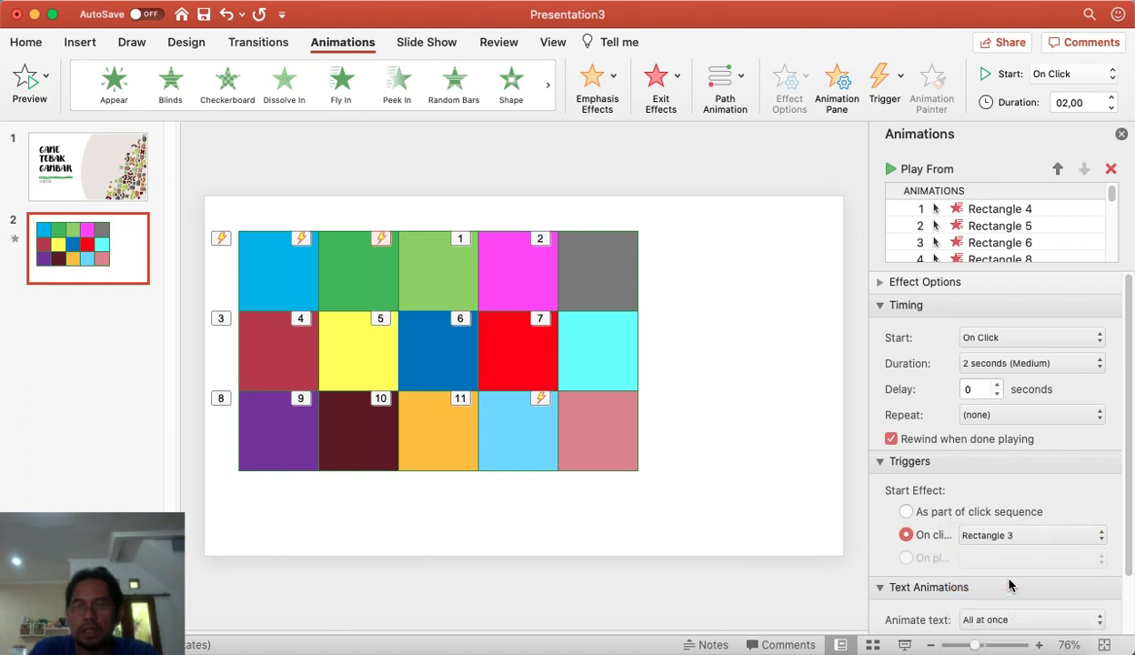
- Switch Rectangle 4's animation to an on-click trigger and open the trigger object list
left_click(1006, 211)
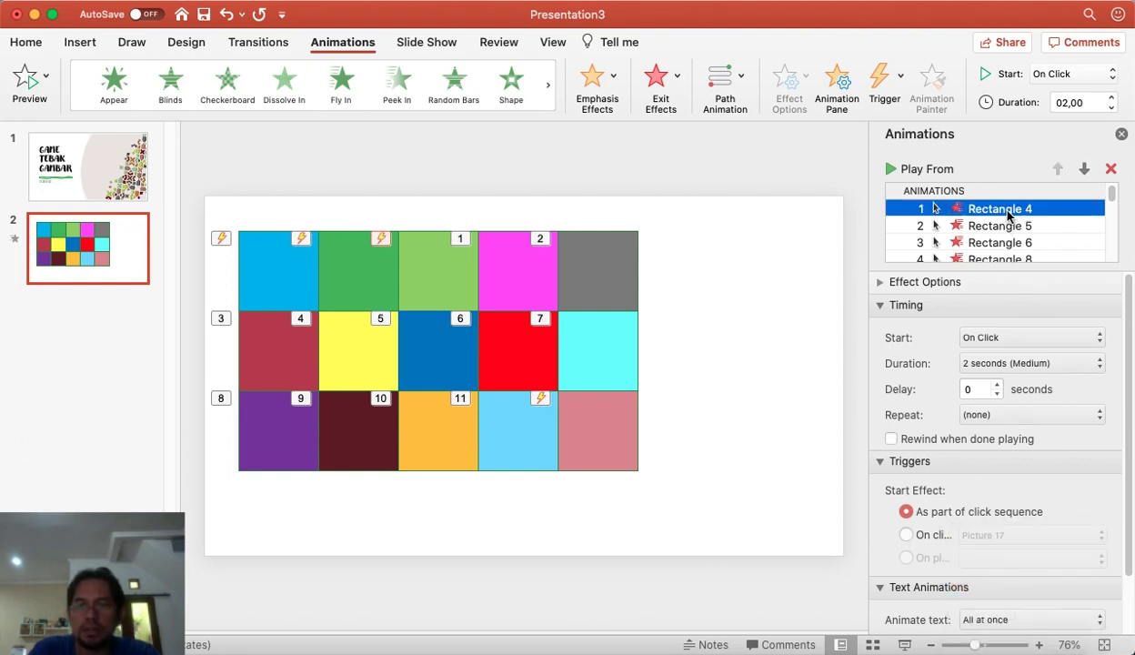
left_click(906, 535)
left_click(1005, 537)
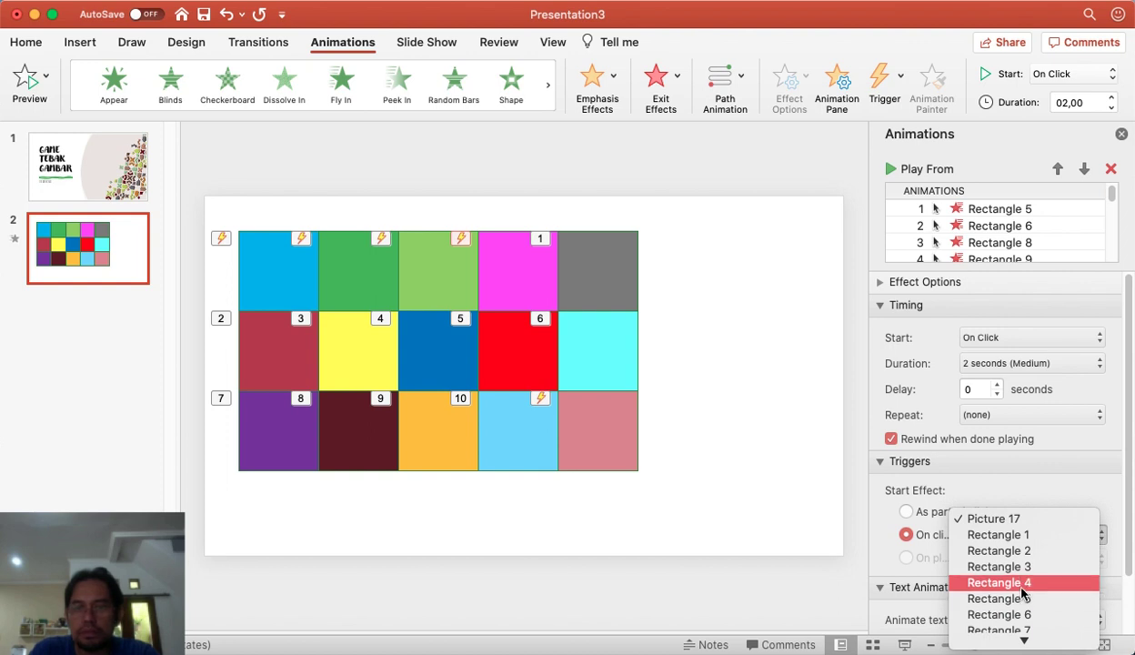
- Set Rectangle 4 to self-trigger, and make Rectangles 5 and 6 rewind and trigger on their own click
left_click(1022, 591)
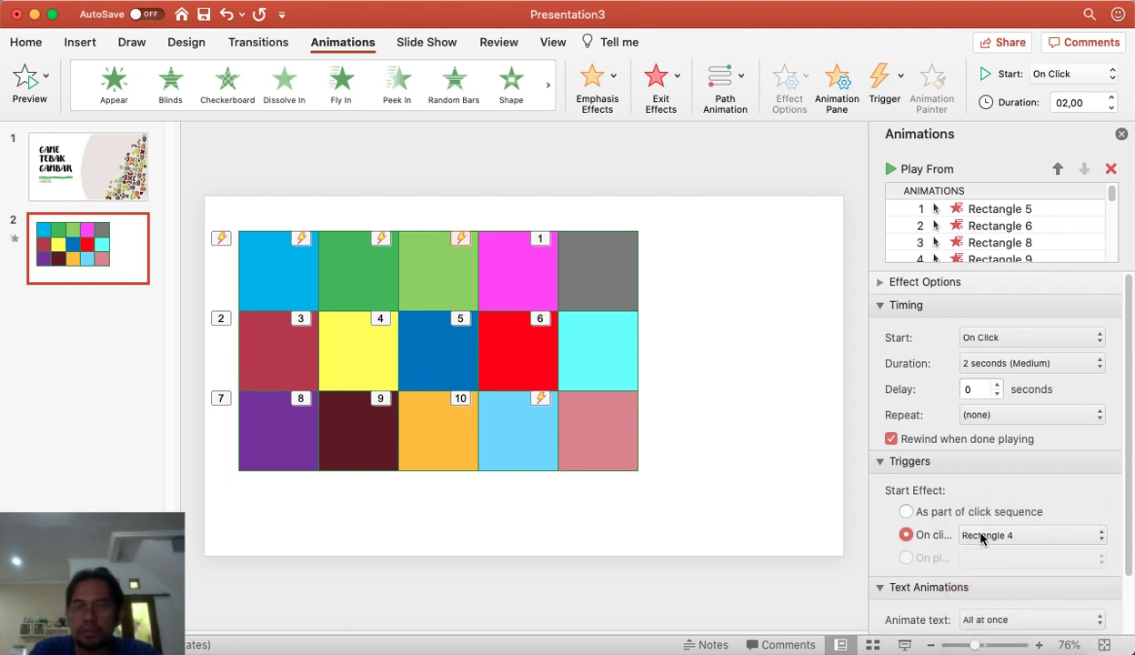
left_click(998, 210)
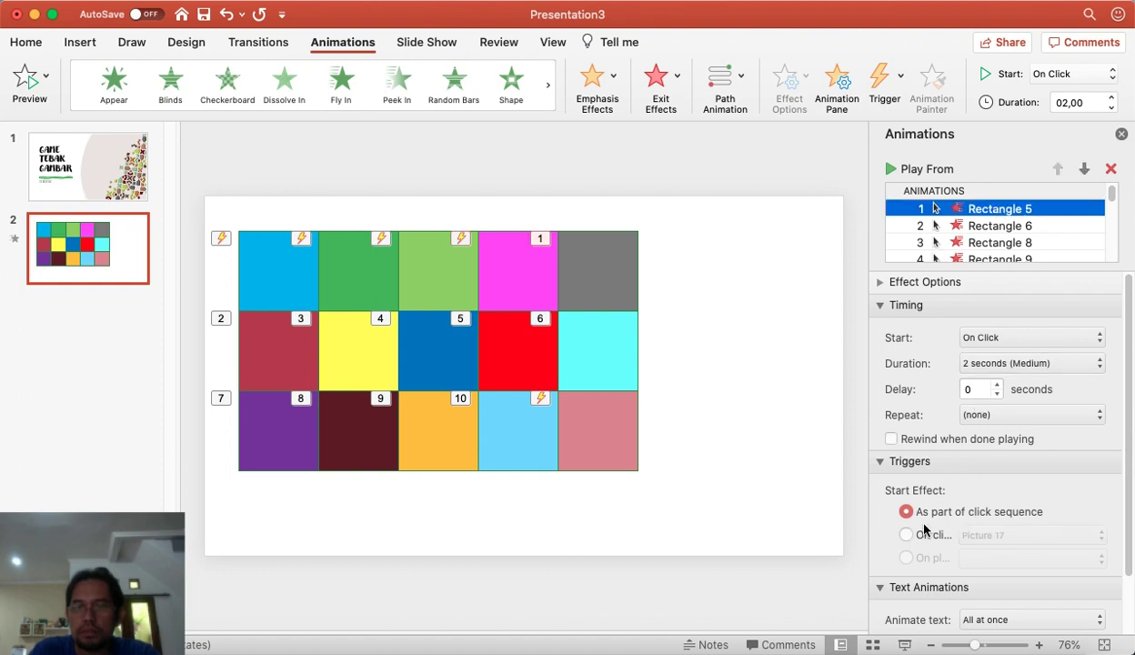
left_click(891, 439)
left_click(906, 534)
left_click(1016, 536)
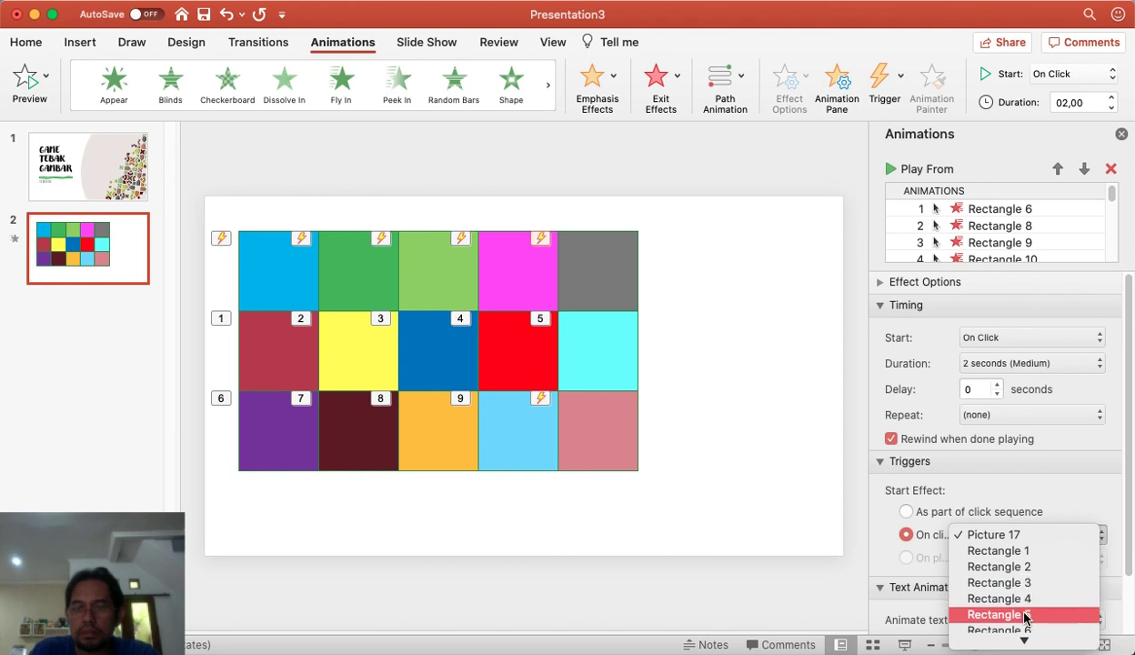
left_click(1025, 616)
left_click(980, 211)
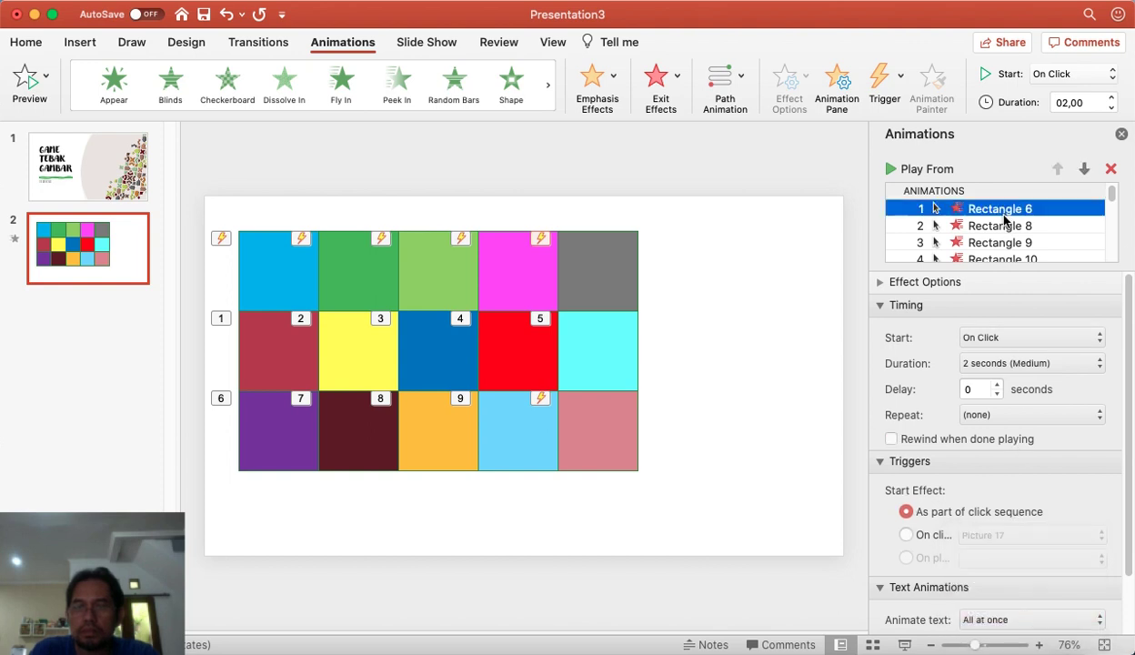
left_click(891, 439)
left_click(907, 534)
left_click(975, 535)
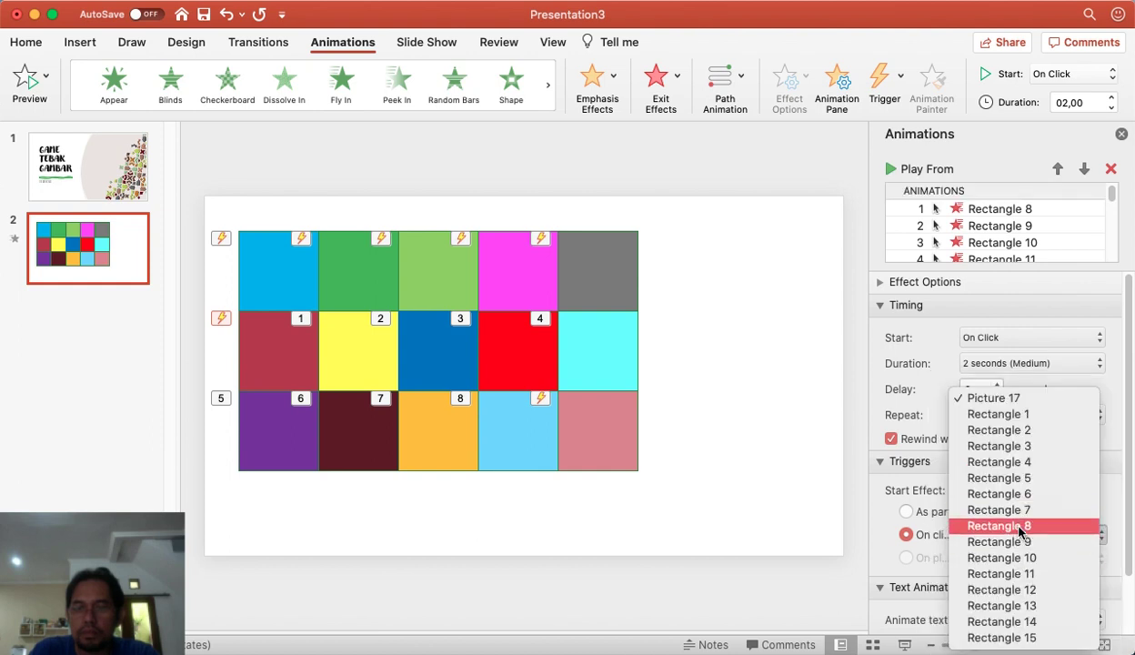
left_click(1026, 496)
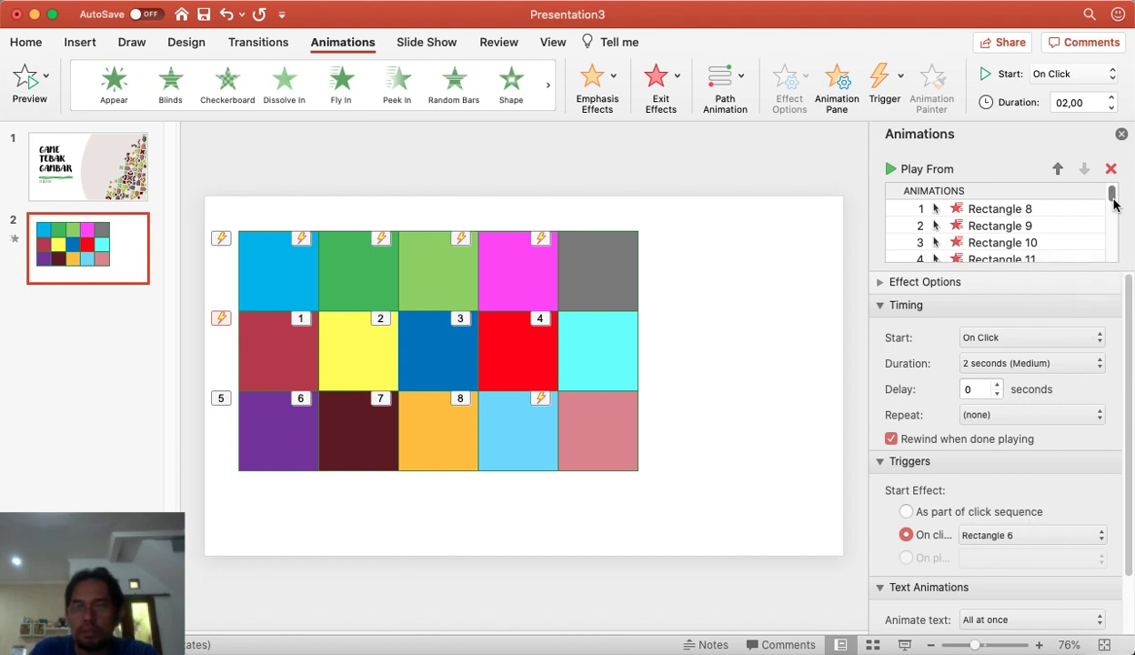
- Make Rectangles 8 and 9 rewind after playing and trigger when each tile itself is clicked
left_click_drag(1111, 193, 1116, 264)
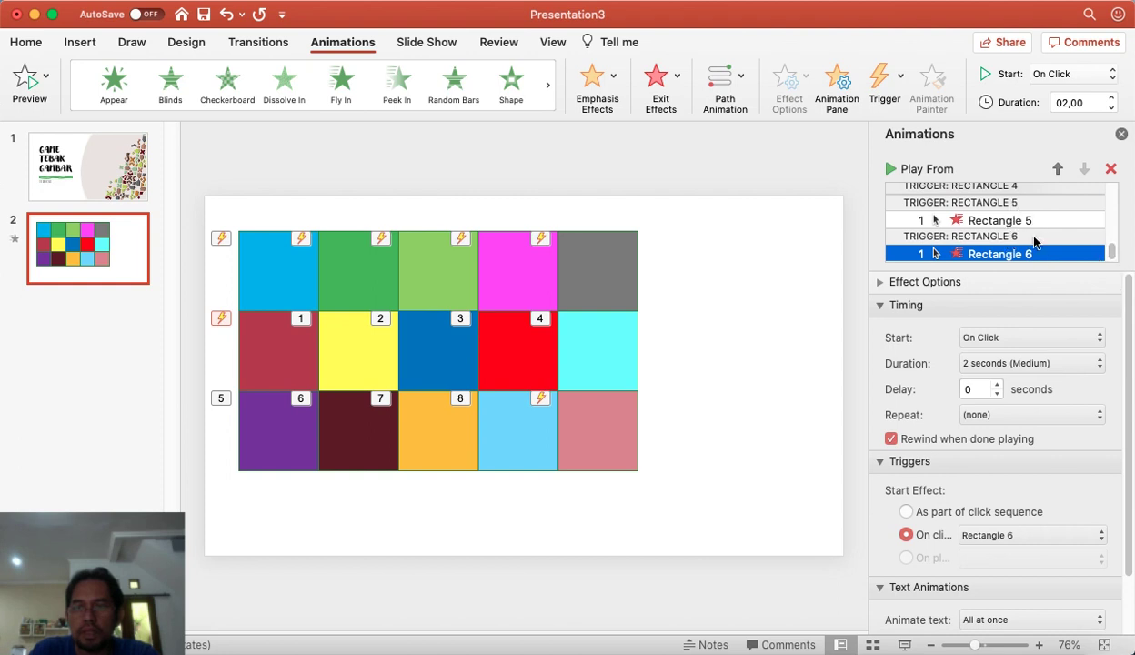
left_click_drag(1111, 254, 1111, 194)
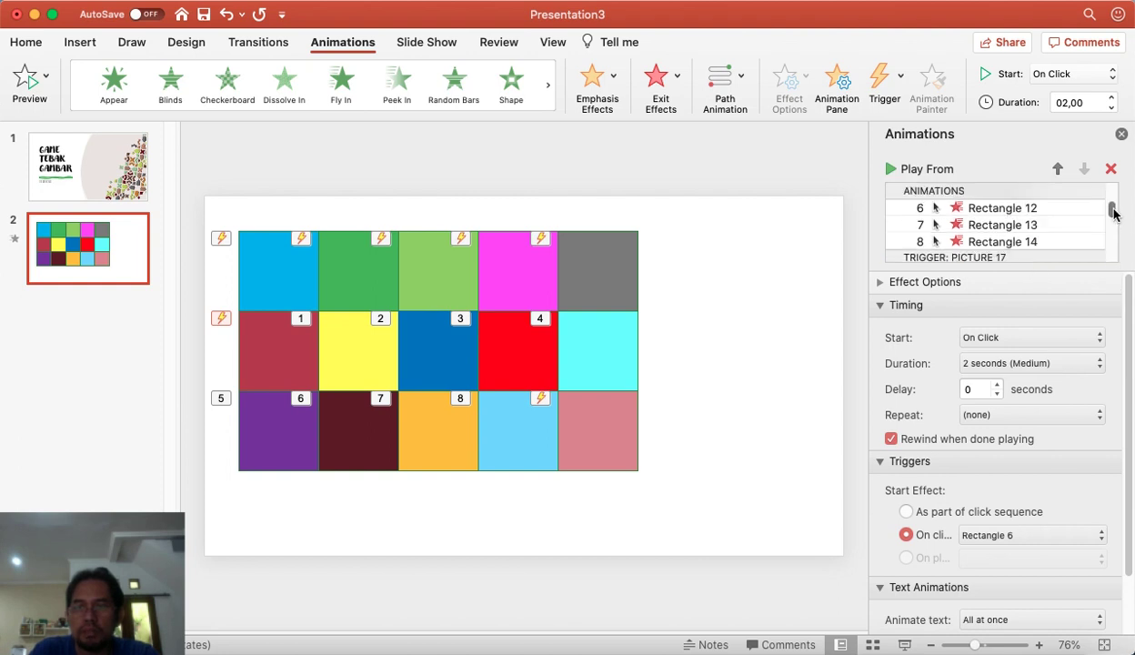
left_click(1000, 210)
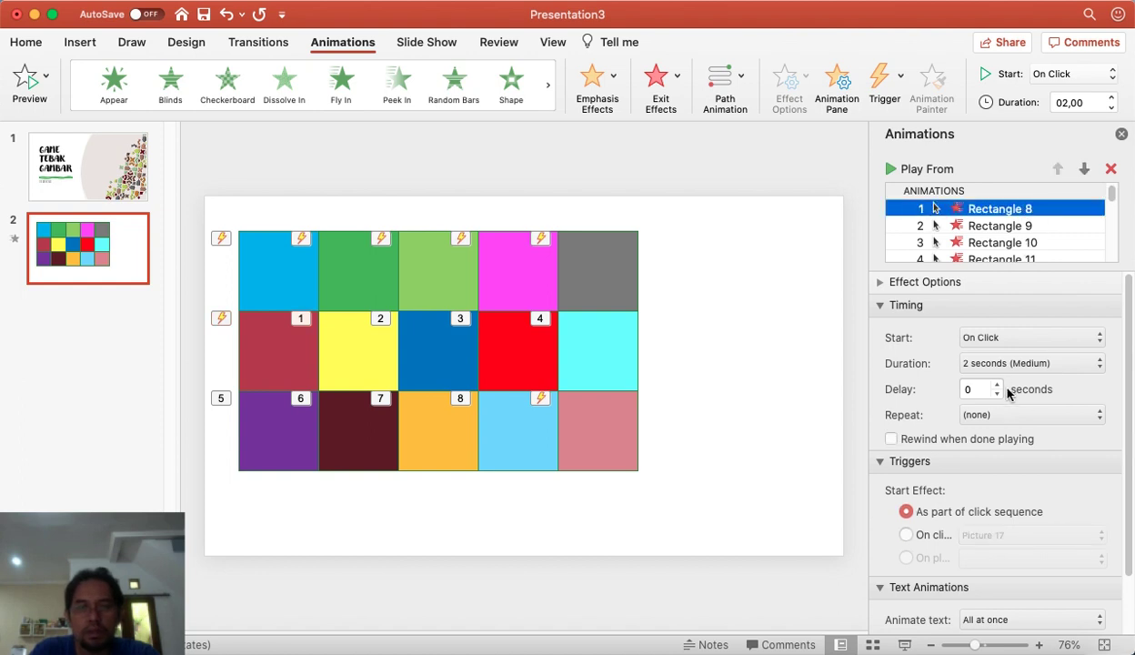
left_click(891, 438)
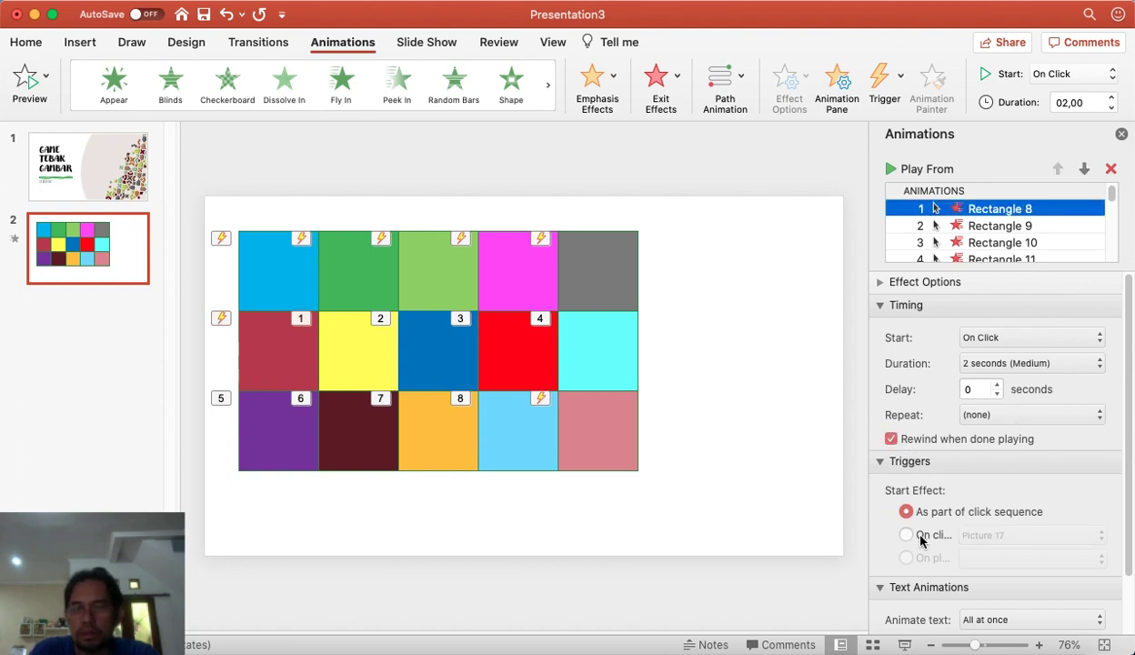
left_click(921, 538)
left_click(1001, 535)
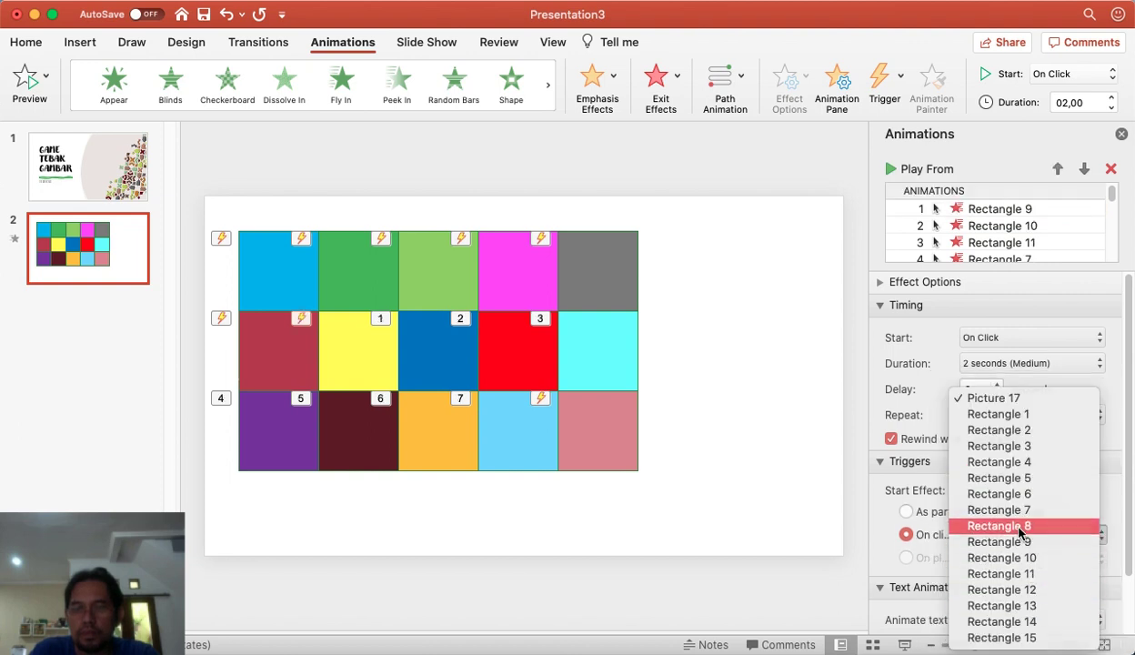
left_click(1019, 528)
left_click(998, 209)
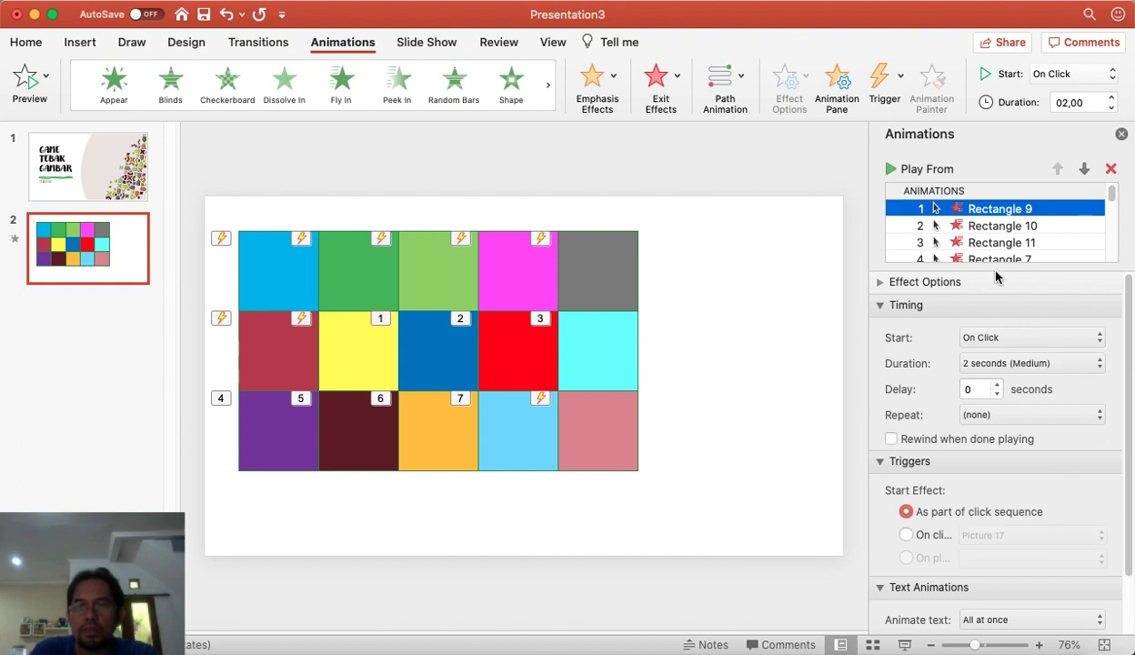
left_click(891, 440)
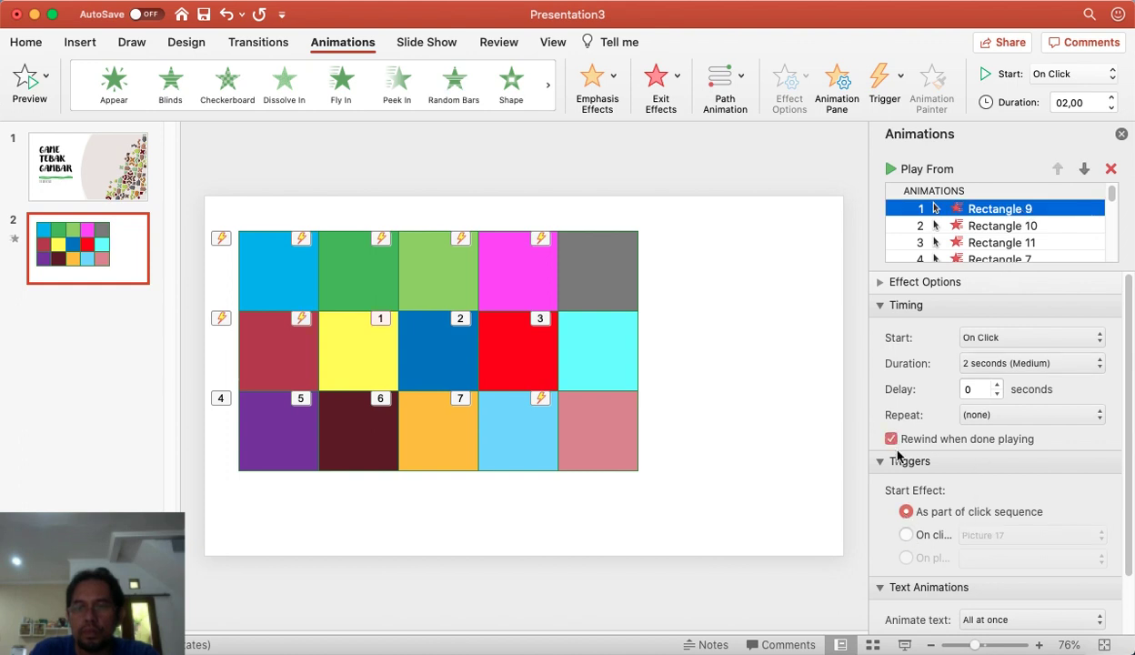
left_click(907, 535)
left_click(1023, 536)
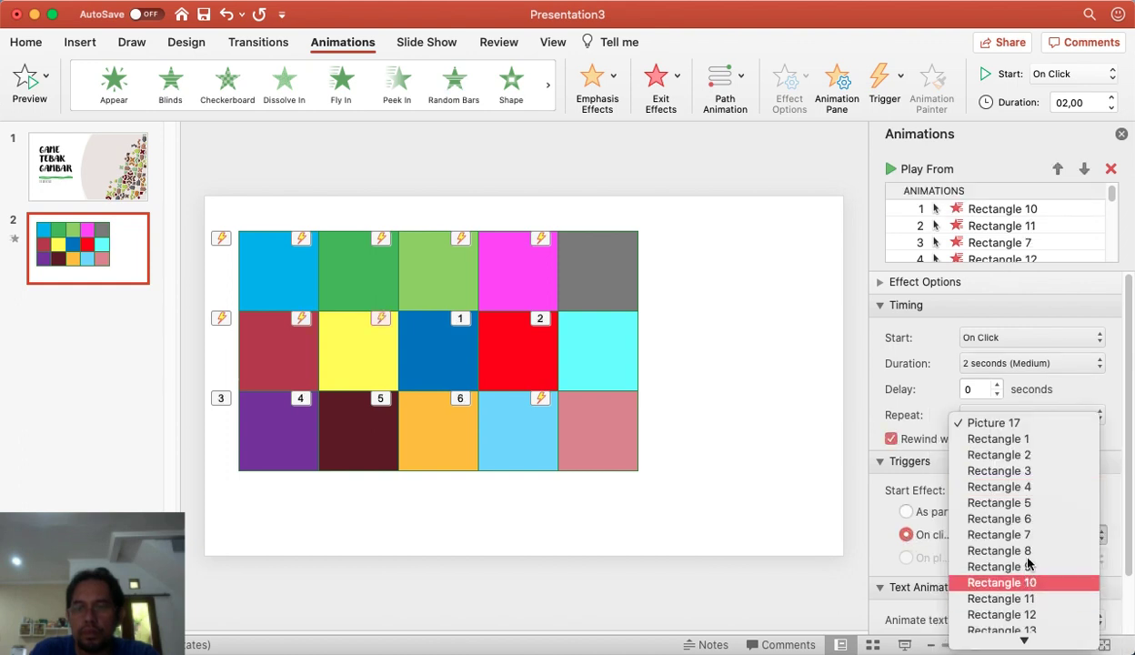
left_click(1028, 565)
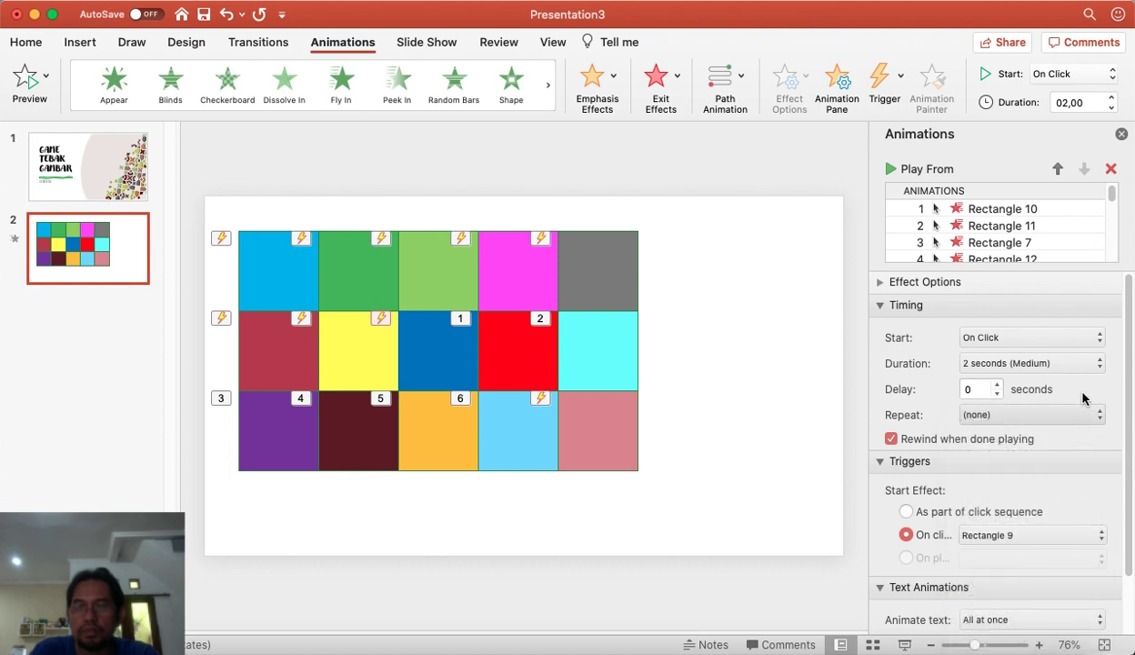
- Make Rectangle 10's effect rewind after playing and trigger on a click of Rectangle 10
left_click(989, 211)
left_click(907, 535)
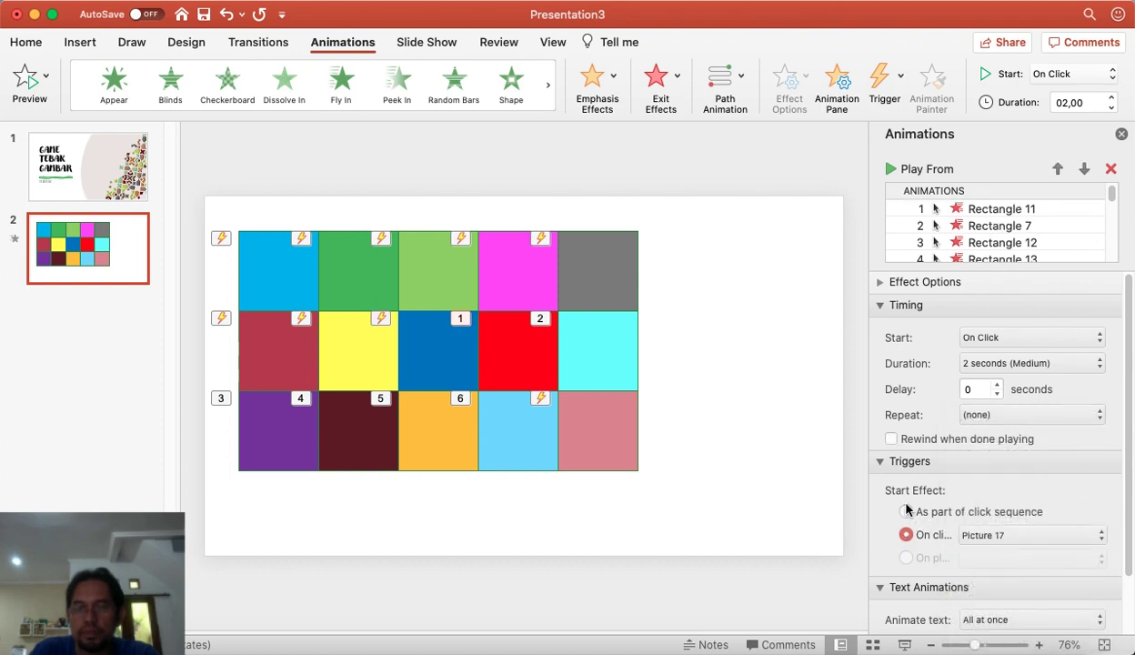
left_click(891, 439)
left_click(977, 534)
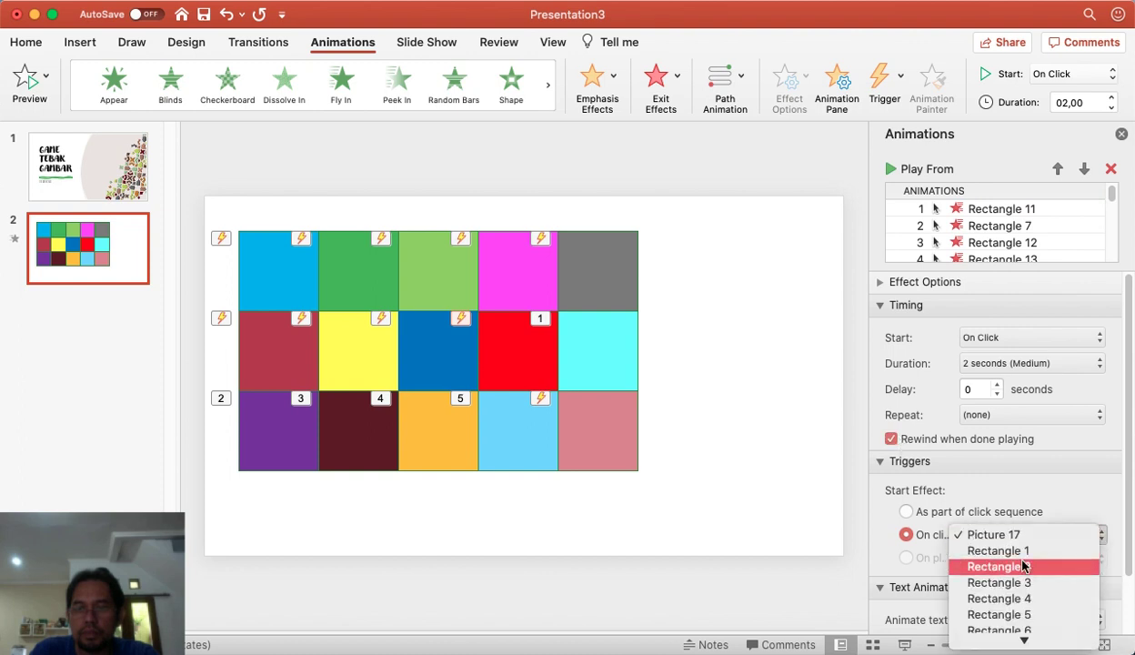
scroll(1024, 566, "down", 3)
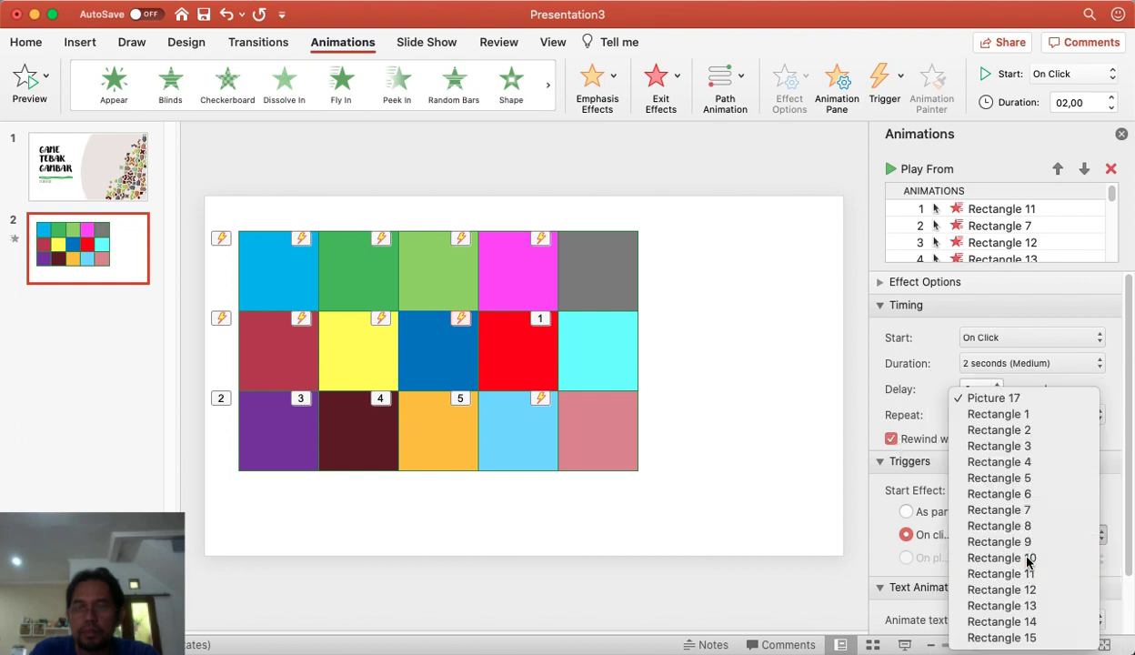
left_click(1027, 557)
- Delete the stray extra Rectangle 11 effect from the Animation Pane
left_click(936, 209)
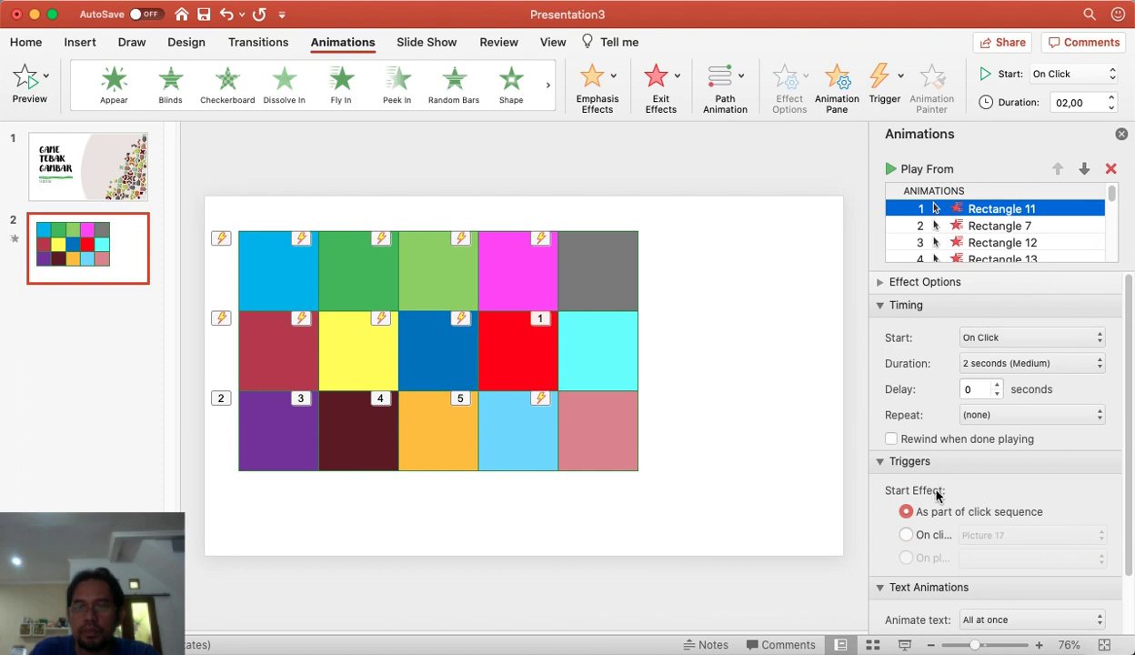
left_click(891, 439)
left_click(907, 536)
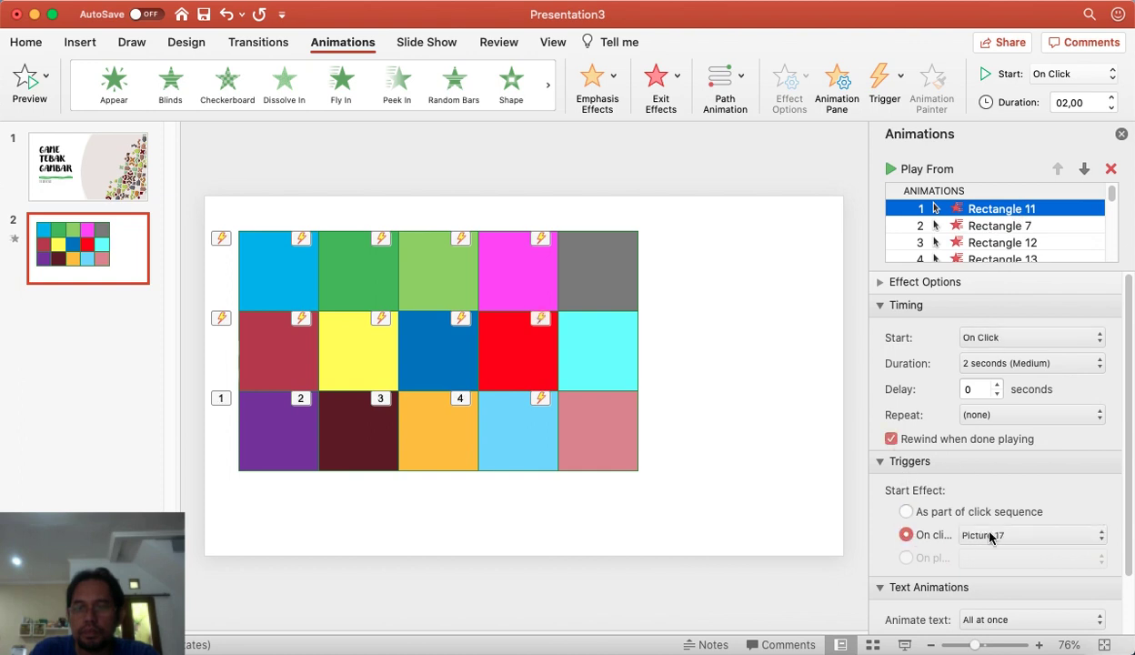
left_click(994, 534)
scroll(1028, 573, "down", 2)
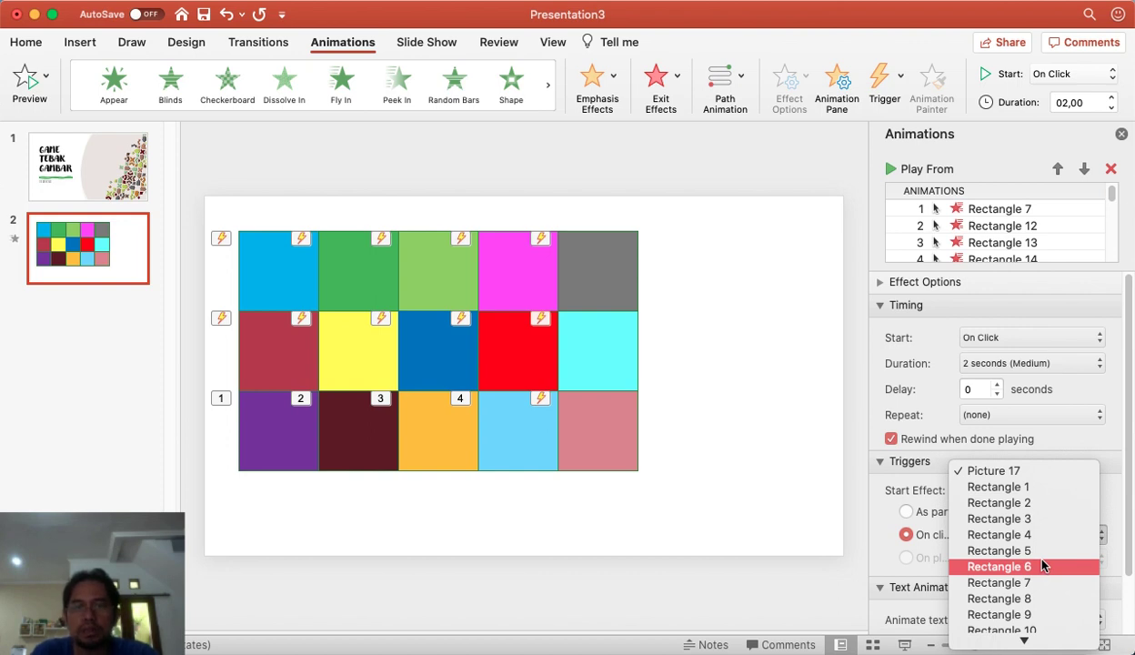
left_click(1110, 189)
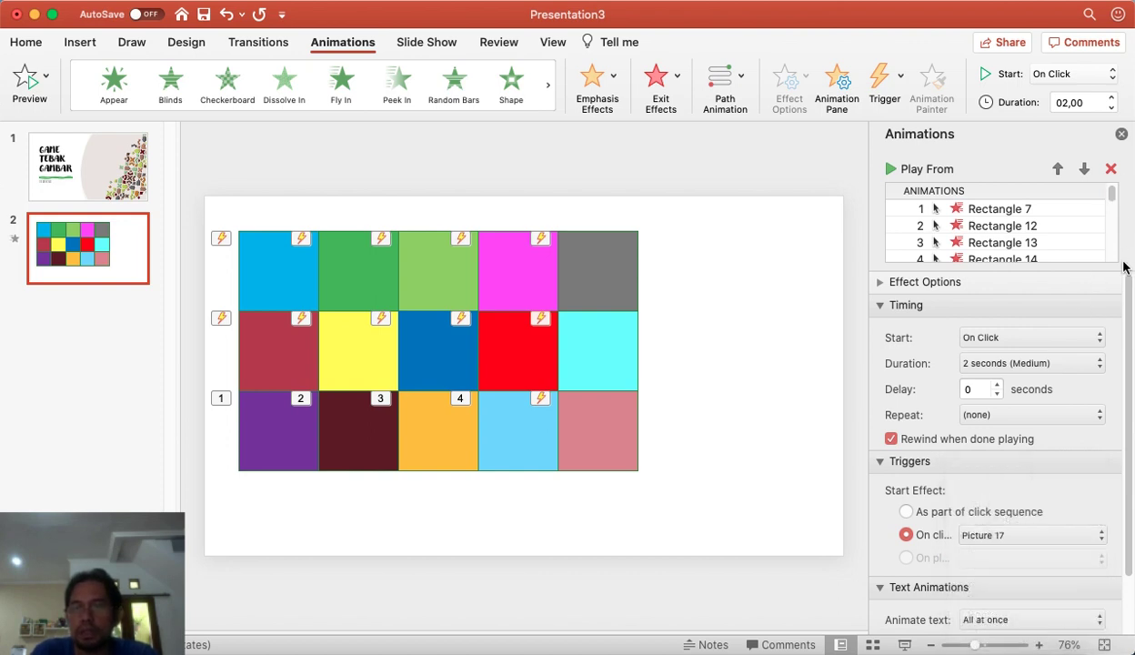
left_click_drag(1111, 200, 1116, 274)
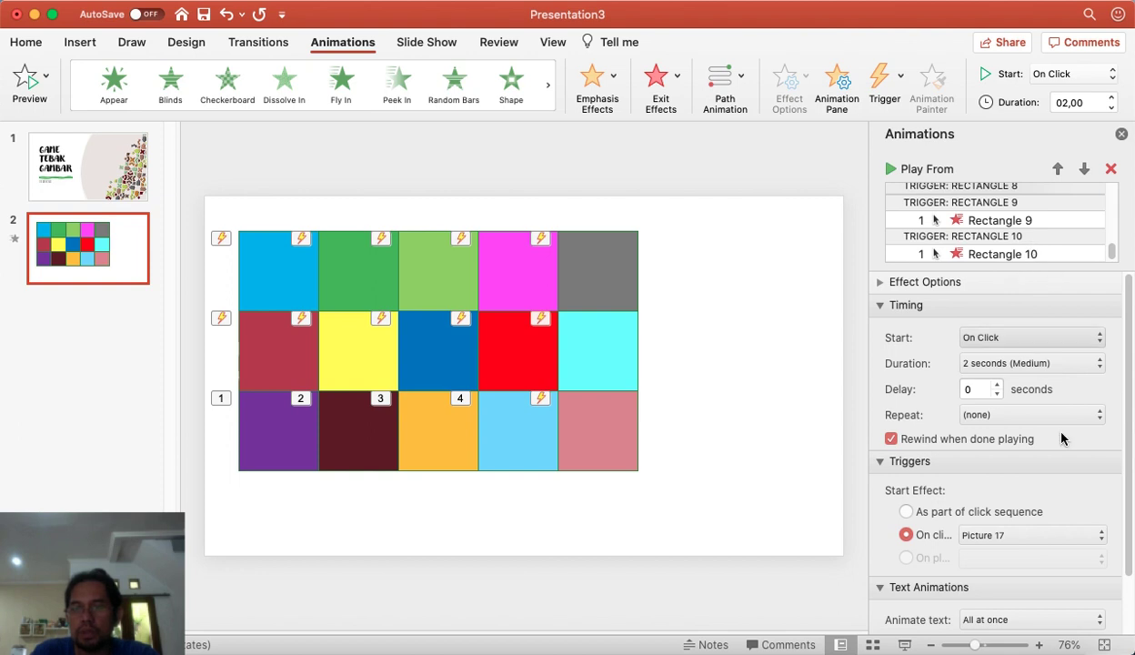
left_click(1008, 539)
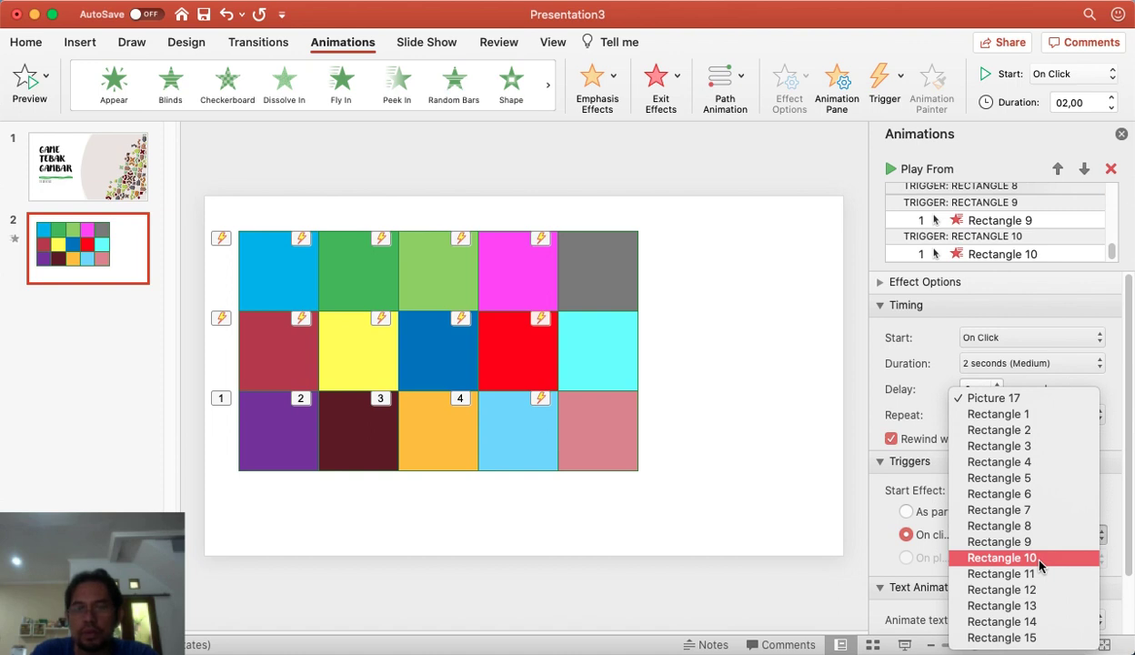
left_click(1040, 560)
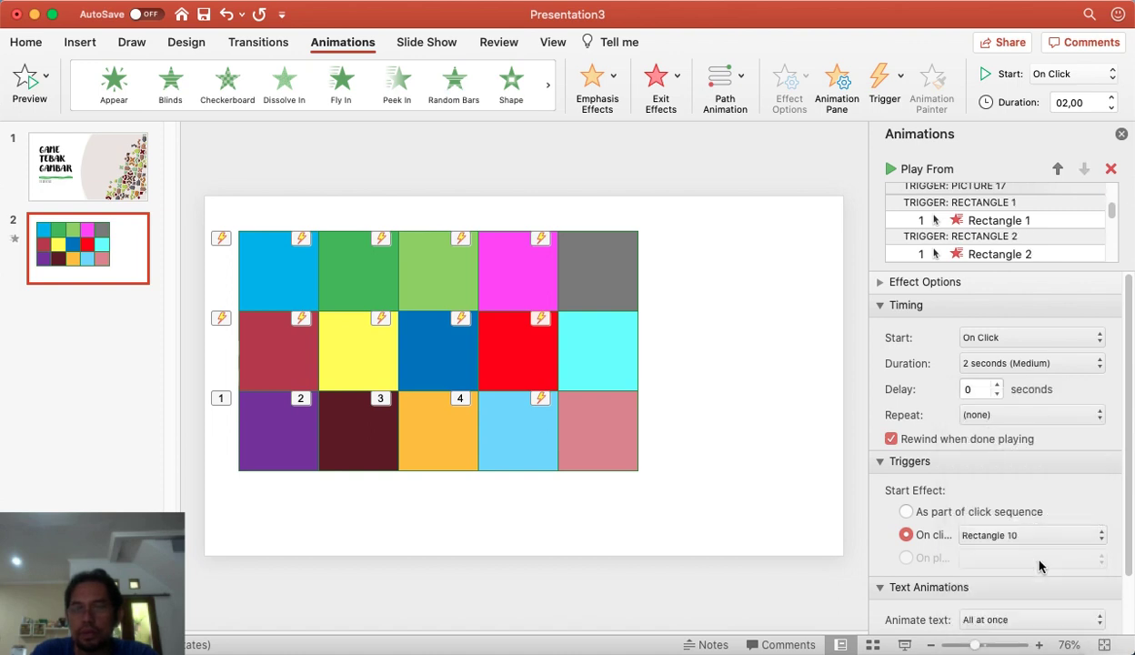
scroll(1084, 211, "down", 5)
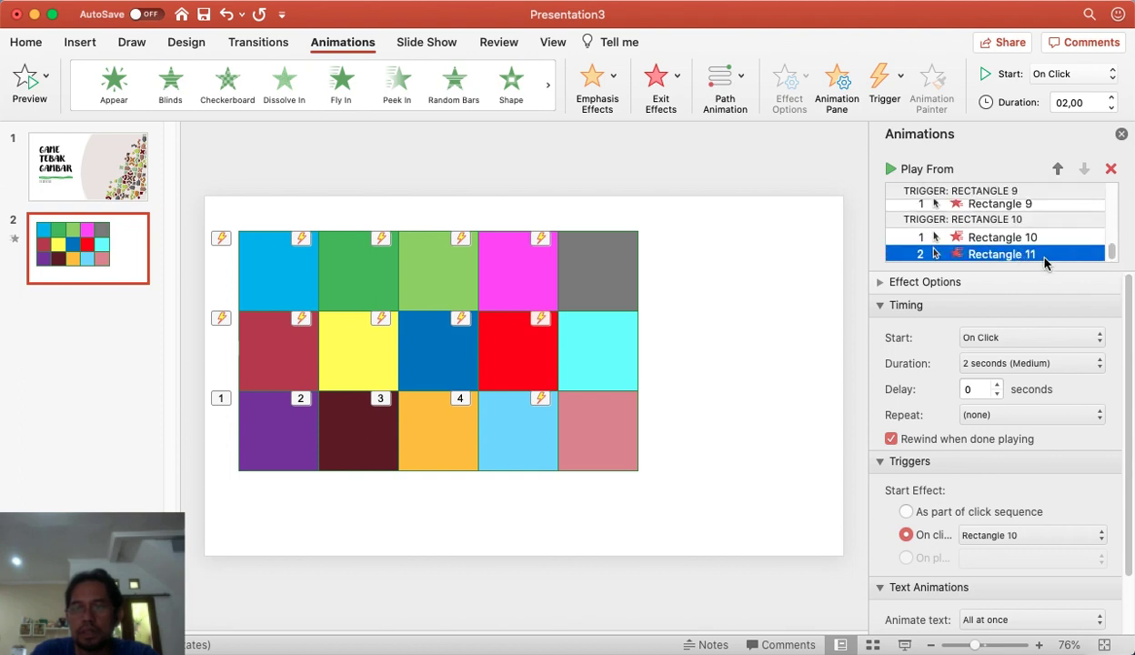
left_click(1111, 170)
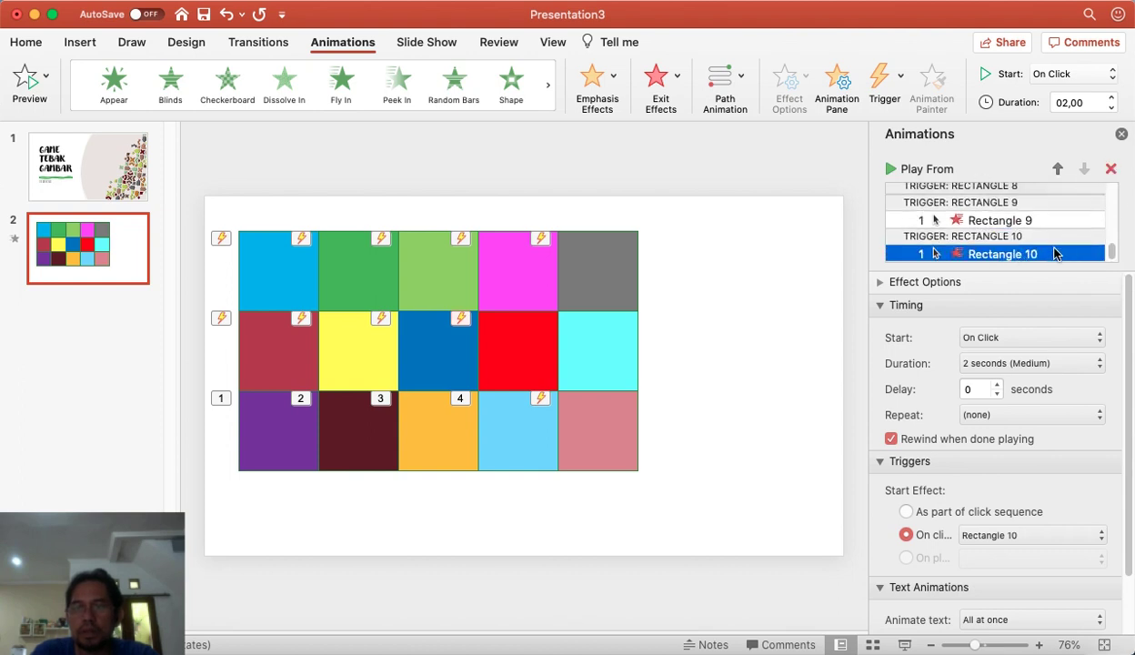
scroll(1043, 257, "up", 10)
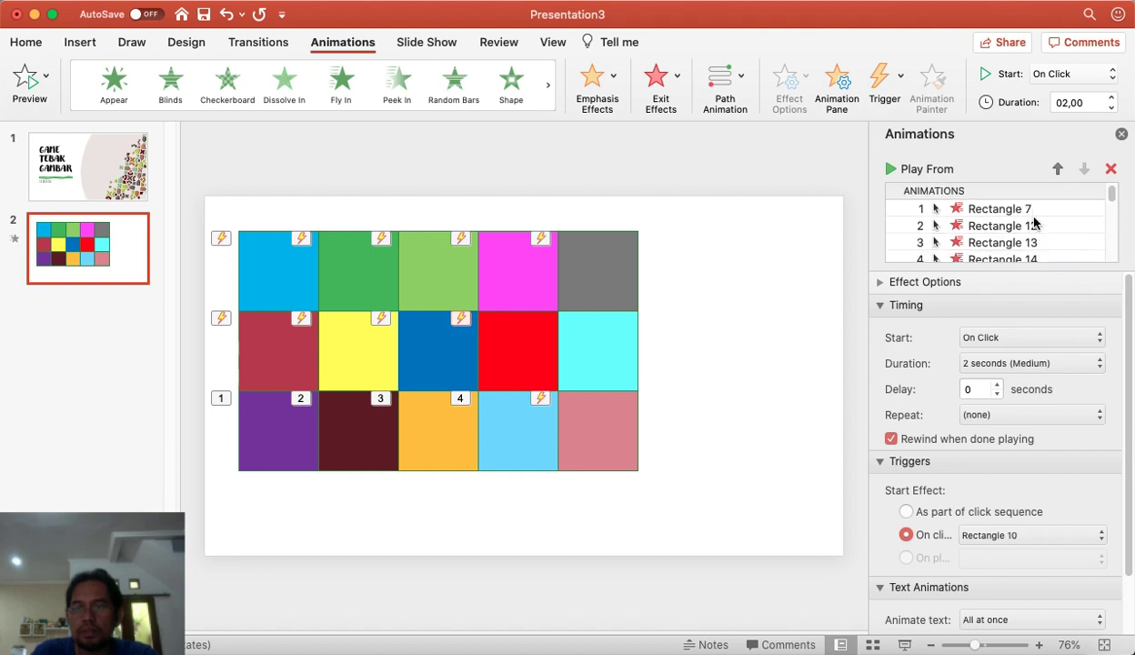
- Trigger Rectangles 7 and 12 on their own click, with Rectangle 12 rewinding when done
left_click(1033, 208)
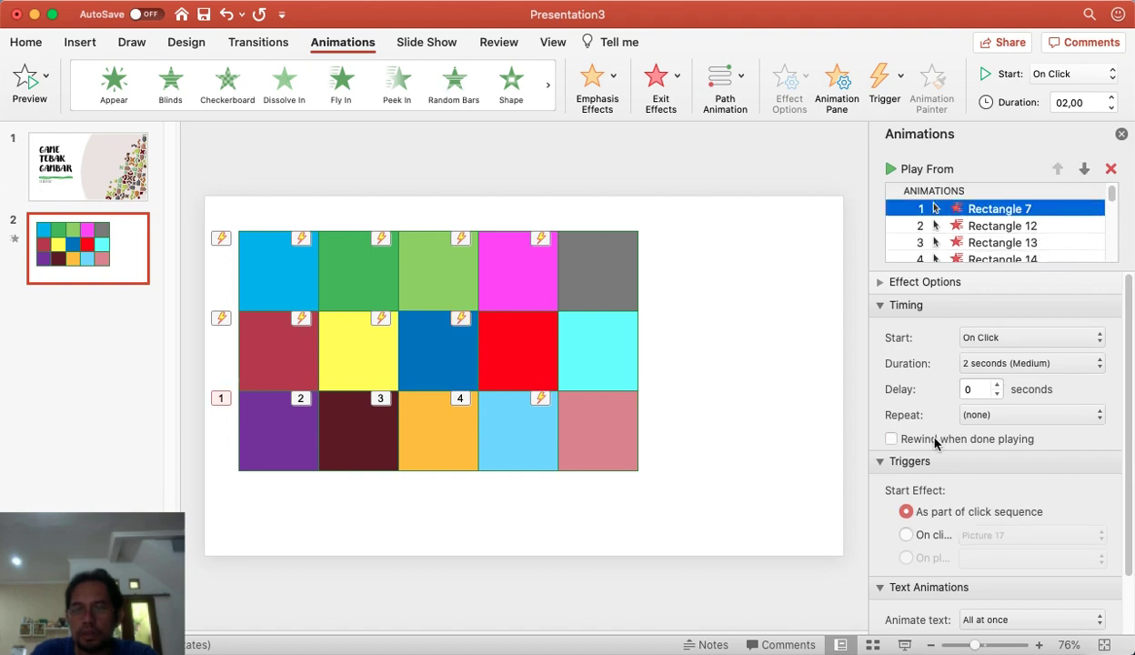
left_click(927, 535)
left_click(1001, 537)
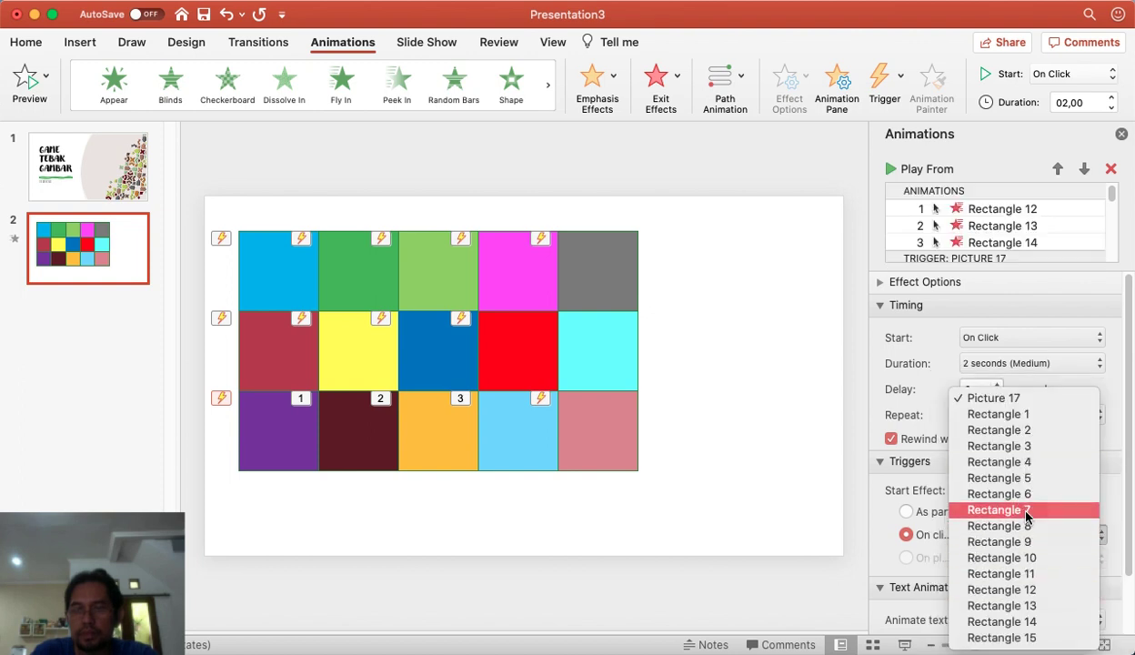
left_click(1027, 511)
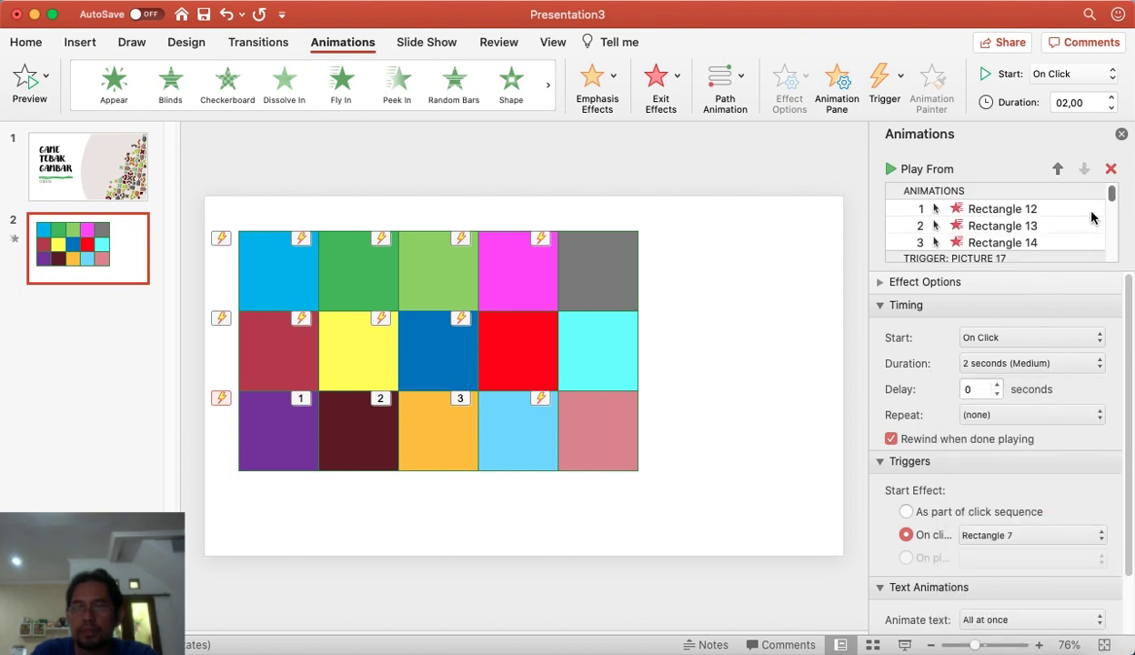
left_click(1061, 210)
left_click(891, 439)
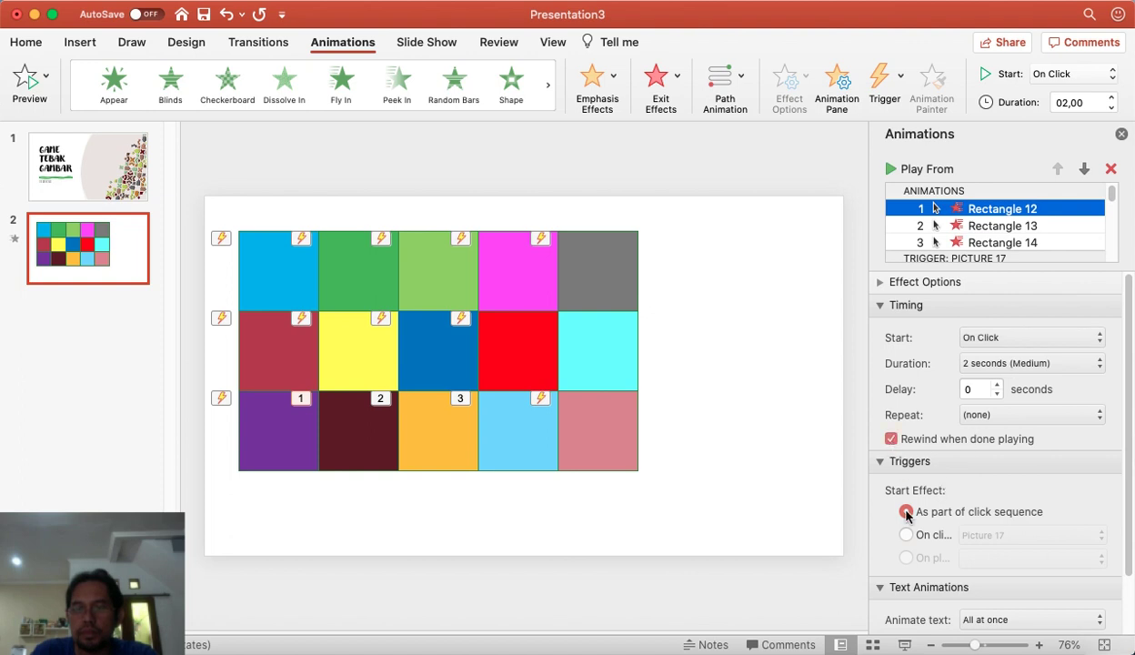
left_click(906, 535)
left_click(973, 535)
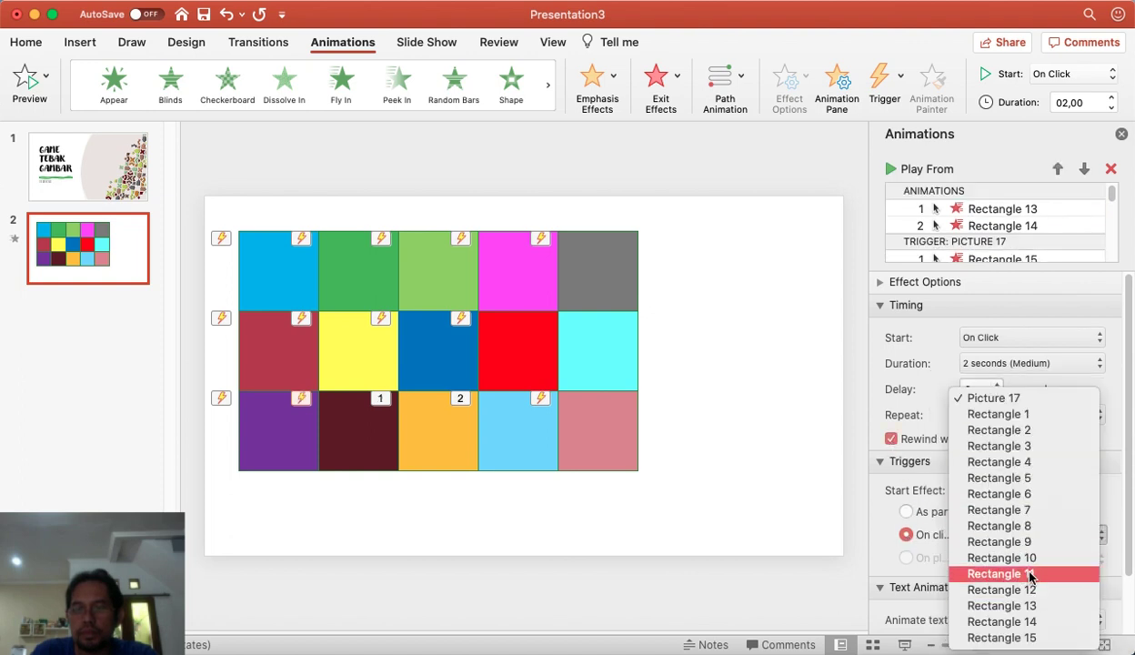
left_click(1032, 591)
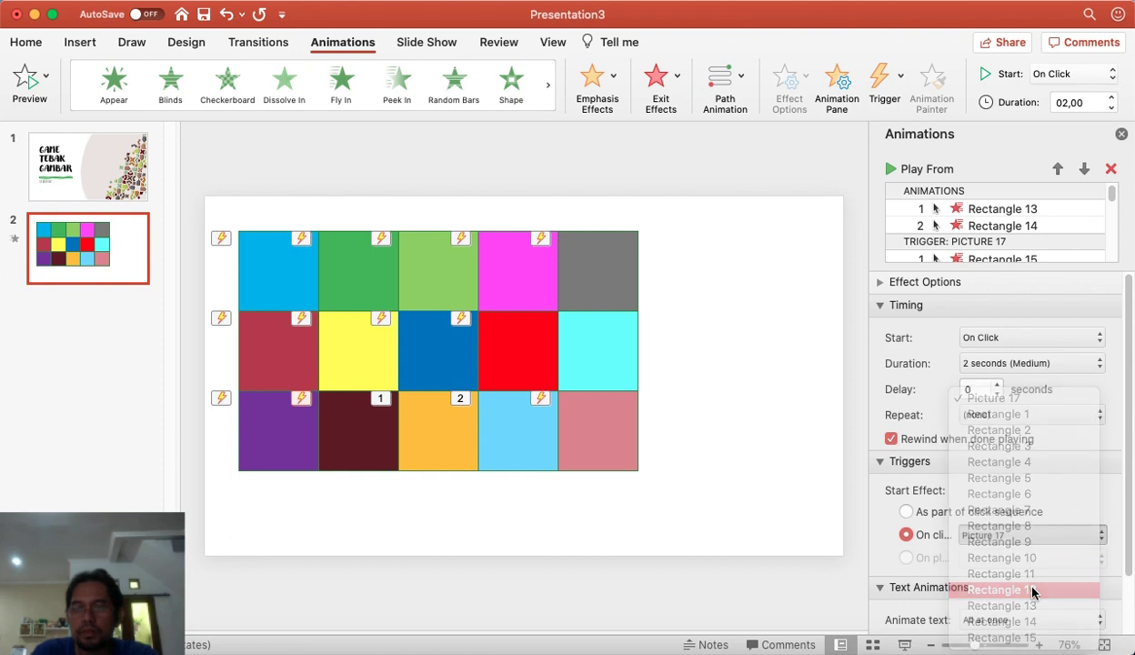
- Trigger Rectangles 13 and 14 on their own click, with Rectangle 13 rewinding when done
left_click(1054, 211)
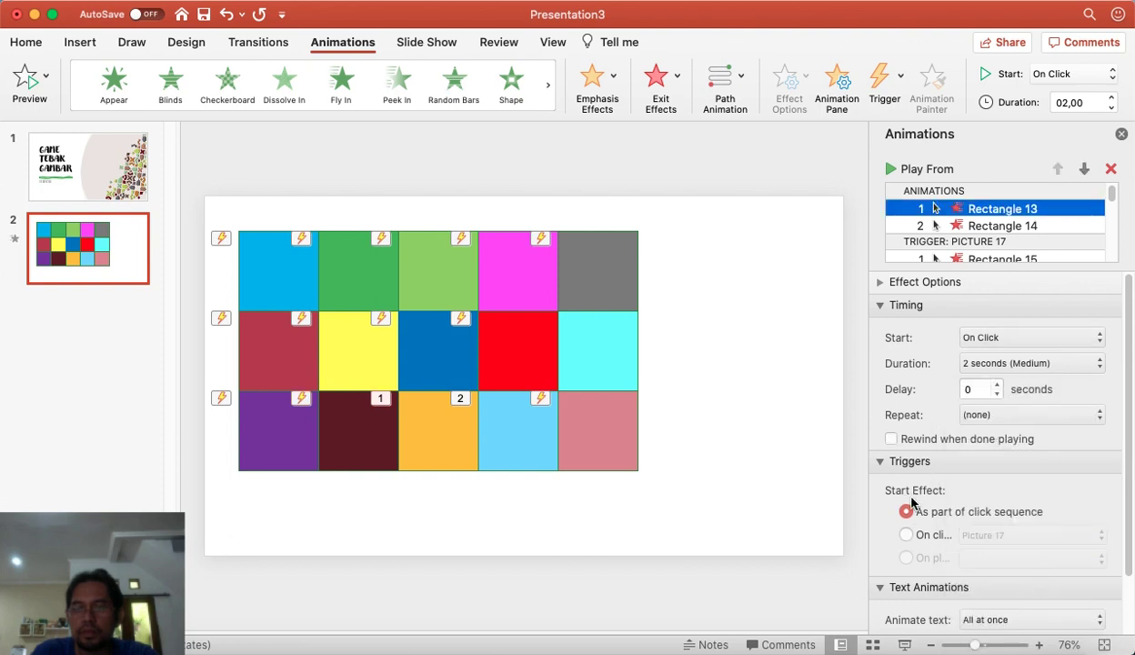
left_click(893, 441)
left_click(904, 537)
left_click(1000, 534)
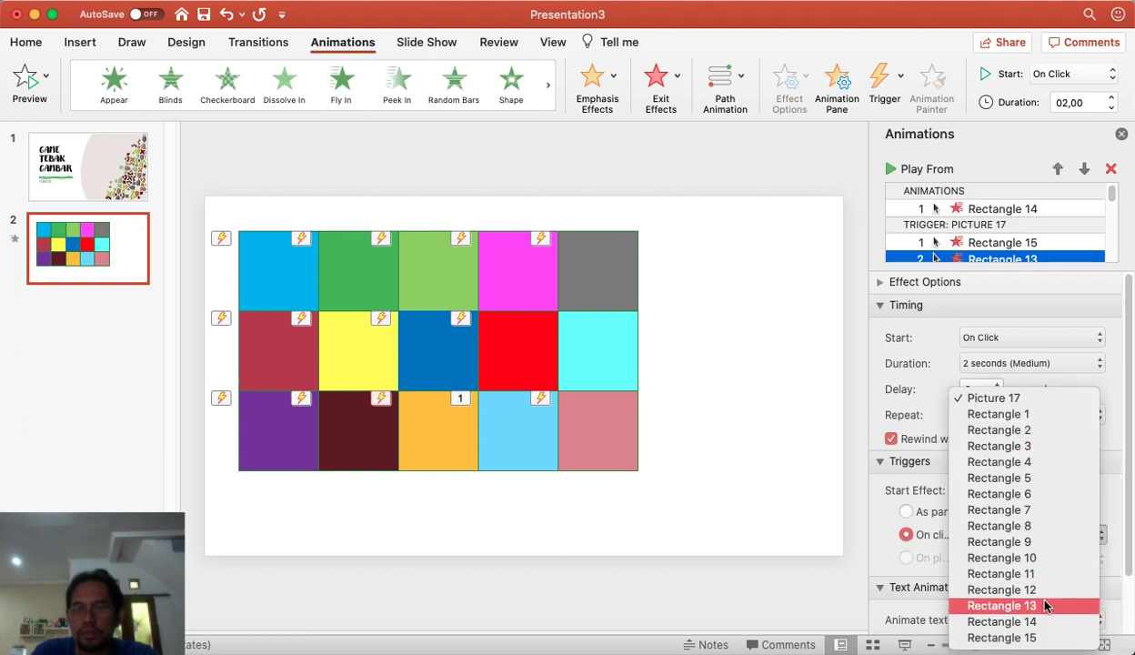
left_click(1044, 605)
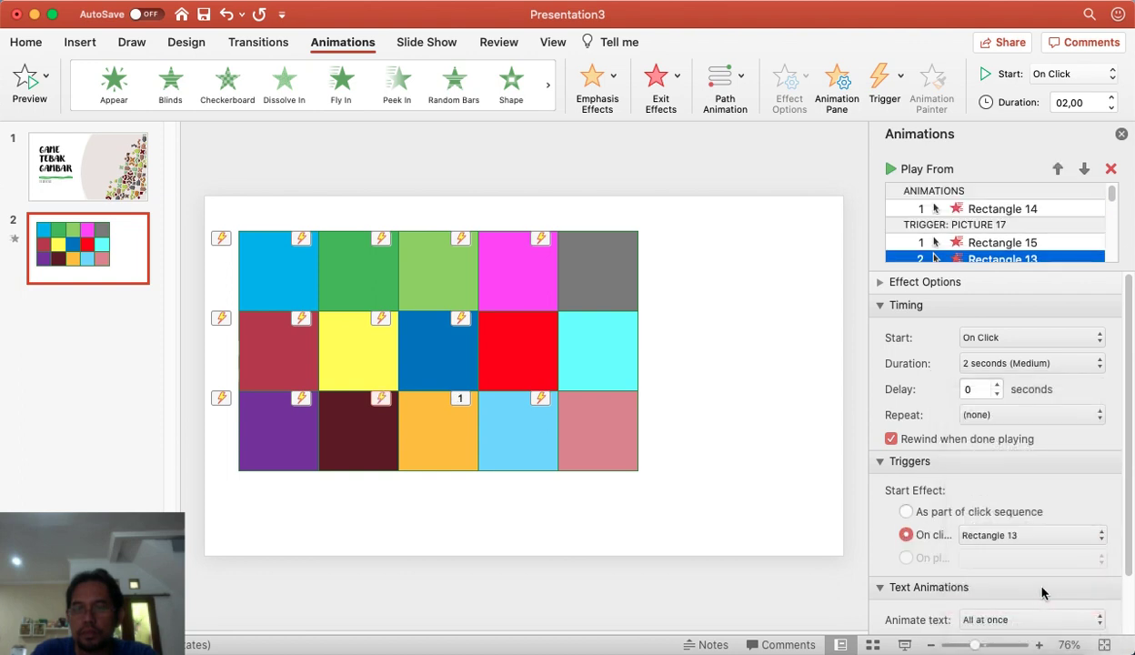
left_click(1046, 210)
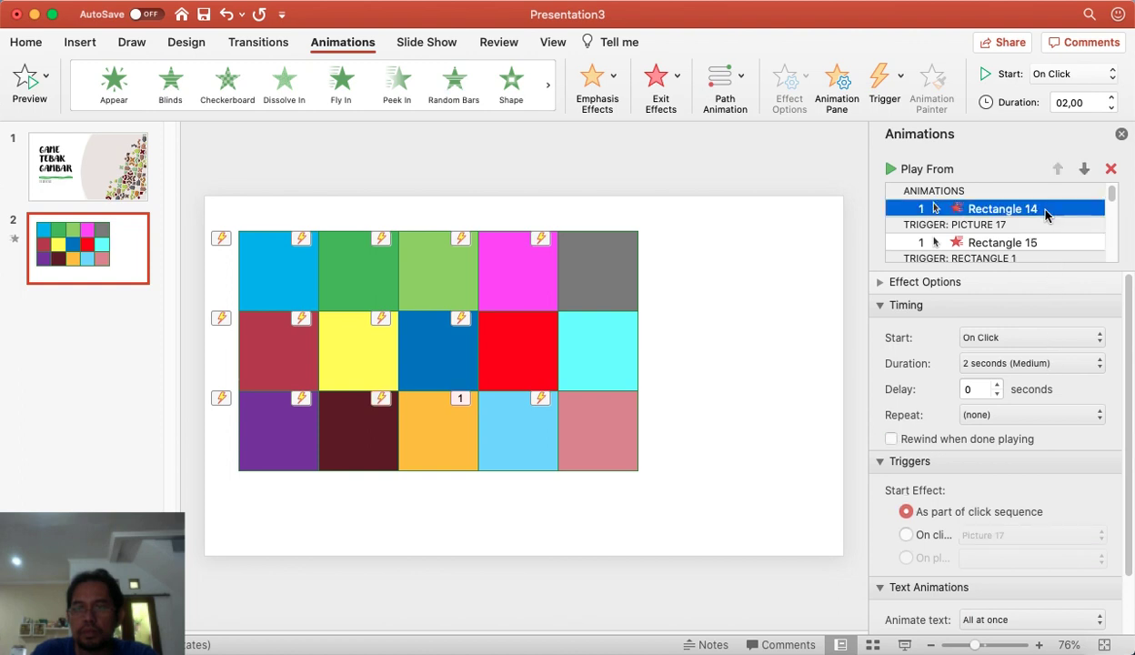
left_click(907, 535)
left_click(971, 535)
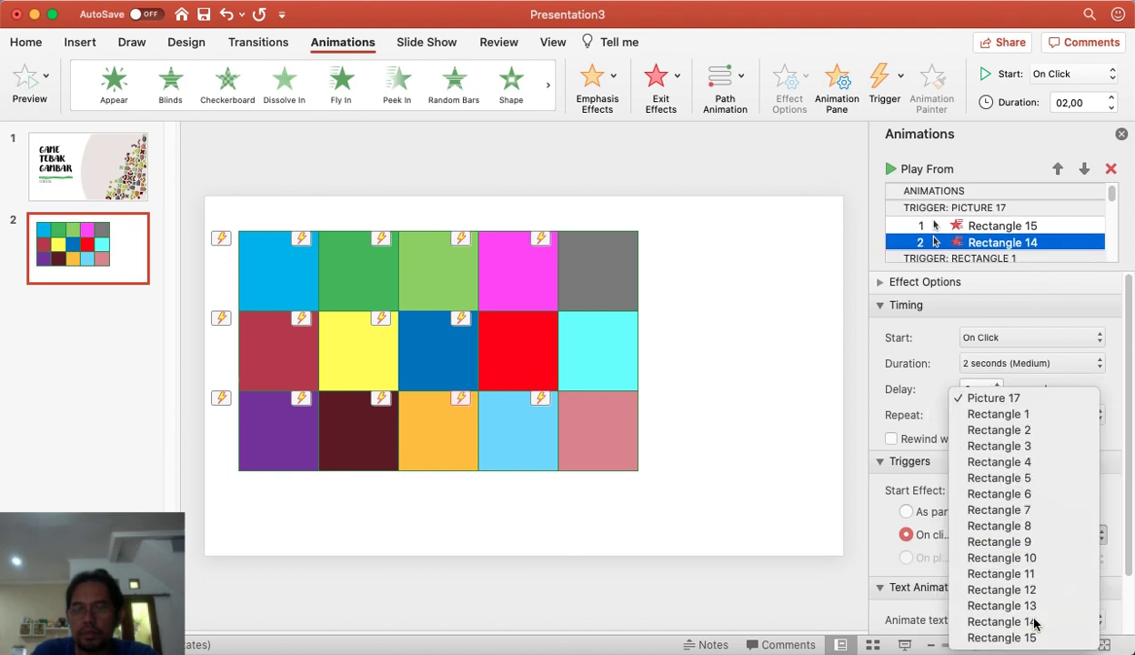
left_click(1034, 621)
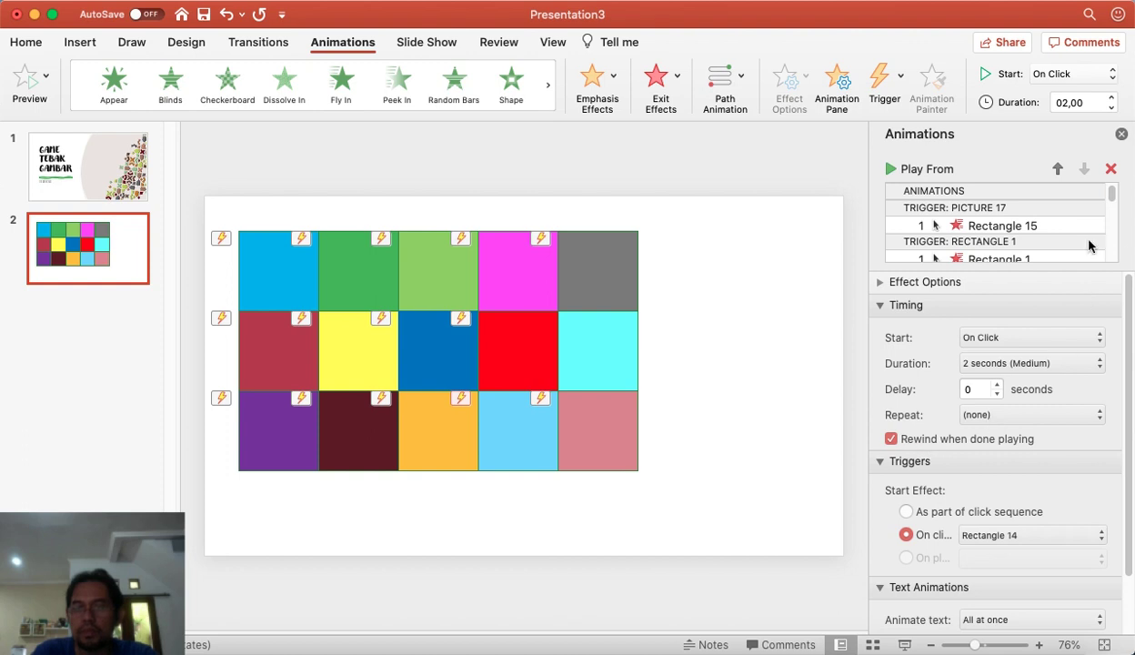
- Change Rectangle 15's exit trigger from Picture 17 to a click on Rectangle 15
scroll(1085, 220, "down", 1)
scroll(1085, 220, "down", 2)
scroll(1078, 224, "down", 5)
scroll(1076, 223, "up", 8)
left_click(1057, 225)
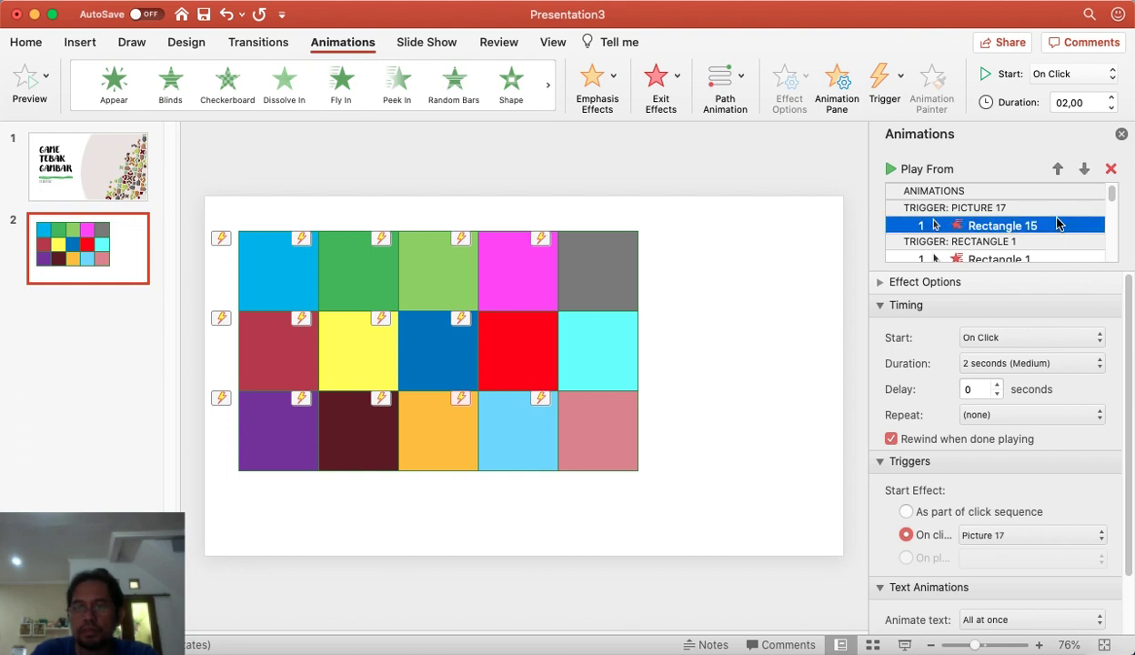
scroll(1056, 222, "down", 1)
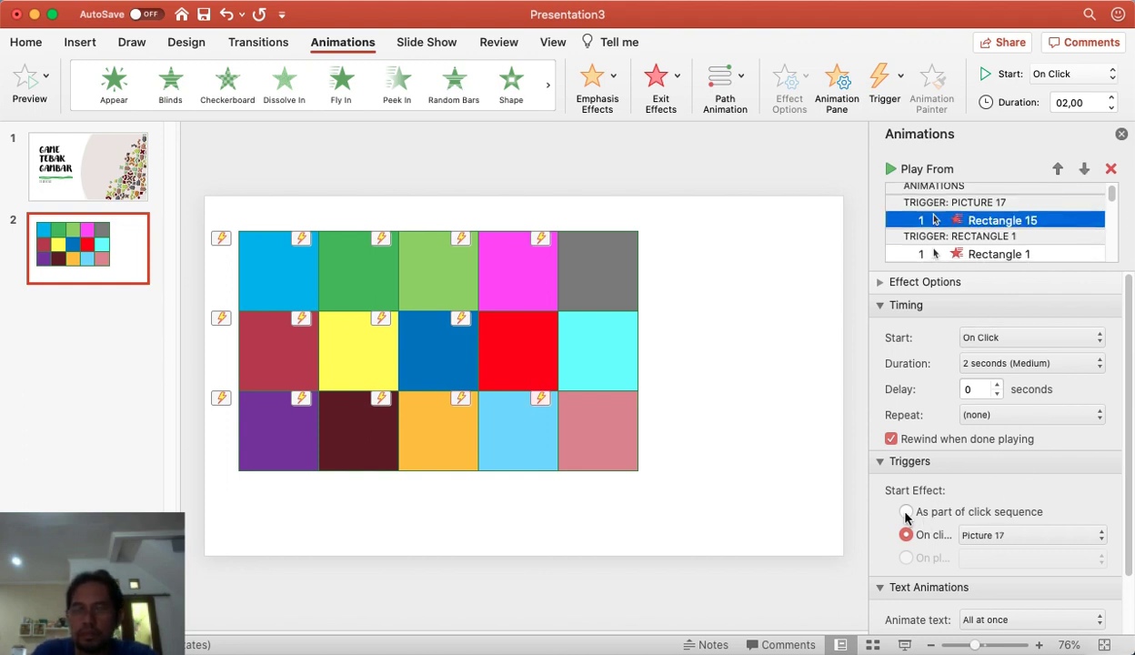
left_click(1007, 535)
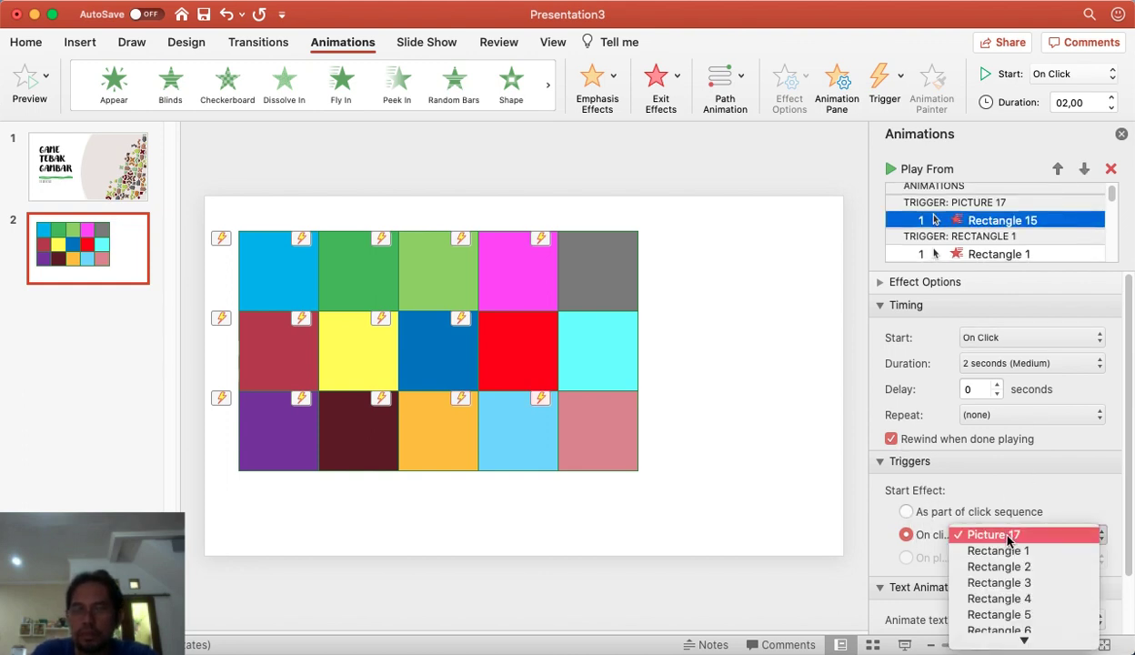
scroll(1016, 560, "down", 3)
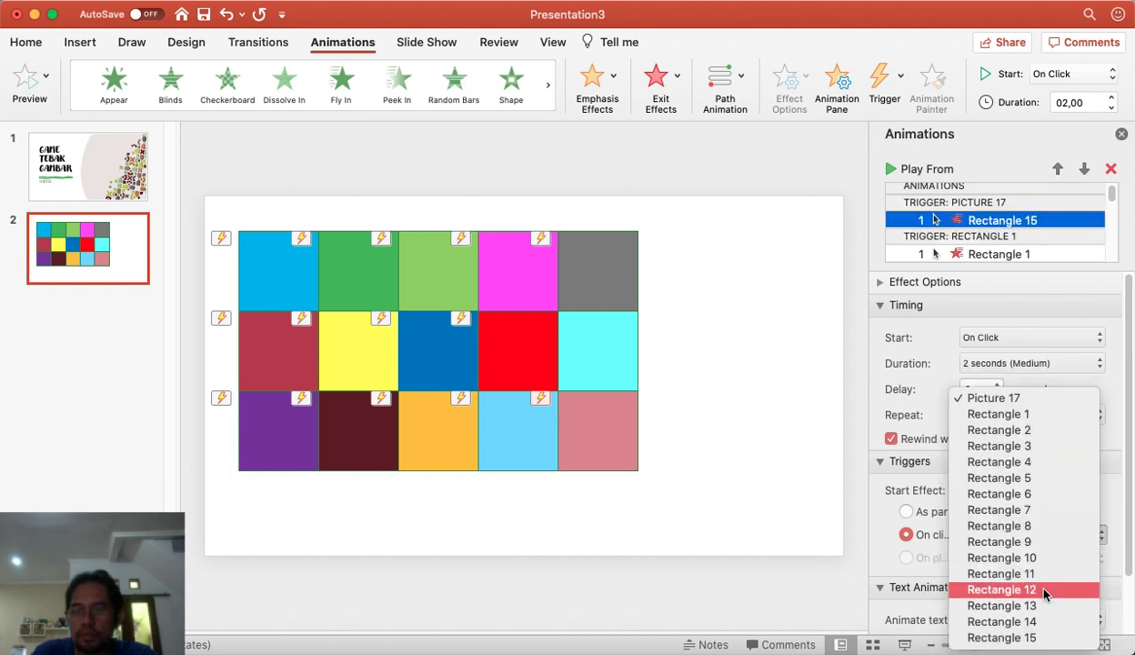
left_click(1039, 640)
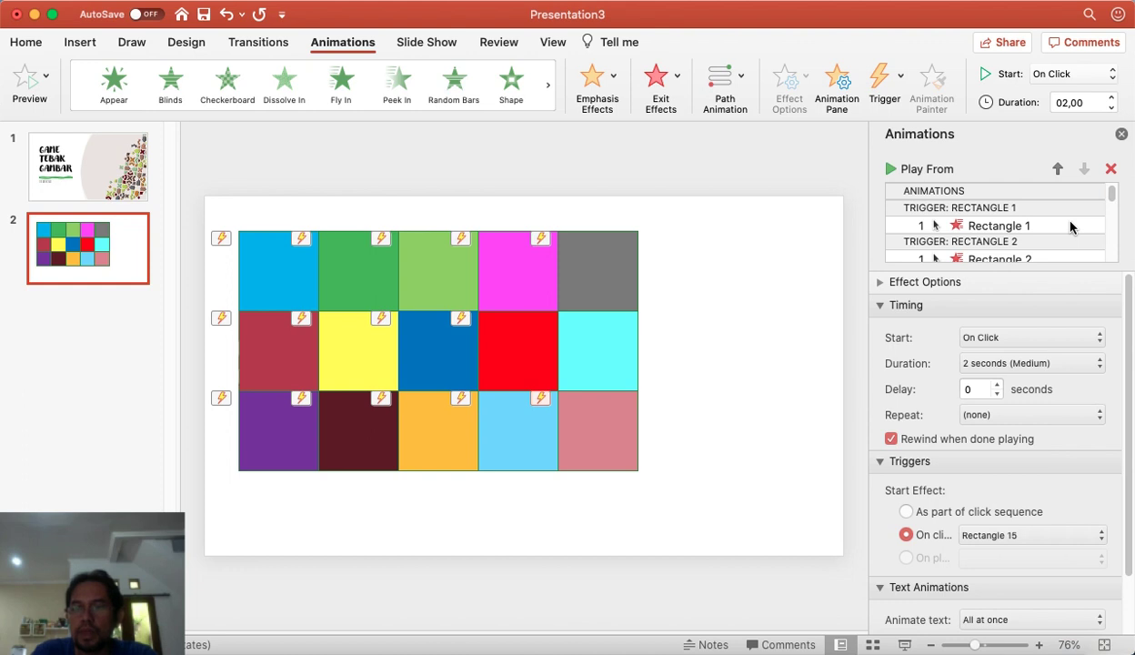
left_click_drag(1073, 269, 1070, 390)
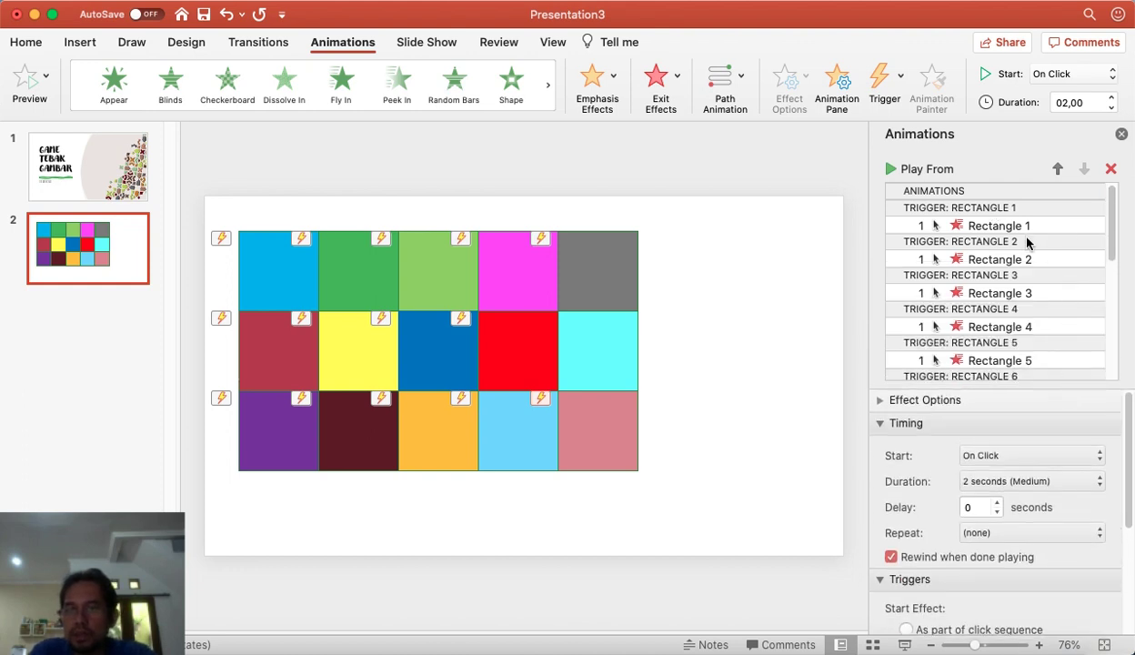
scroll(1025, 264, "down", 5)
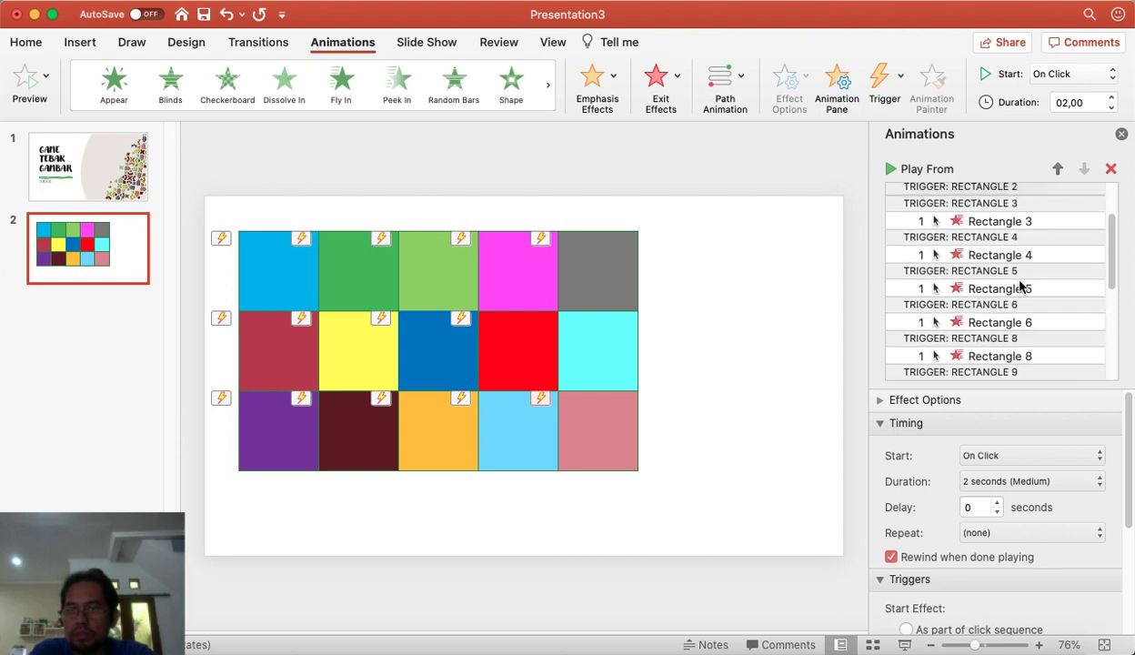
scroll(1025, 286, "down", 2)
scroll(1028, 291, "down", 3)
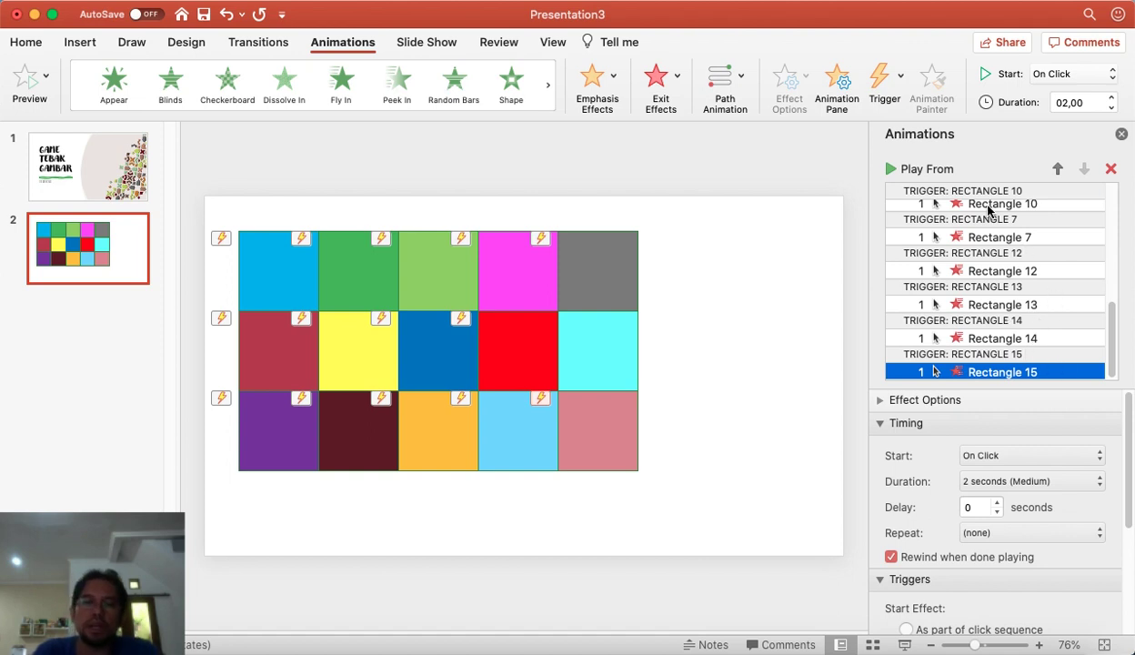
left_click(823, 373)
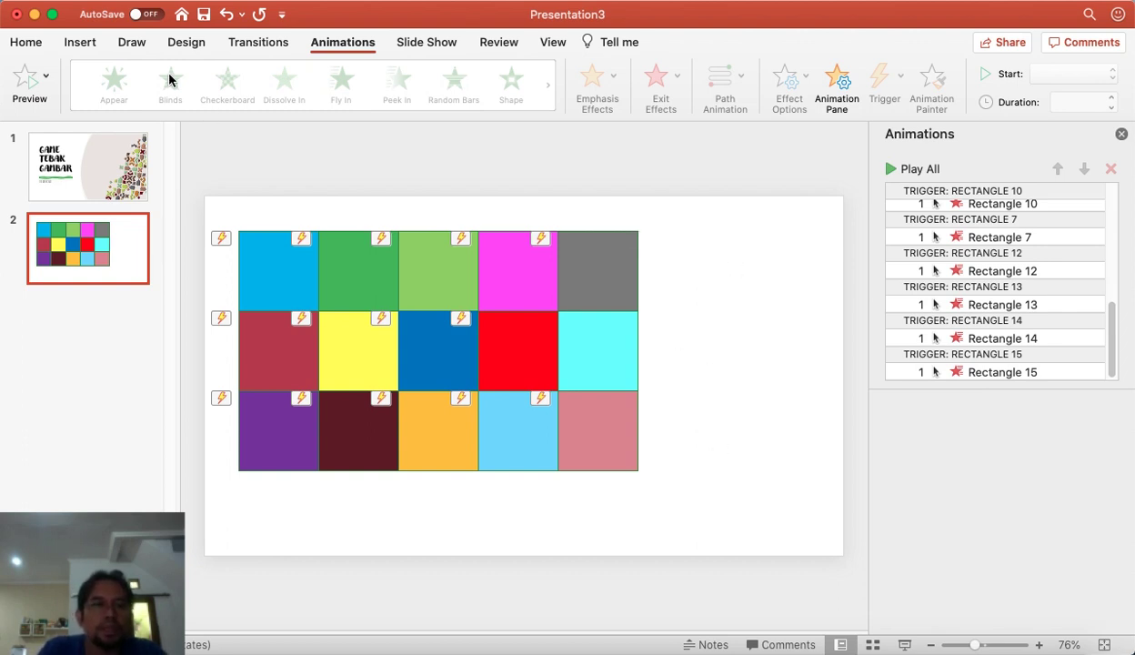
- Insert tiger lucu.png on slide 2 and drag it just right of the tile grid
left_click(87, 46)
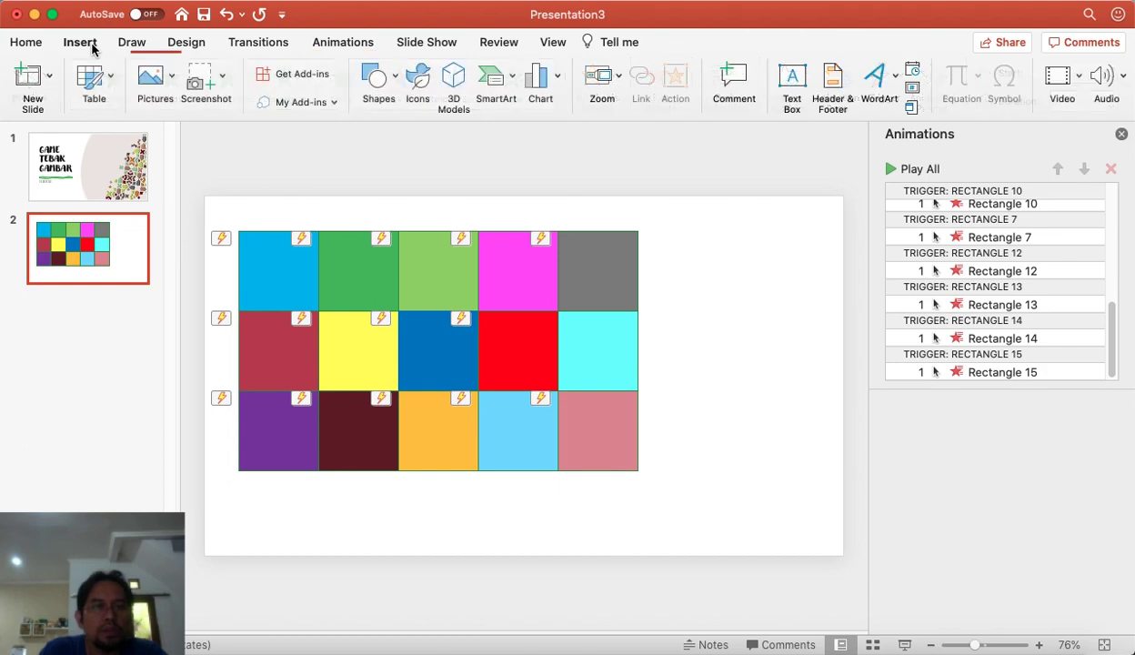
left_click(168, 86)
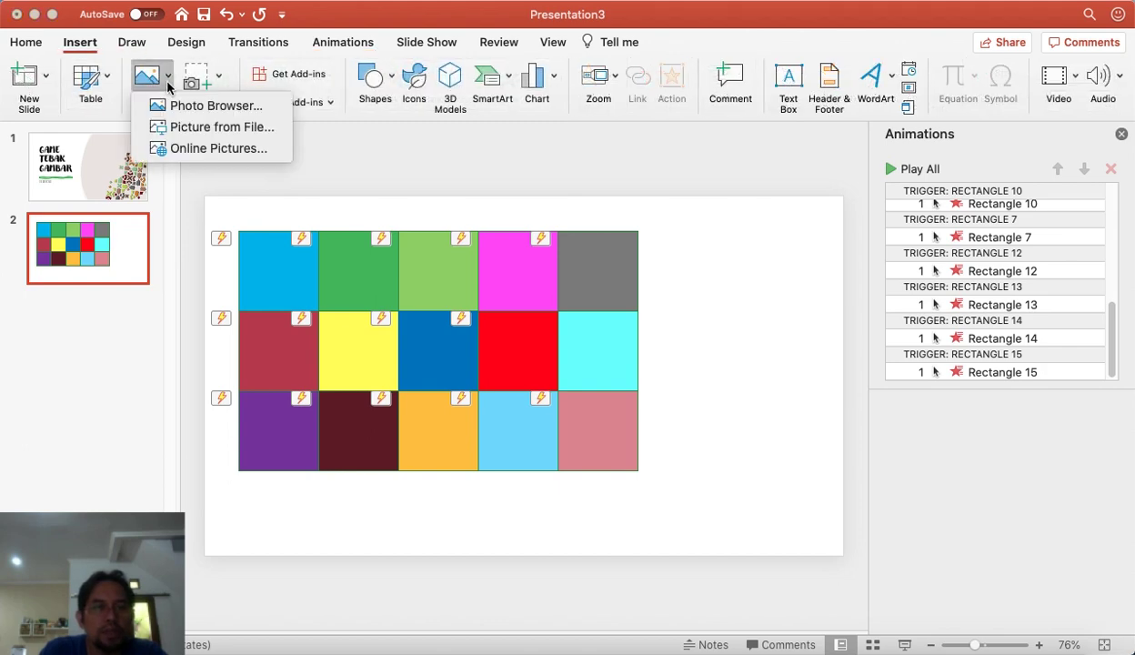
left_click(209, 129)
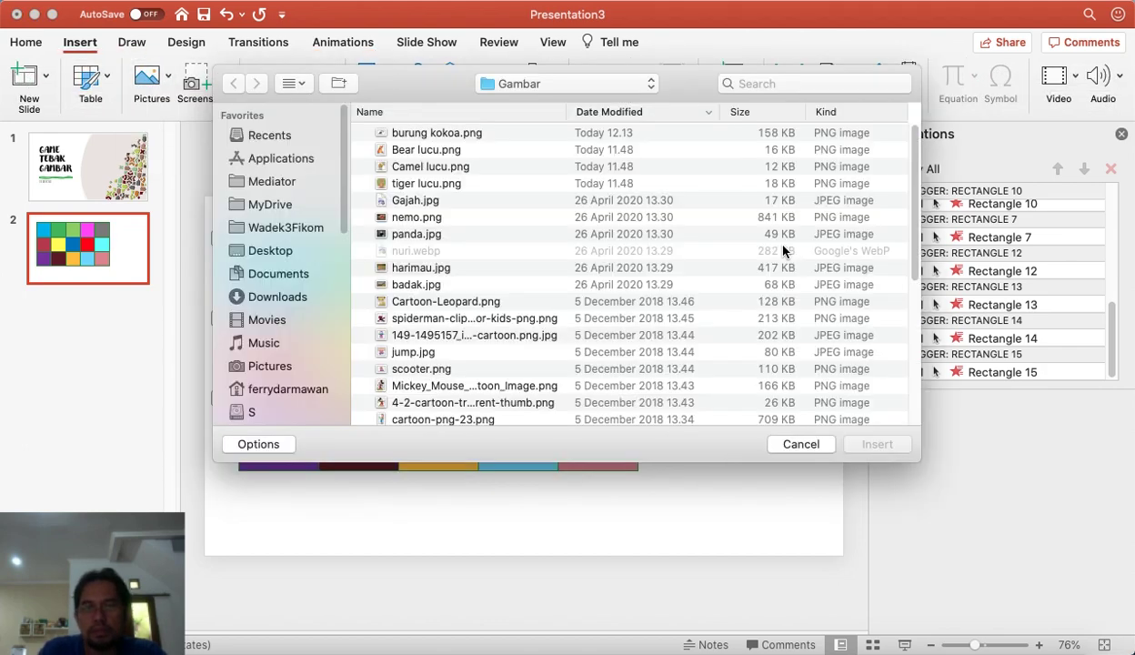
left_click(426, 185)
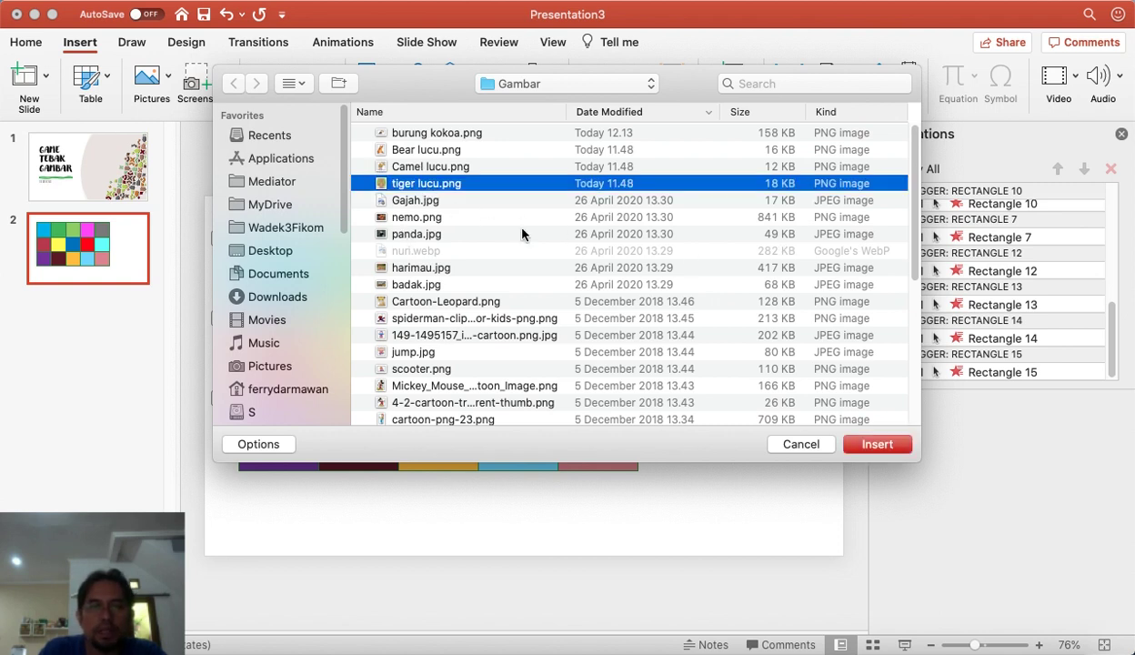
left_click(874, 444)
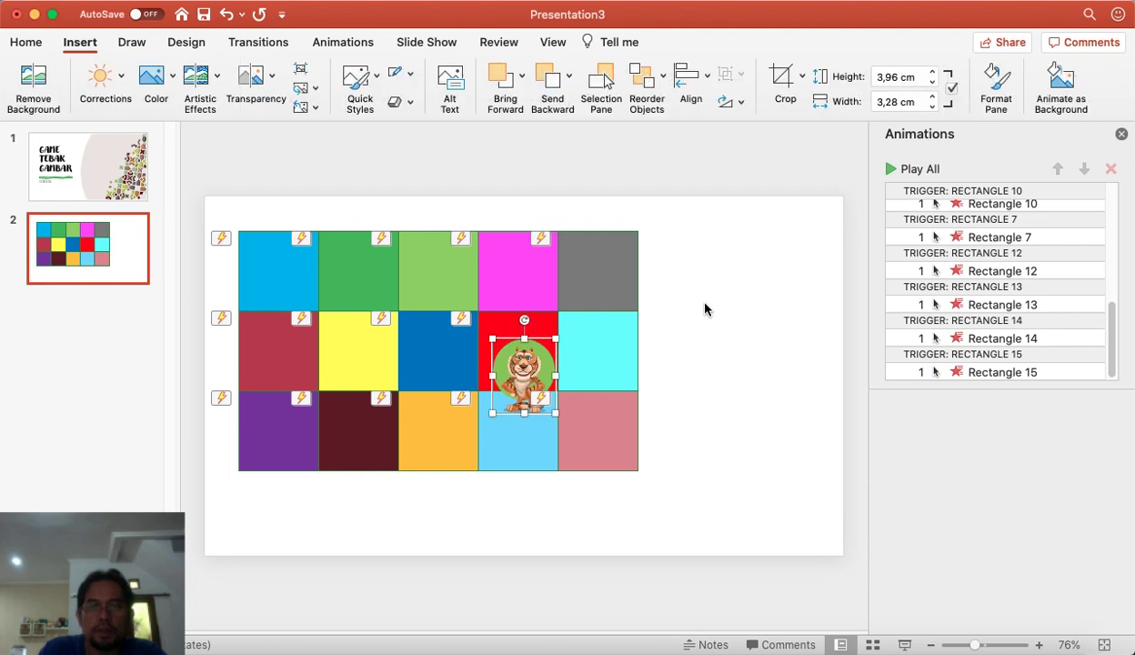
mouse_move(514, 350)
left_mouse_down()
mouse_move(710, 286)
mouse_move(706, 261)
left_mouse_up()
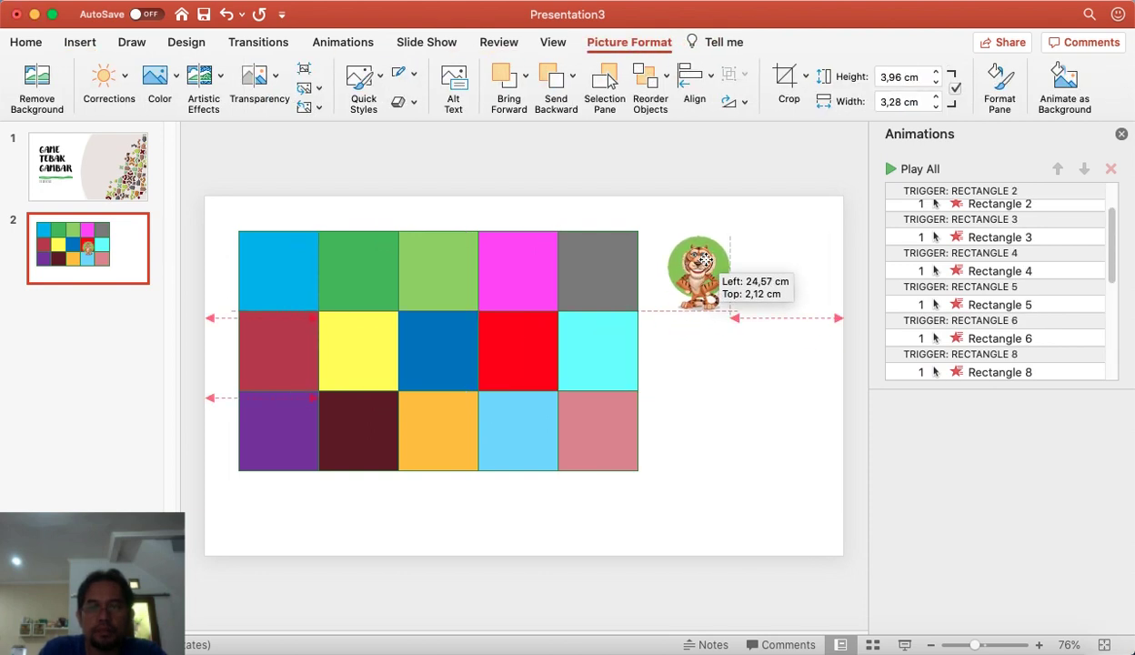
left_click(716, 378)
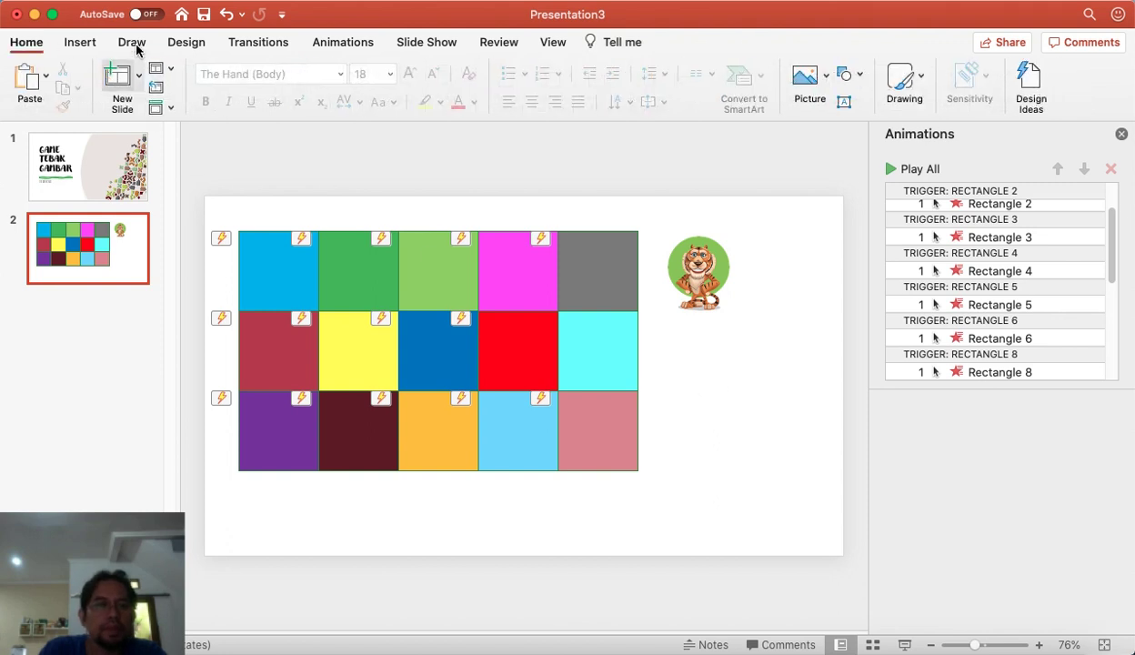
left_click(83, 42)
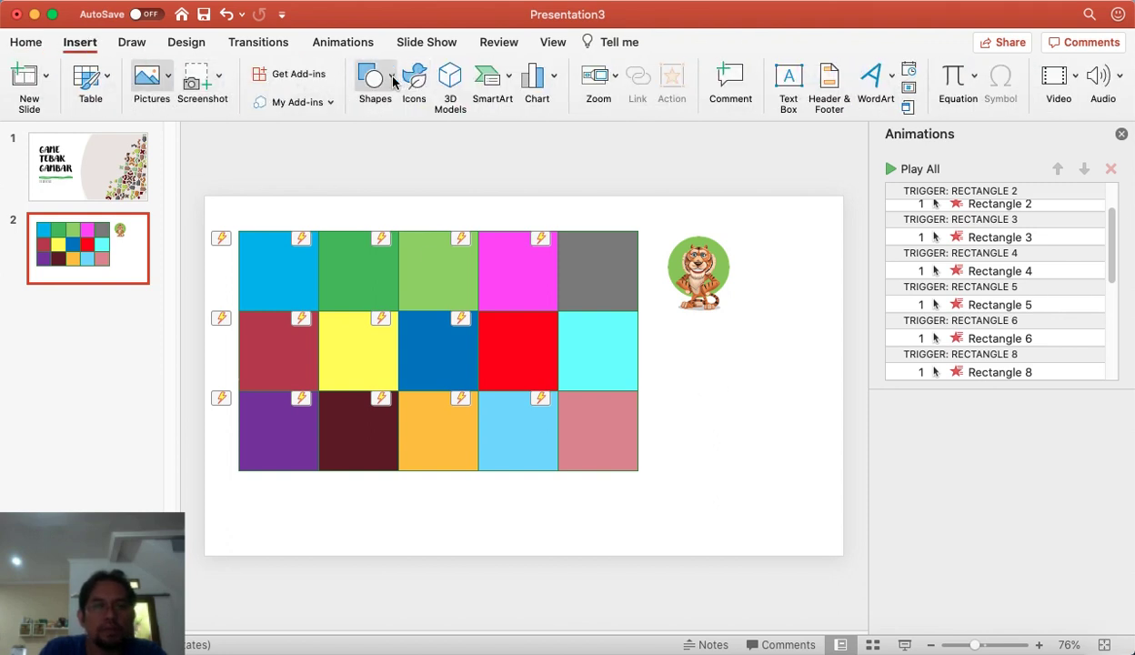
left_click(167, 88)
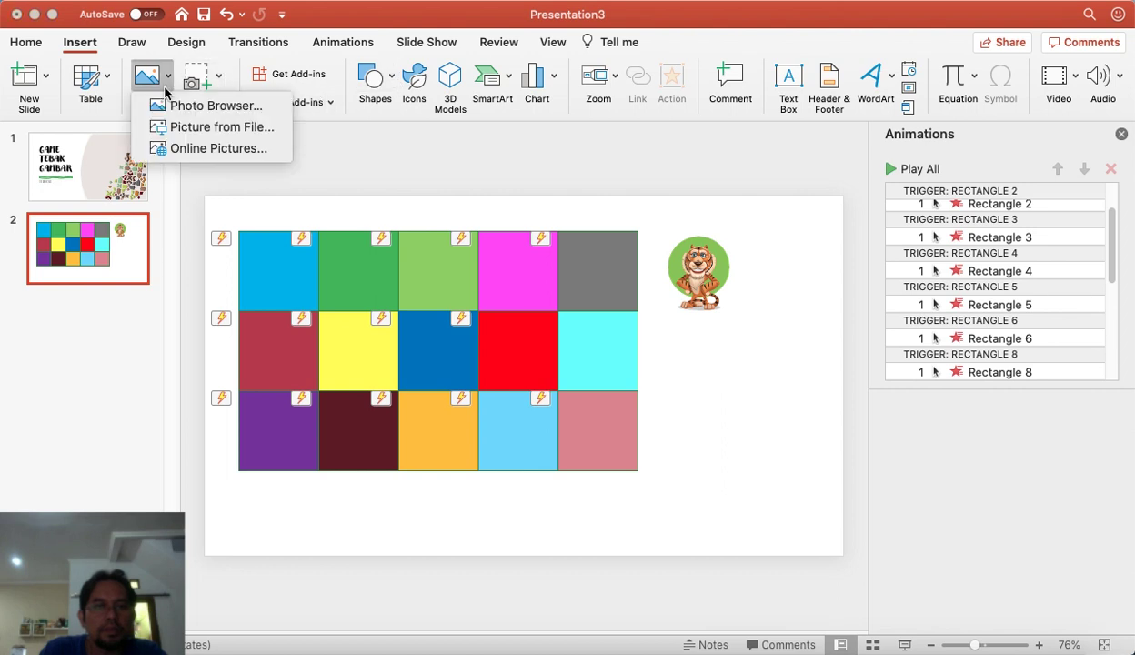
- Insert Camel lucu.png and position it directly below the tiger
left_click(195, 127)
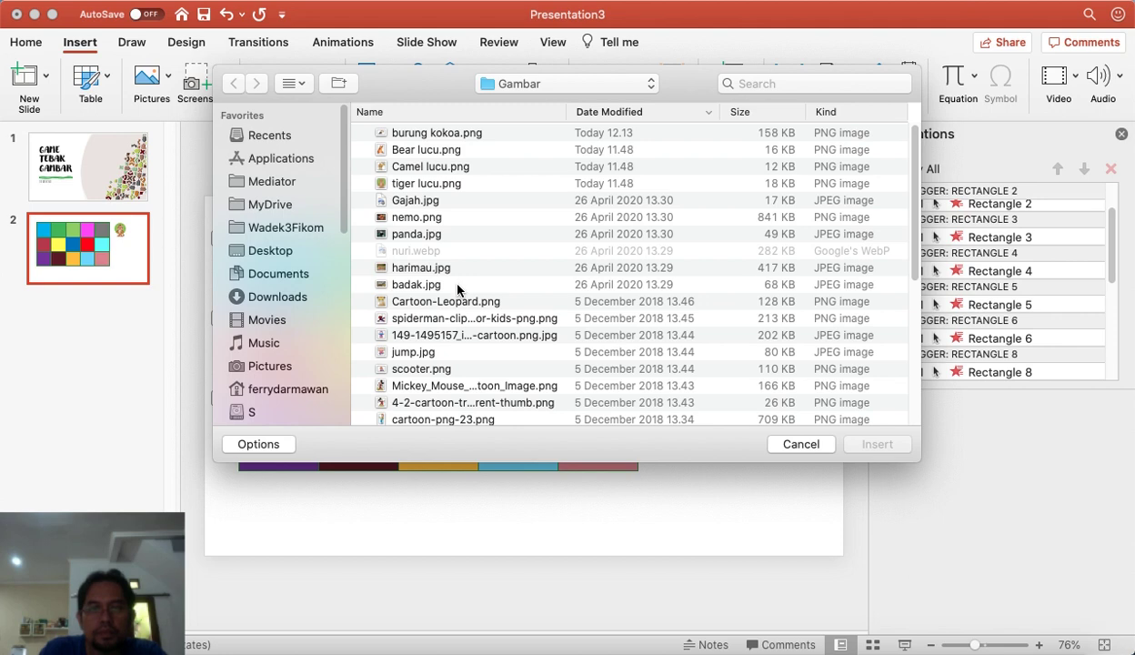
left_click(436, 169)
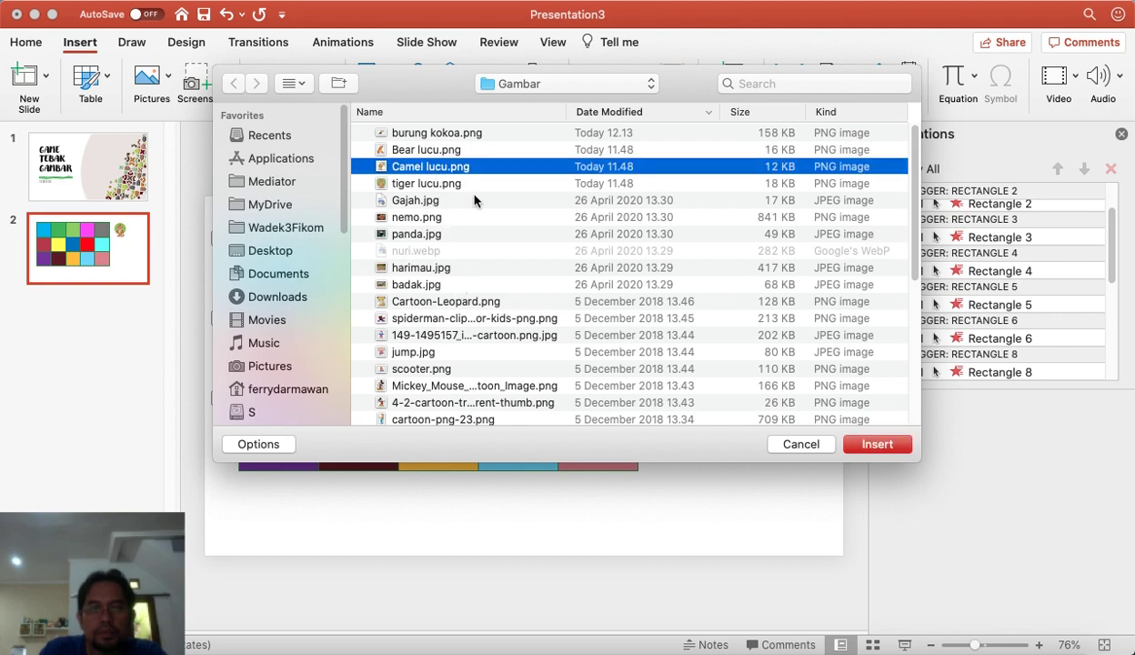
left_click(862, 449)
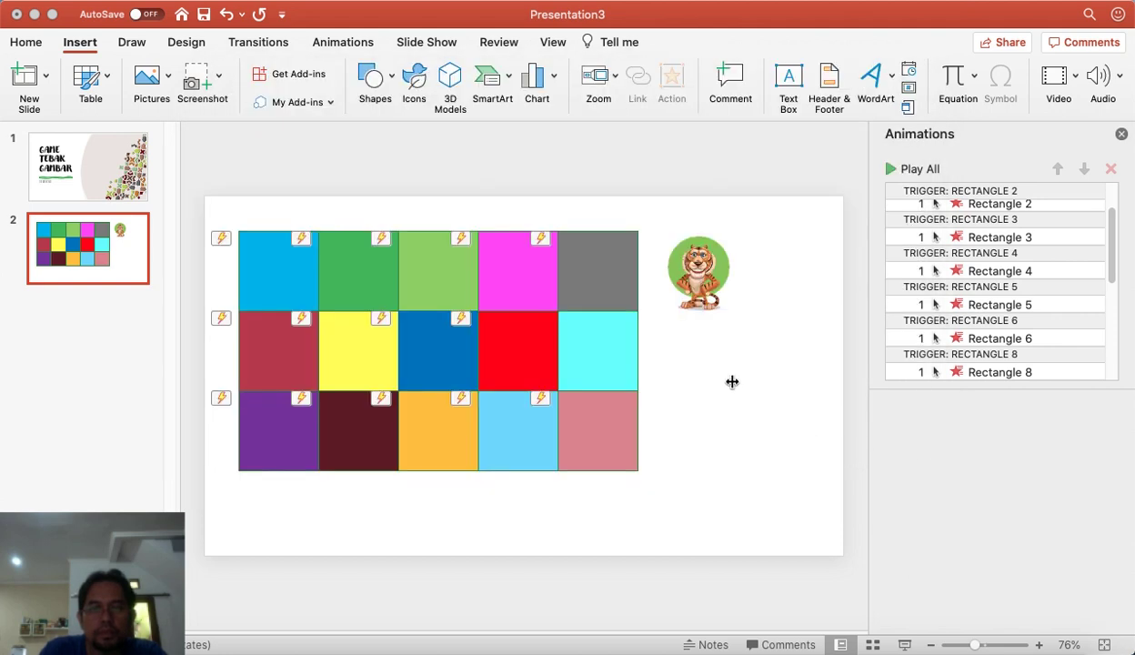
mouse_move(541, 357)
left_mouse_down()
mouse_move(713, 345)
mouse_move(707, 351)
left_mouse_up()
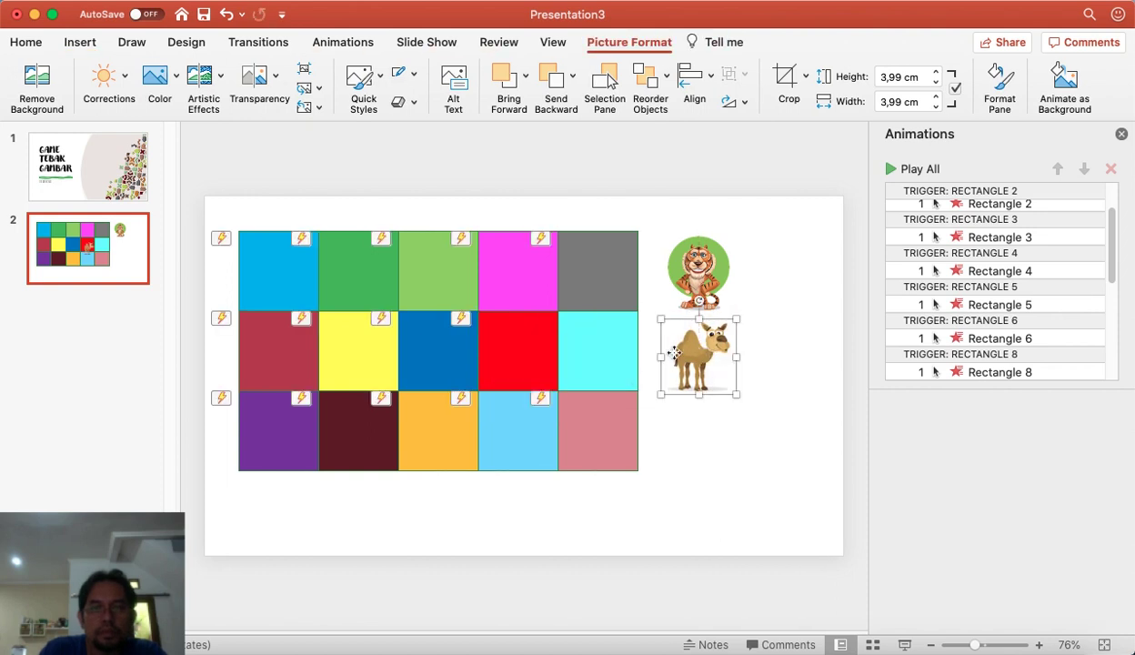
- Preview nemo.png in the Picture from File dialog, then cancel without inserting it
left_click(91, 45)
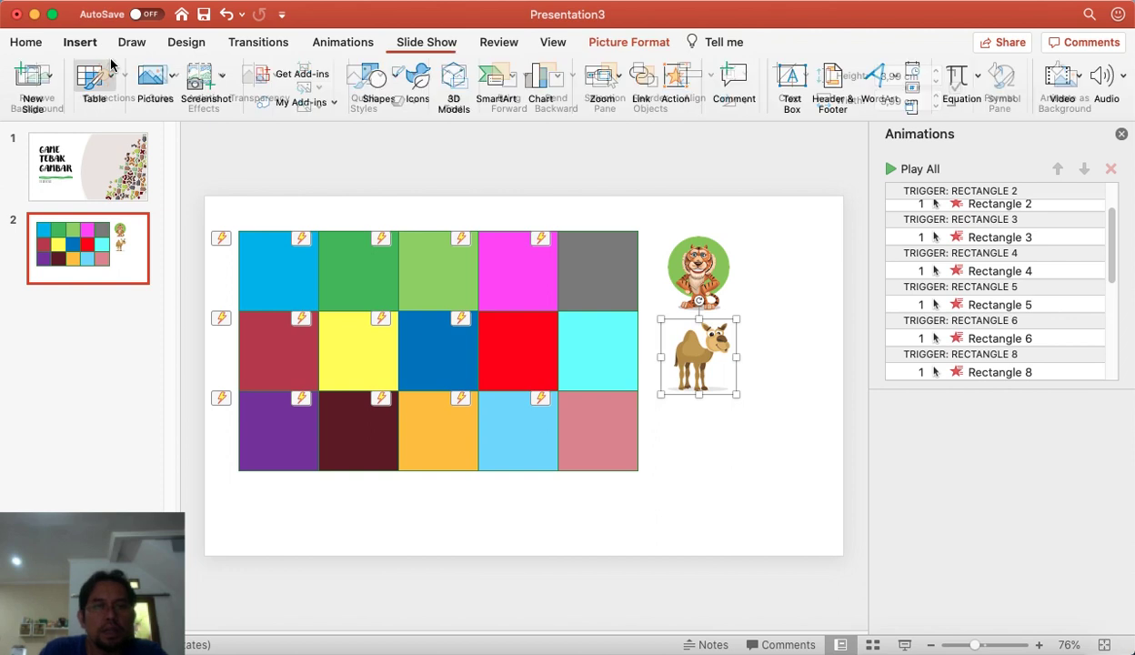
left_click(169, 85)
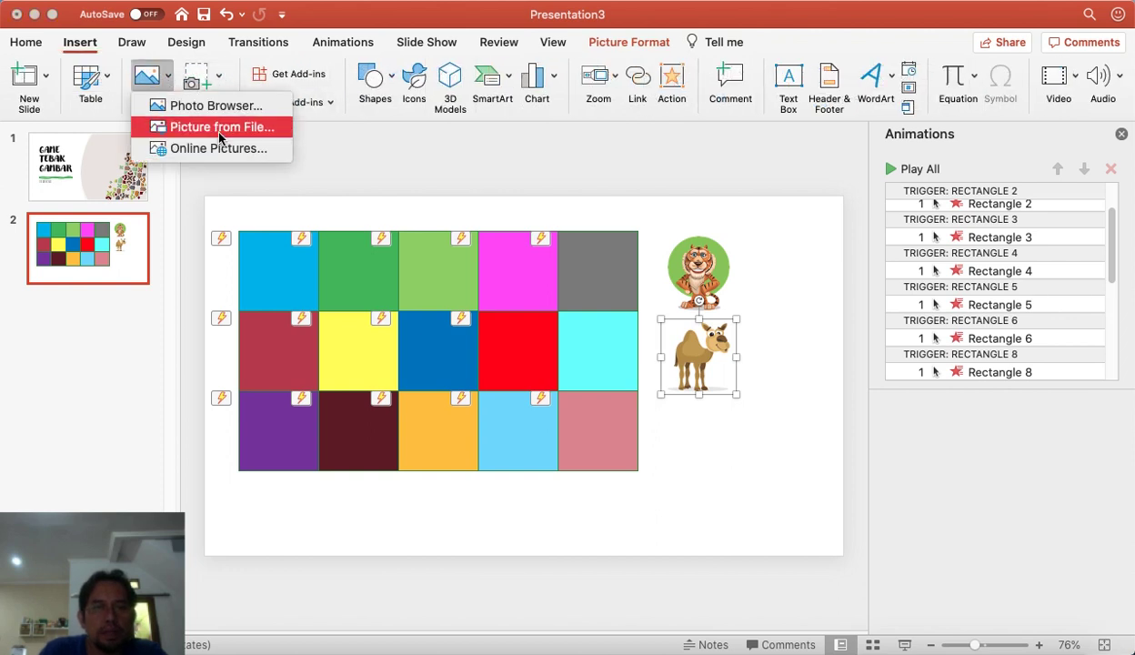
left_click(218, 127)
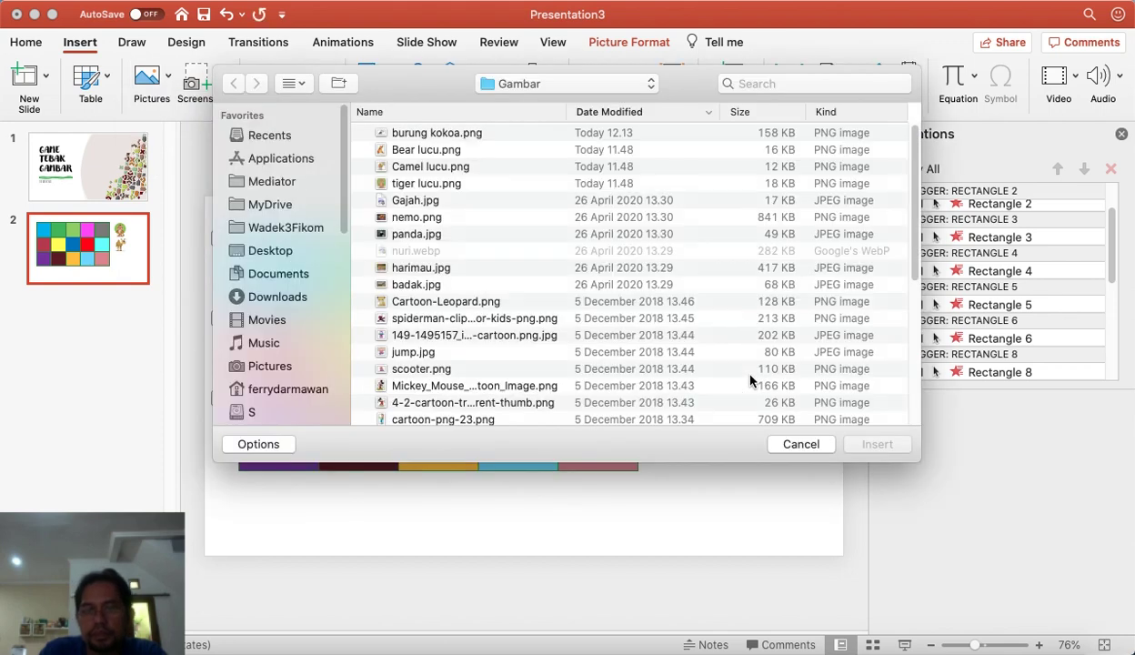
scroll(525, 332, "down", 10)
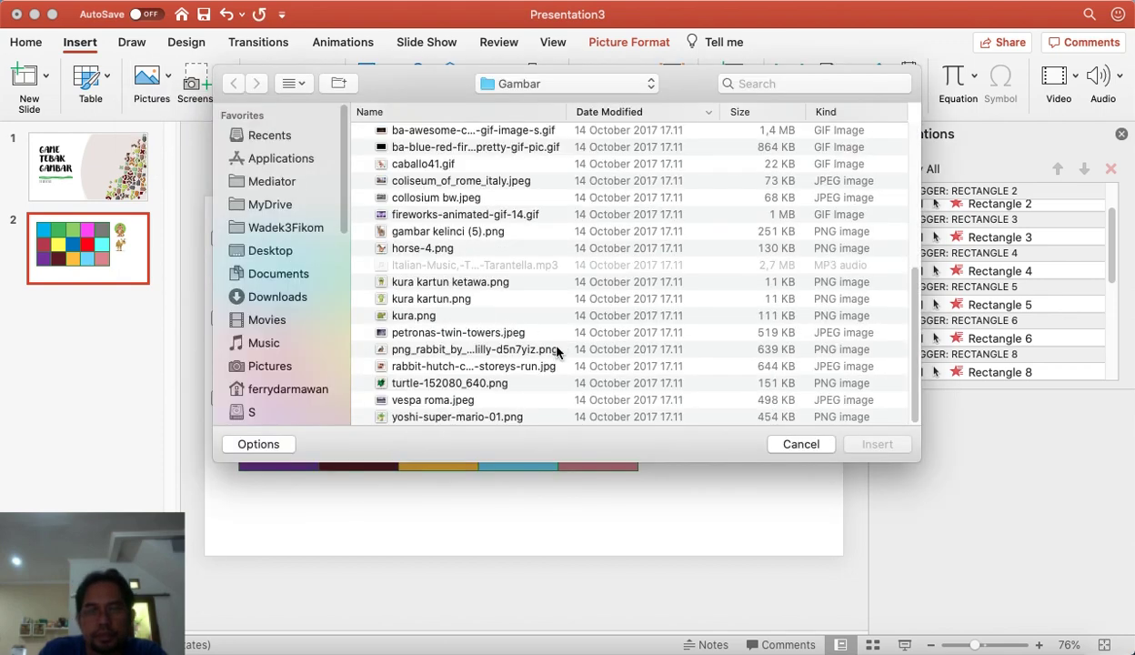
scroll(440, 419, "up", 5)
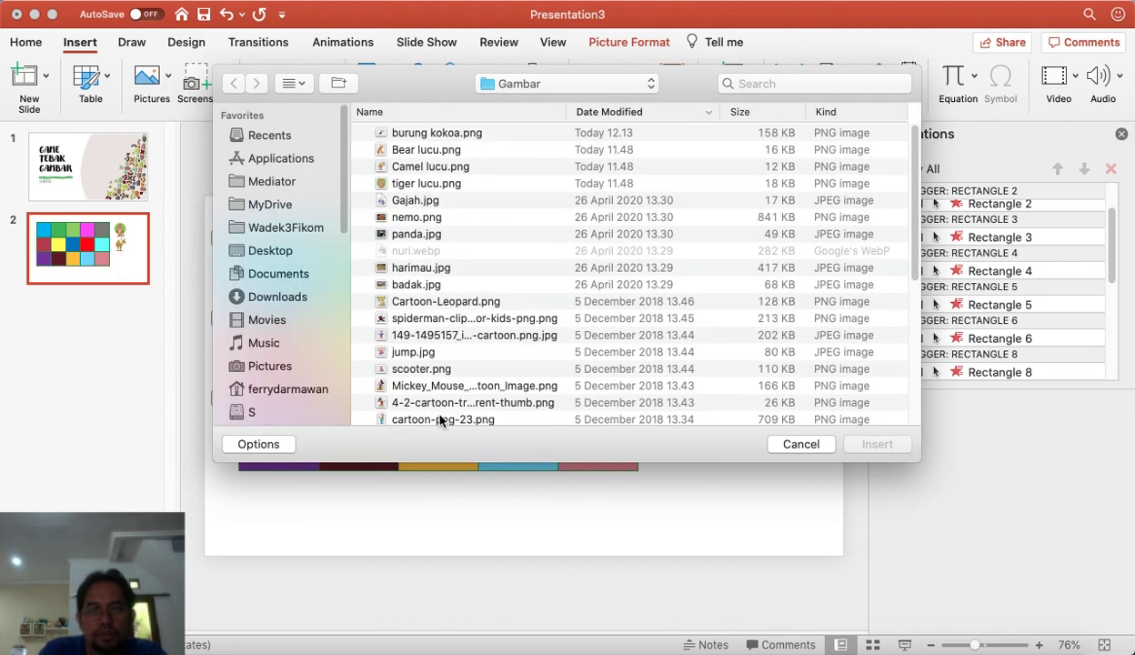
left_click(416, 218)
key("space")
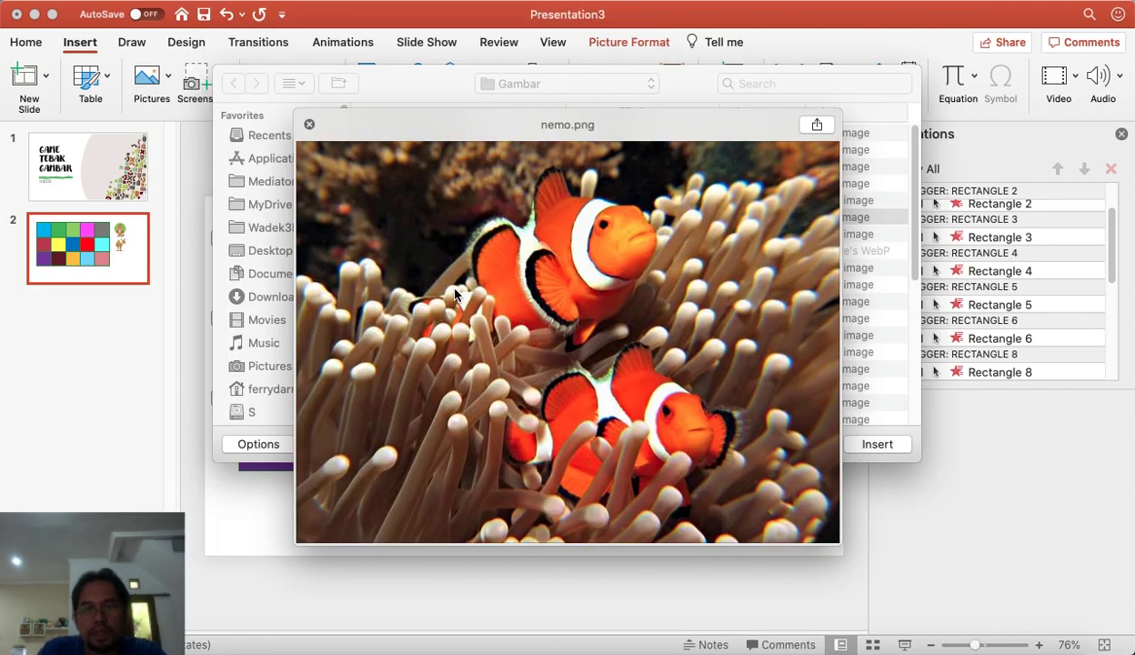
key("space")
scroll(428, 273, "down", 3)
scroll(422, 278, "down", 2)
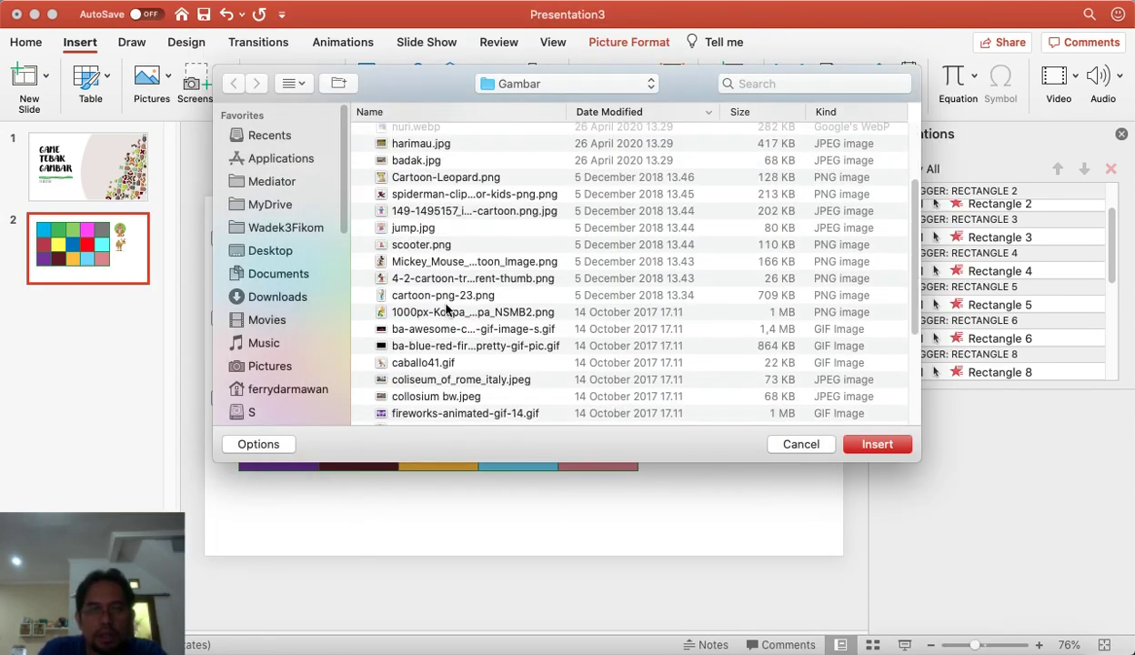
scroll(431, 380, "down", 5)
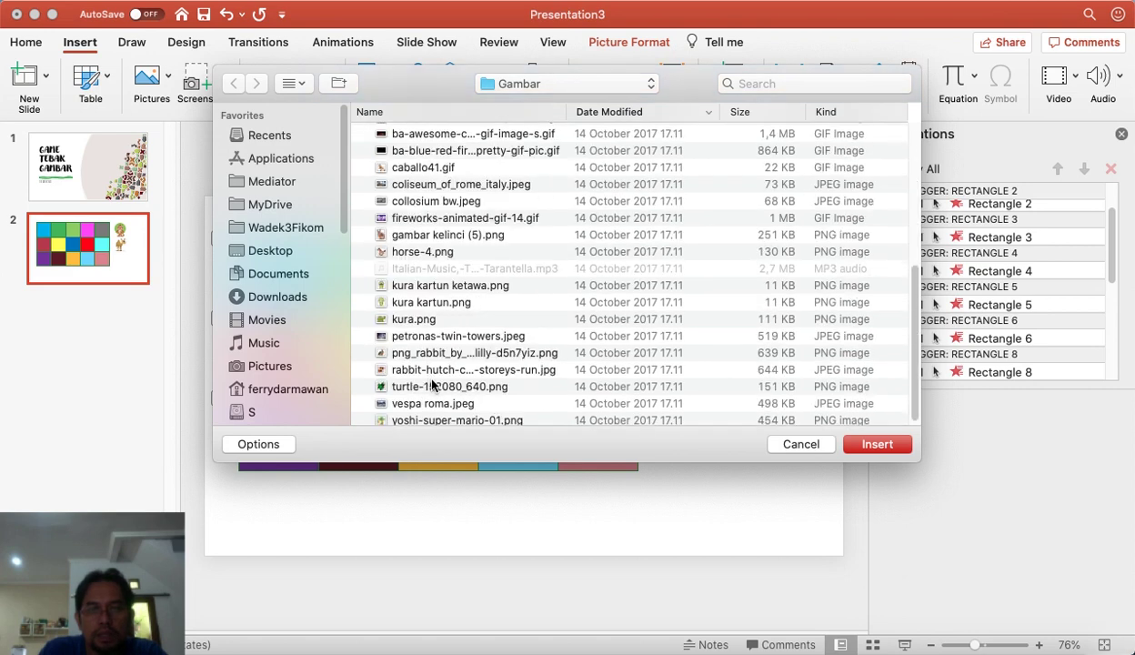
scroll(540, 351, "up", 2)
left_click(797, 443)
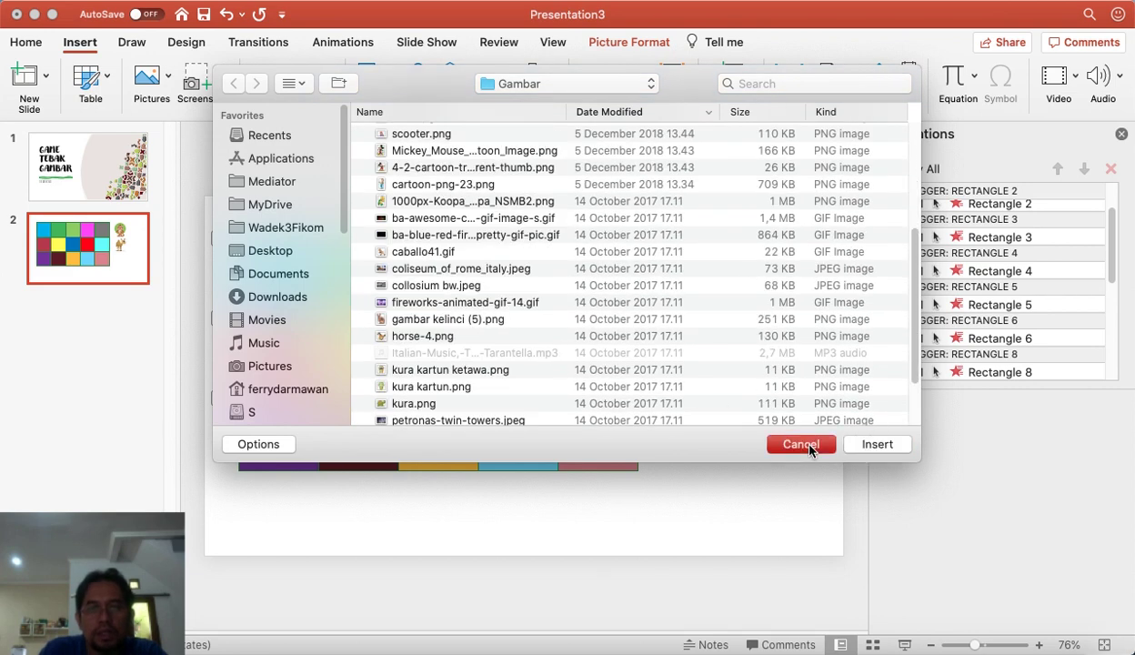
left_click(159, 80)
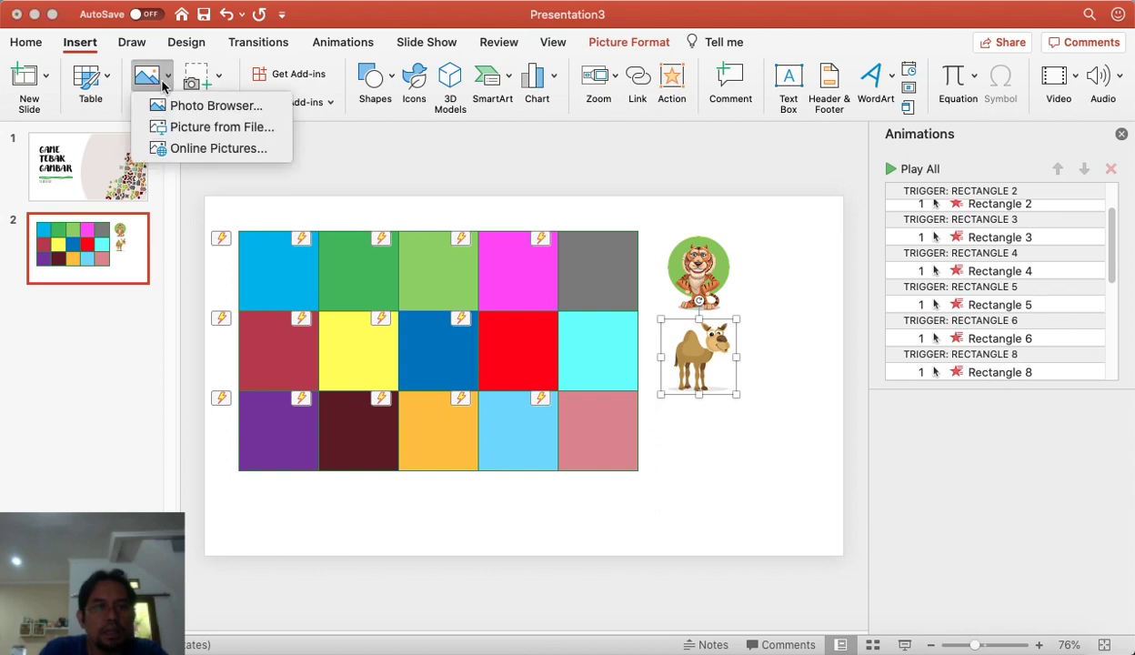
- Run an online picture search for 'nemo'
left_click(206, 145)
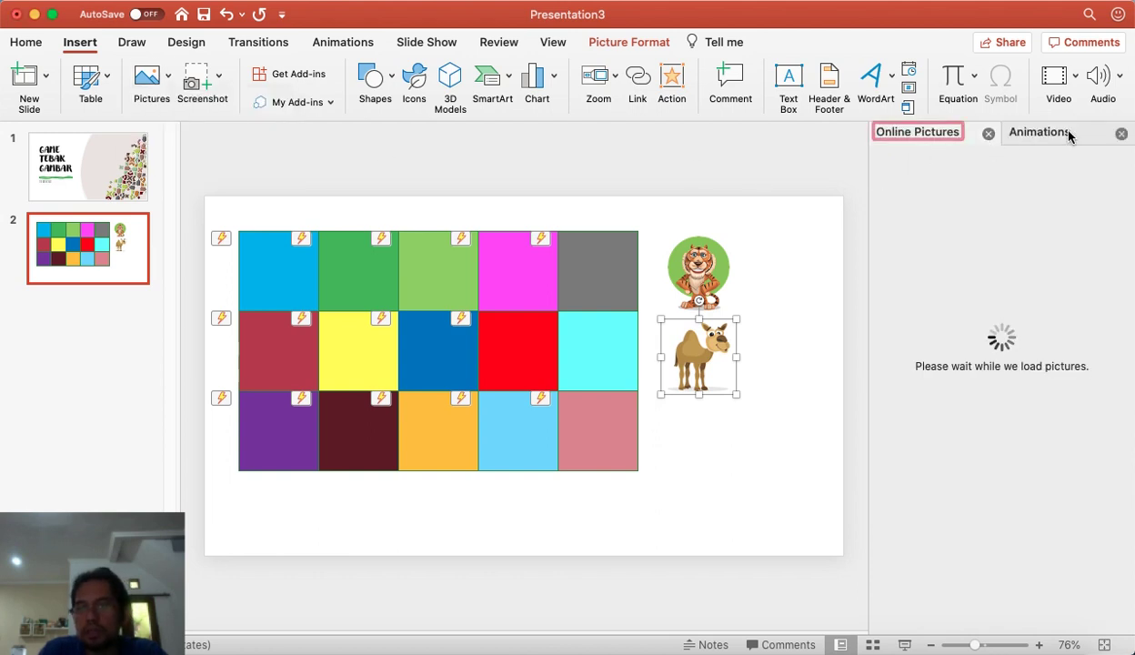
left_click(1042, 137)
left_click(927, 134)
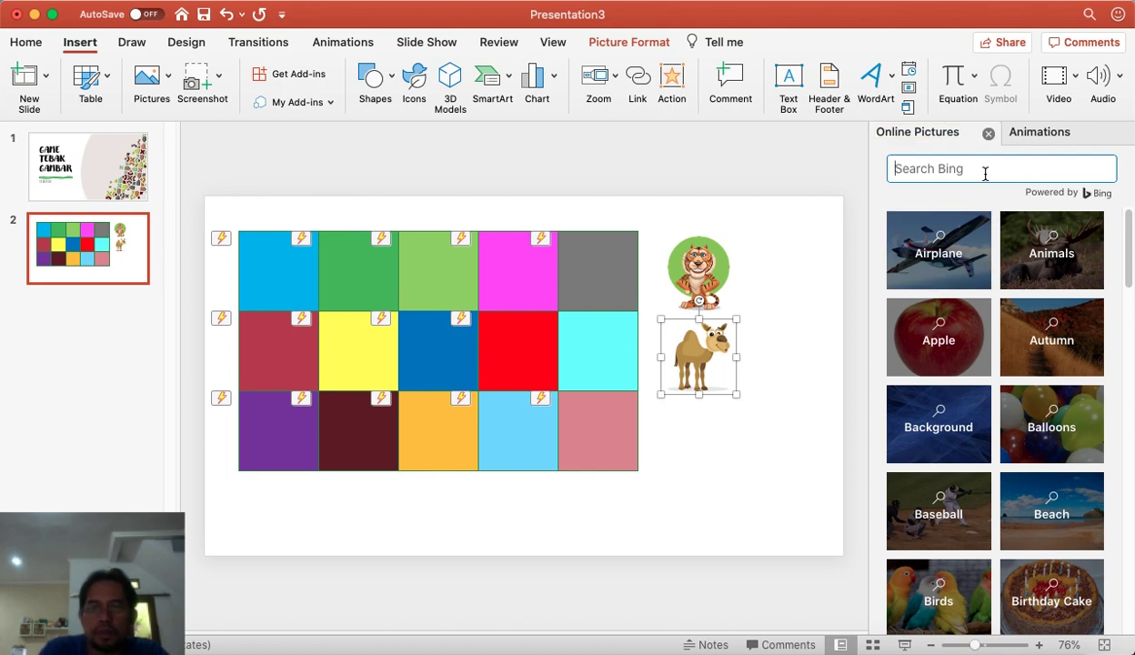
type("nemo")
key("Return")
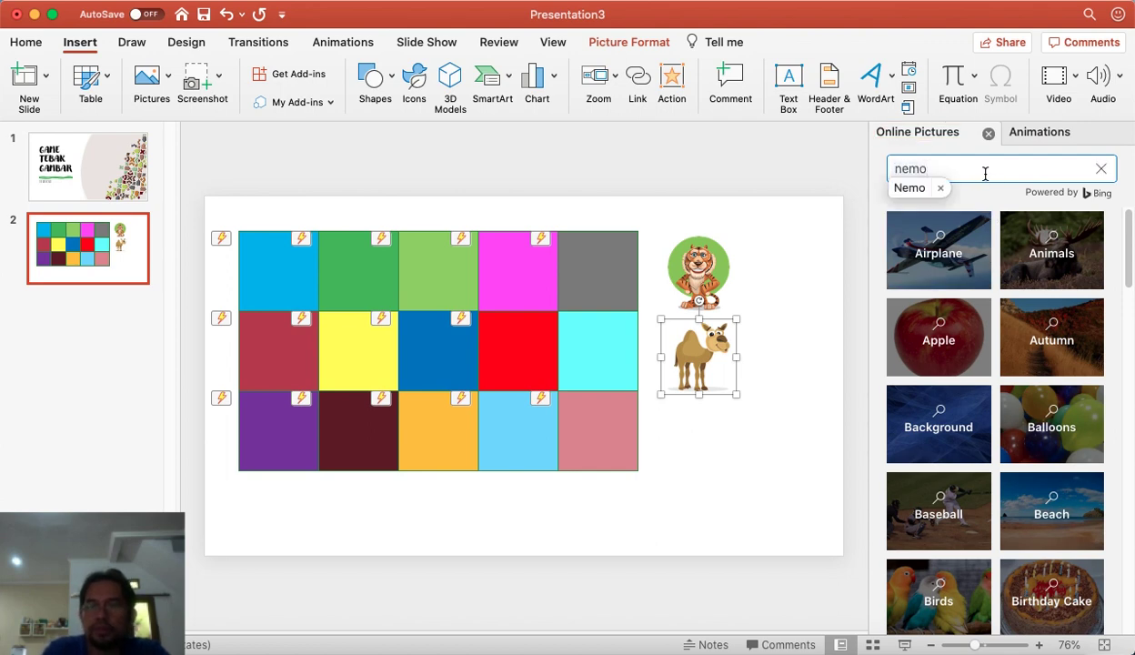
- Insert the cartoon Nemo image from the search results onto slide 2
scroll(1081, 273, "down", 3)
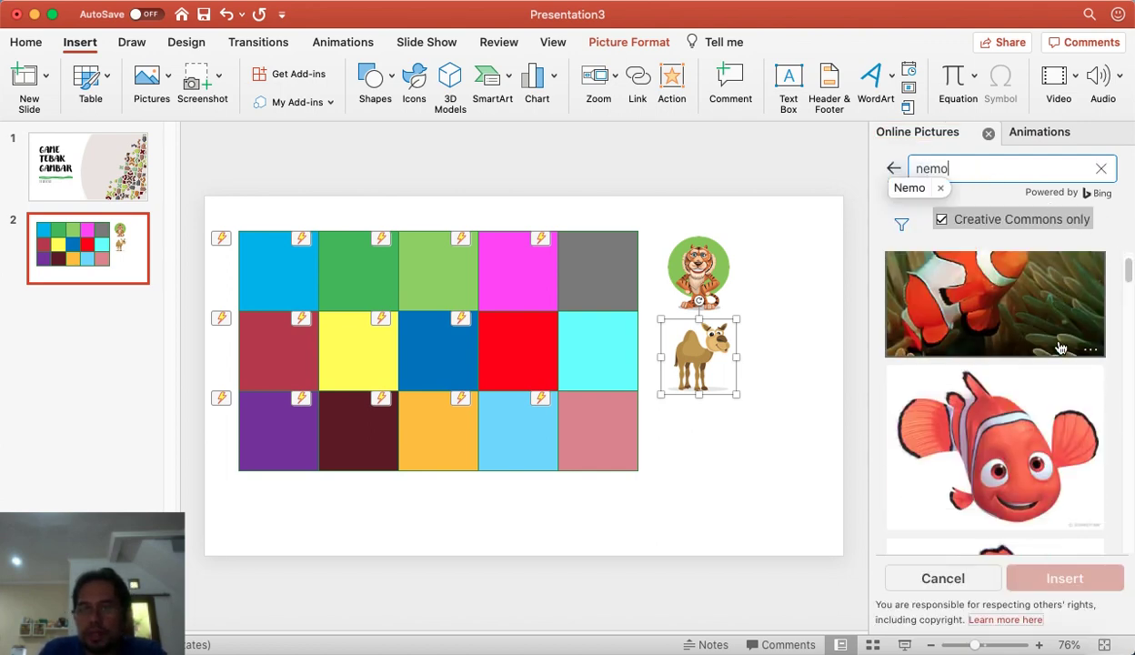
scroll(1073, 382, "down", 2)
scroll(1069, 395, "down", 1)
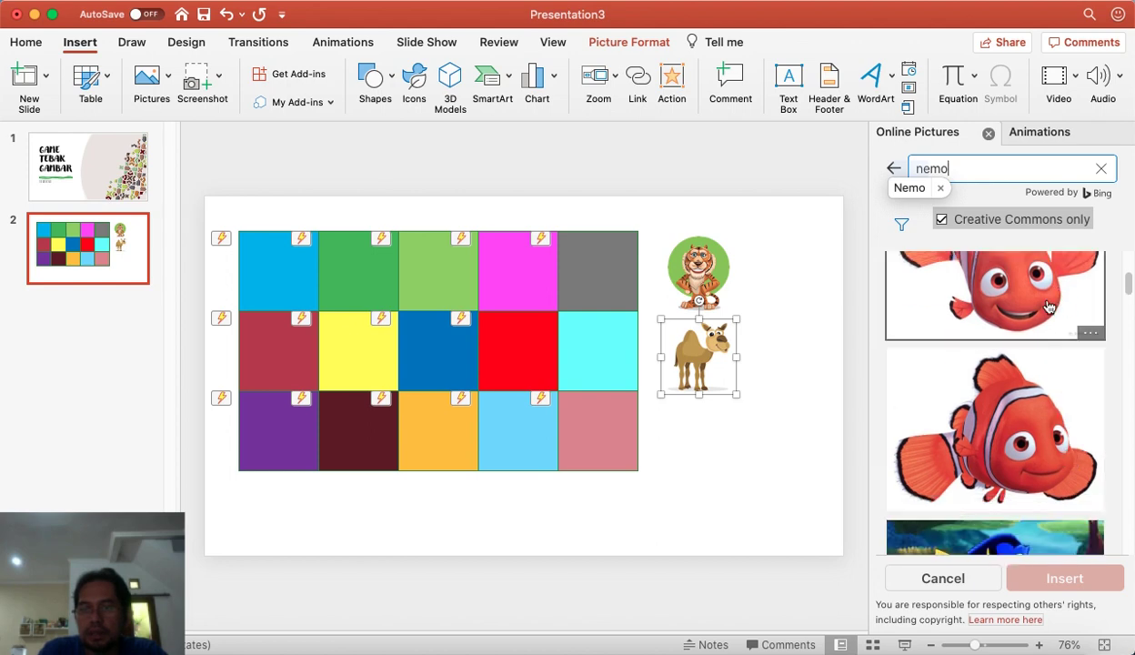
scroll(1048, 374, "down", 3)
scroll(1050, 374, "down", 2)
scroll(1049, 374, "up", 1)
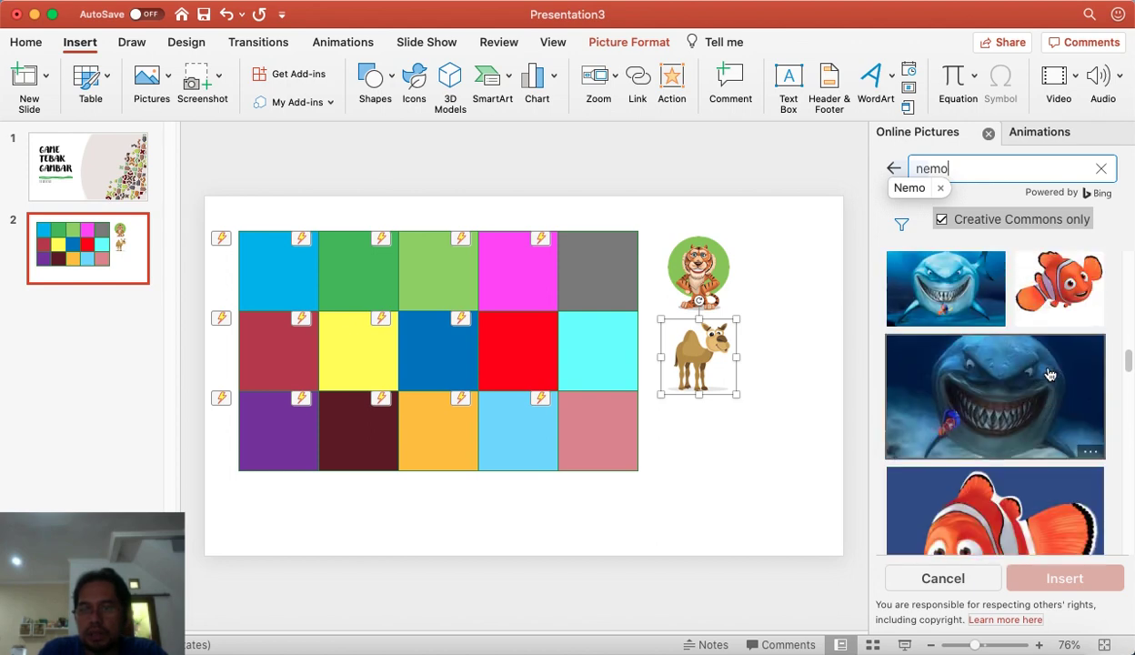
scroll(1049, 374, "up", 1)
scroll(1050, 373, "up", 2)
scroll(1050, 374, "up", 1)
scroll(1050, 374, "down", 1)
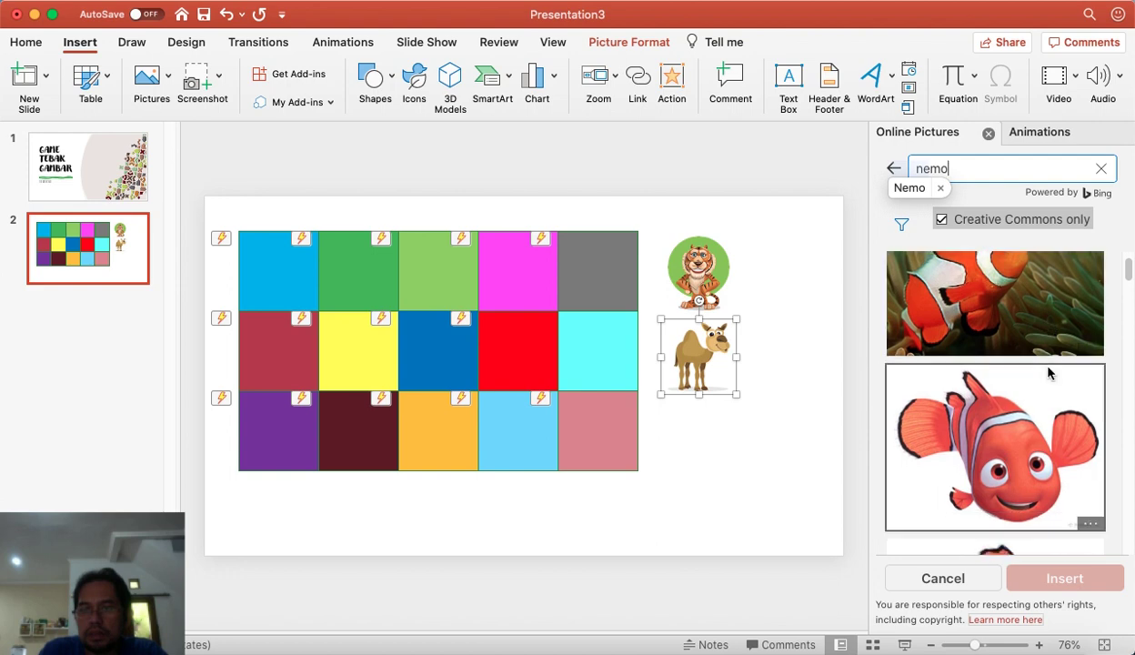
left_click(1049, 419)
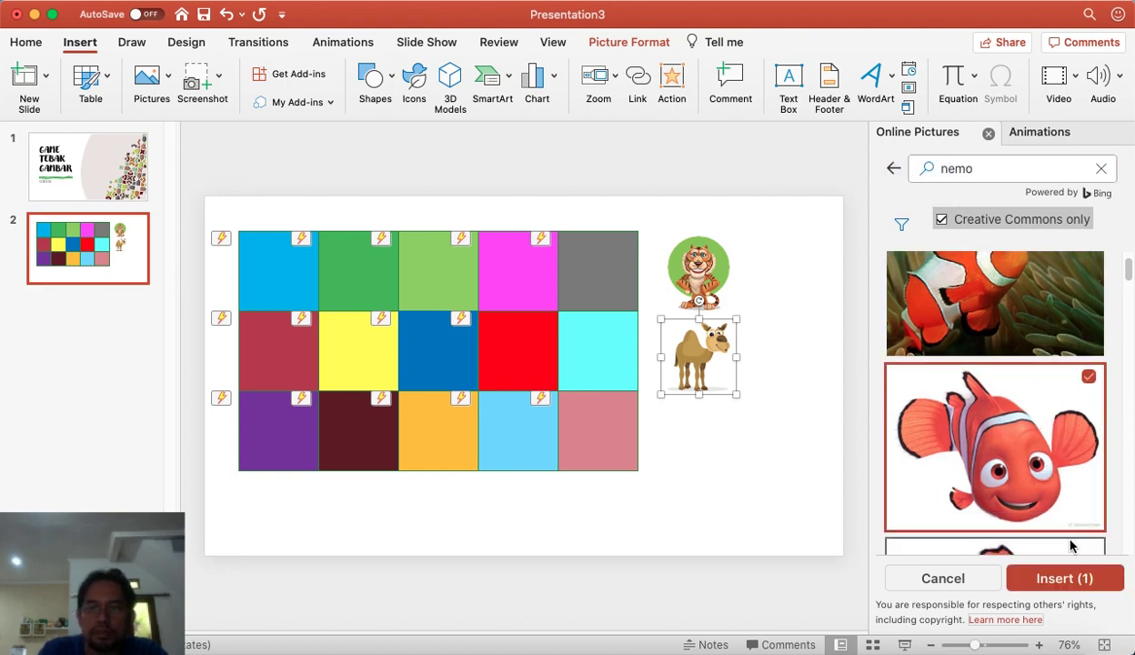
left_click(1077, 578)
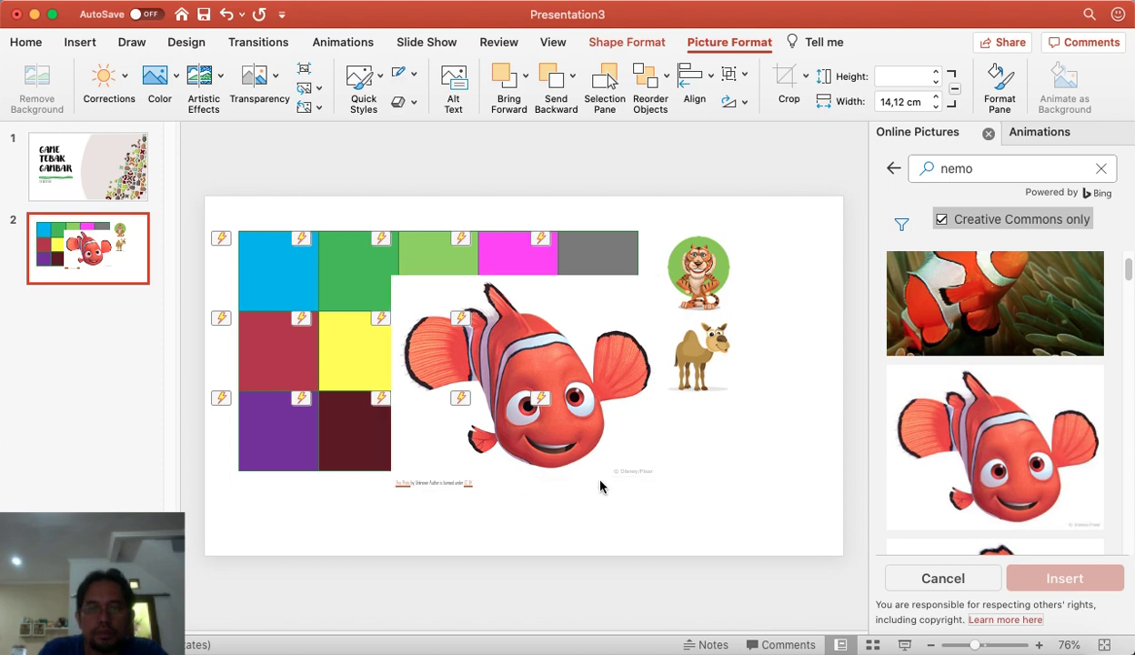
- Delete Nemo's credit caption, then shrink the picture and place it below the camel
left_click(479, 482)
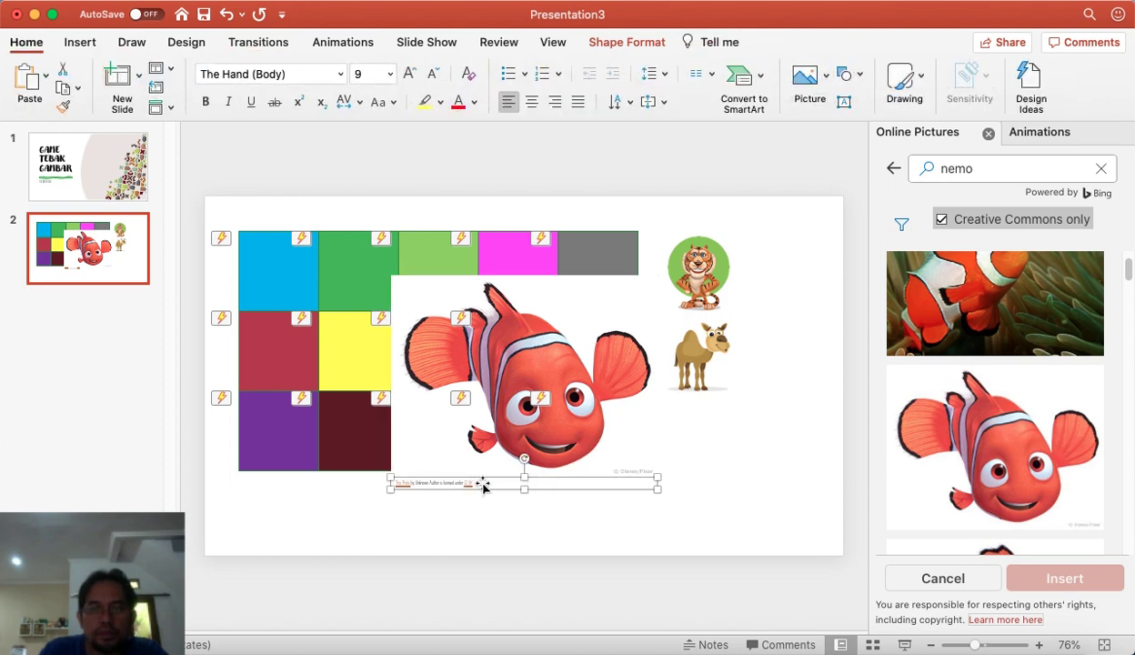
key("Delete")
left_click(619, 400)
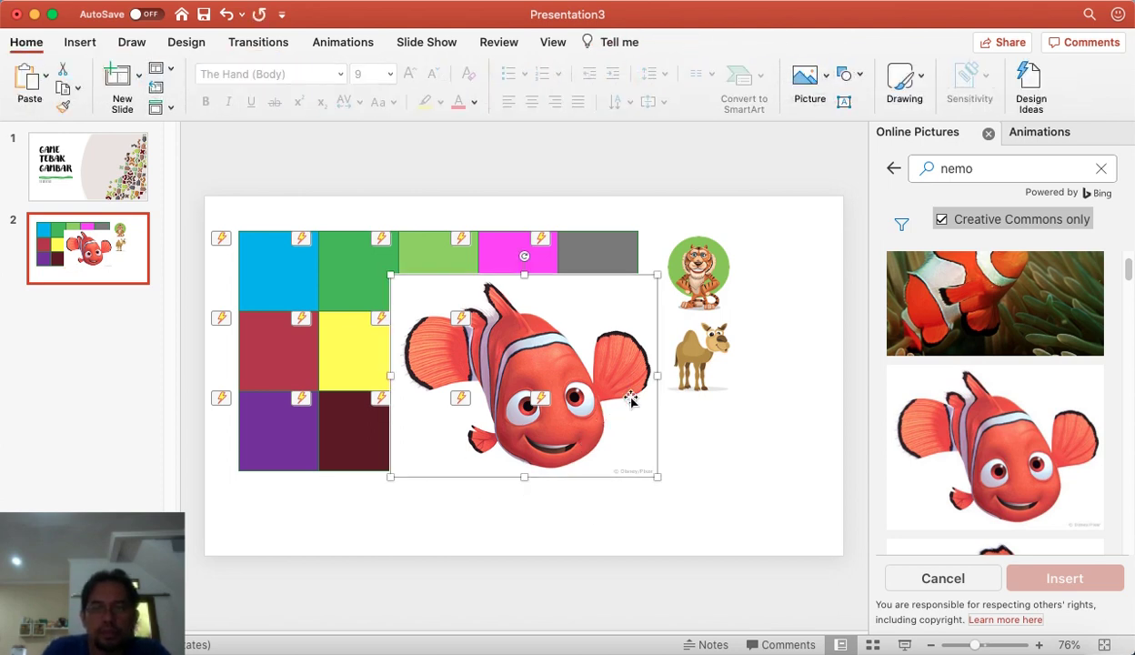
left_click_drag(657, 276, 532, 375)
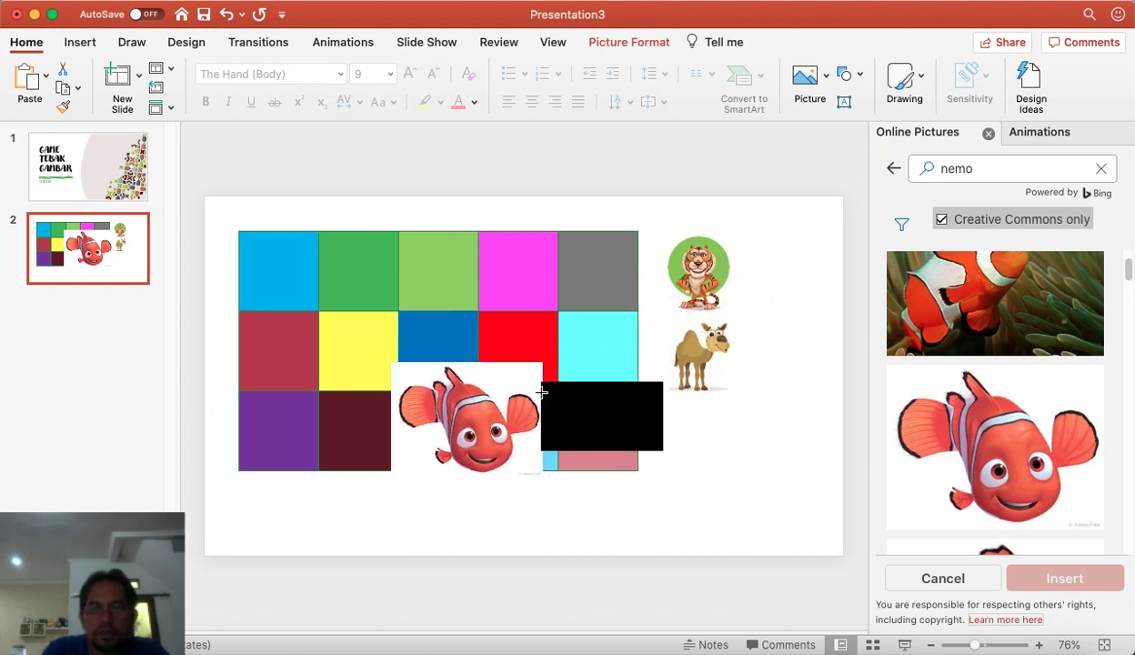
mouse_move(460, 409)
left_mouse_down()
mouse_move(673, 446)
mouse_move(741, 439)
left_mouse_up()
left_click_drag(797, 396, 710, 444)
left_click(771, 491)
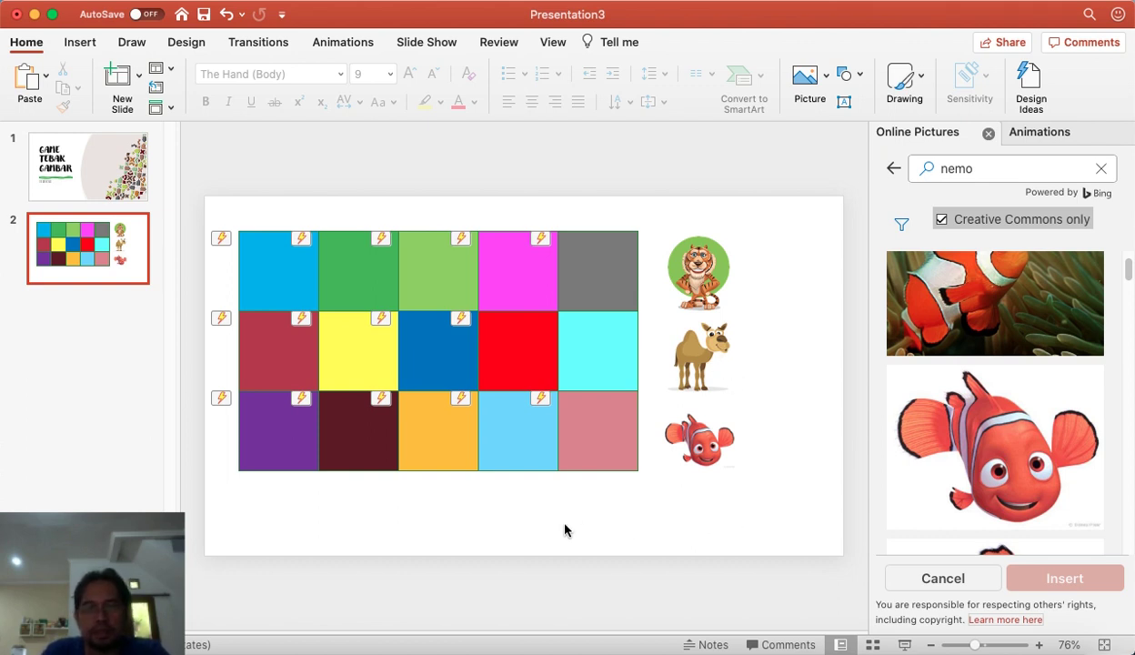
- Compare the tiger, camel and Nemo picture sizes by selecting each in turn
left_click(717, 269)
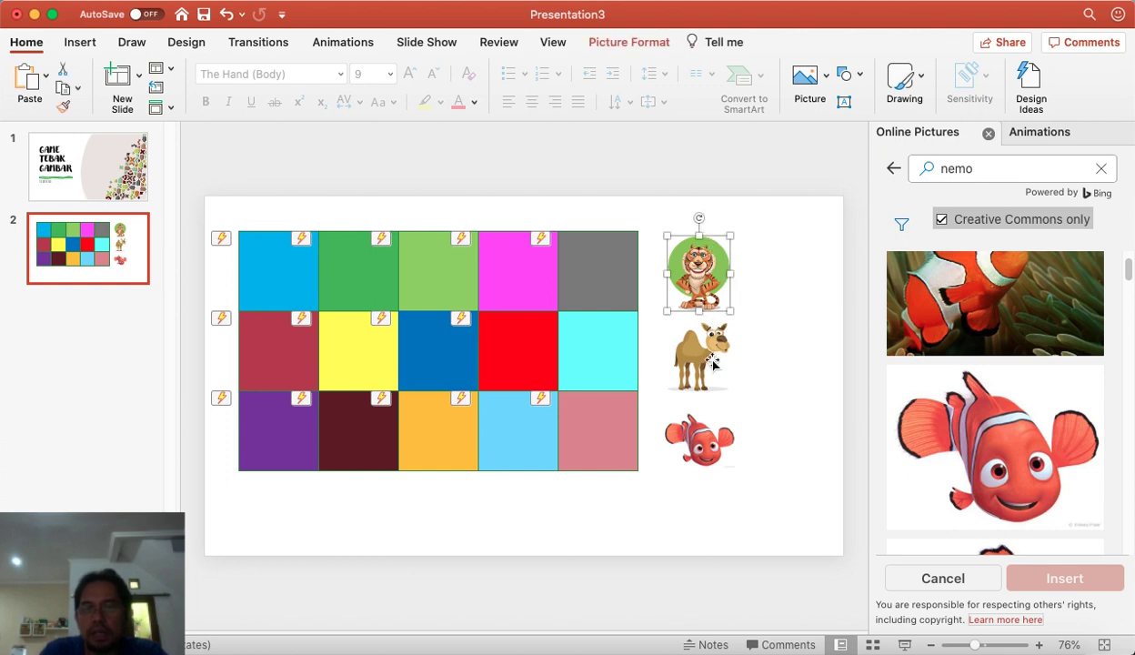
left_click(696, 353)
left_click(712, 446)
left_click(697, 273)
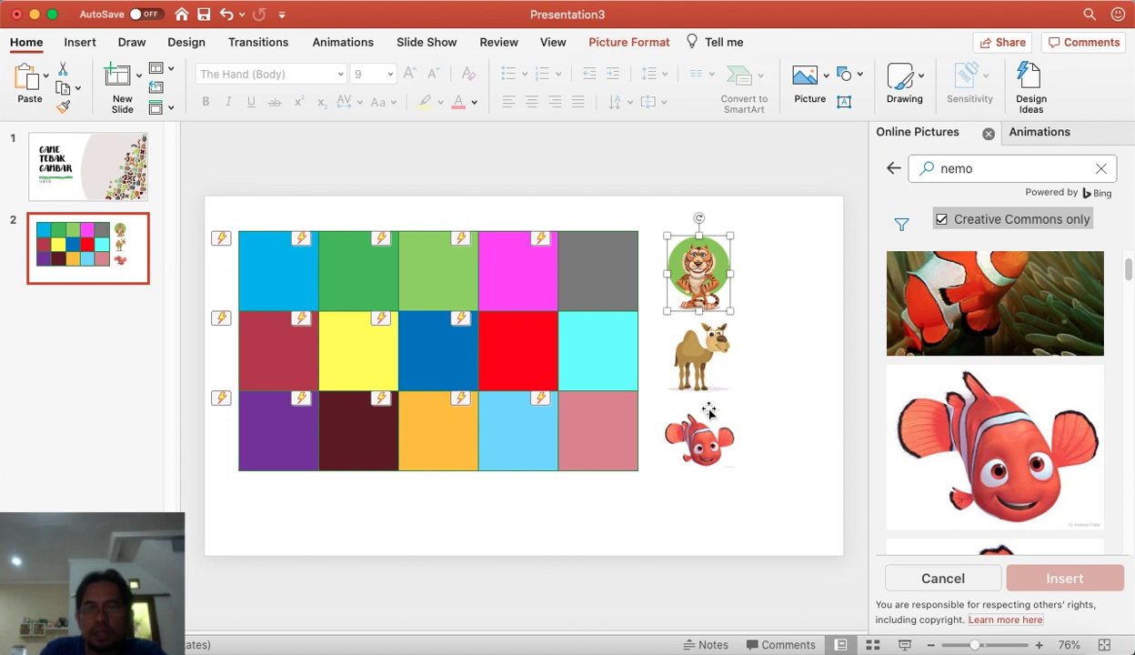
left_click(697, 435)
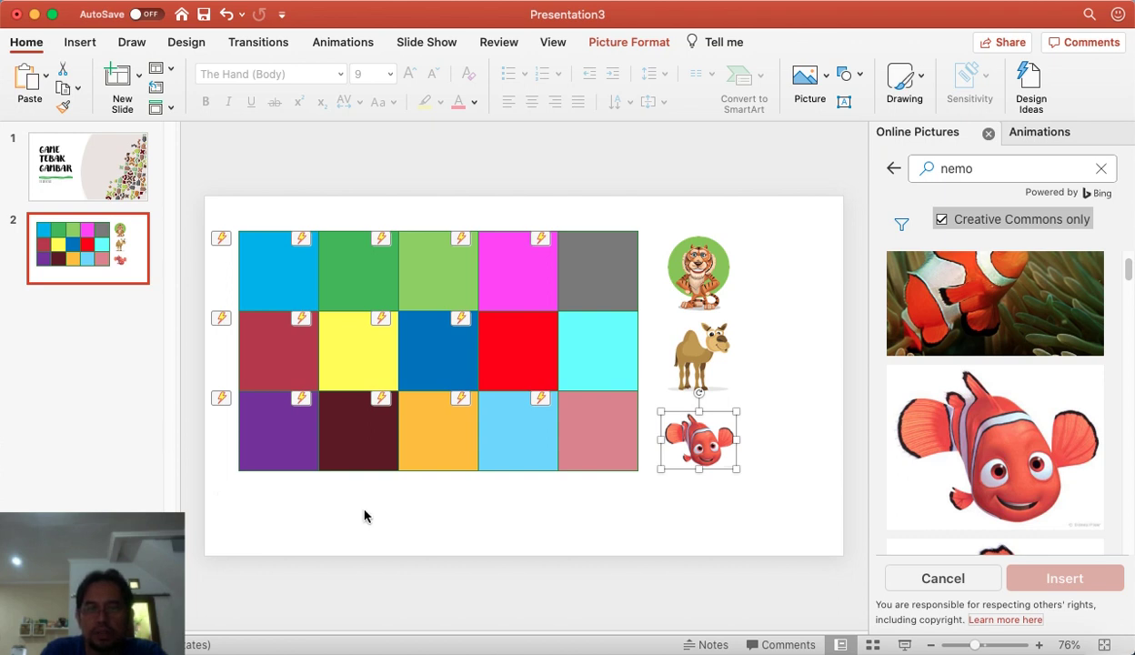
left_click(391, 506)
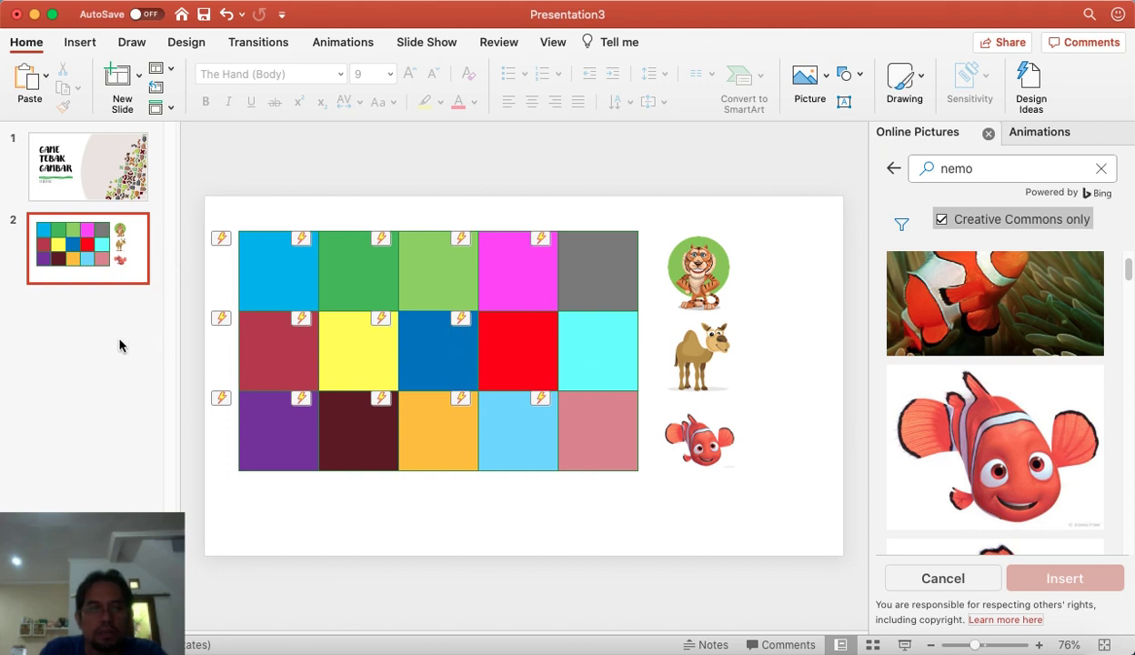
- Add a new Blank slide 3 and insert nemo.png onto it
left_click(138, 76)
left_click(233, 217)
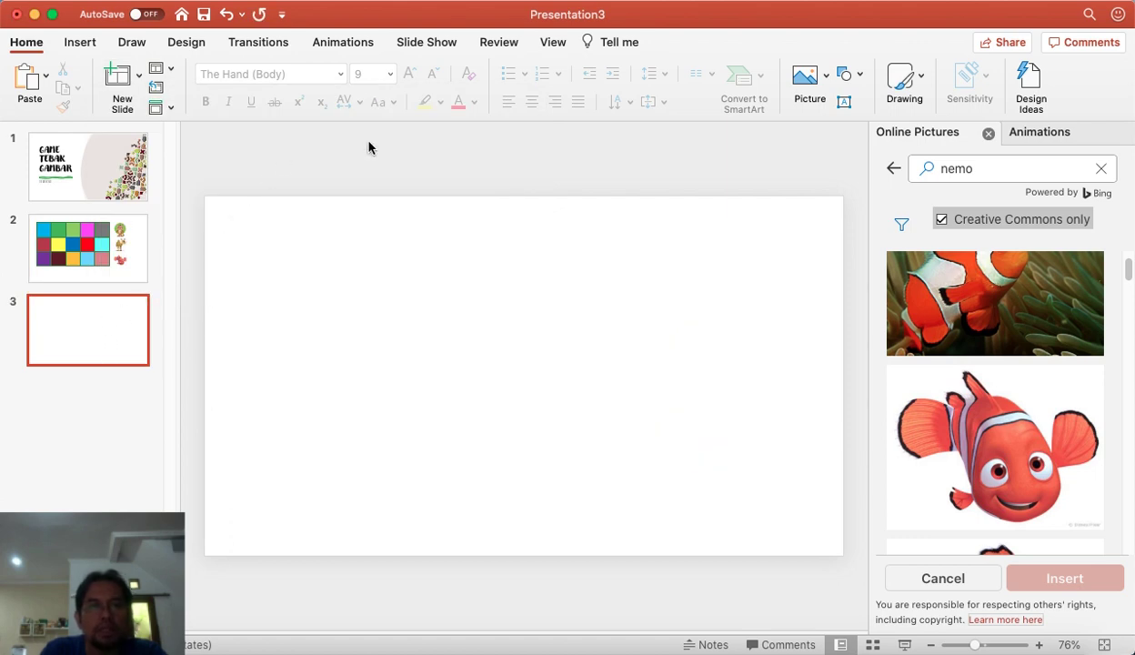
left_click(84, 43)
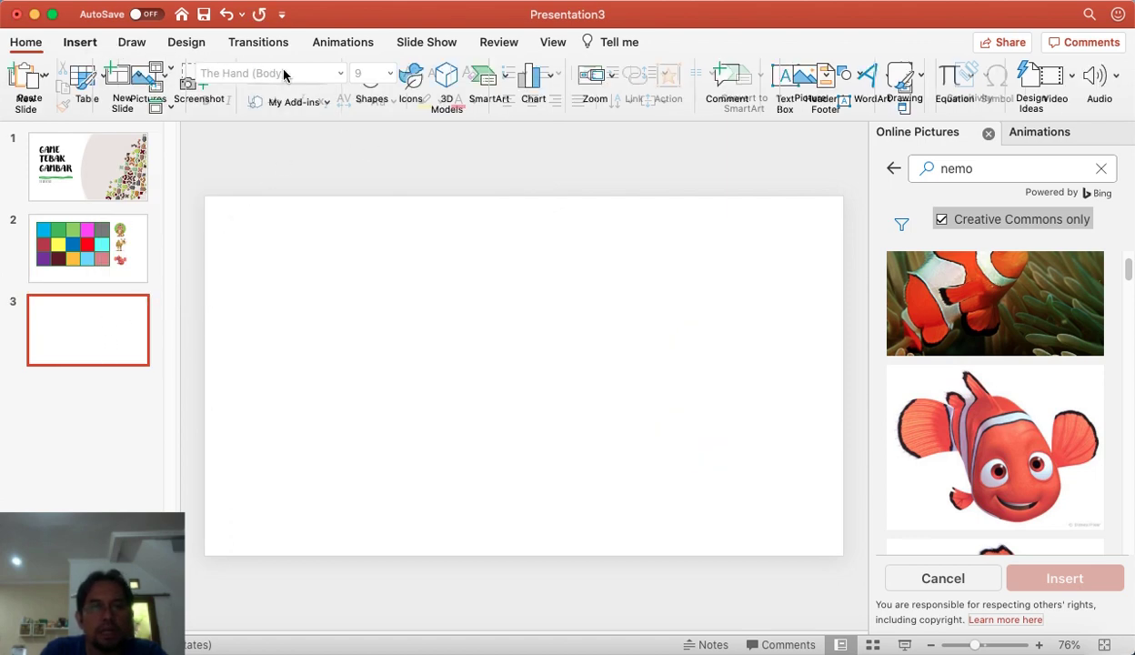
left_click(169, 78)
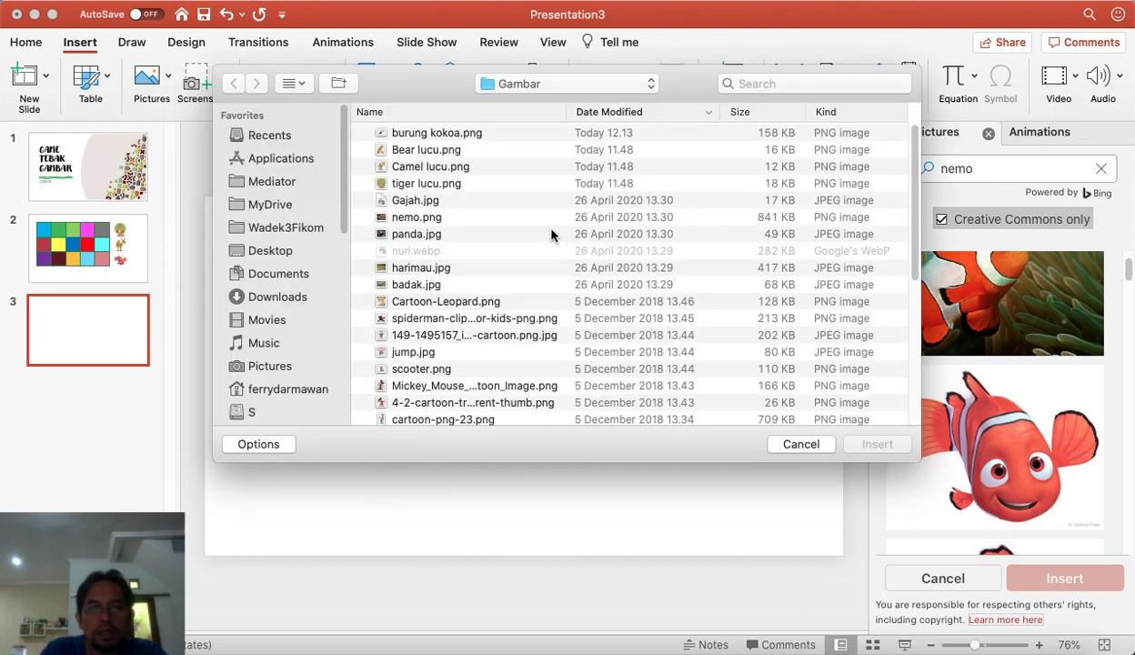
left_click(421, 219)
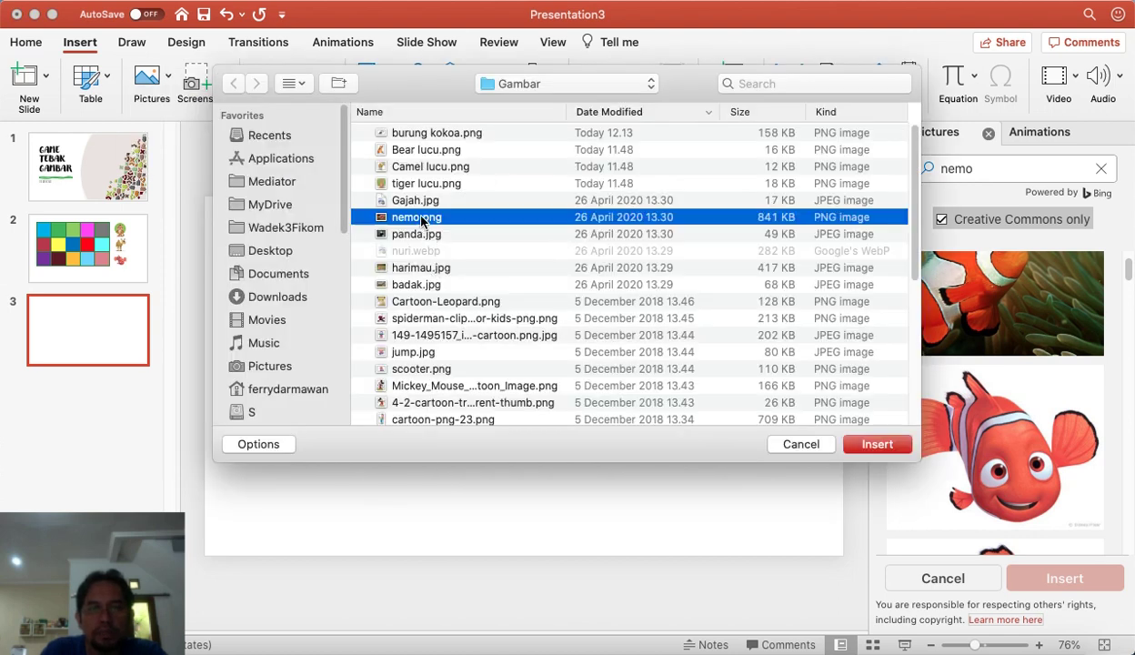
left_click(878, 441)
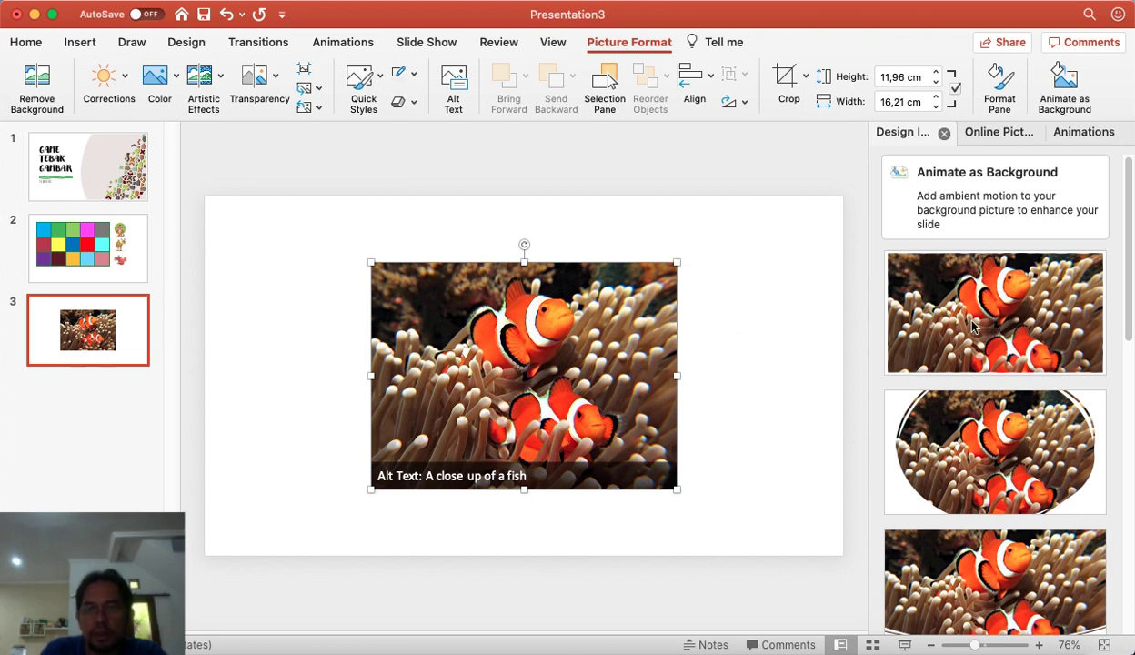
- Apply the oval-framed design idea, then draw an empty text box over the photo's lower part
left_click(1017, 439)
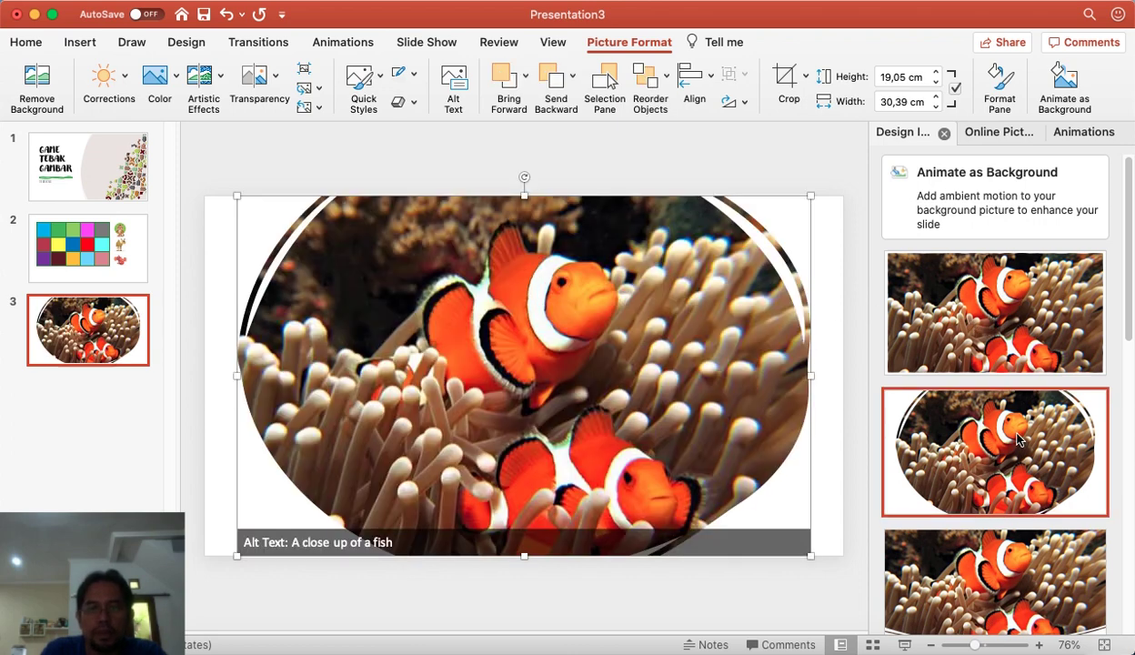
left_click(819, 488)
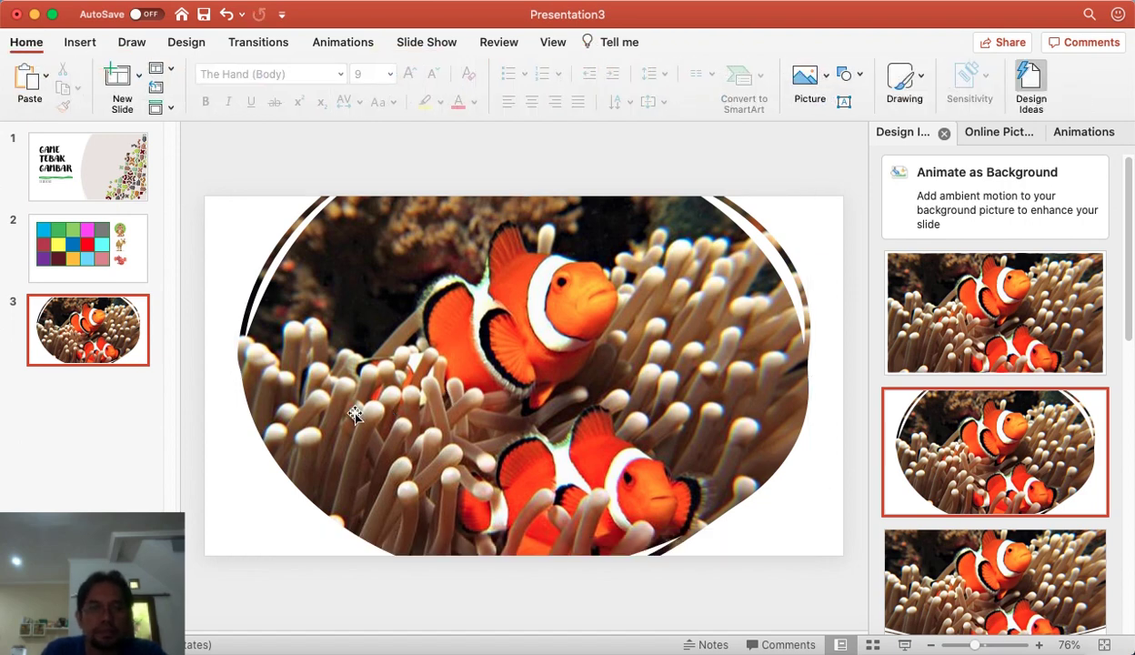
left_click(80, 43)
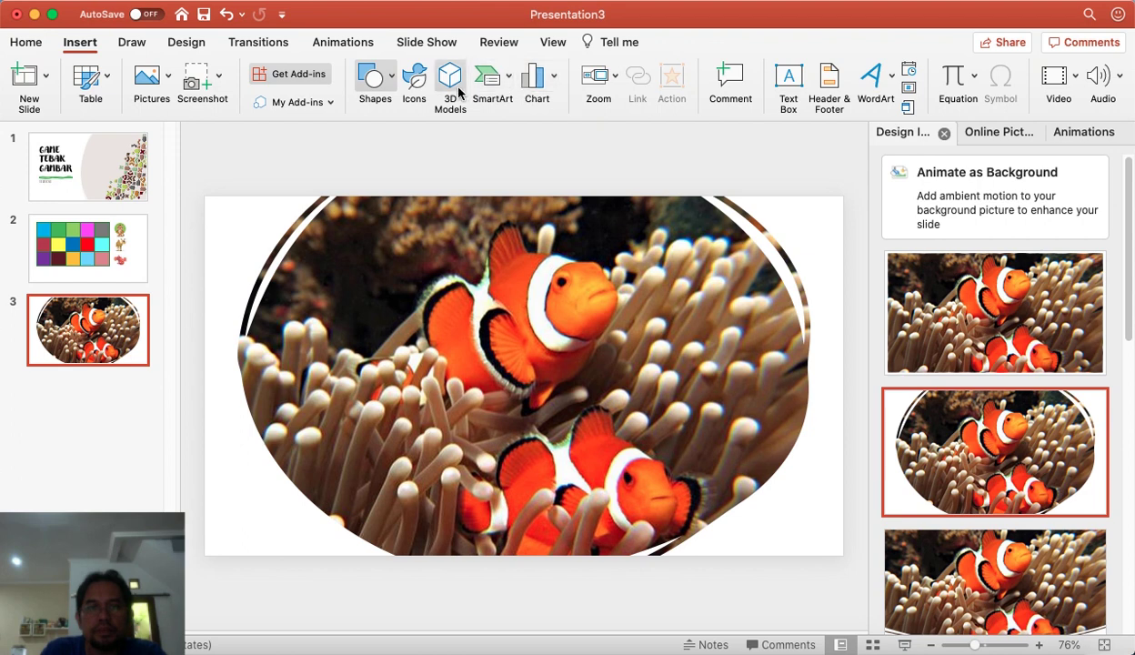
left_click(789, 80)
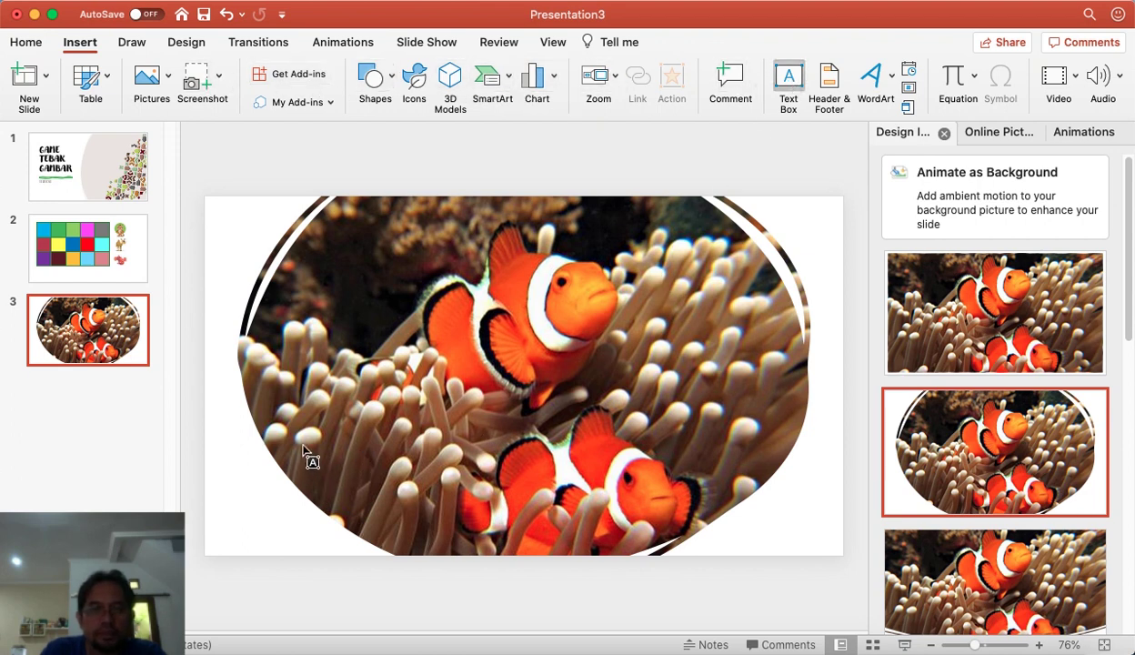
left_click_drag(304, 443, 540, 509)
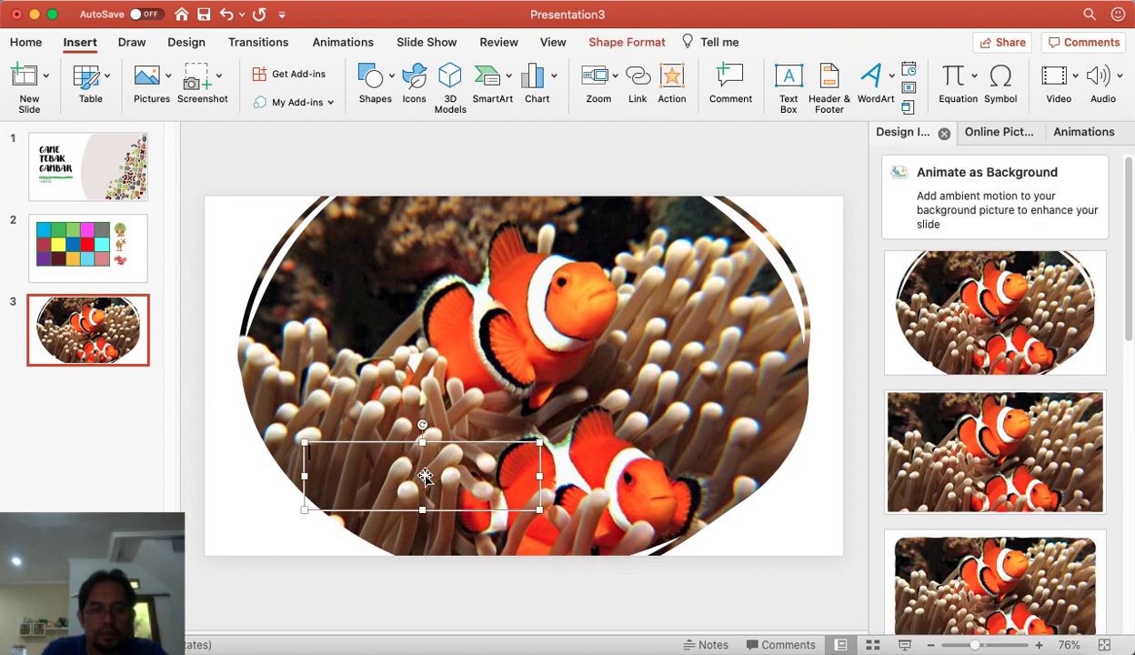
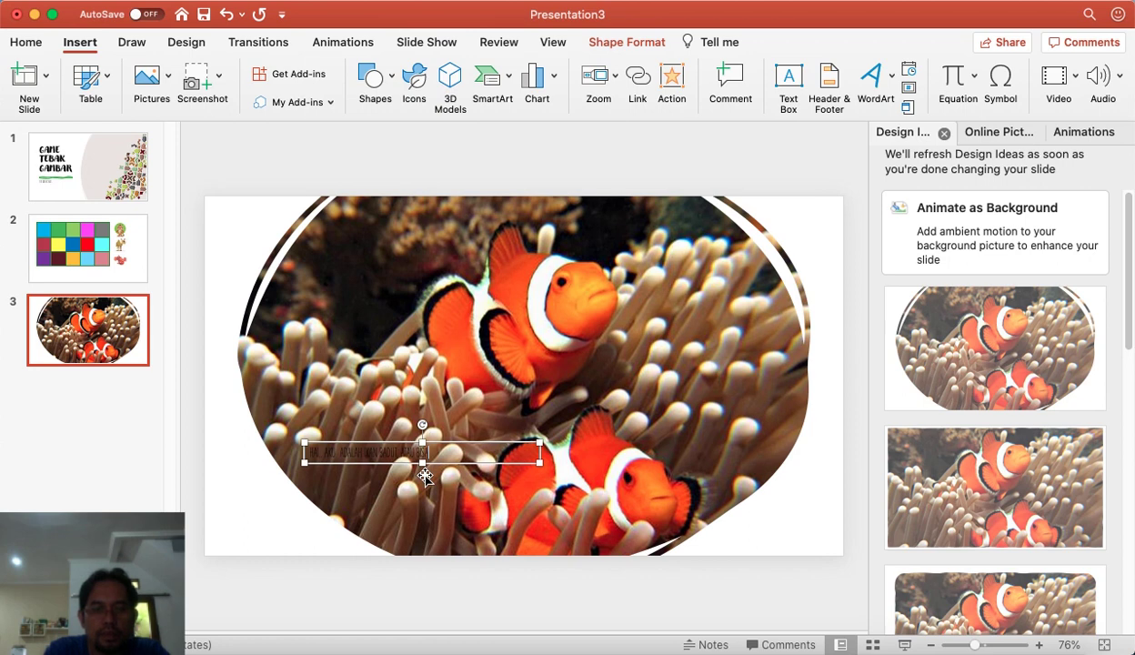
- Trim the caption and apply the rounded-frame Design Ideas layout to slide 3
key("BackSpace")
key("BackSpace")
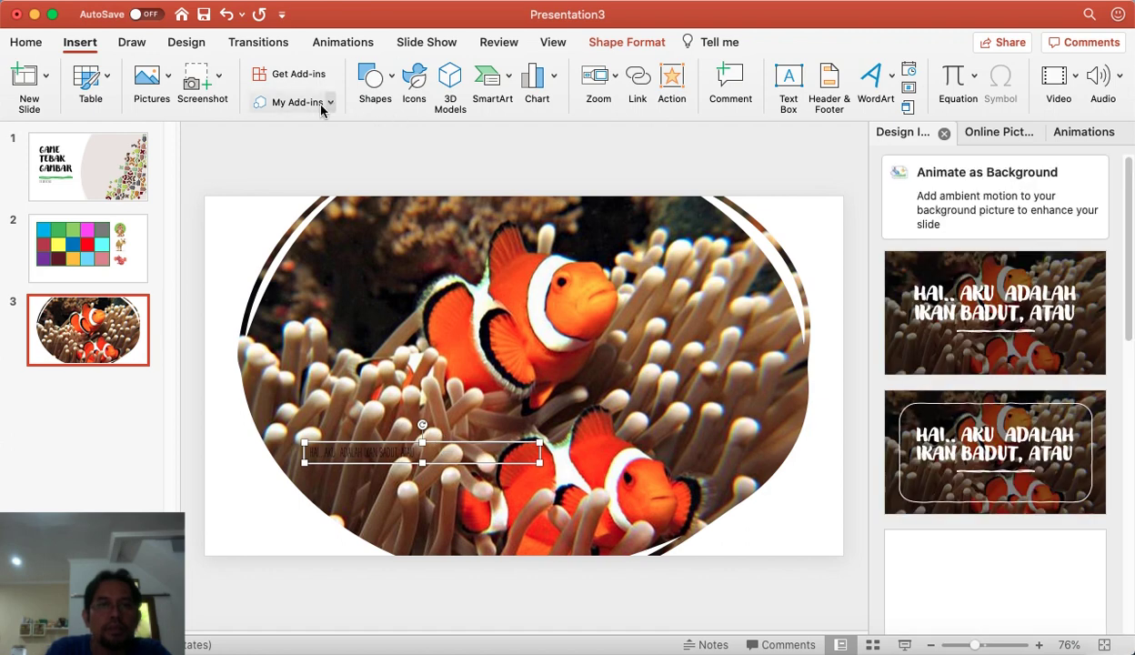
left_click(1011, 324)
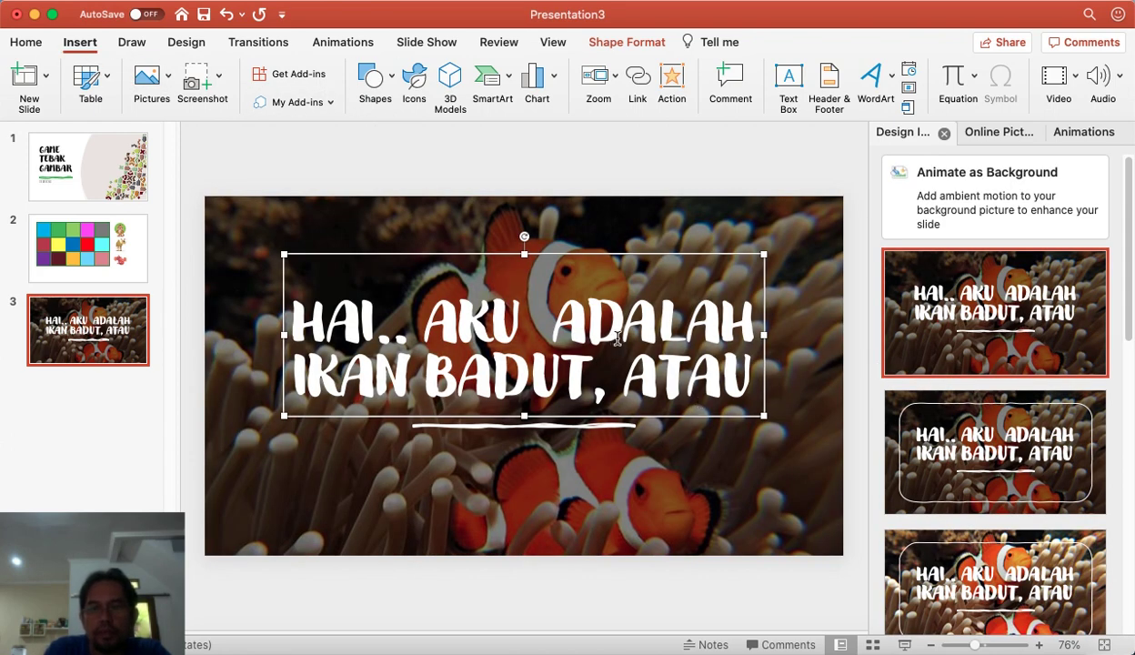
left_click(995, 576)
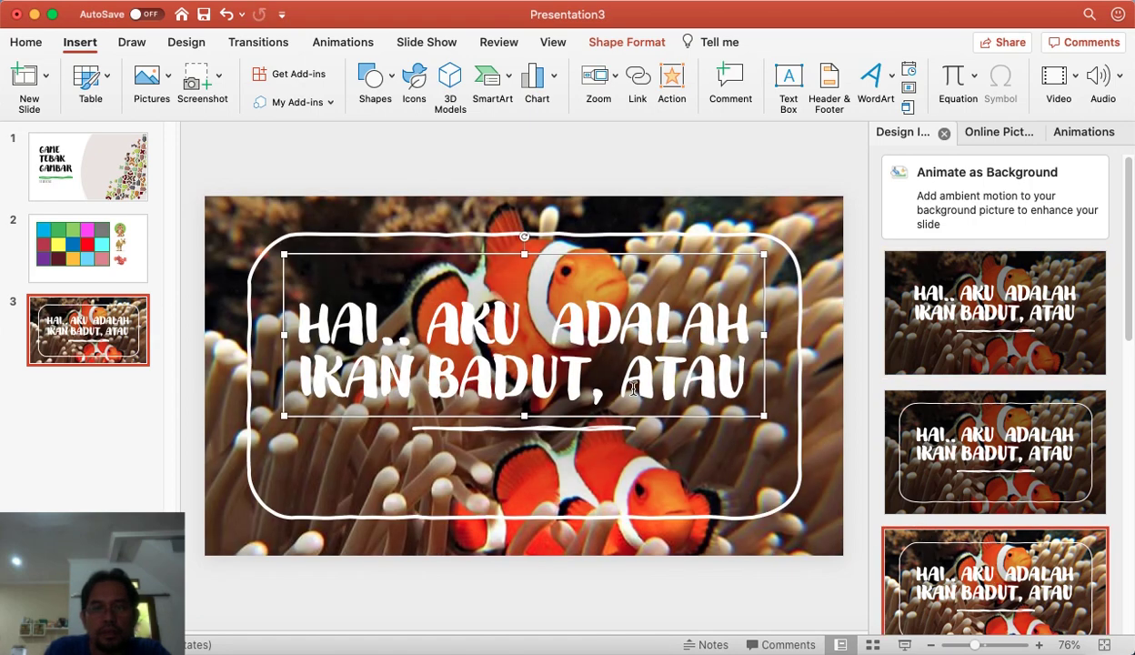
- Append 'bisa dipanggil NEMO' to the end of slide 3's title
left_click(760, 380)
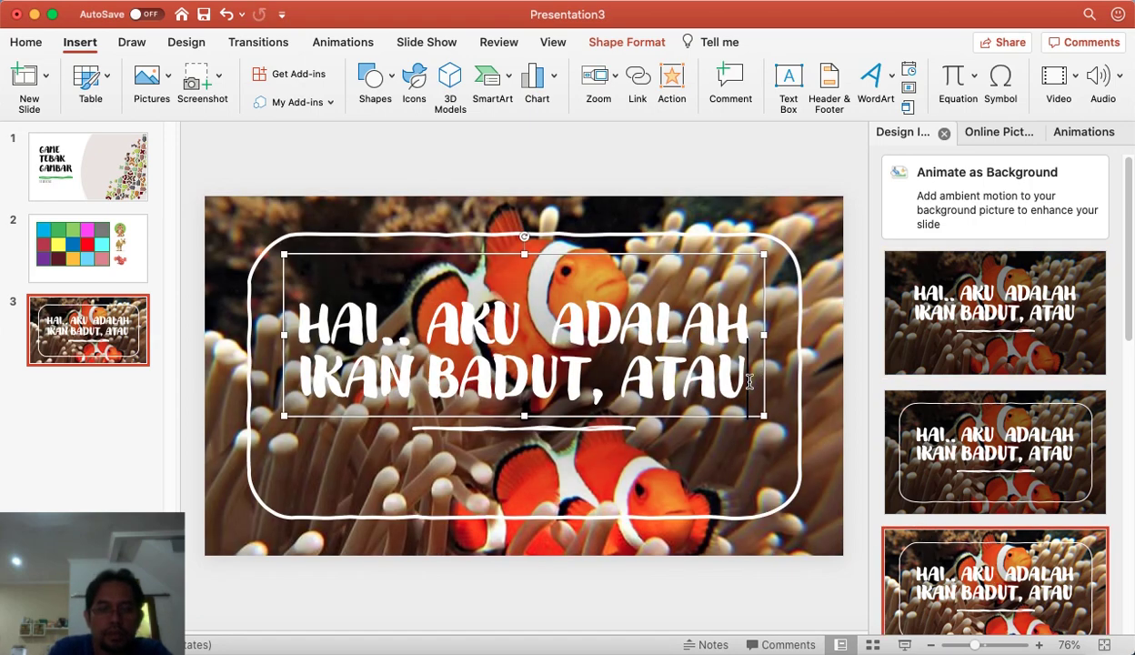
type("bisa")
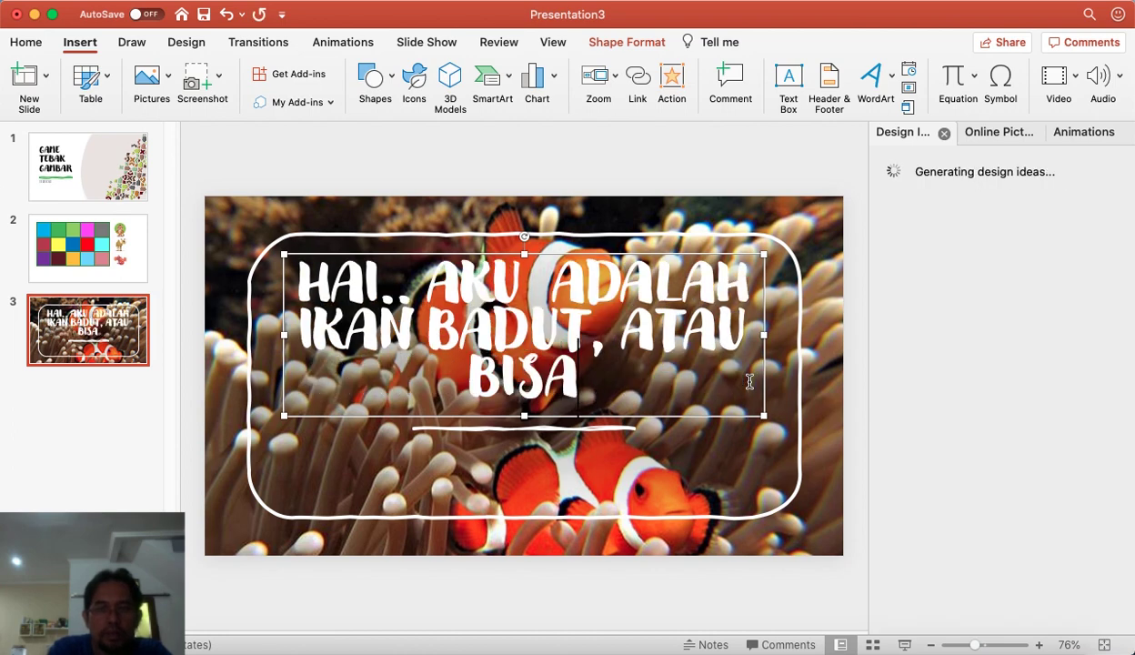
type(" dipanggi")
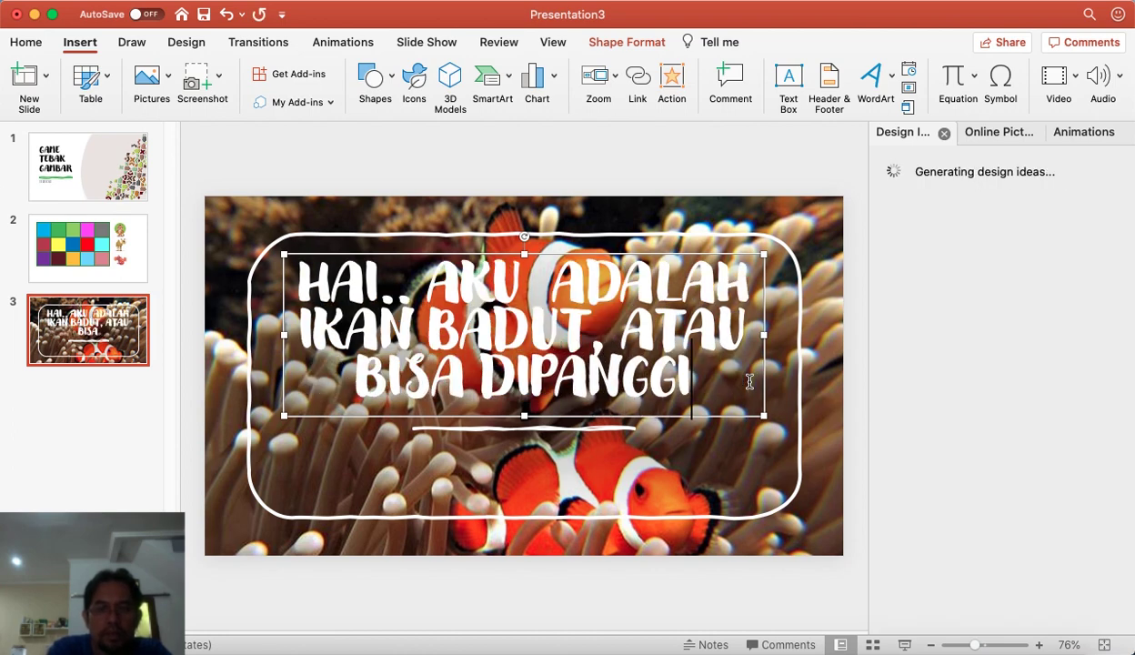
type("l NEMO")
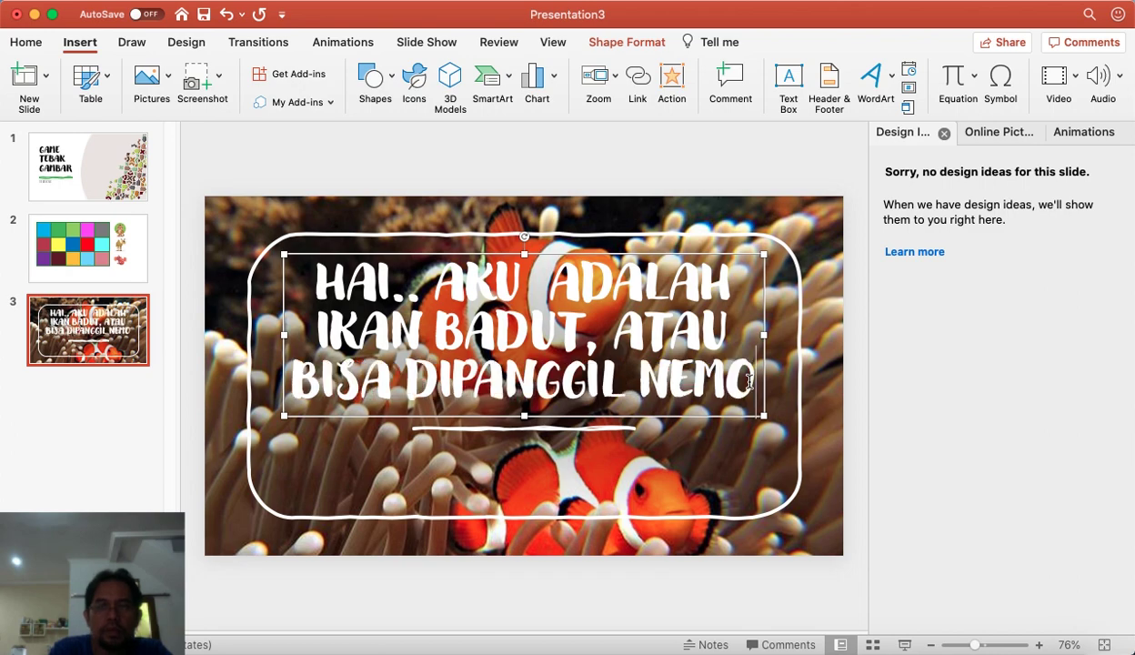
left_click(805, 455)
left_click(718, 289)
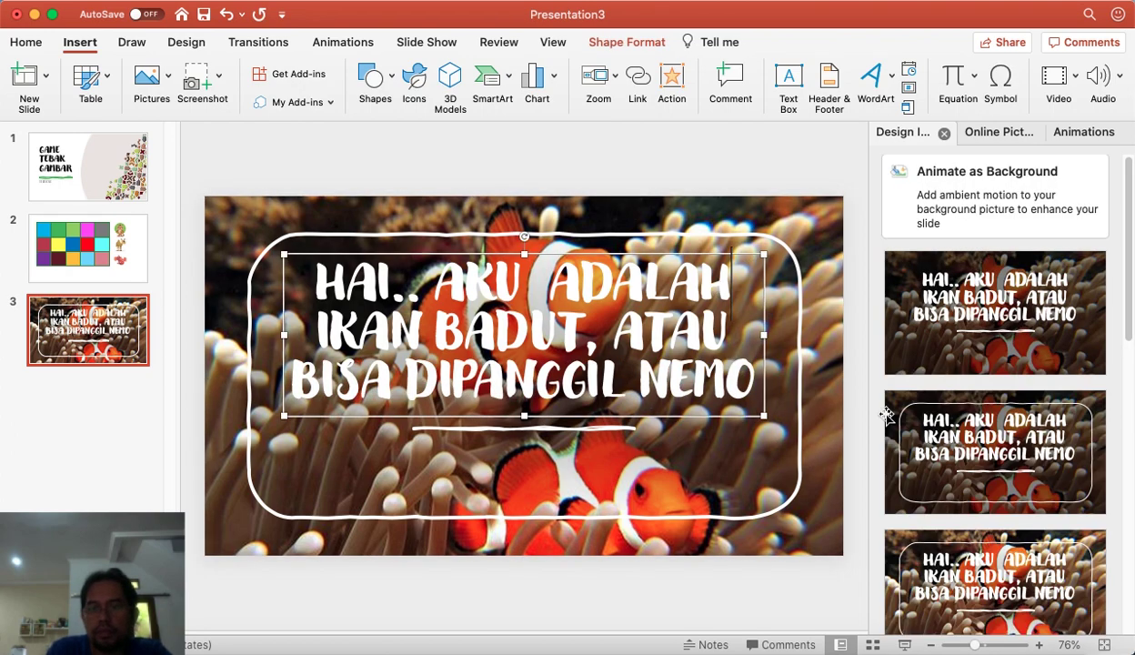
scroll(991, 439, "down", 5)
scroll(991, 439, "down", 5)
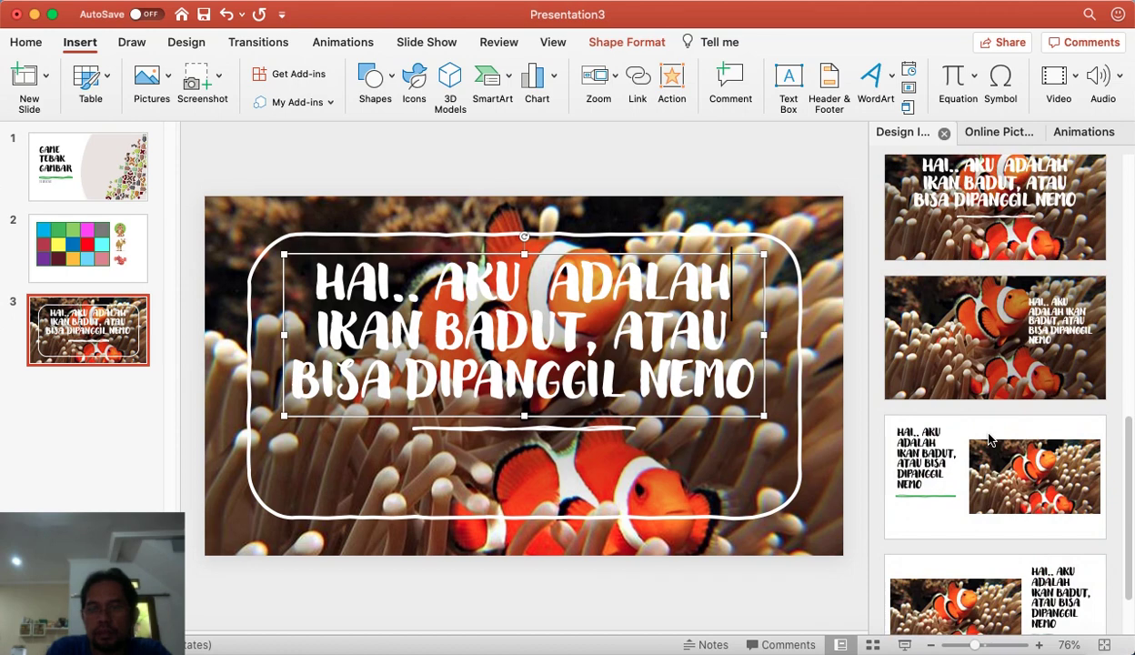
- Apply the second Design Ideas layout and move the NEMO title to the top-left corner
left_click(1082, 336)
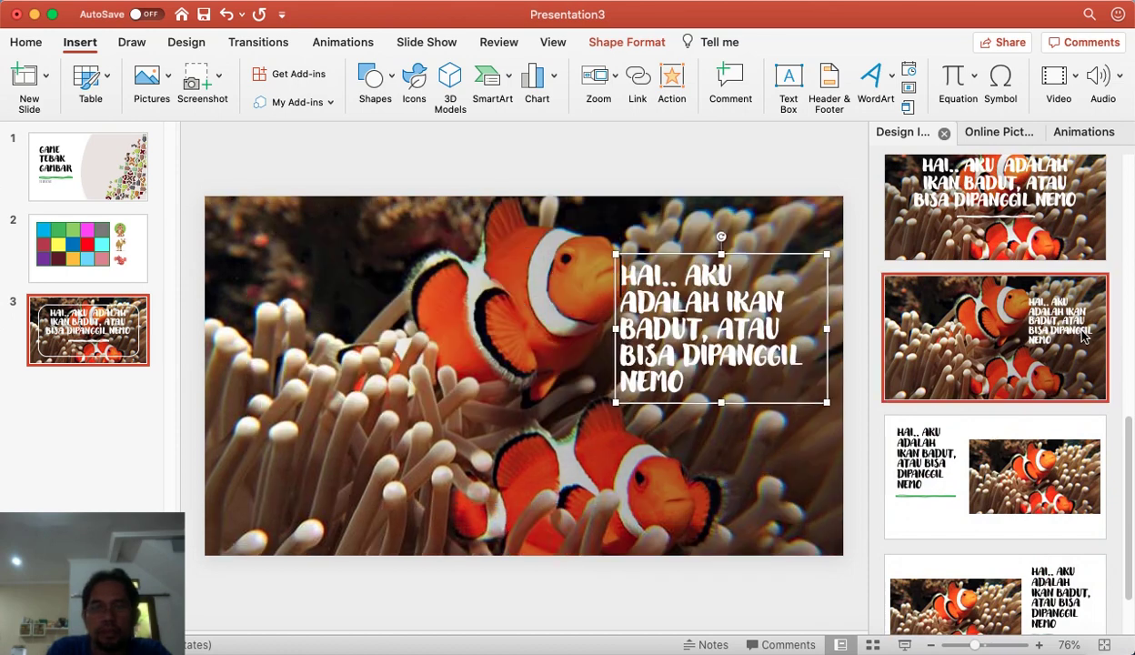
left_click_drag(759, 253, 375, 393)
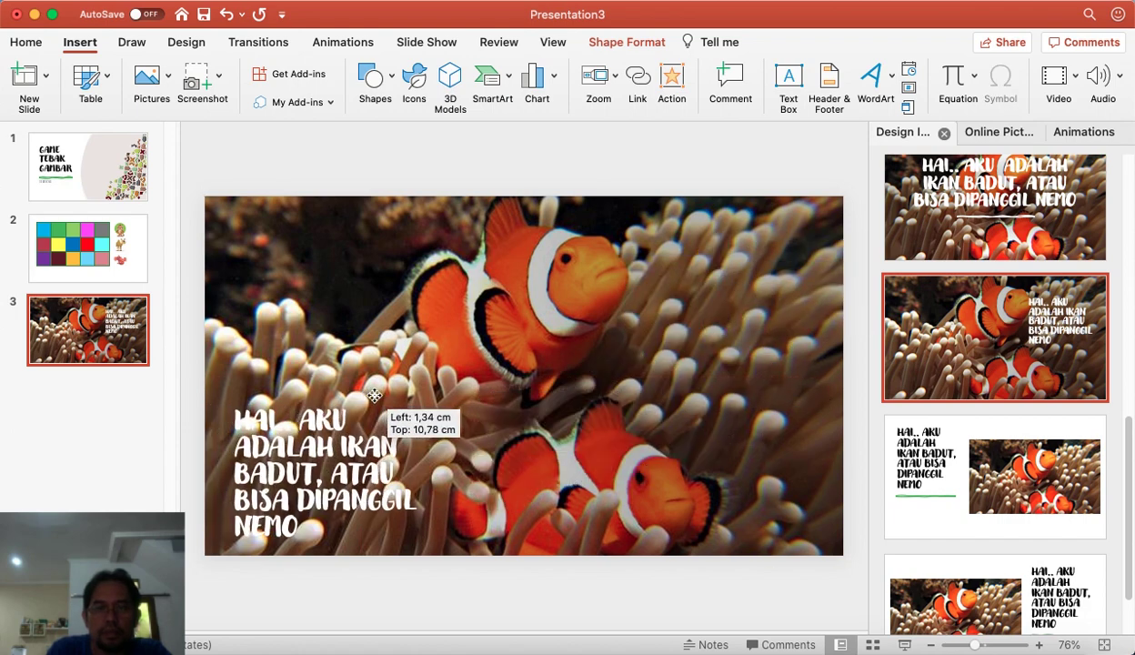
left_click_drag(374, 393, 369, 201)
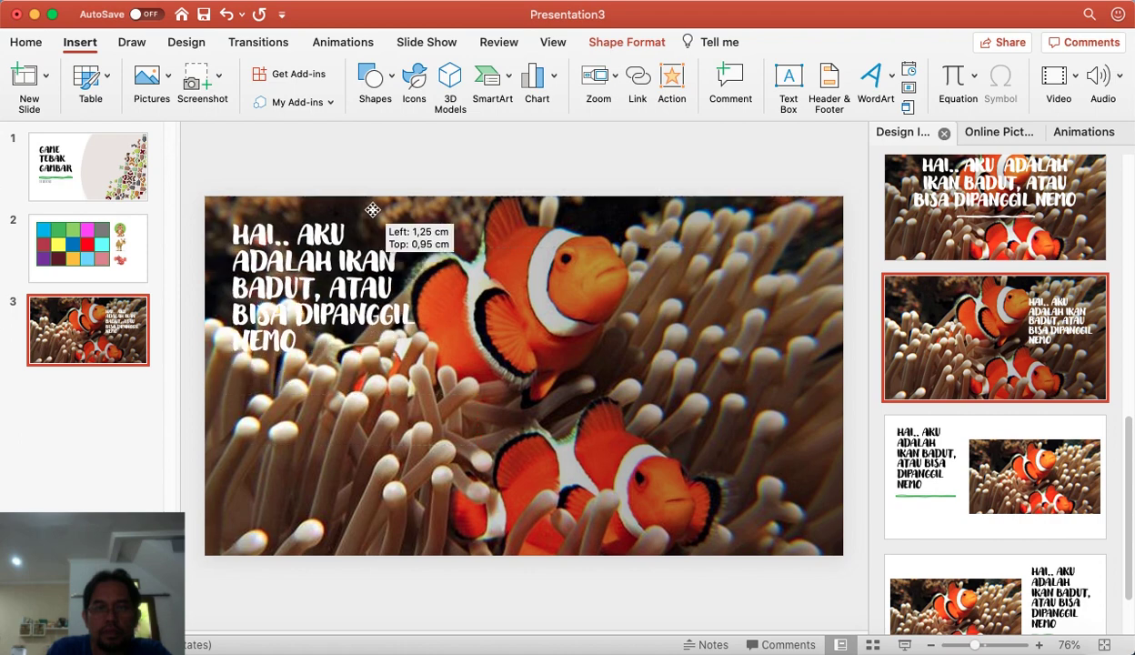
left_click(729, 416)
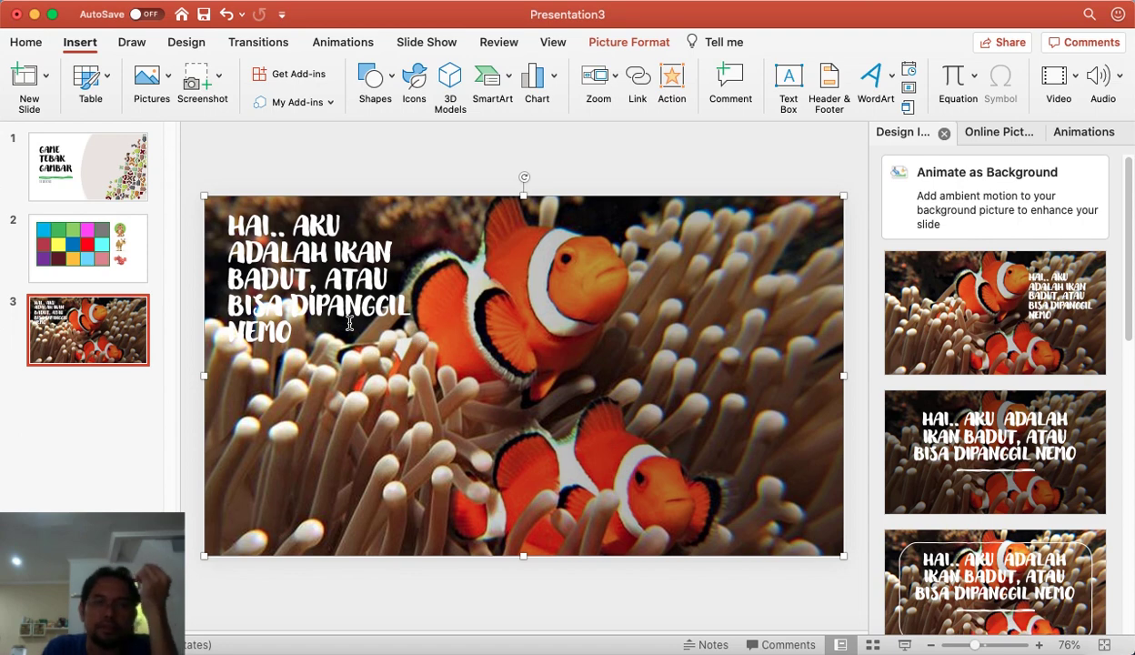
- Return to slide 2, the colour grid slide
scroll(1064, 436, "down", 3)
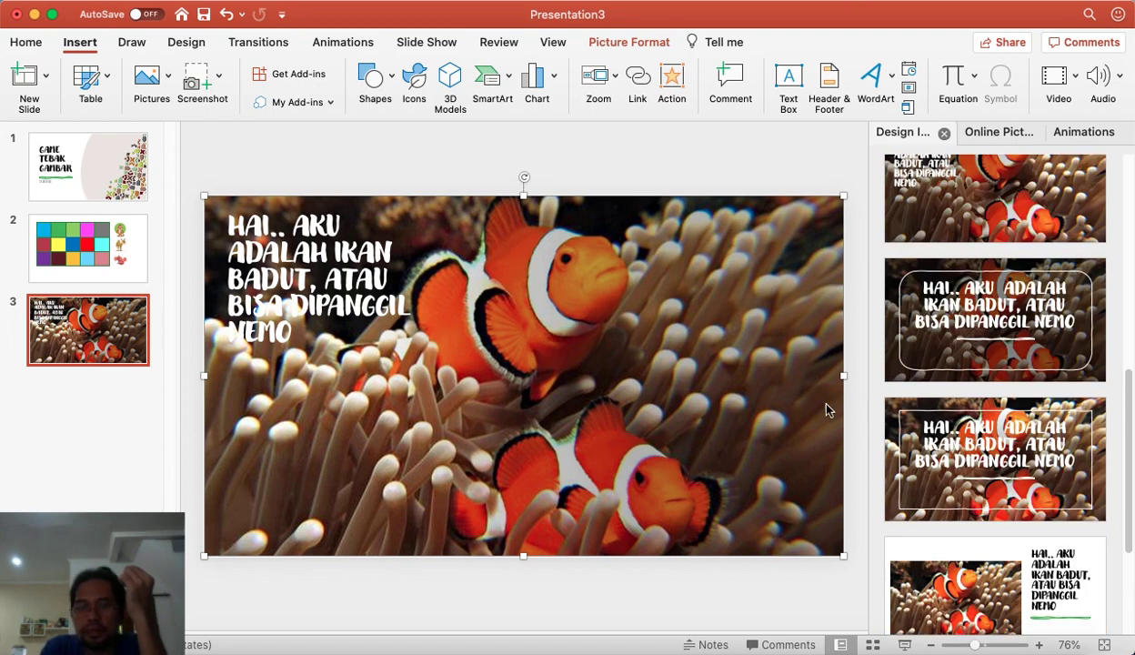
scroll(930, 427, "down", 4)
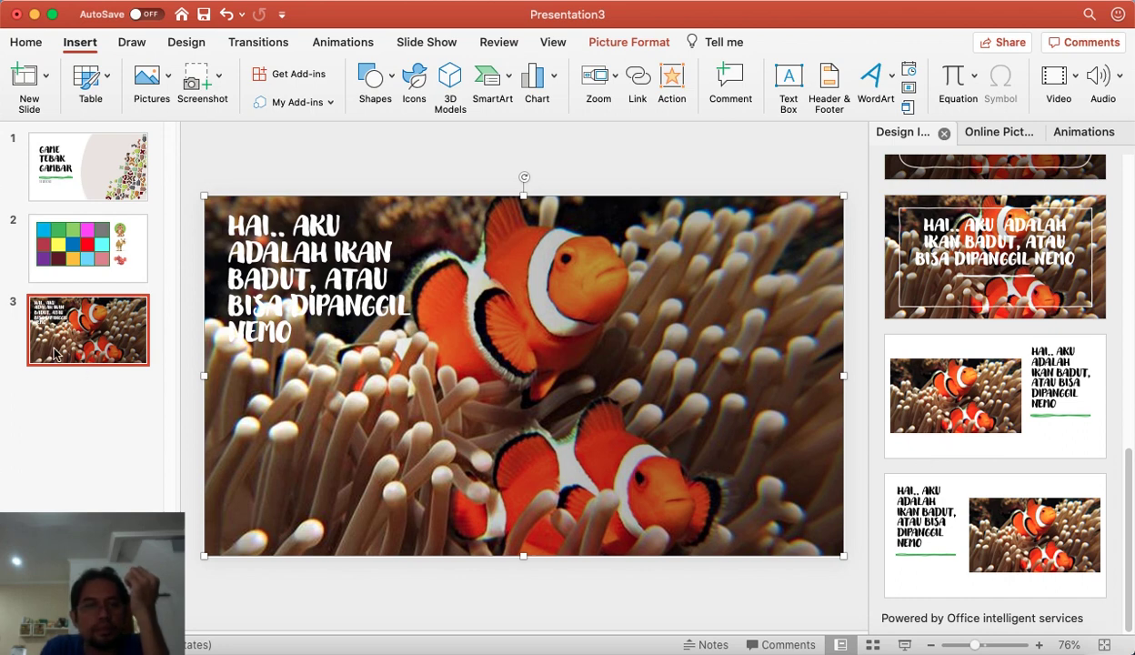
left_click(118, 275)
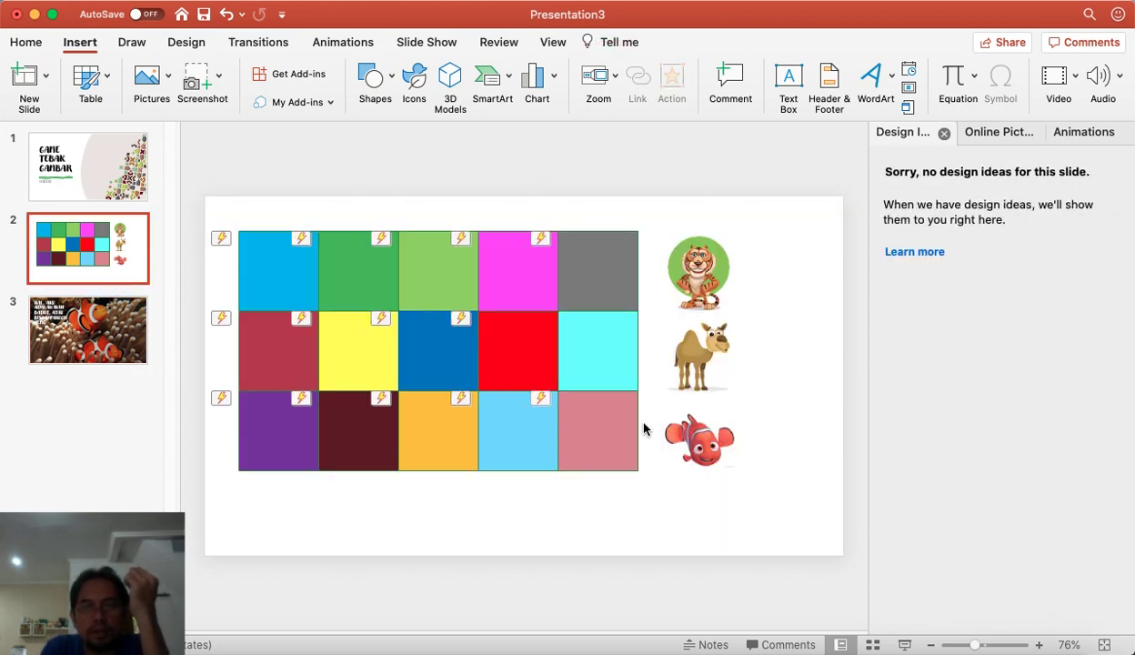
- Give the tiger picture on slide 2 a click action that plays the Chime sound
left_click(705, 273)
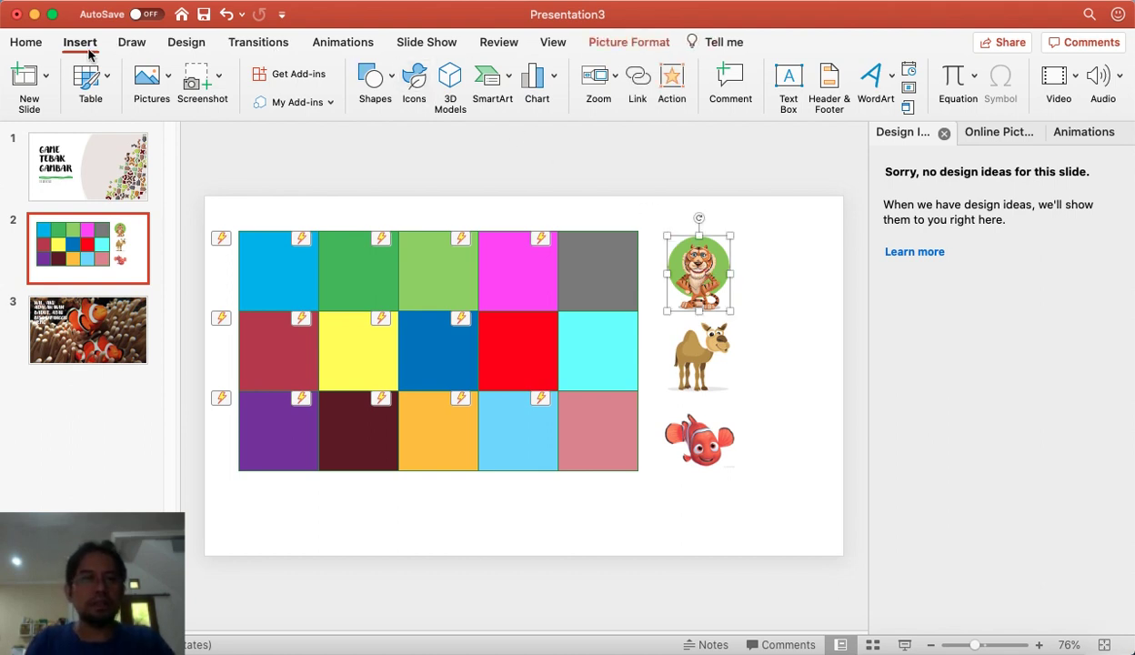
left_click(670, 84)
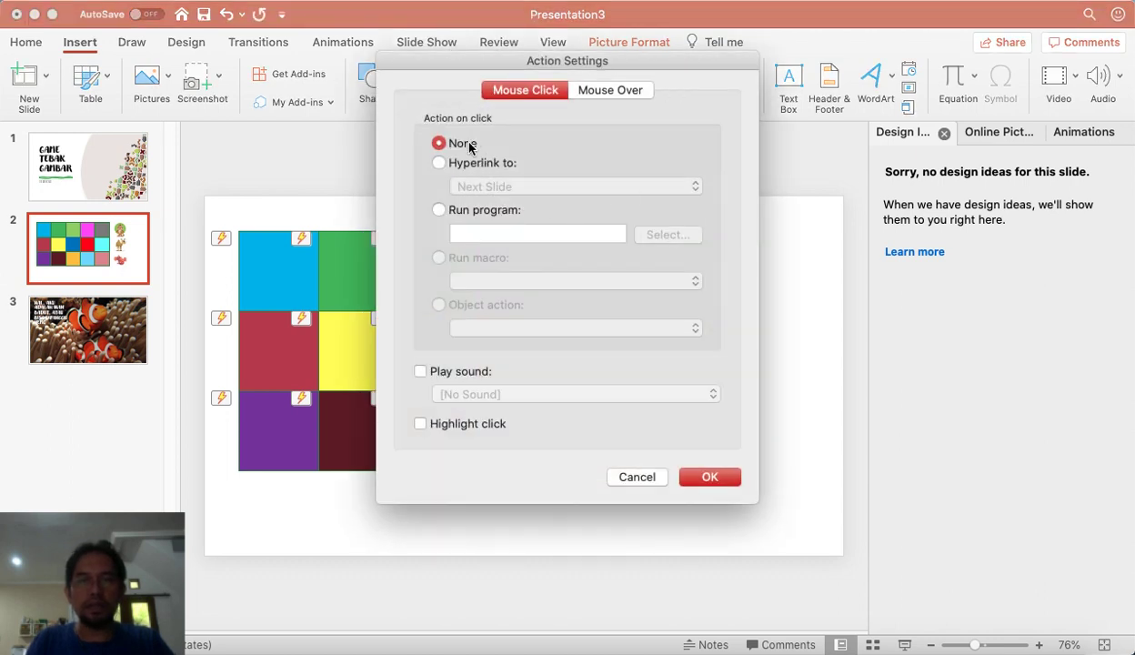
left_click(450, 376)
left_click(527, 391)
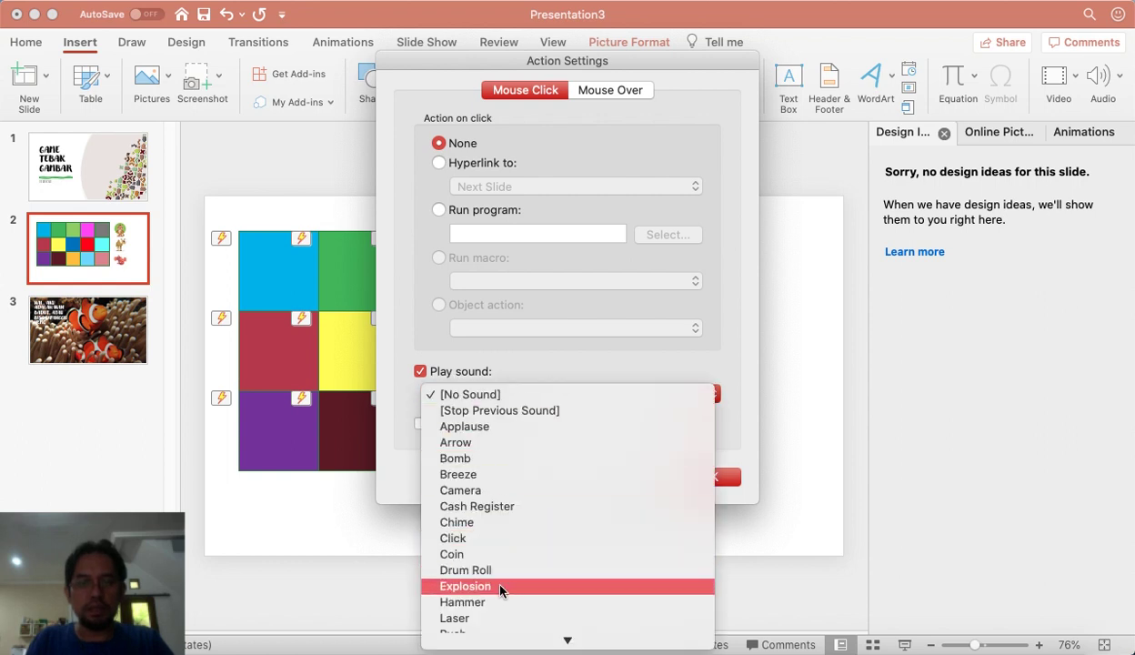
scroll(499, 589, "down", 2)
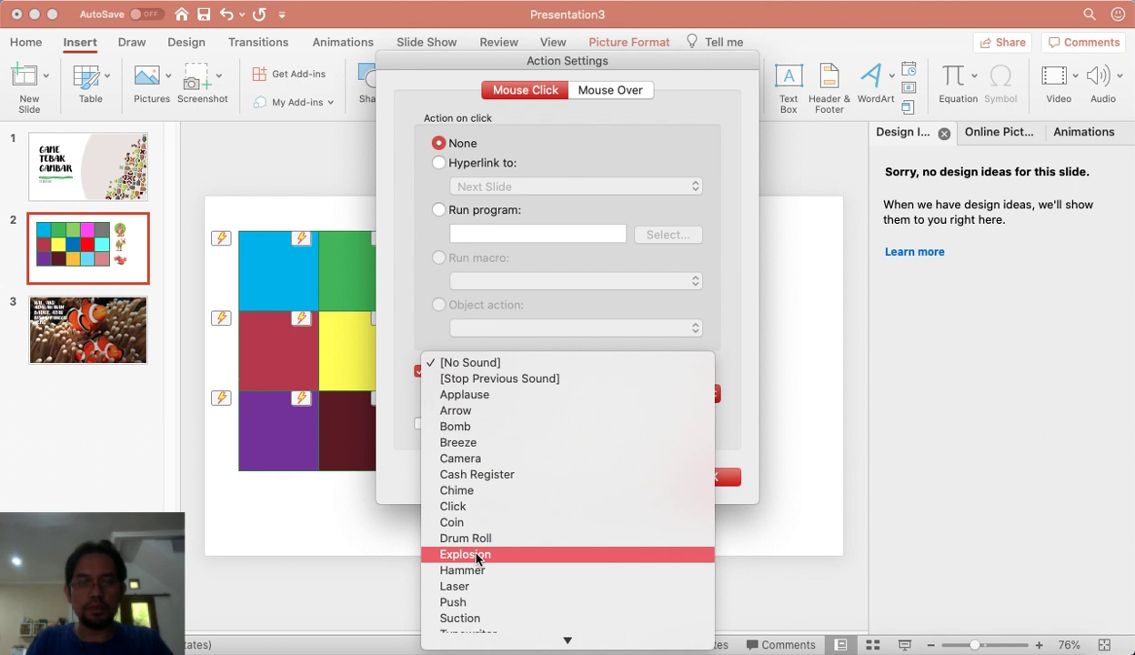
left_click(459, 490)
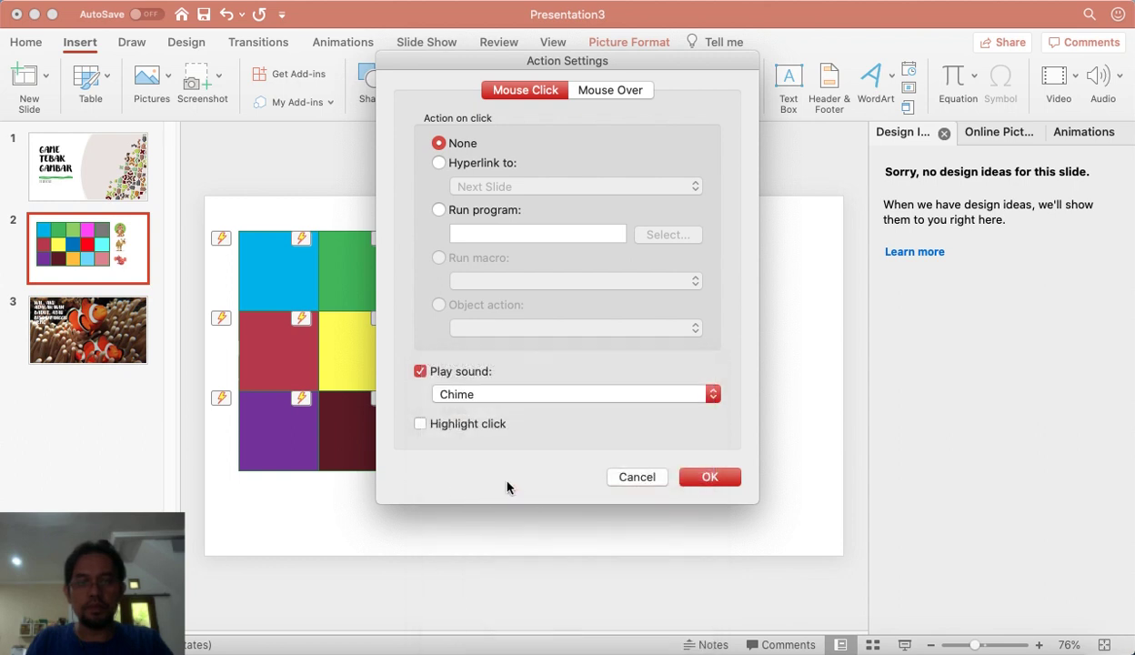
left_click(710, 479)
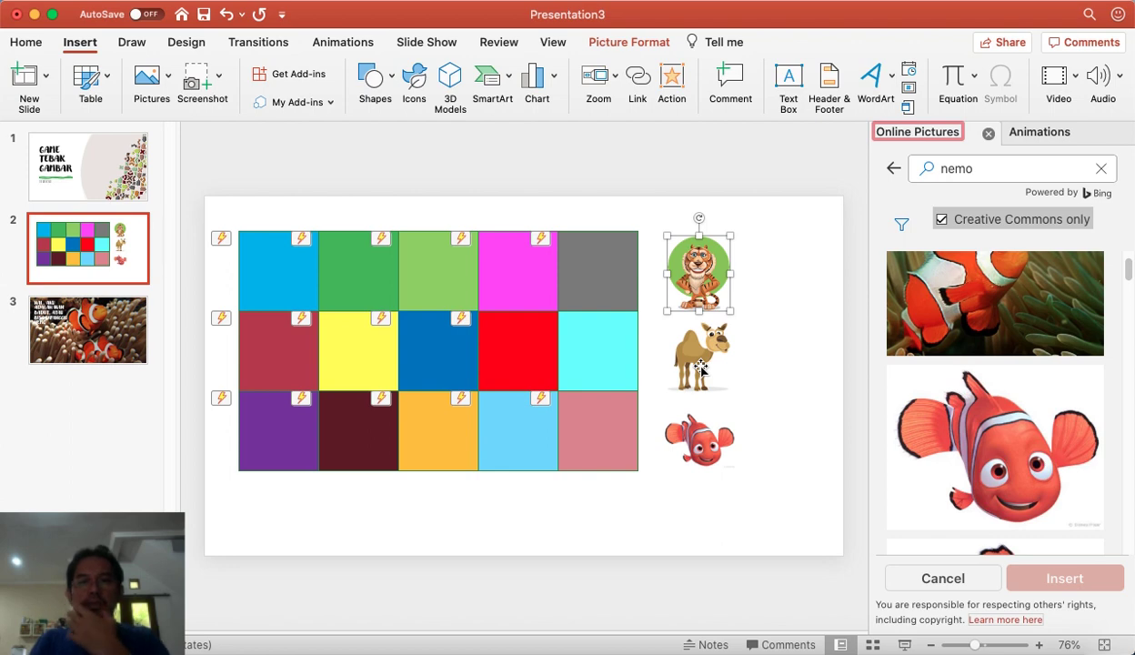
- Make the camel picture play the Chime sound when clicked
left_click(699, 362)
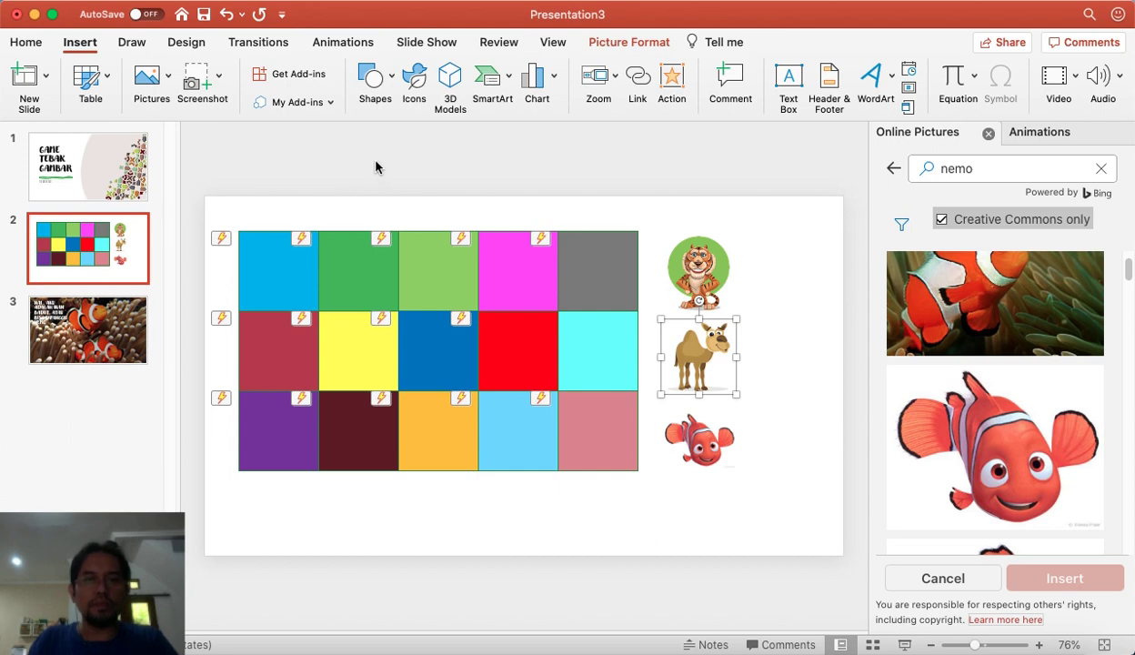
left_click(673, 82)
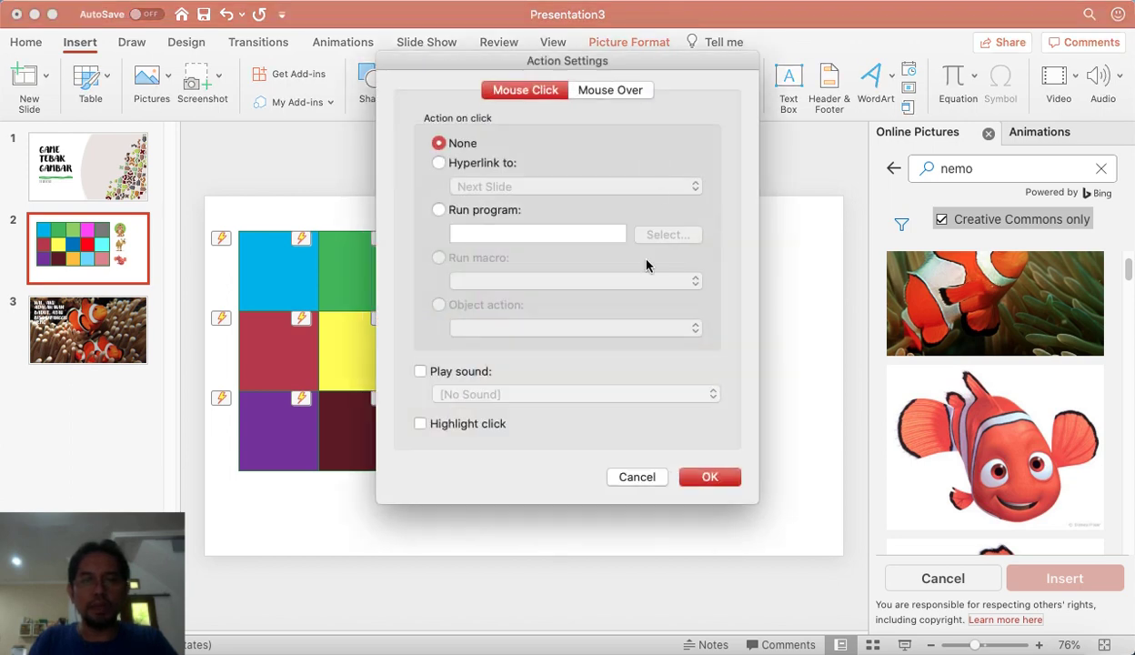
left_click(484, 373)
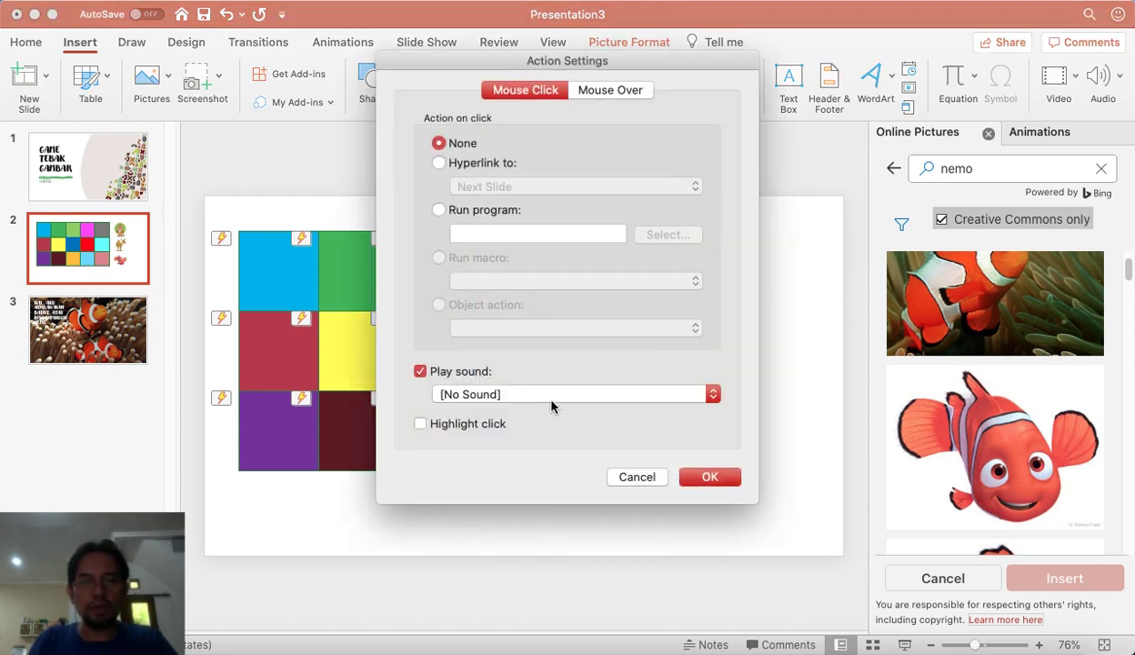
left_click(537, 392)
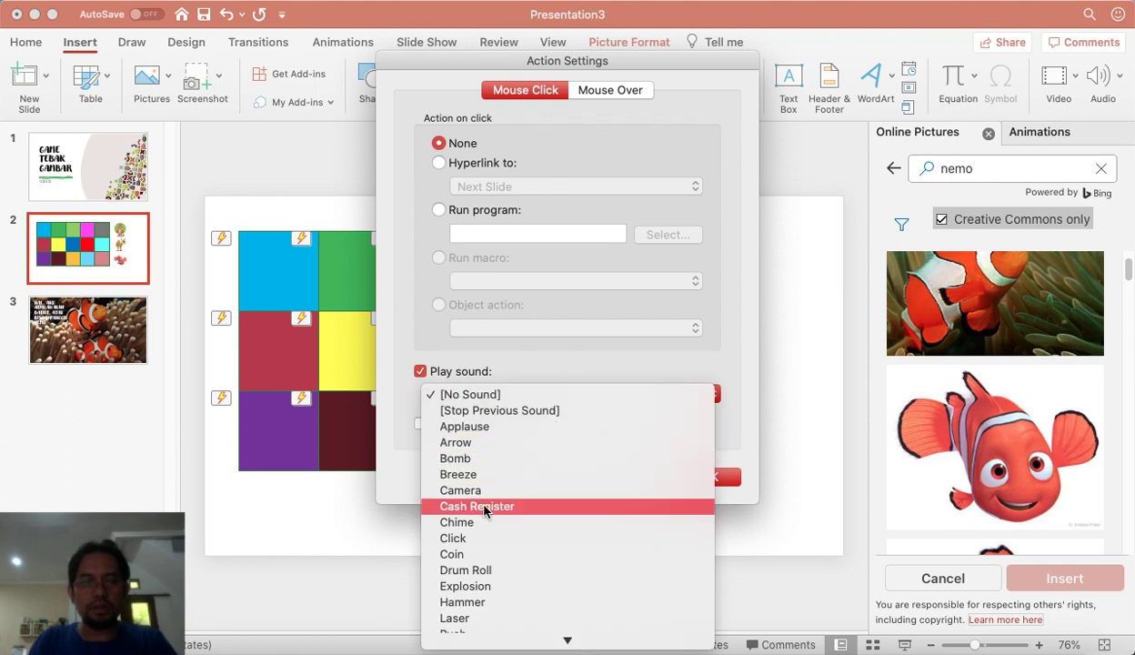
left_click(540, 522)
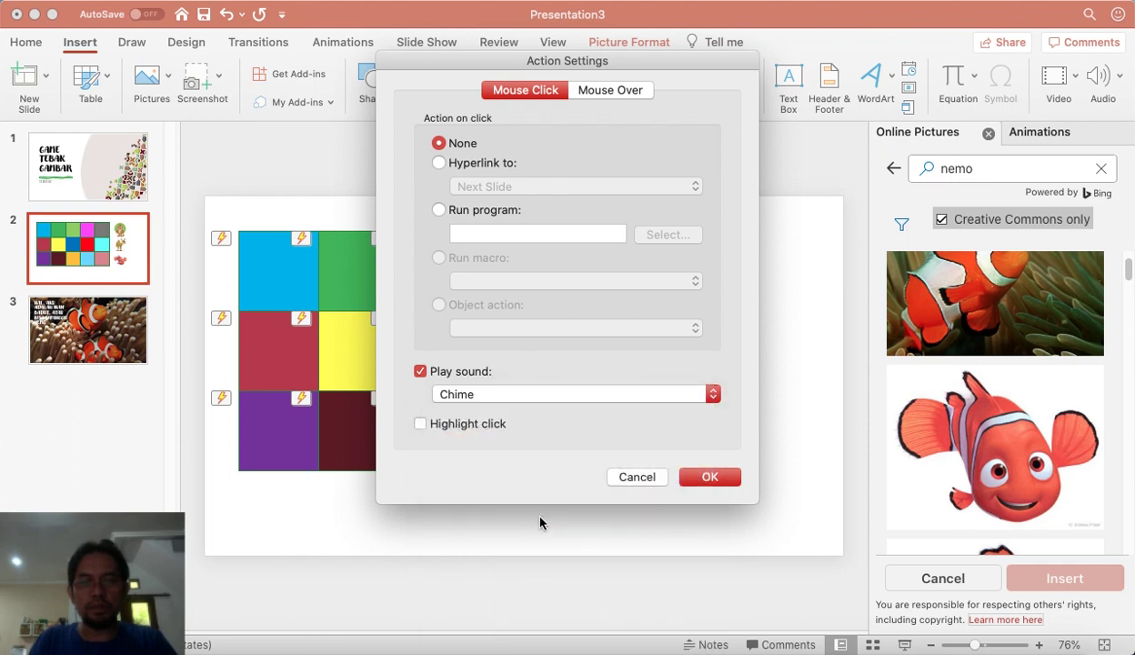
left_click(709, 476)
- Hyperlink the clownfish picture to slide 3 and have it play the Click sound
left_click(709, 442)
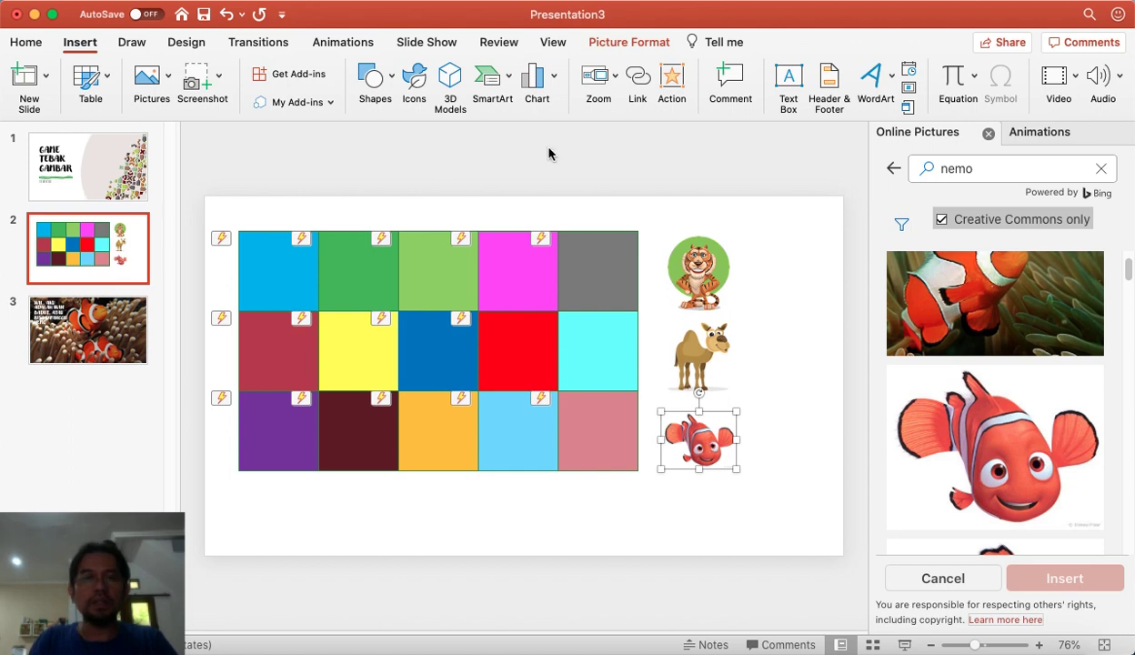
left_click(671, 84)
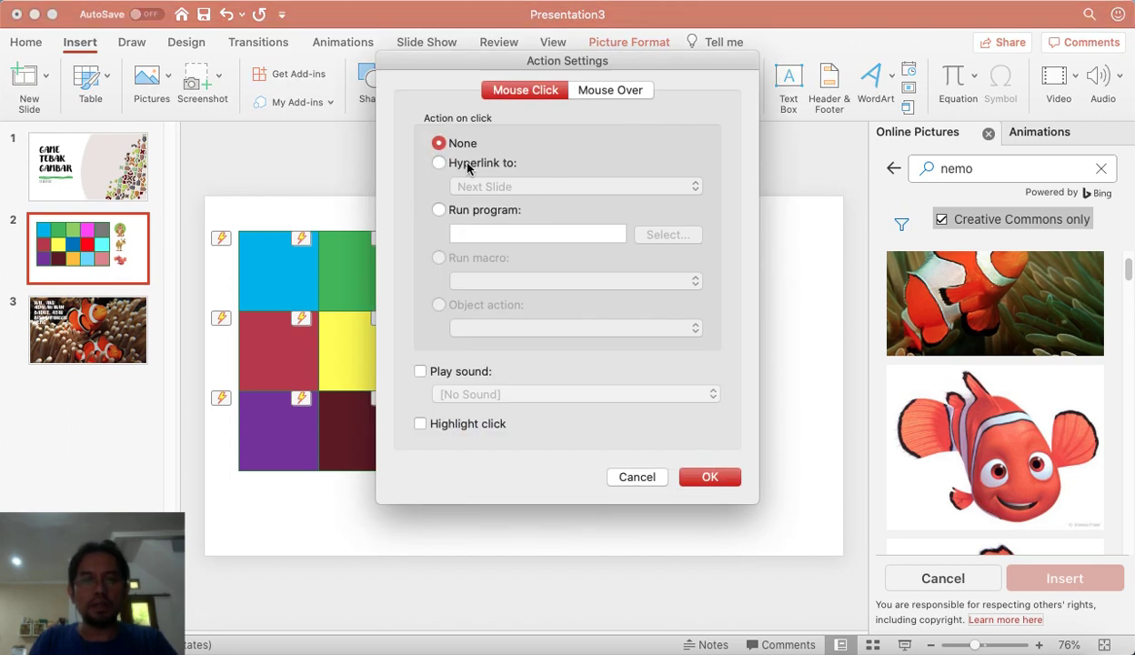
left_click(454, 161)
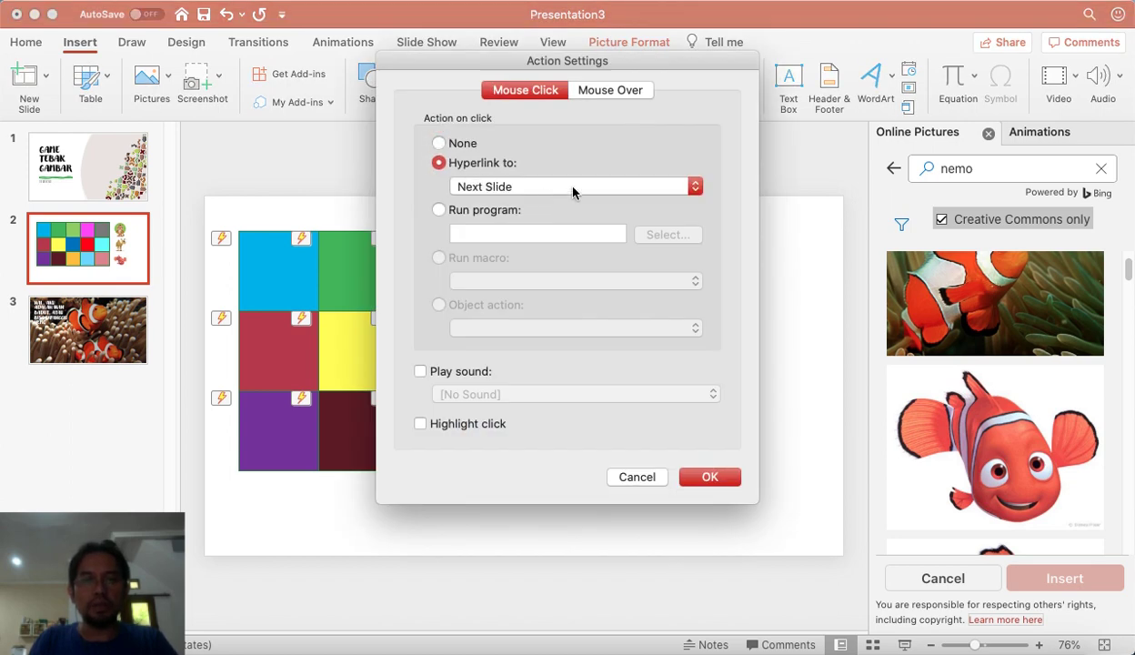
left_click(557, 184)
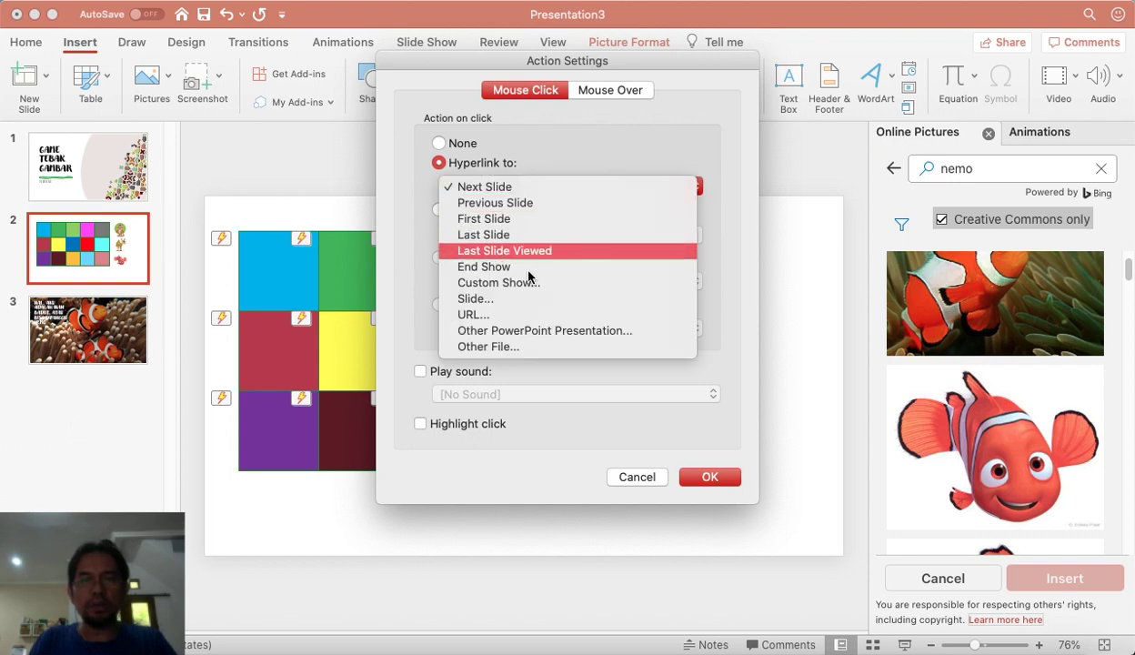
left_click(512, 300)
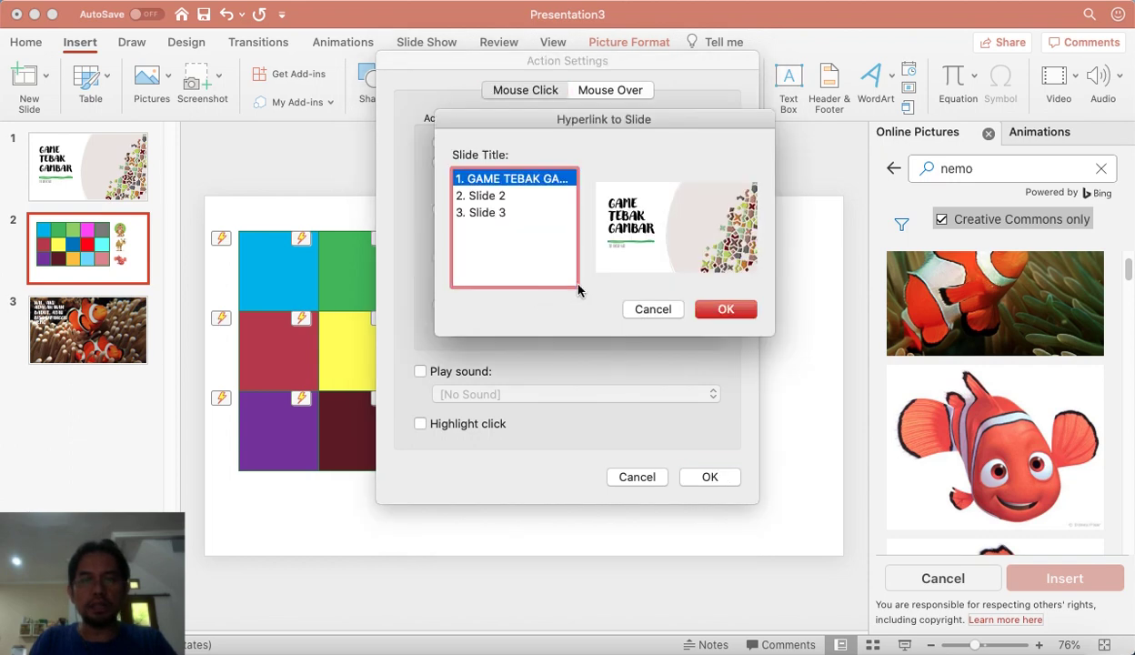
left_click(519, 213)
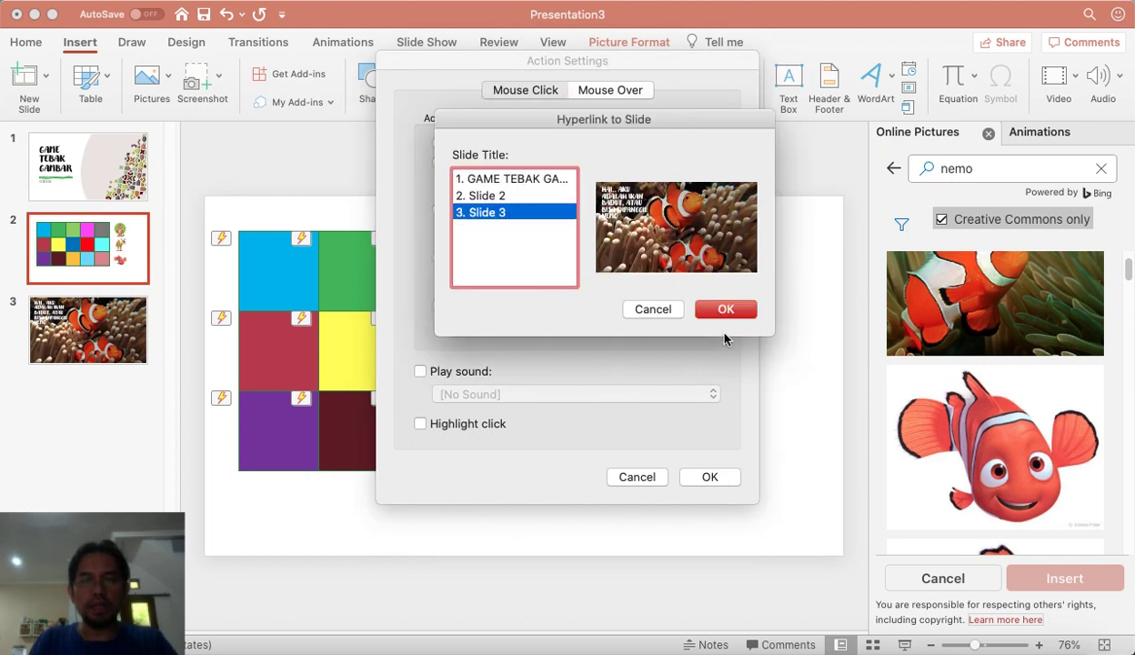
left_click(732, 310)
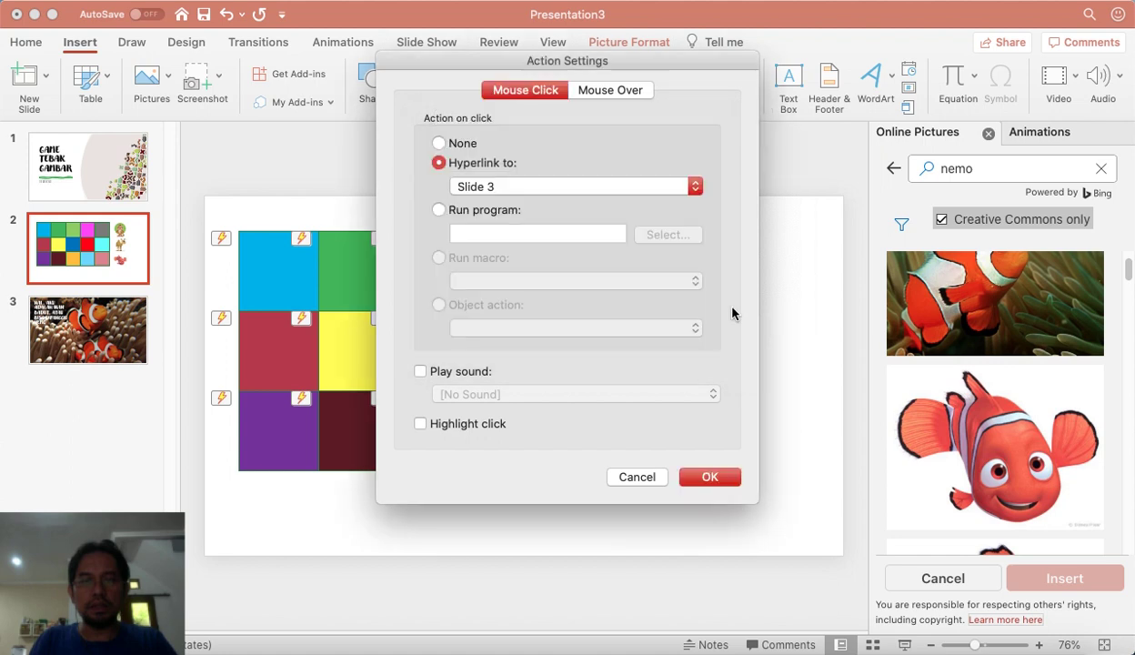
left_click(442, 367)
left_click(537, 394)
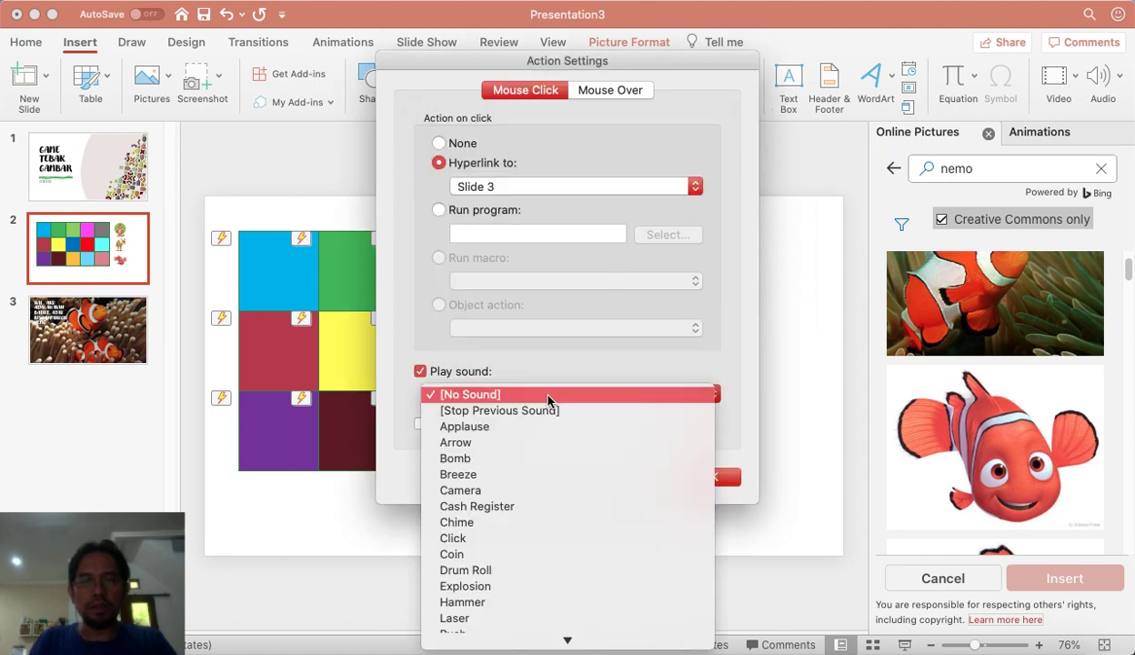
left_click(502, 542)
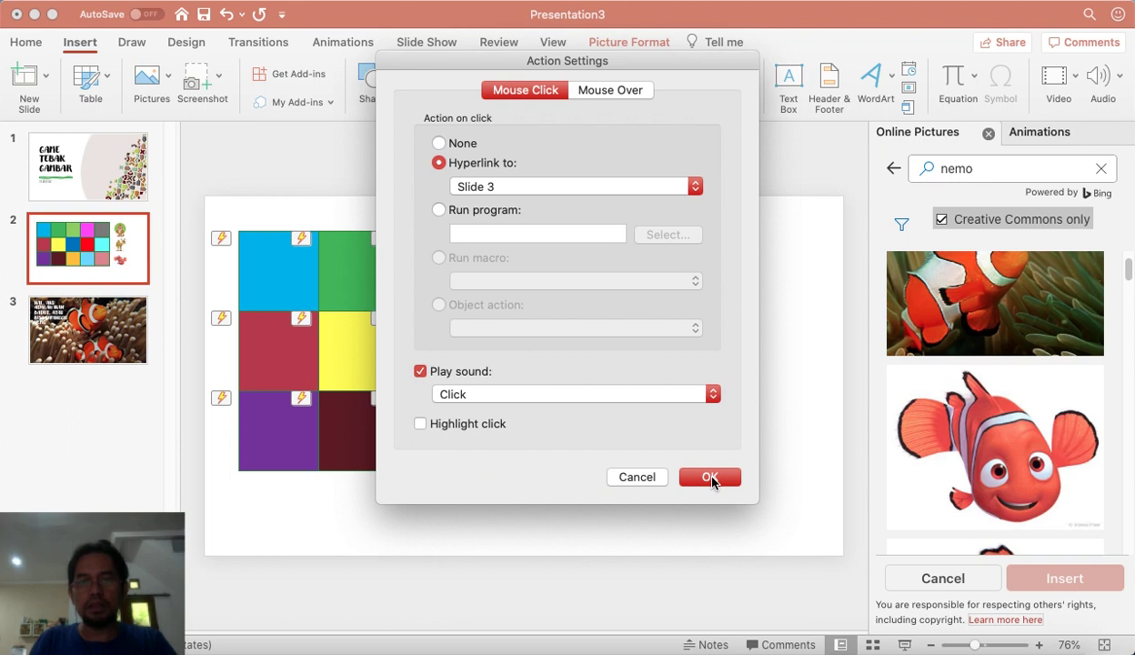
left_click(710, 478)
left_click(760, 509)
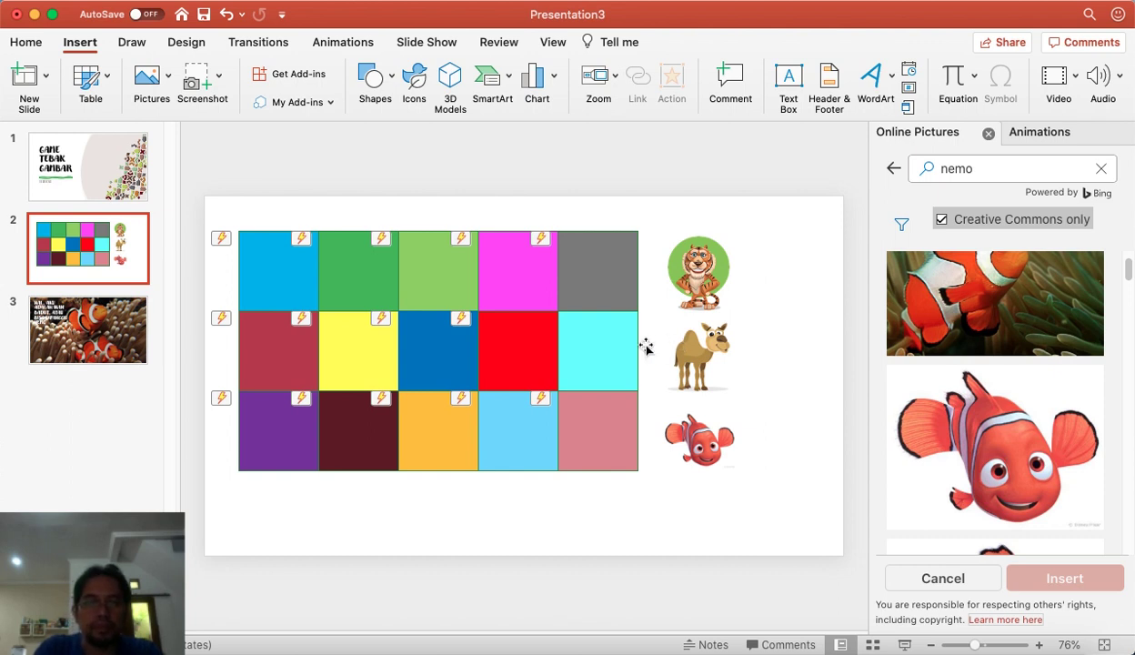
- Draw a TIGER text box to the right of the tiger
left_click(788, 84)
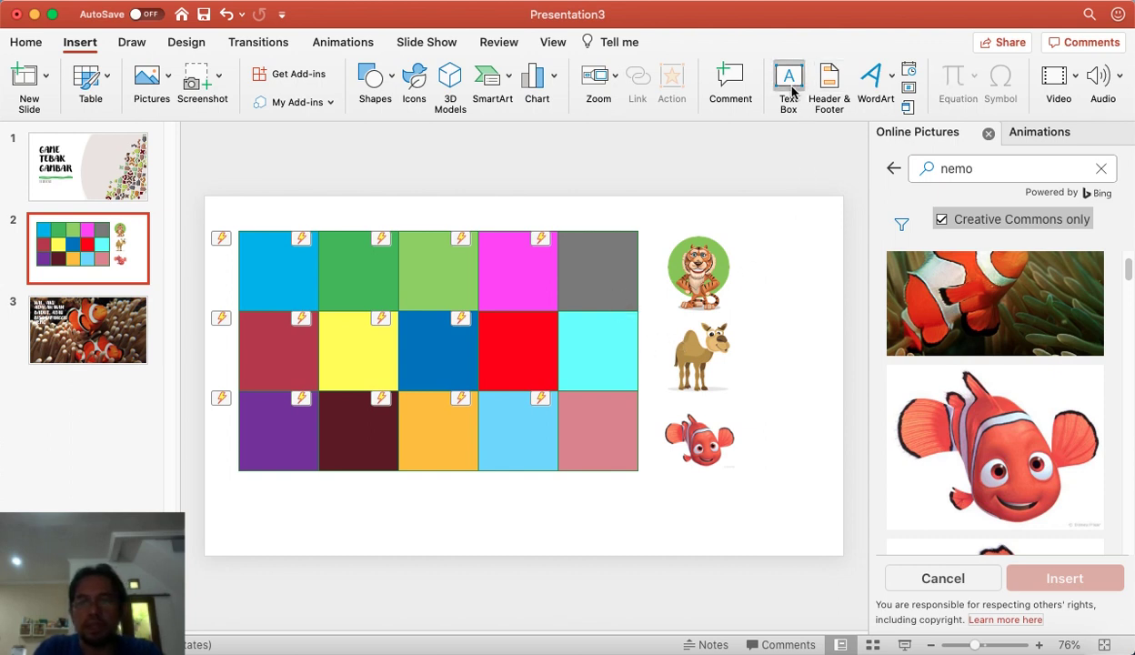
left_click_drag(751, 254, 818, 288)
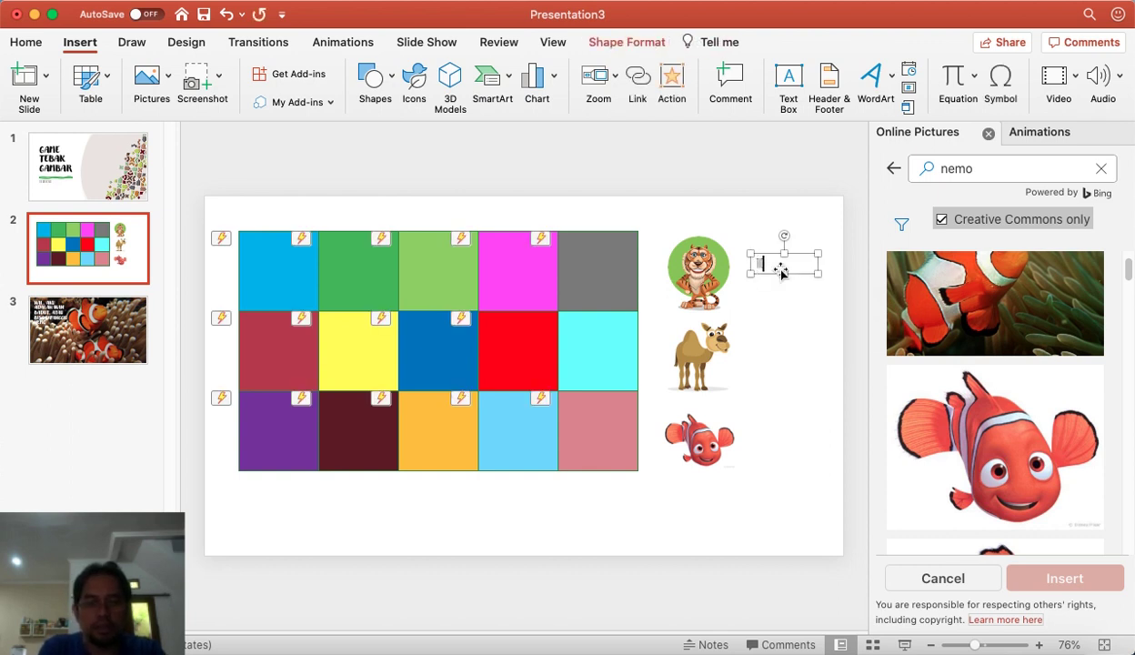
left_click(796, 296)
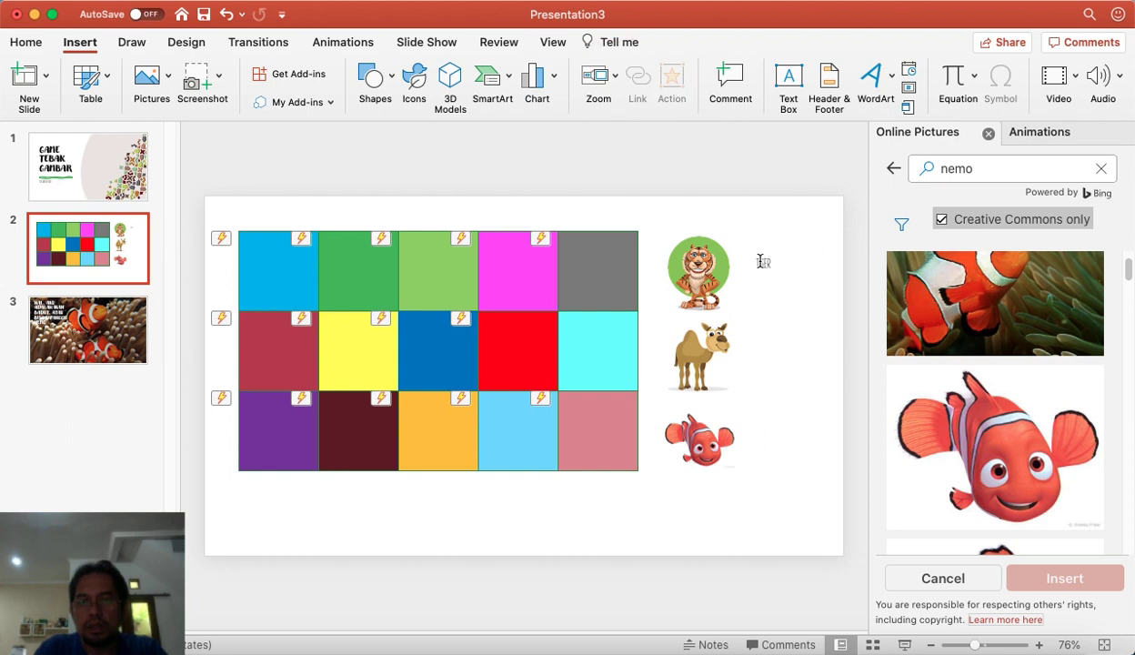
left_click(763, 262)
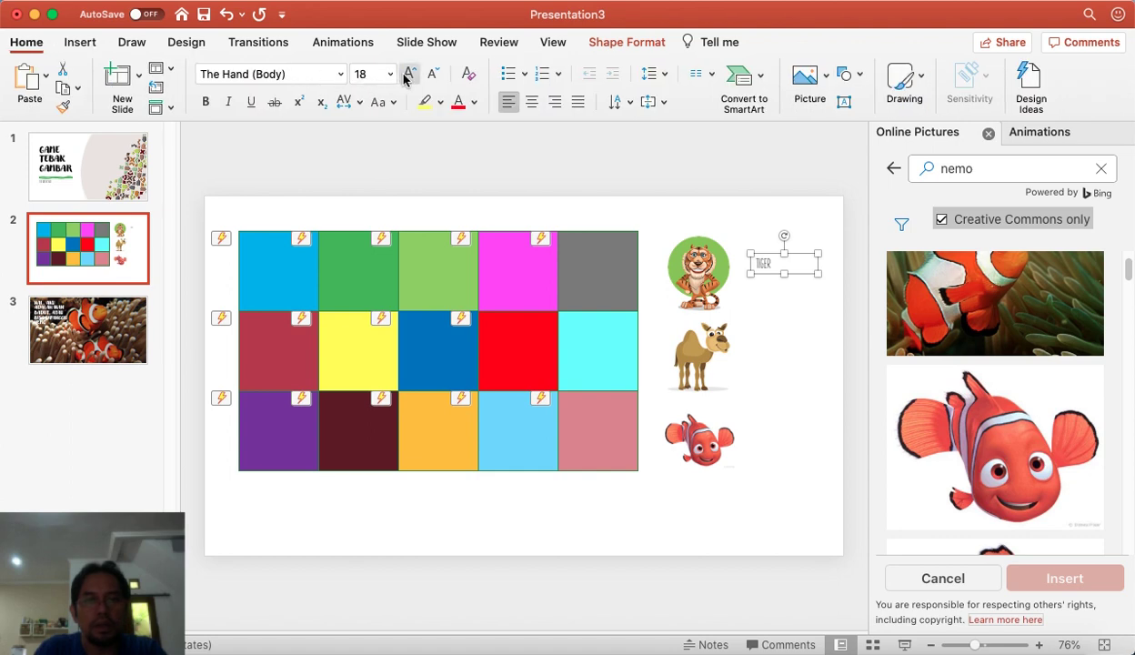
- Enlarge the TIGER label to 40 pt and place a copy beside the camel
left_click(408, 76)
left_click(409, 77)
left_click(409, 76)
left_click(409, 77)
left_click(408, 76)
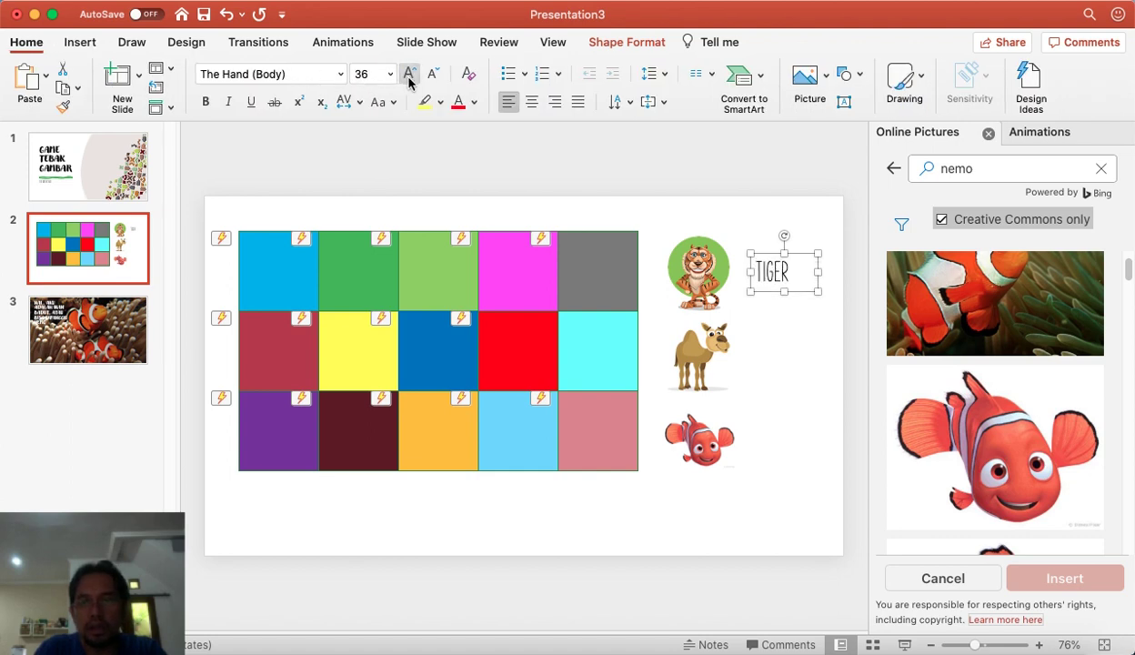
left_click(408, 77)
left_click_drag(804, 264, 801, 262)
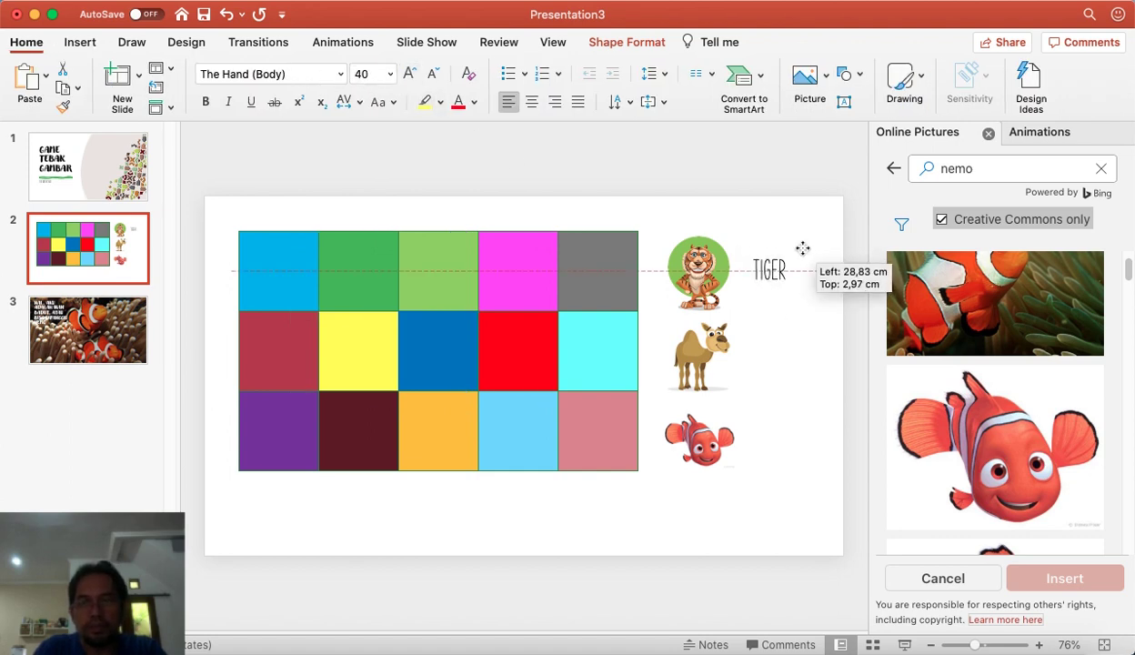
left_click_drag(790, 253, 793, 329)
- Retype the copied label beside the camel as CAMEL
double_click(781, 351)
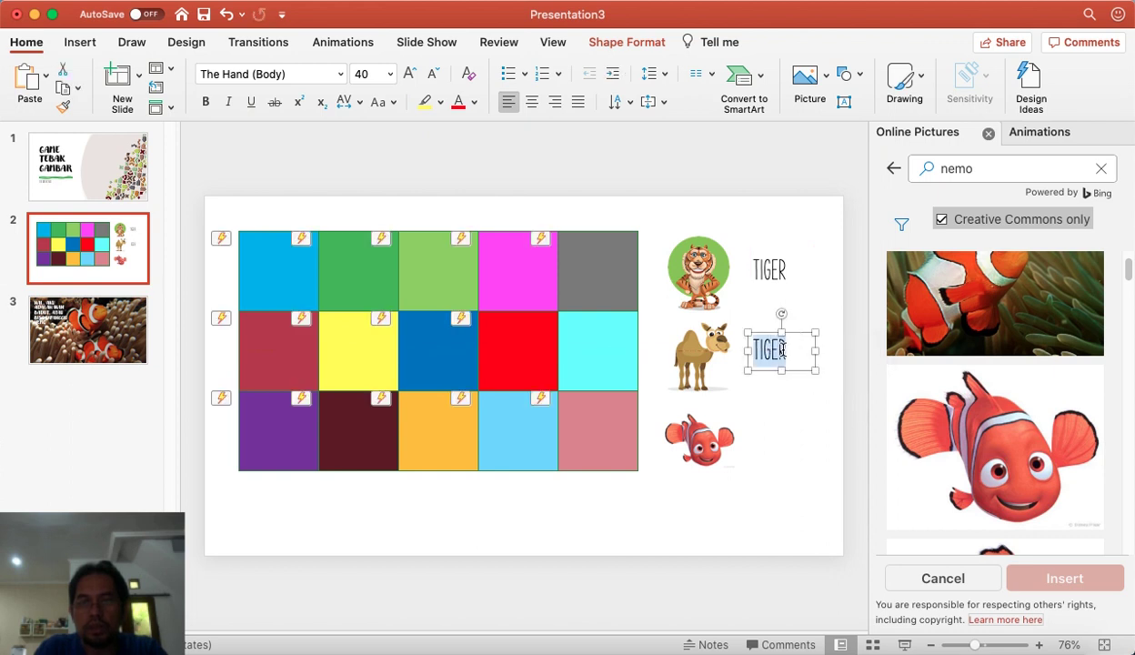
key("BackSpace")
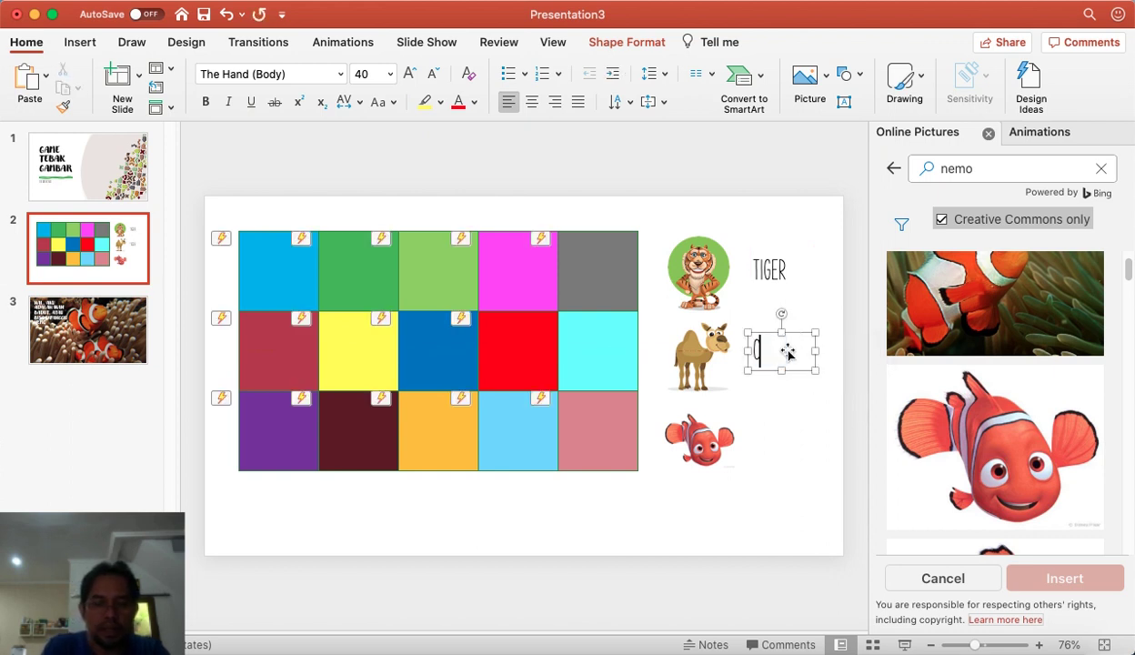
type("CAMEL")
left_click(790, 435)
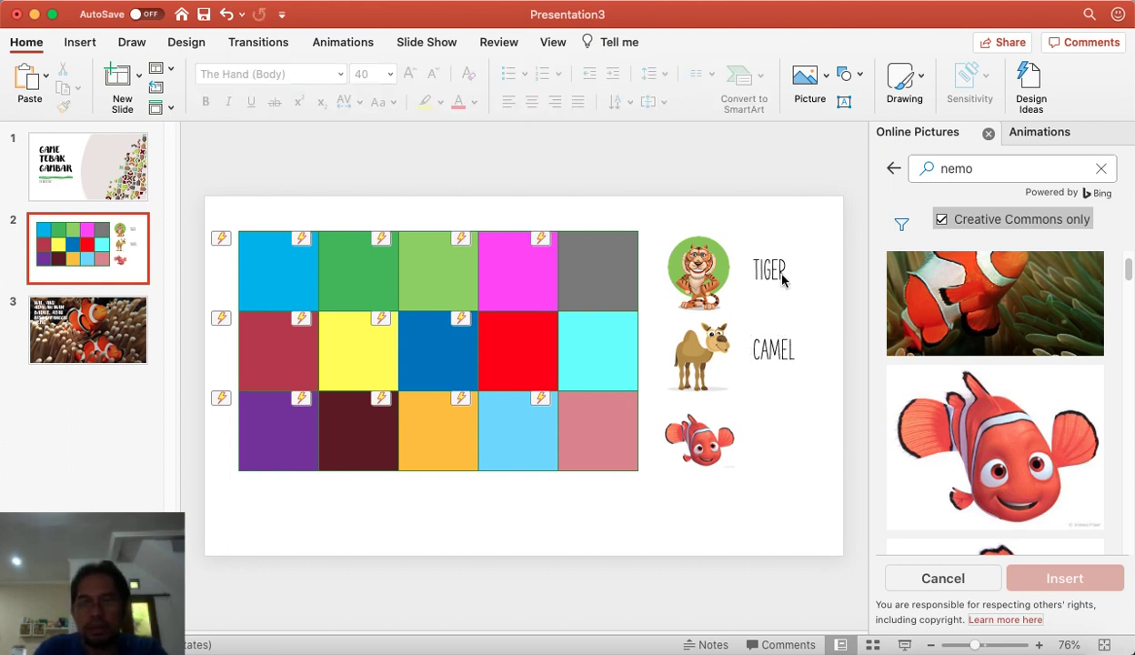
- Copy the label beside the clownfish, retype it CLOWNFISH and widen it to one line
left_click(792, 346)
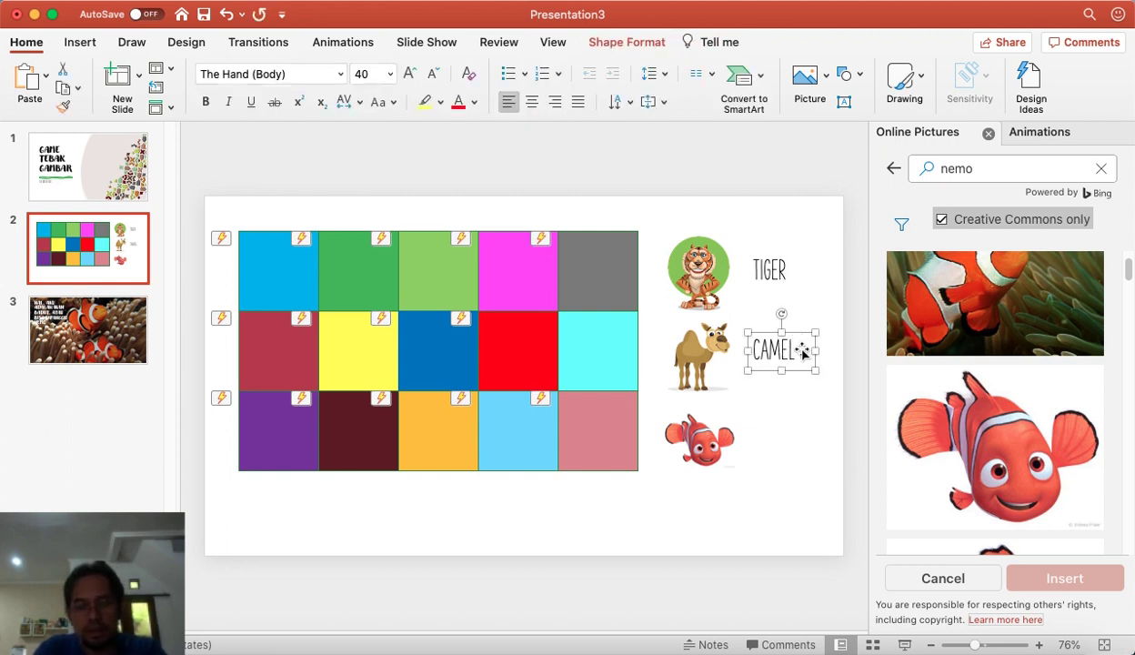
mouse_move(793, 347)
left_mouse_down()
mouse_move(814, 376)
mouse_move(804, 340)
mouse_move(784, 414)
mouse_move(797, 432)
left_mouse_up()
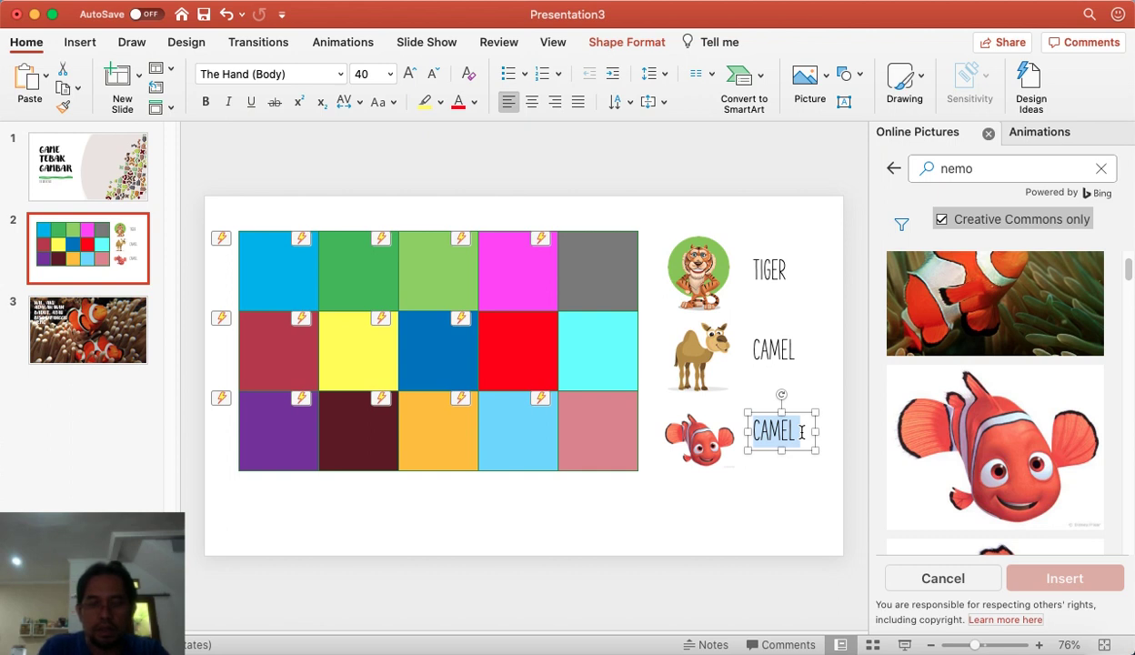
type("CLOWNF")
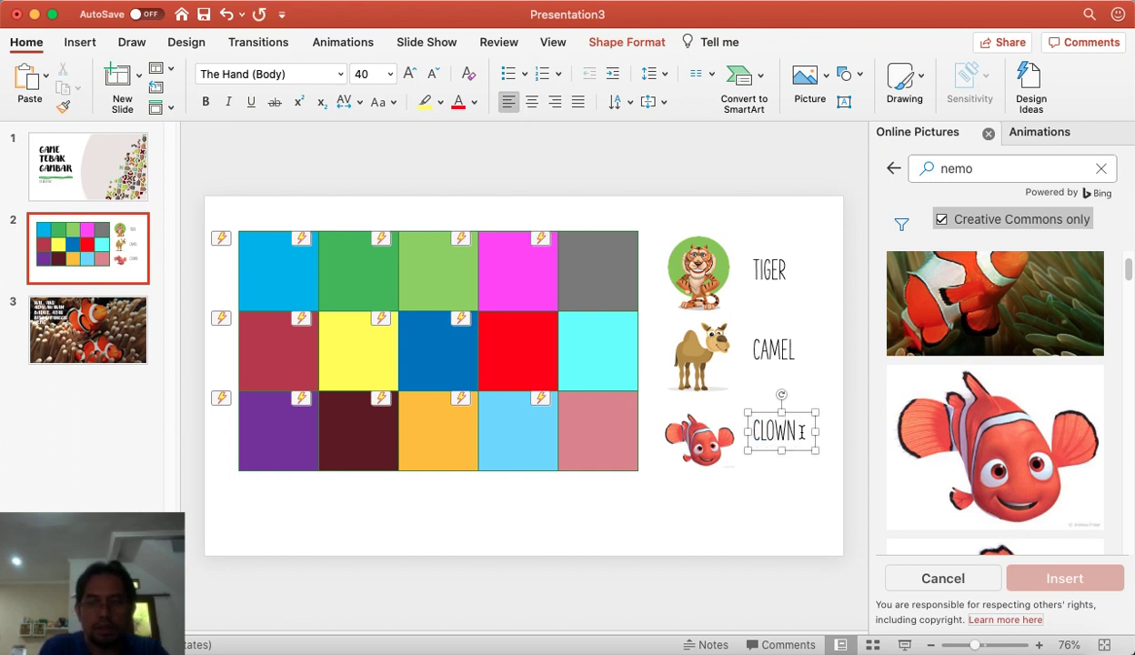
type("ISH")
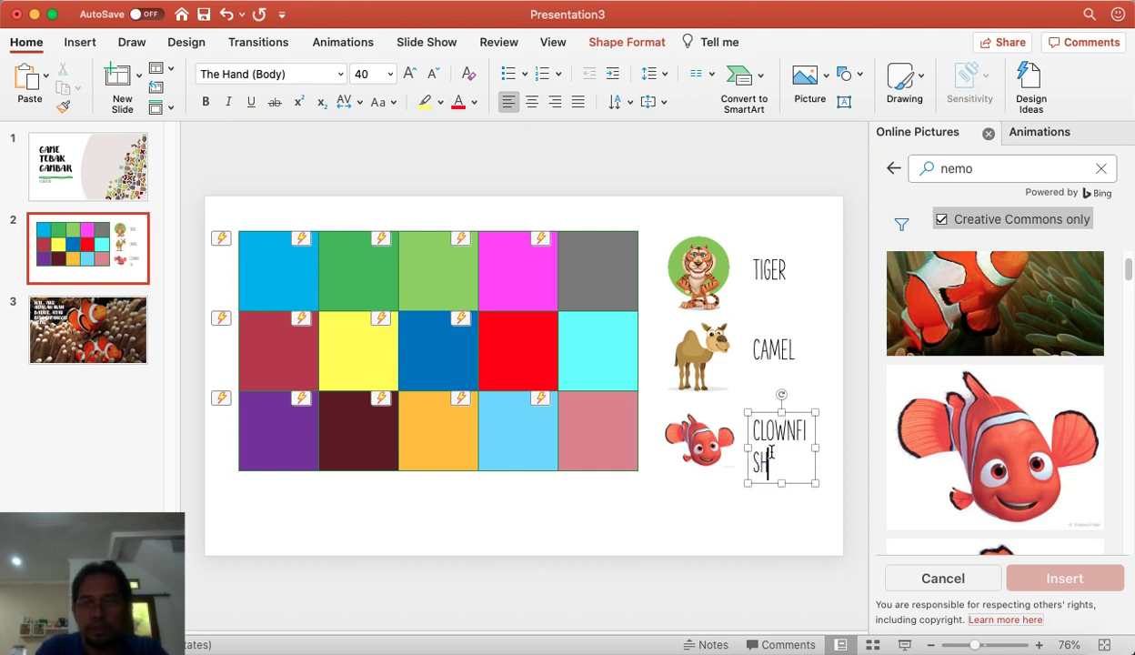
left_click_drag(815, 448, 844, 448)
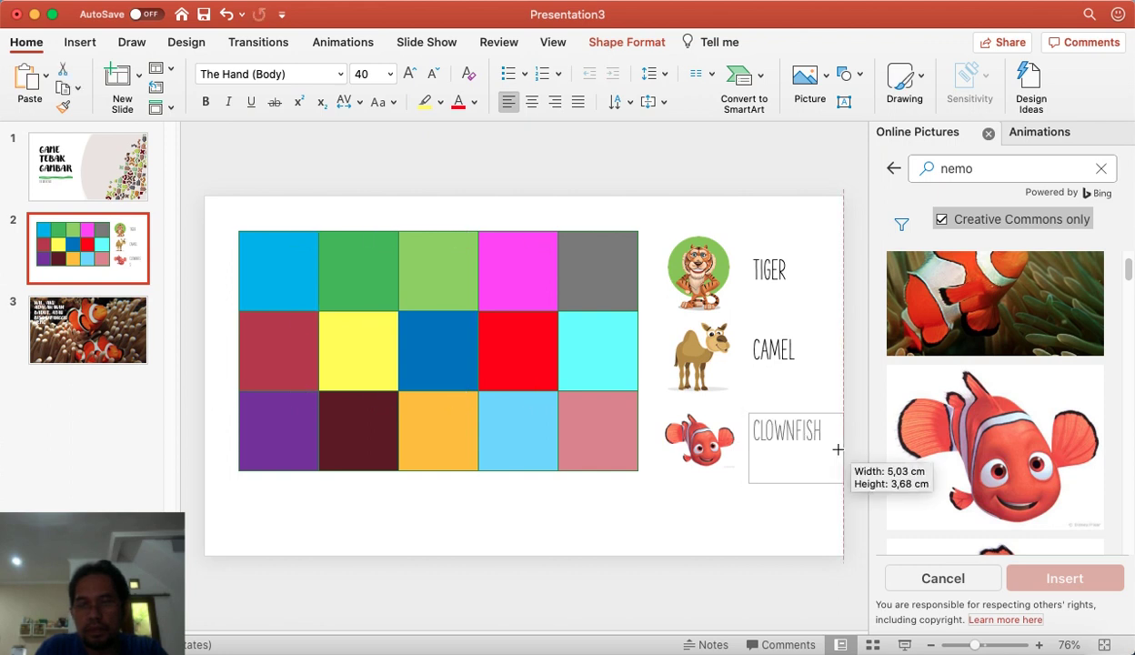
left_click(823, 499)
left_click(815, 431)
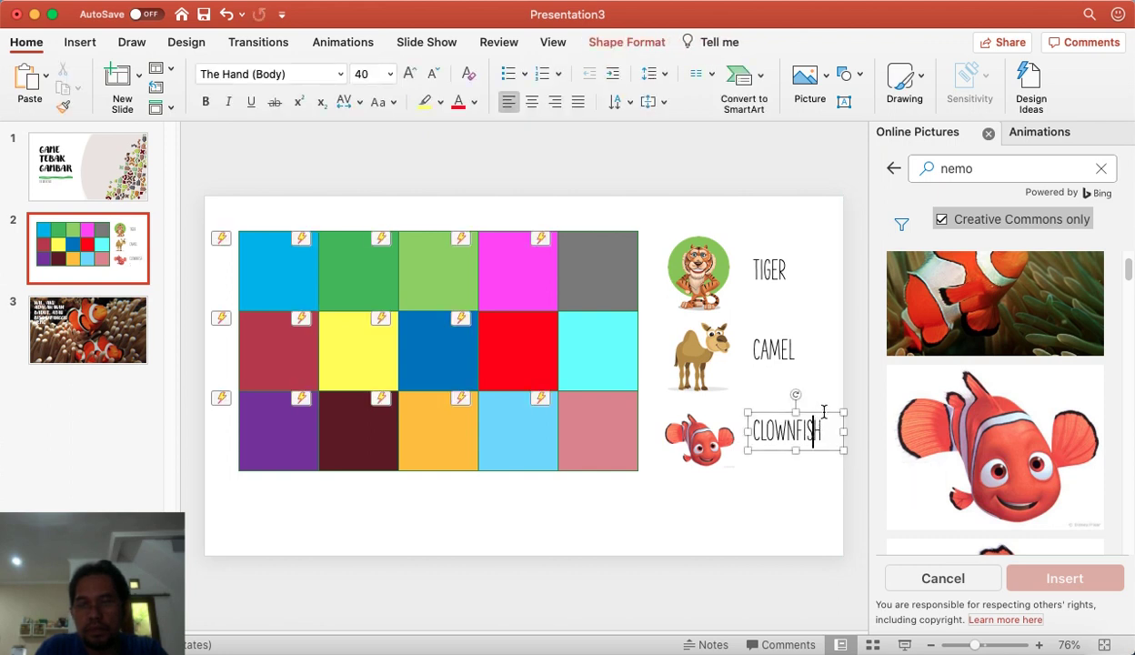
left_click(805, 517)
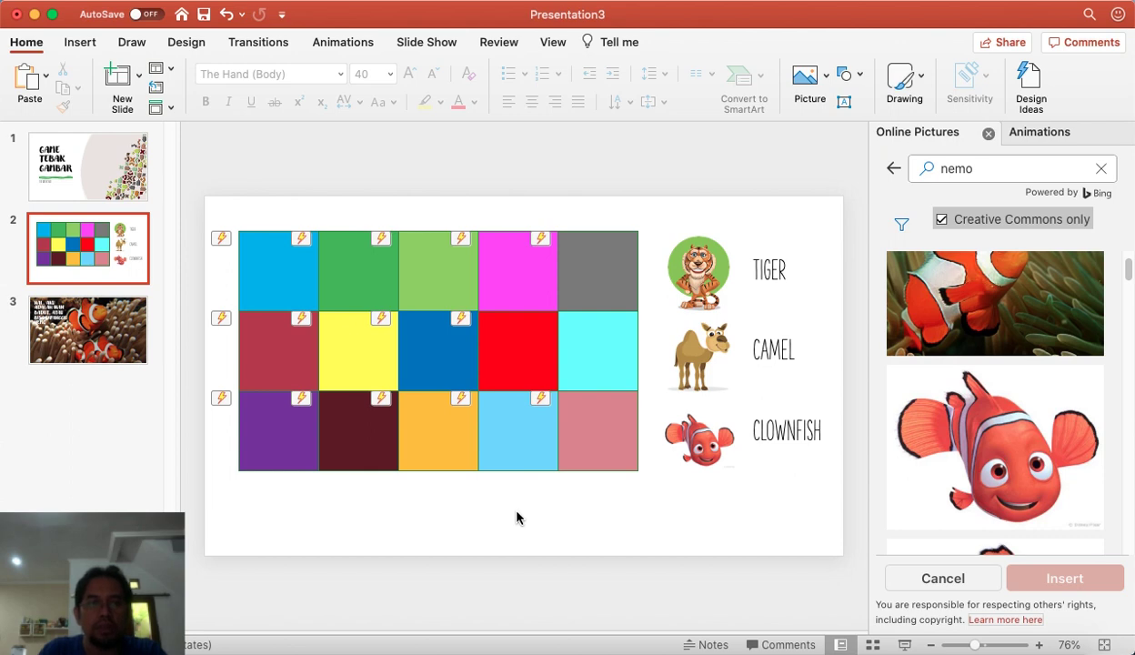
- Draw a slide-sized rectangle with a white fill and no outline
left_click(86, 44)
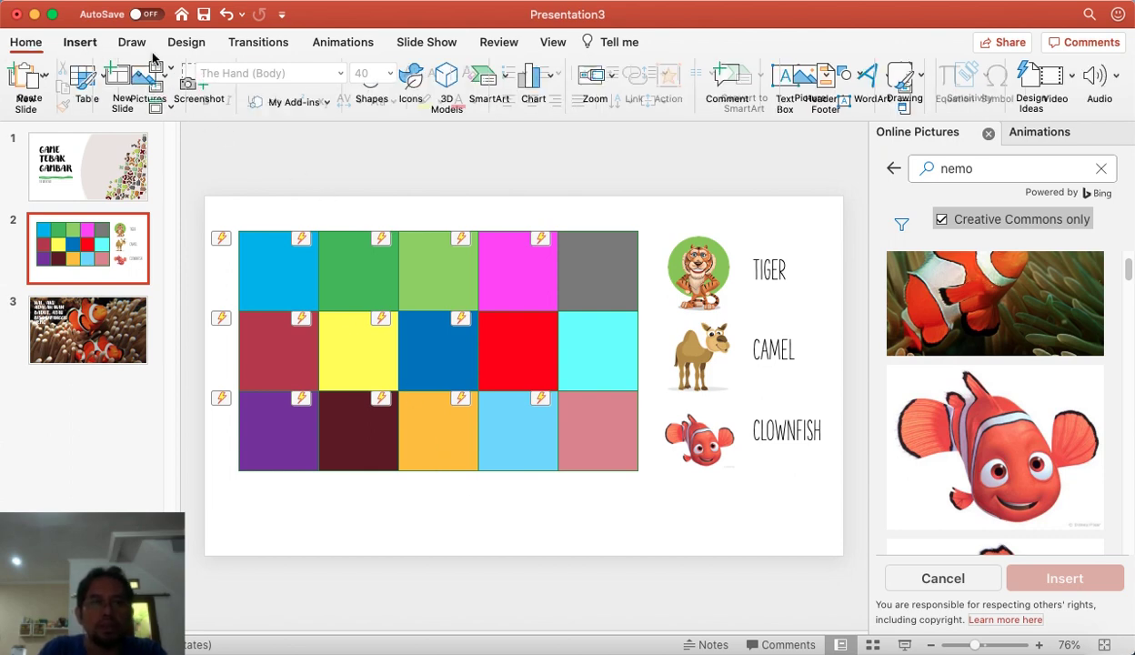
left_click(393, 80)
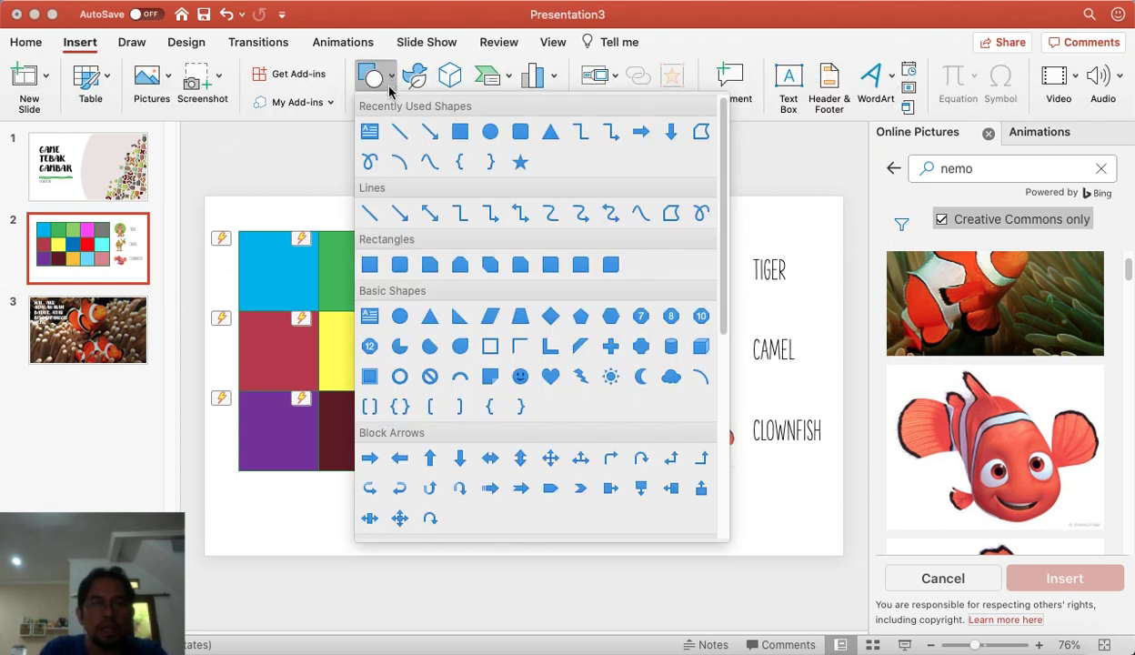
left_click(460, 133)
left_click_drag(203, 196, 840, 556)
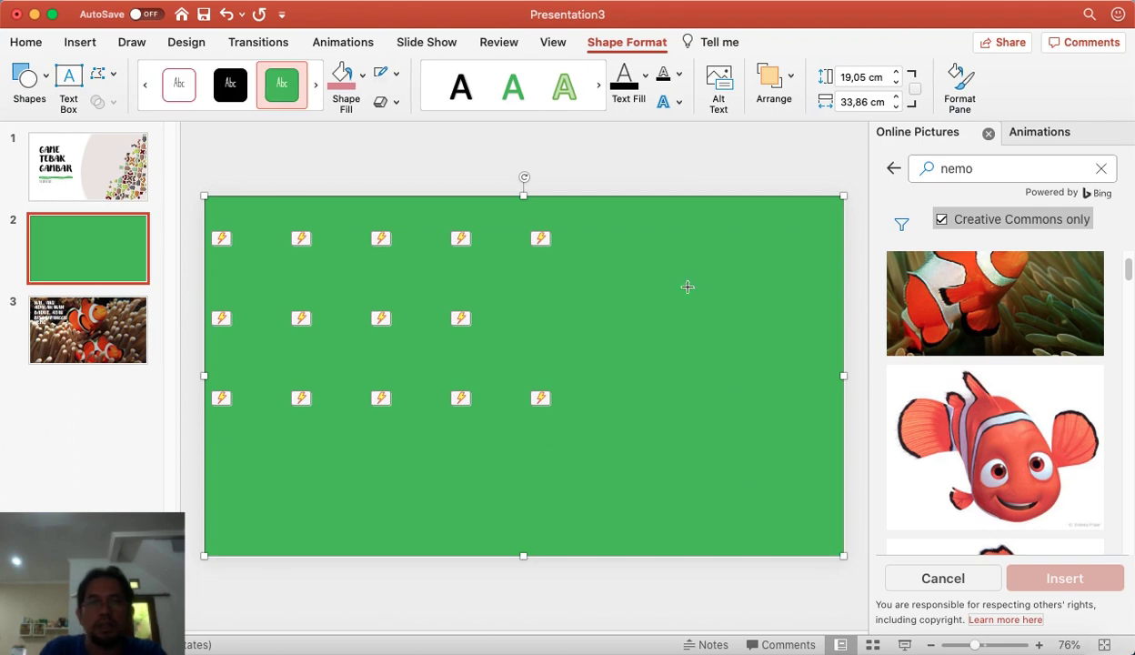
left_click(178, 84)
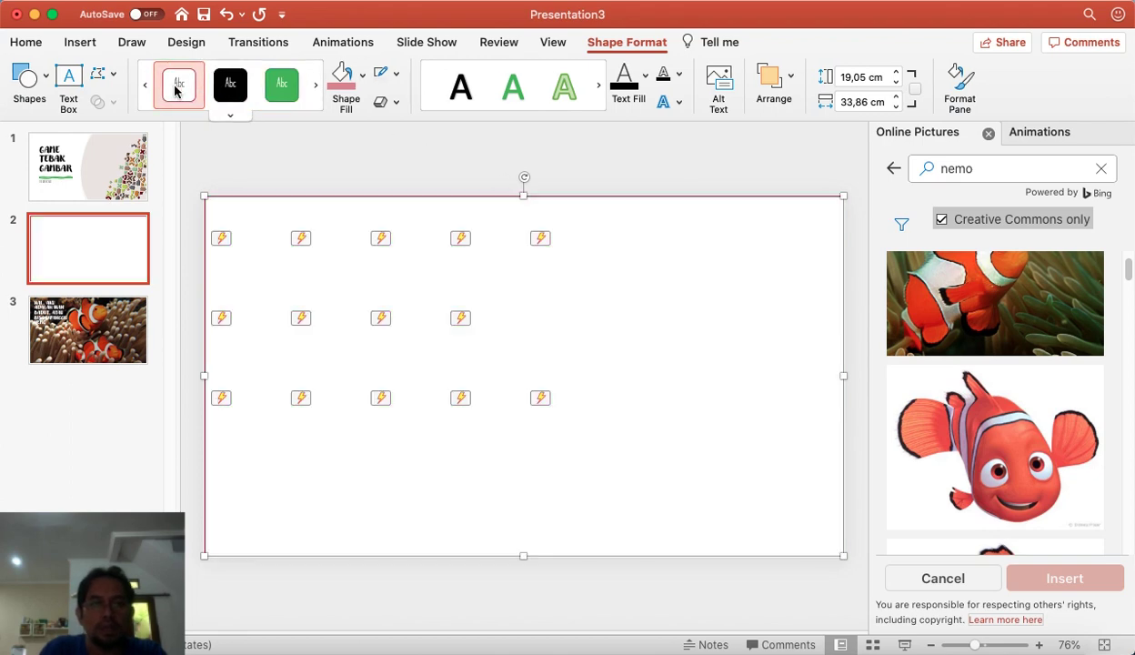
left_click(233, 116)
left_click(120, 184)
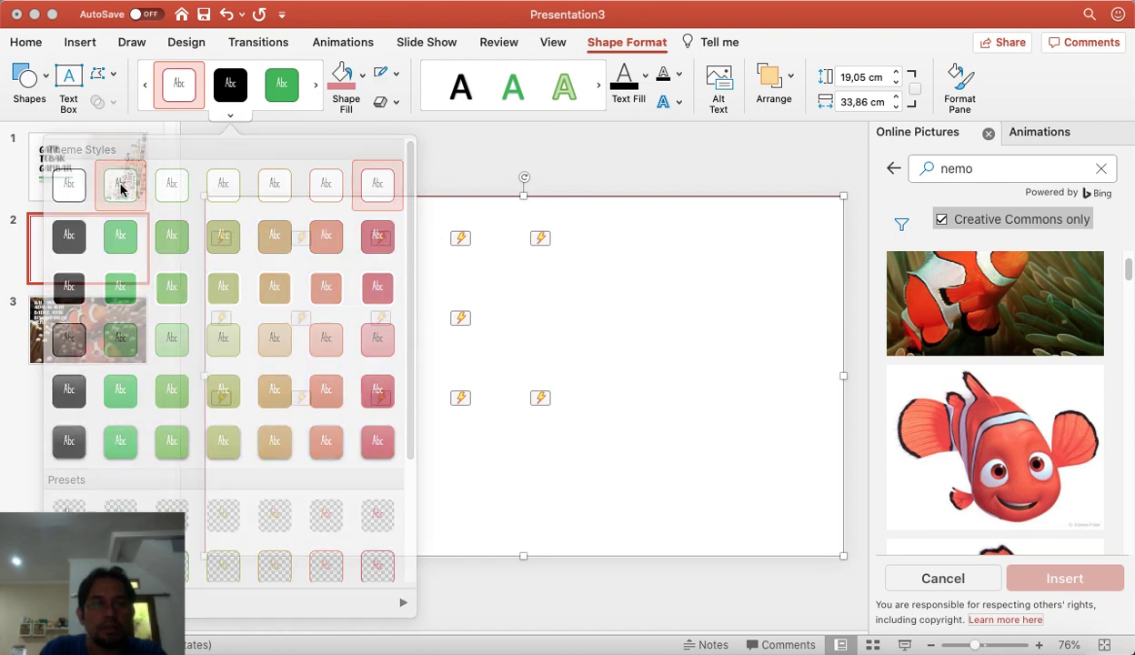
left_click(396, 77)
left_click(419, 106)
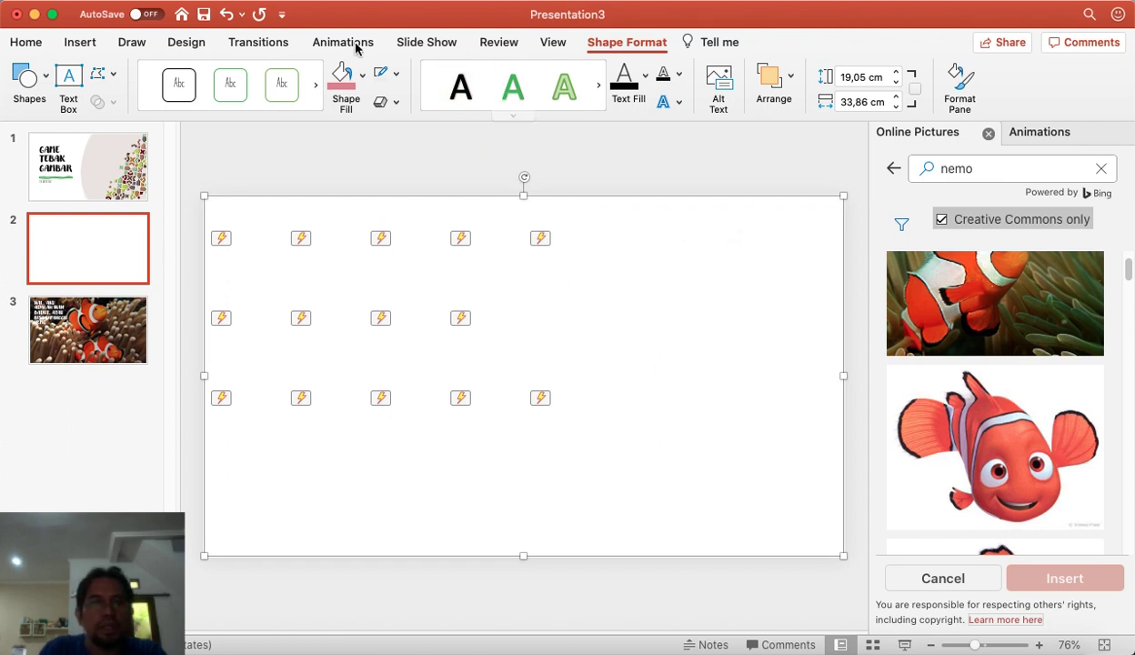
- Give the rectangle a click action, leaving no sound selected
left_click(80, 42)
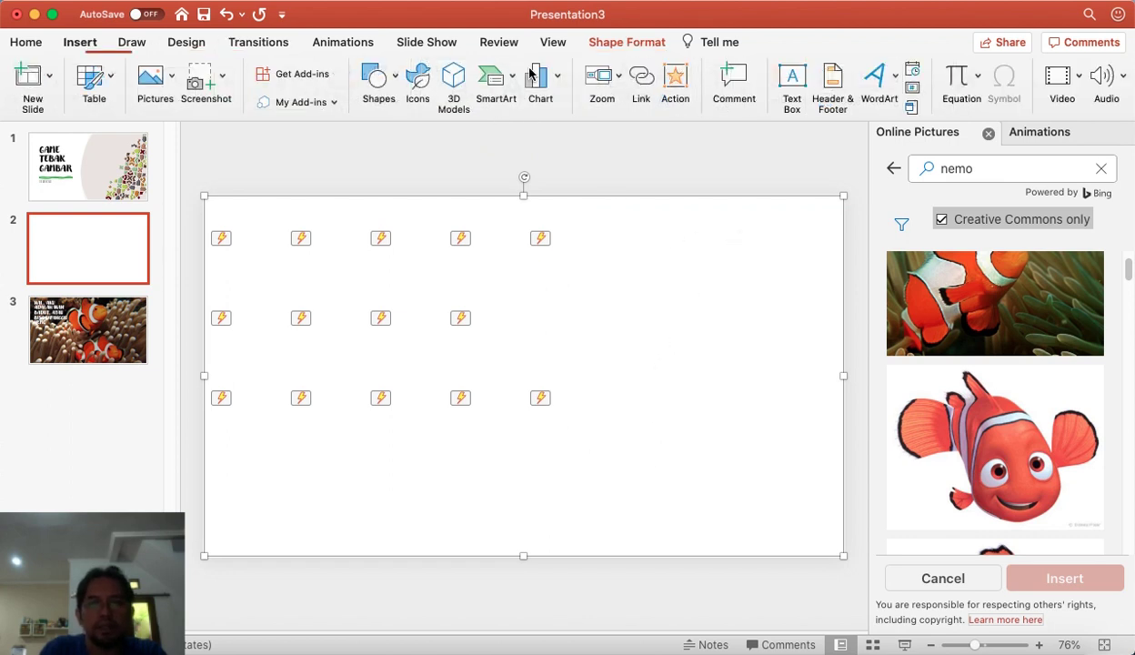
left_click(664, 86)
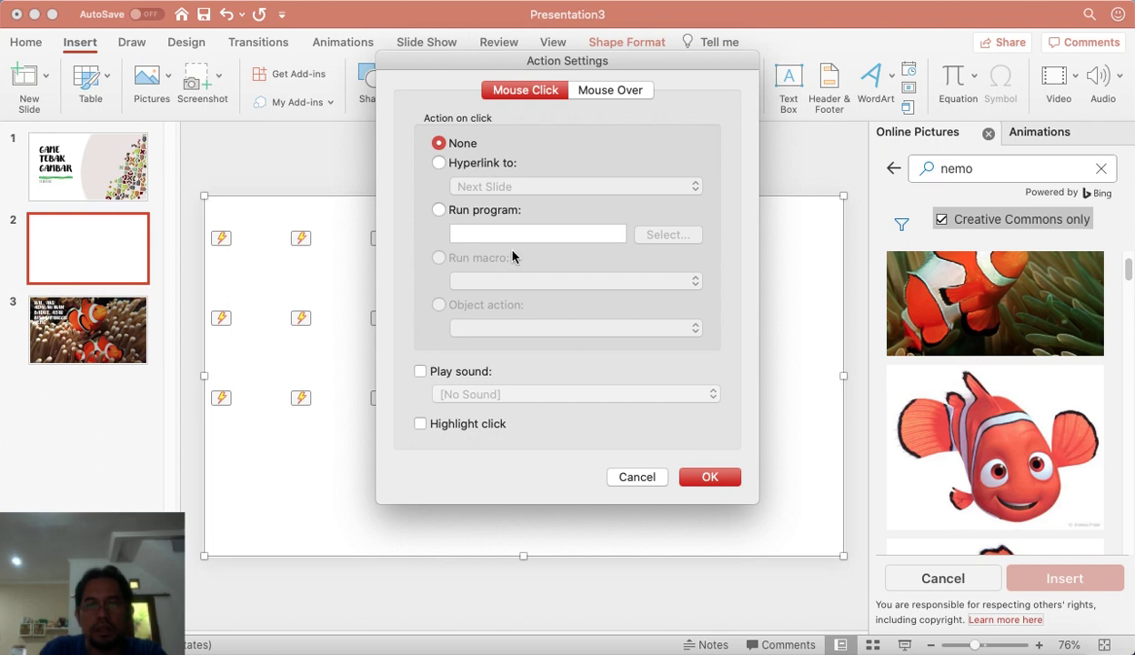
left_click(471, 372)
left_click(557, 396)
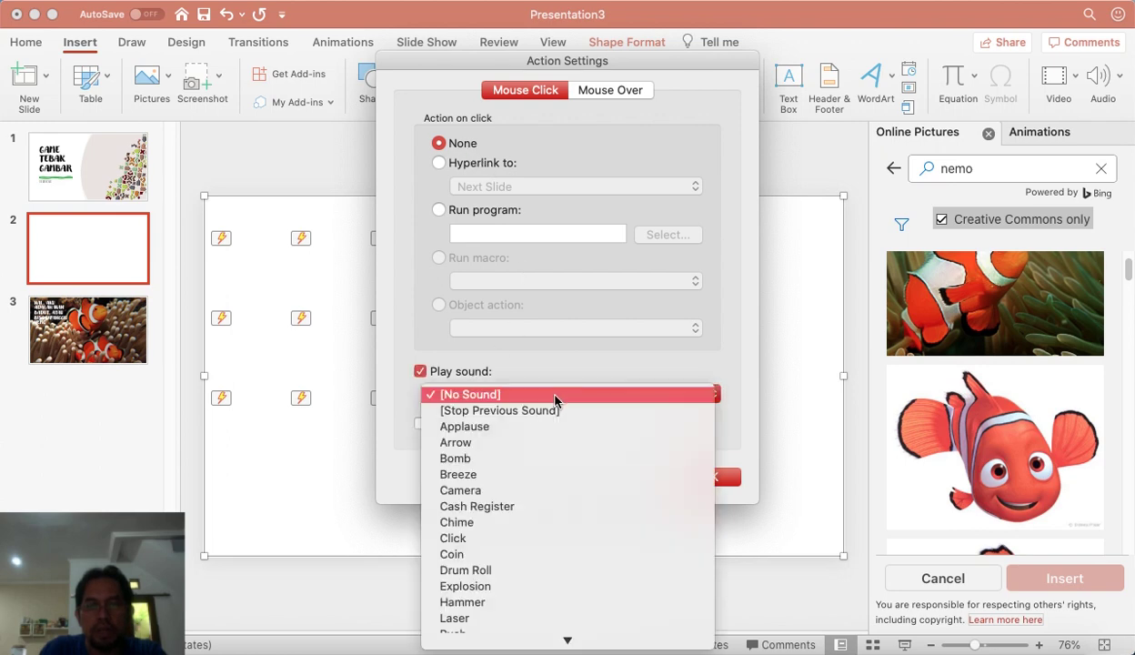
left_click(555, 398)
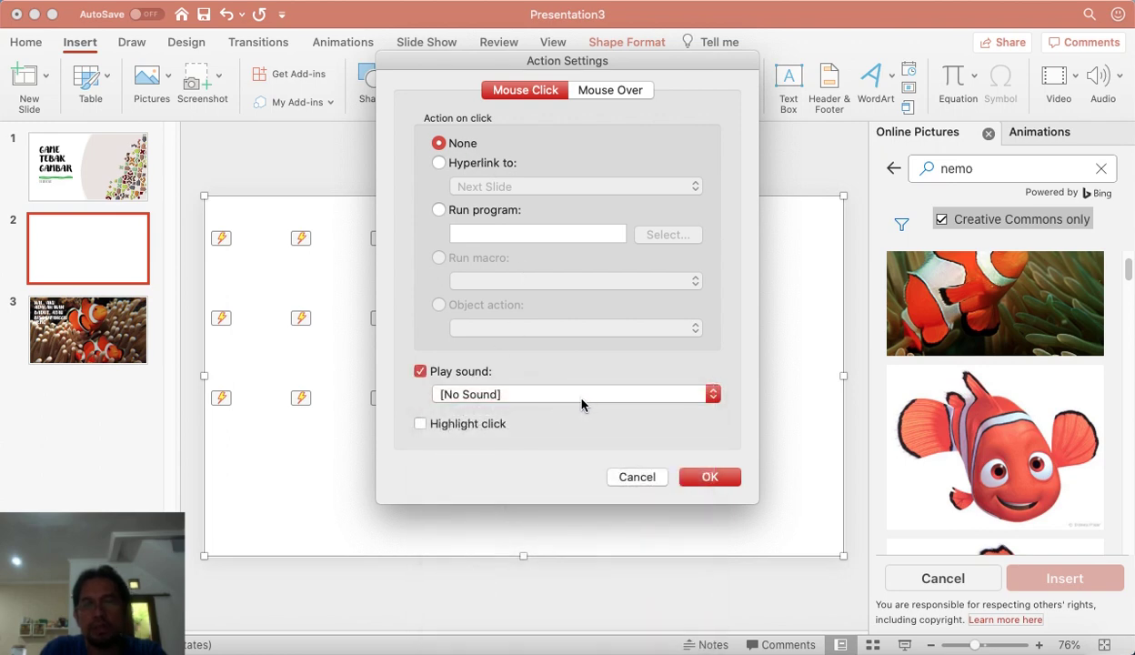
left_click(709, 480)
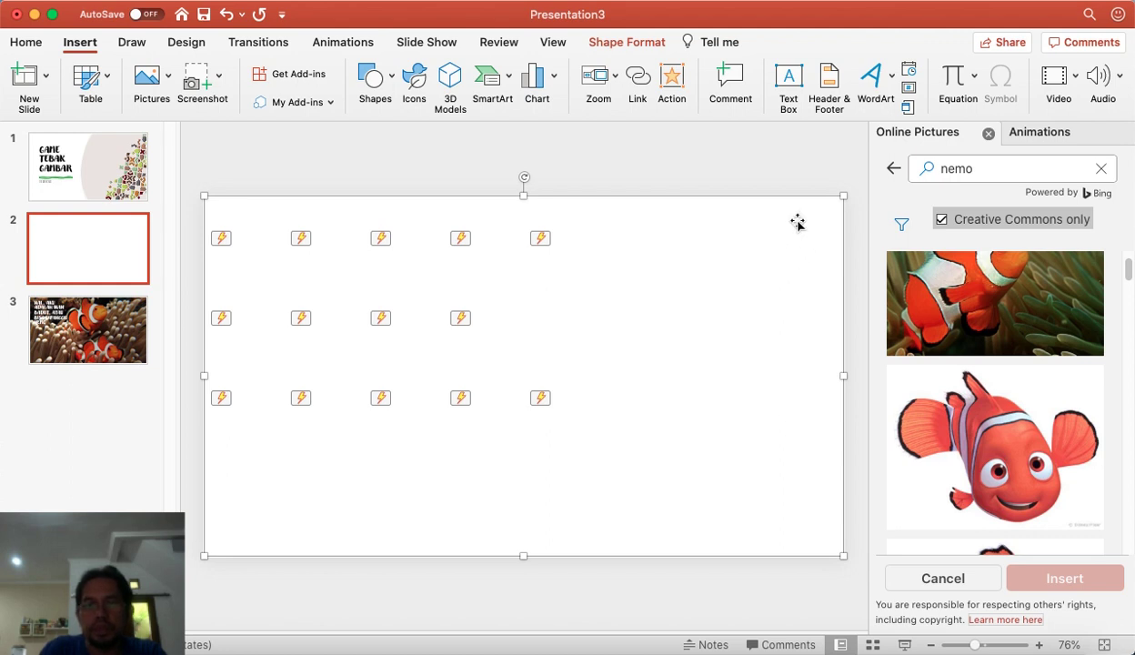
- Send the white rectangle to the back, behind the tile grid and pictures
right_click(727, 218)
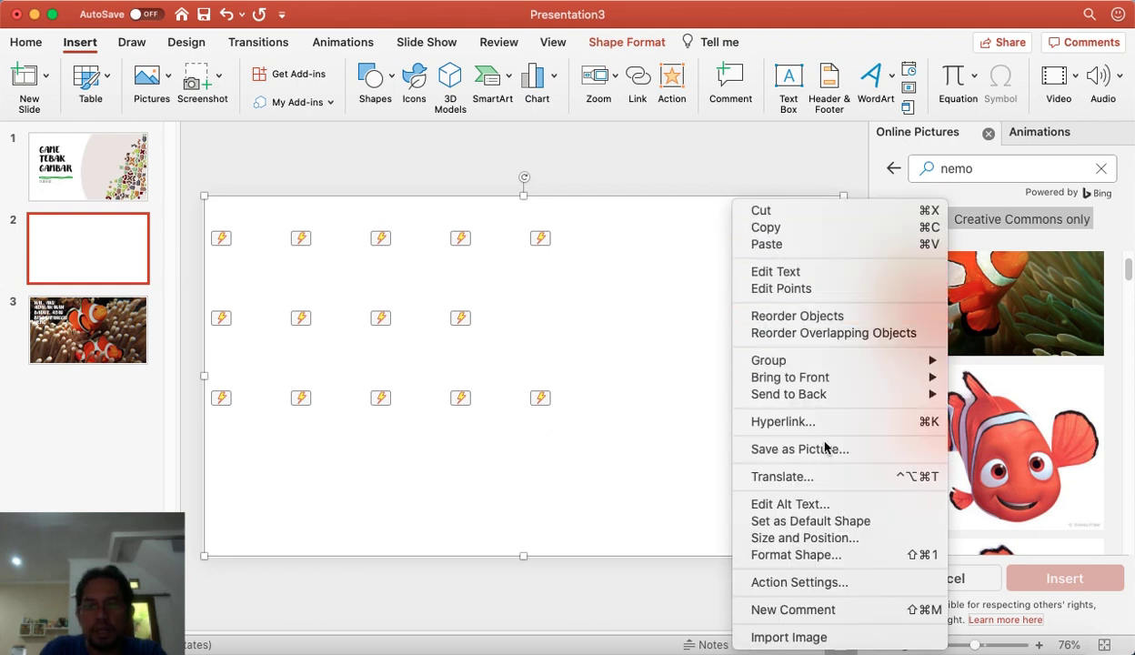
mouse_move(789, 394)
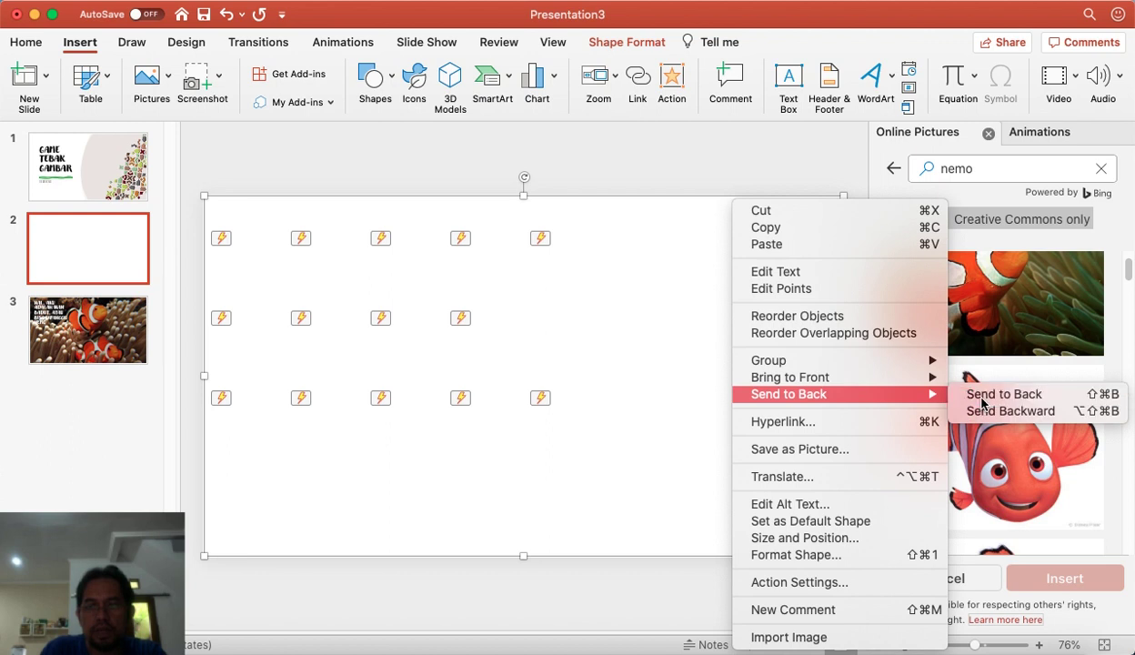
left_click(991, 394)
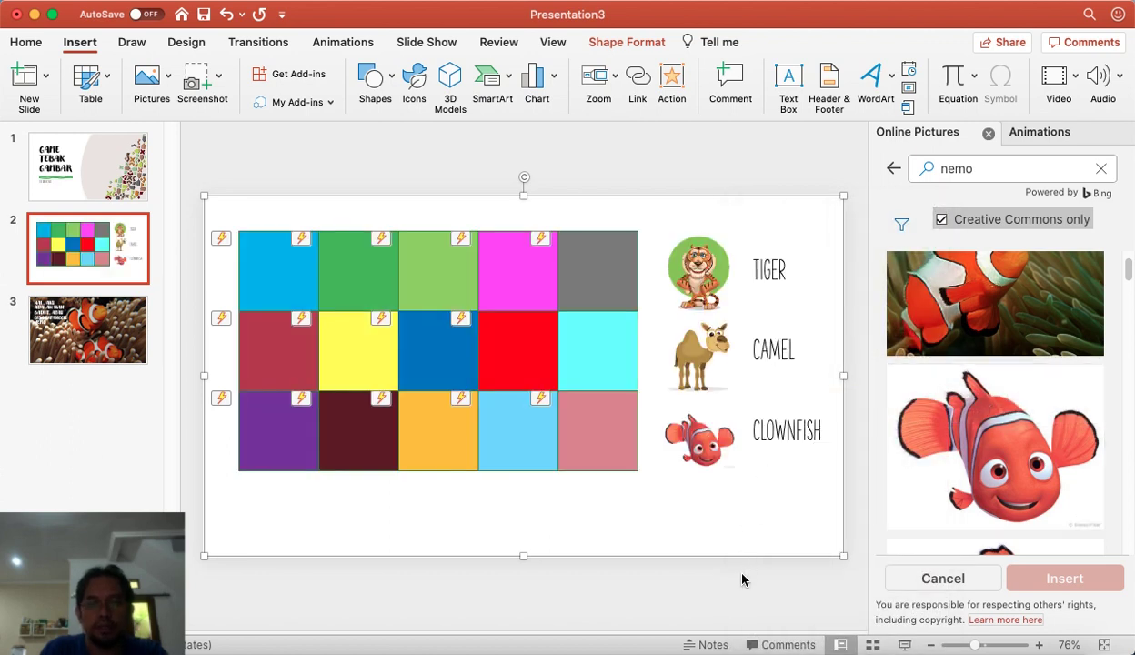
left_click(740, 579)
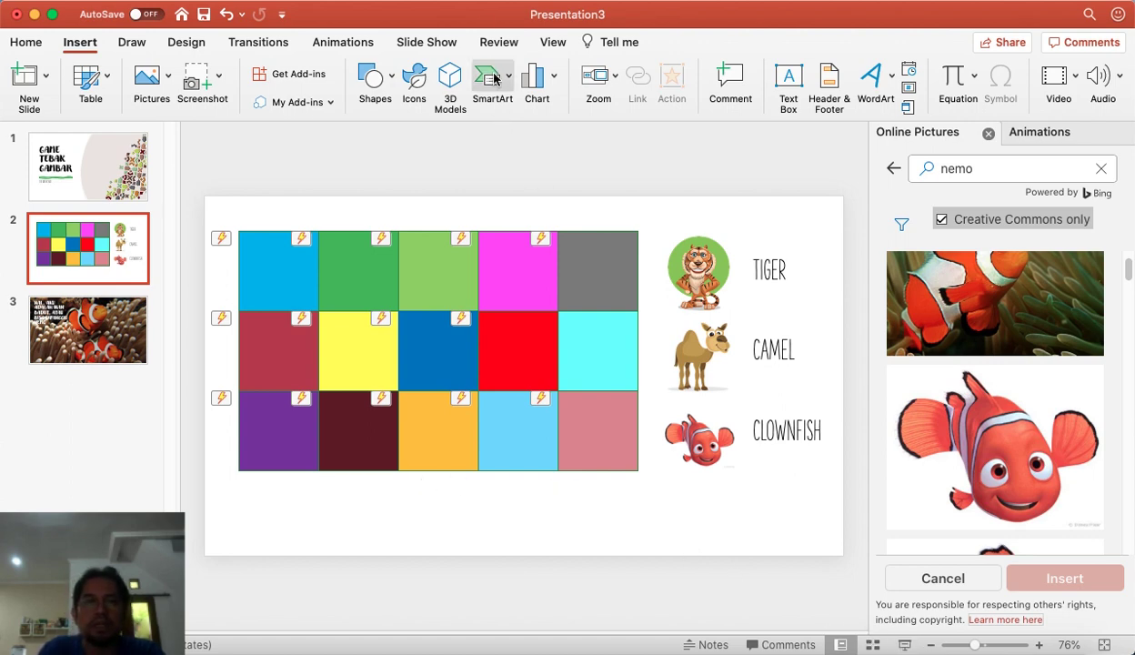
left_click(506, 3)
left_click(506, 3)
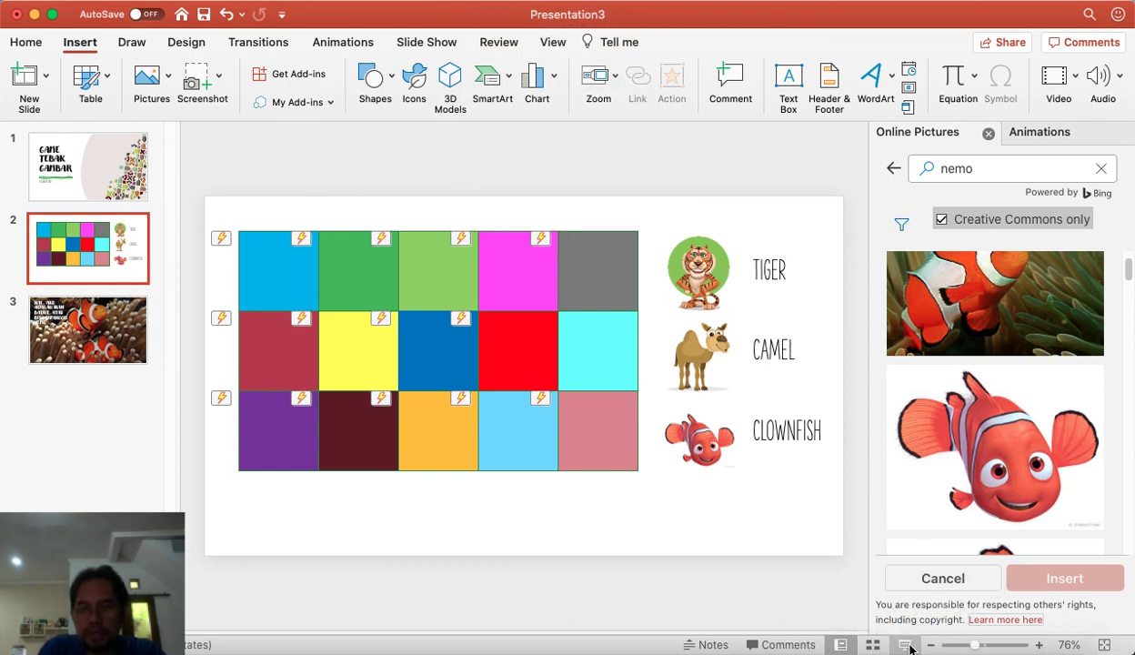
- Present the tile slide, reveal the blue, yellow, light-green, red and orange tiles, then end on slide 3
left_click(905, 644)
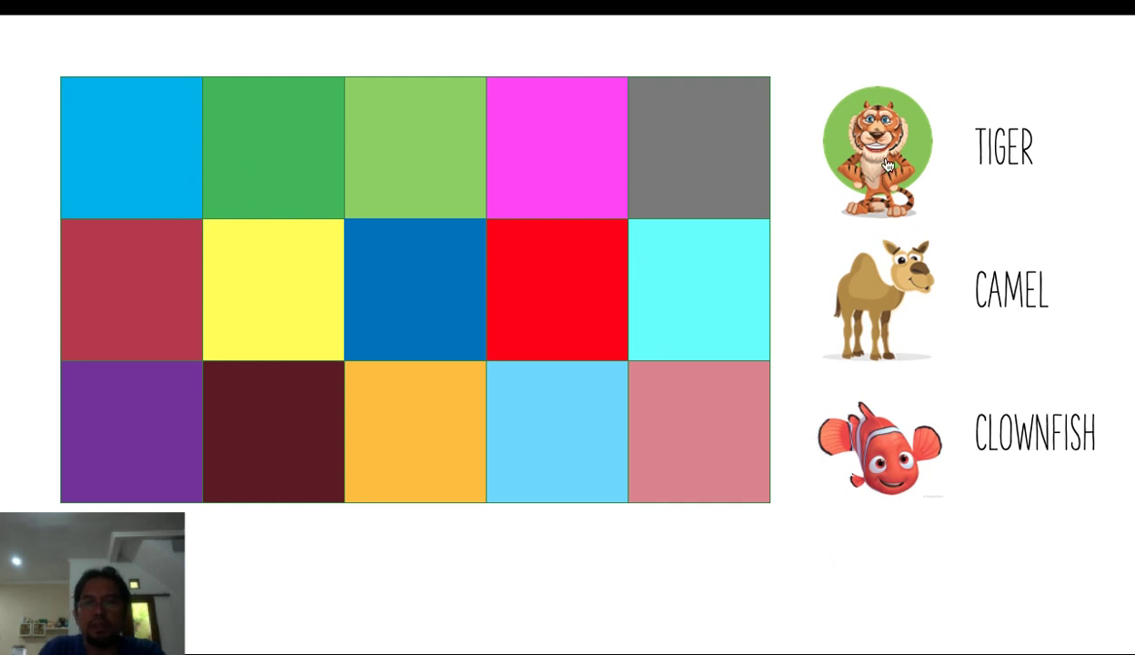
left_click(160, 180)
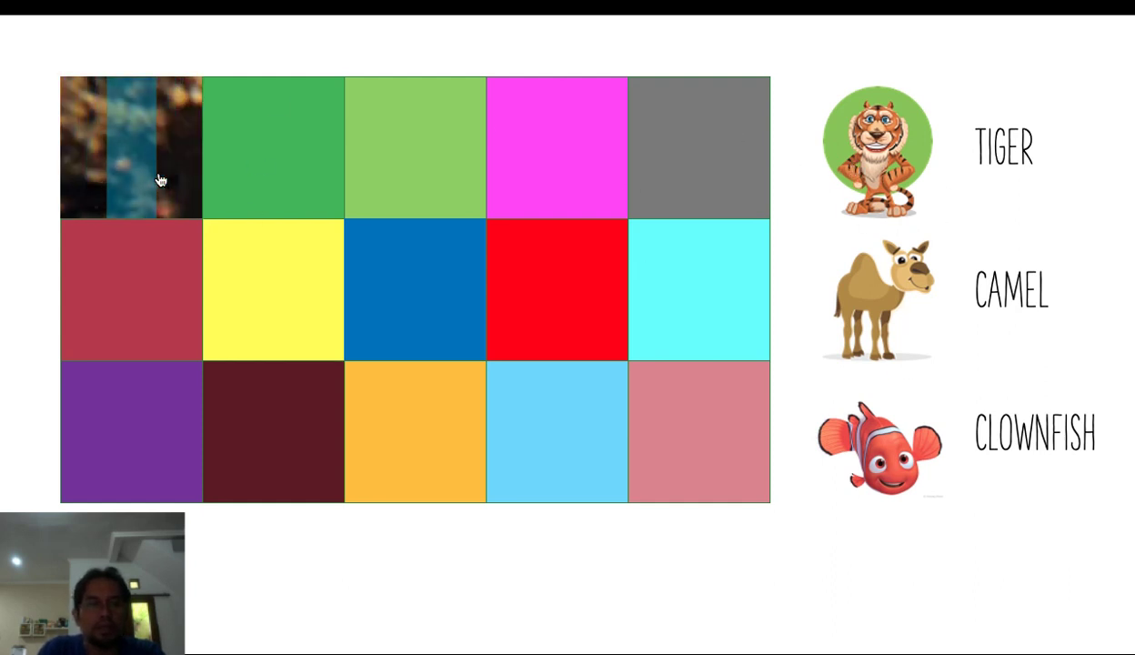
left_click(266, 261)
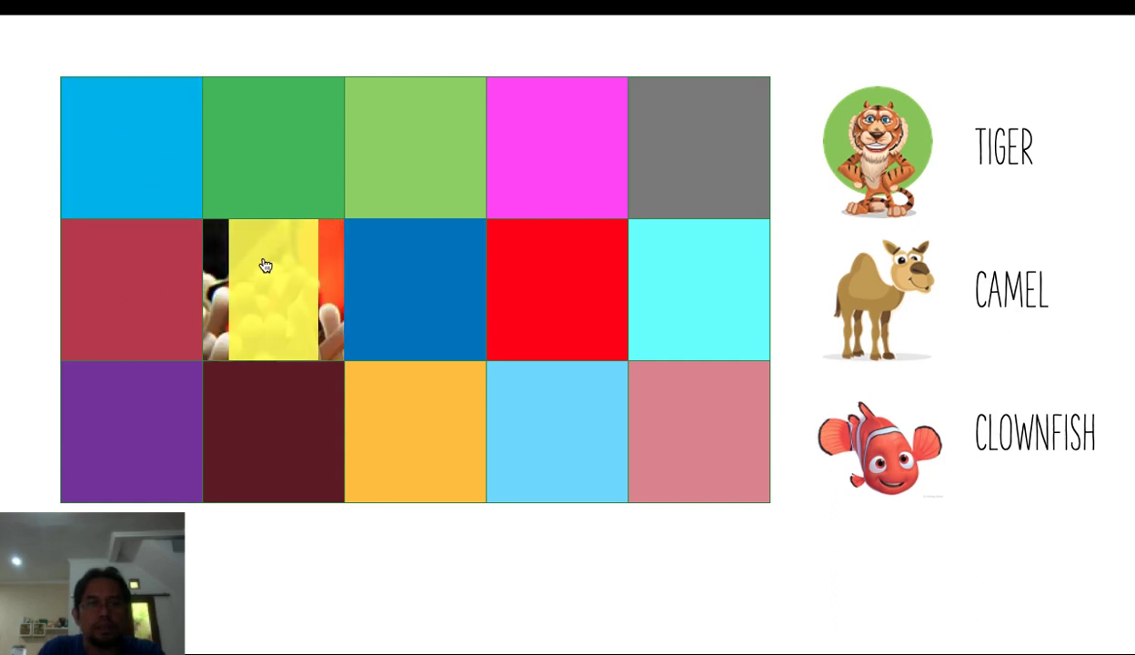
left_click(426, 164)
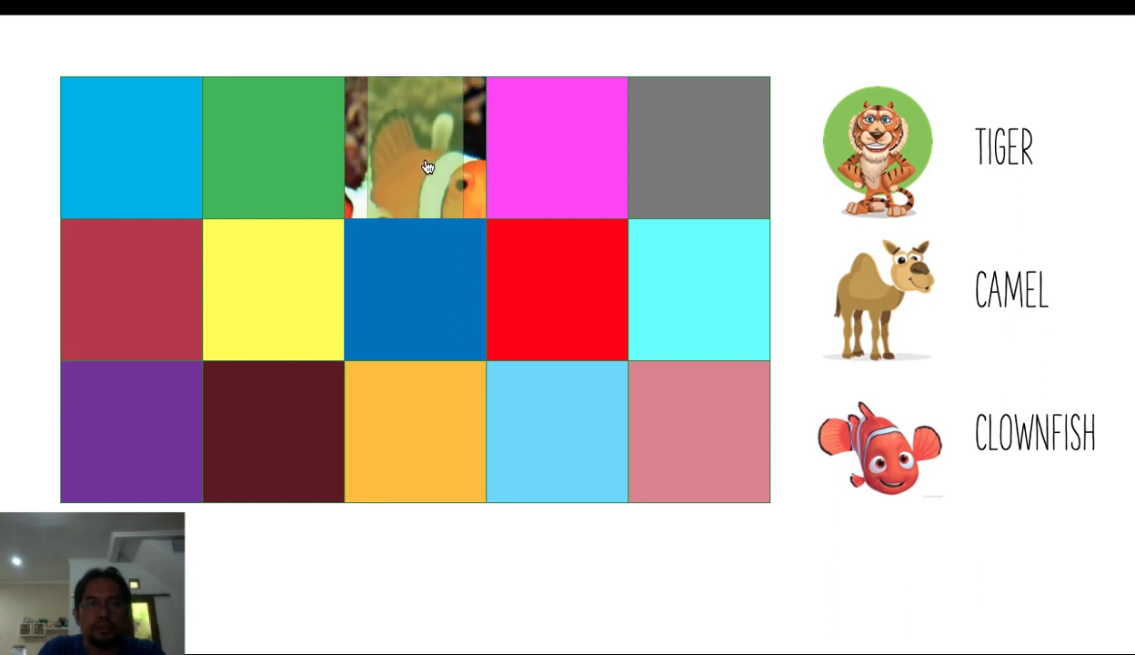
left_click(562, 305)
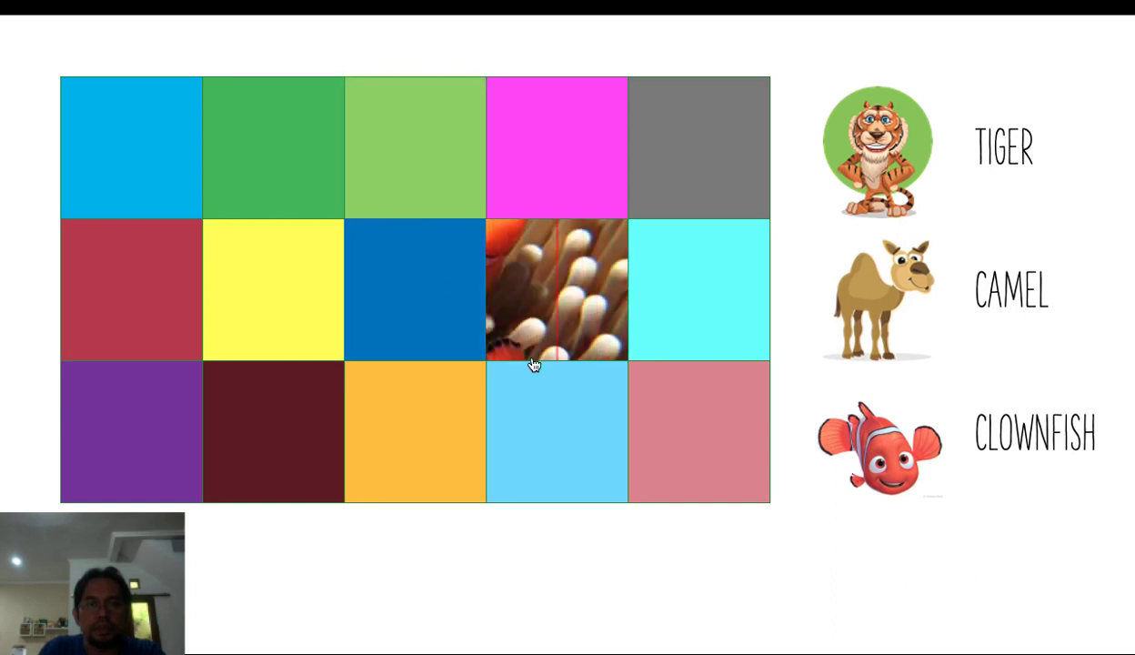
left_click(393, 427)
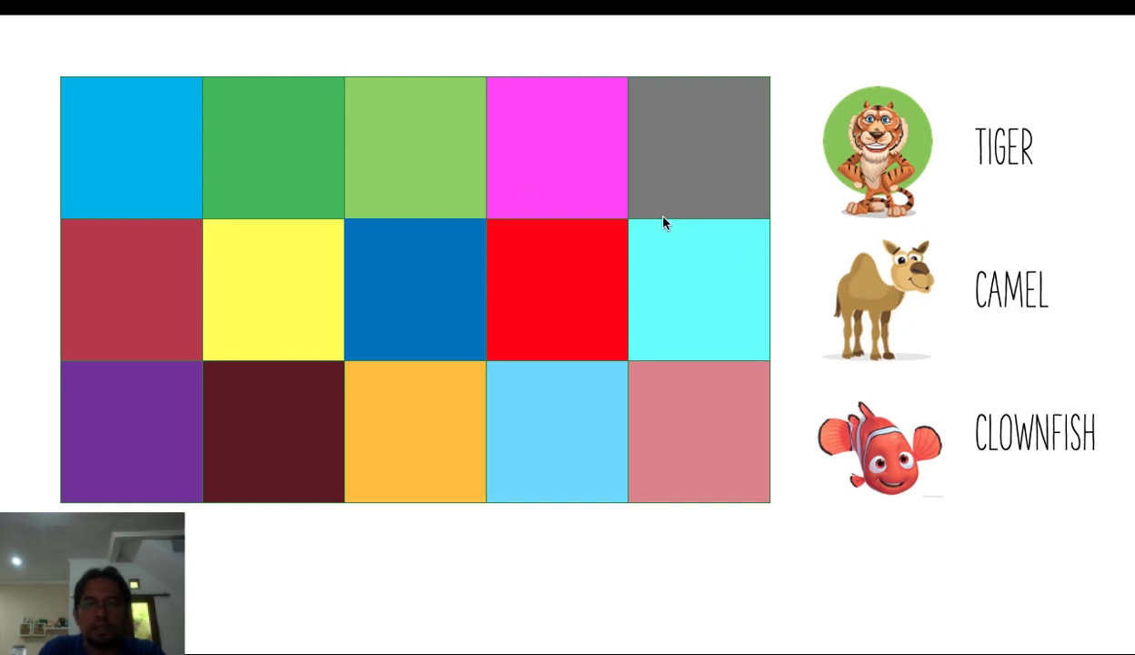
left_click(380, 569)
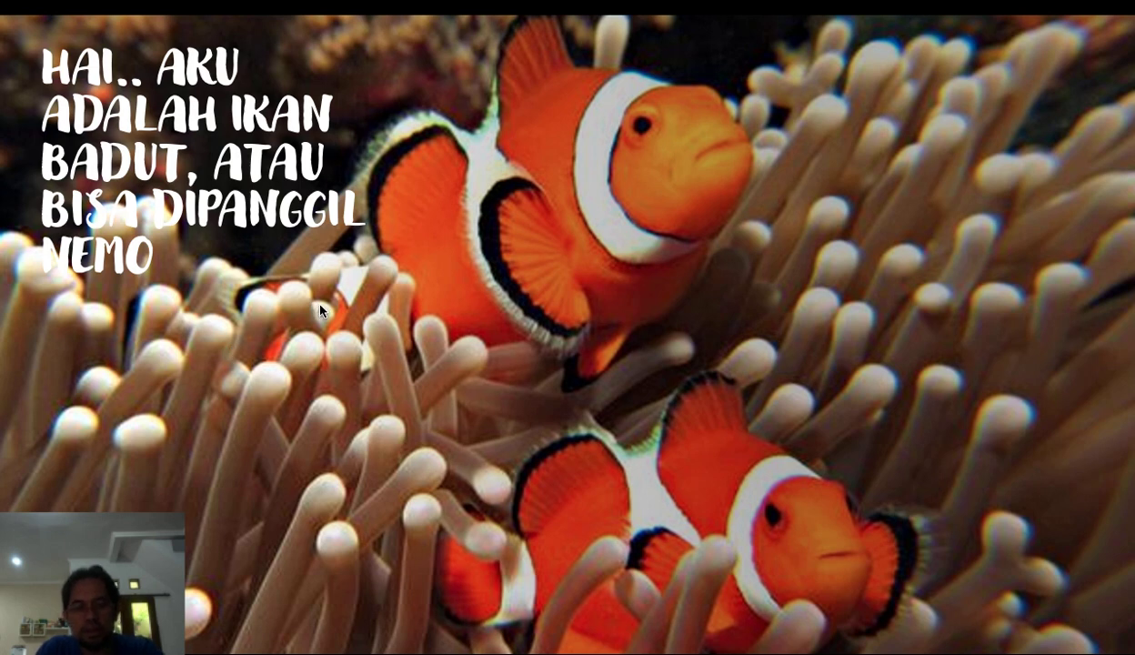
key("Escape")
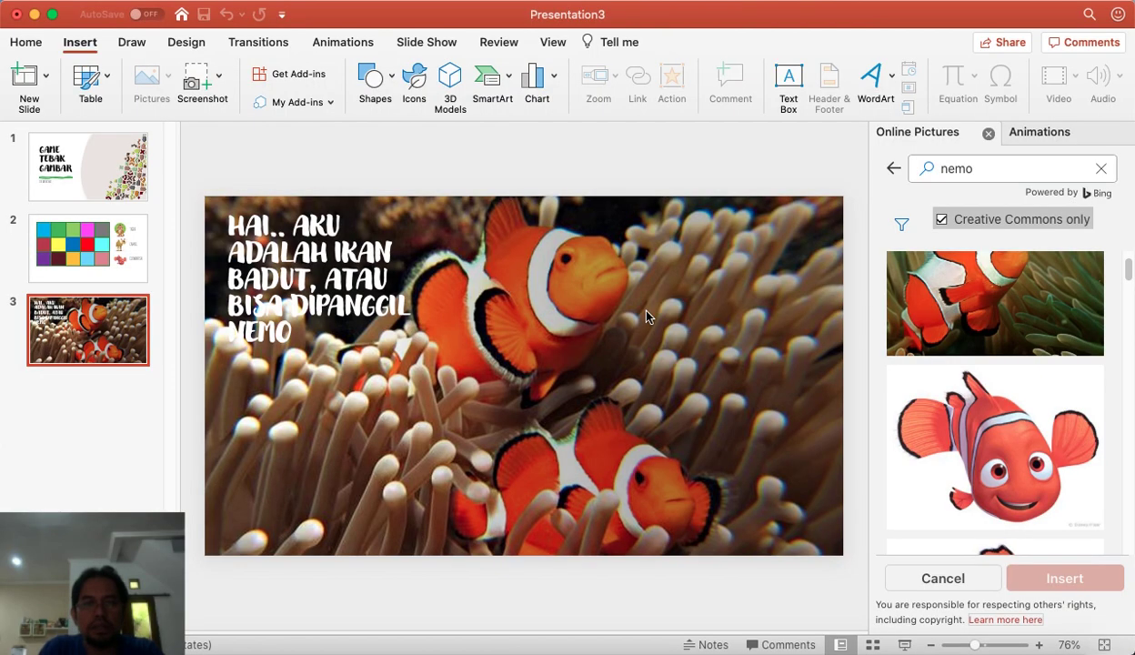
- Make the slide-sized white shape play the Coin sound when clicked
scroll(668, 205, "up", 2)
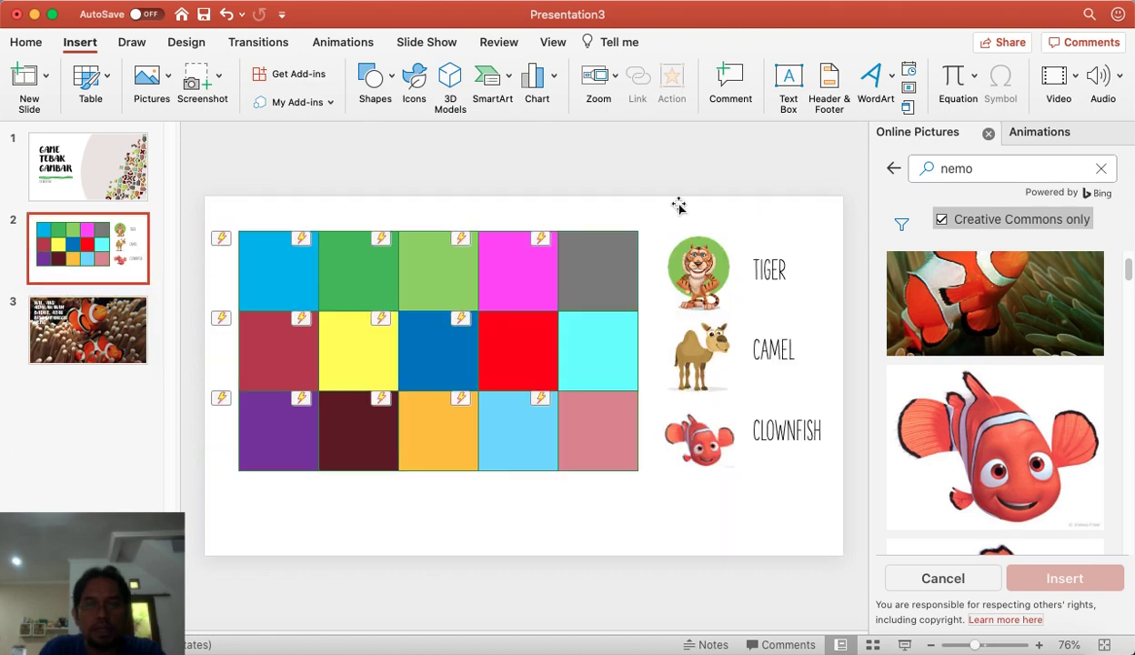
left_click(678, 206)
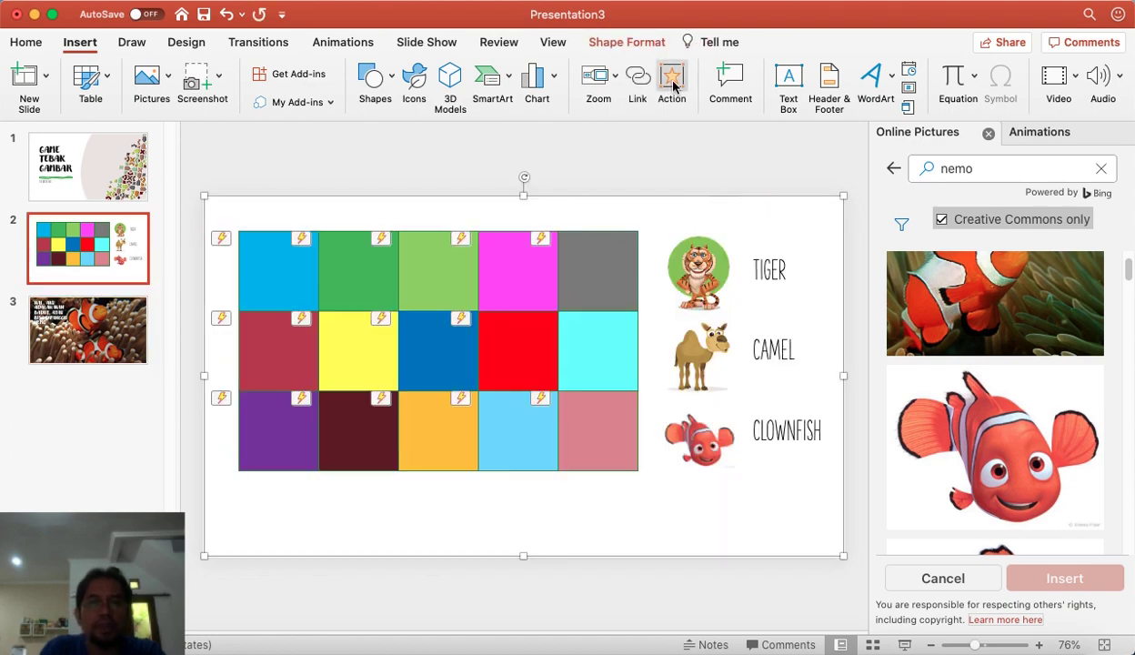
left_click(672, 81)
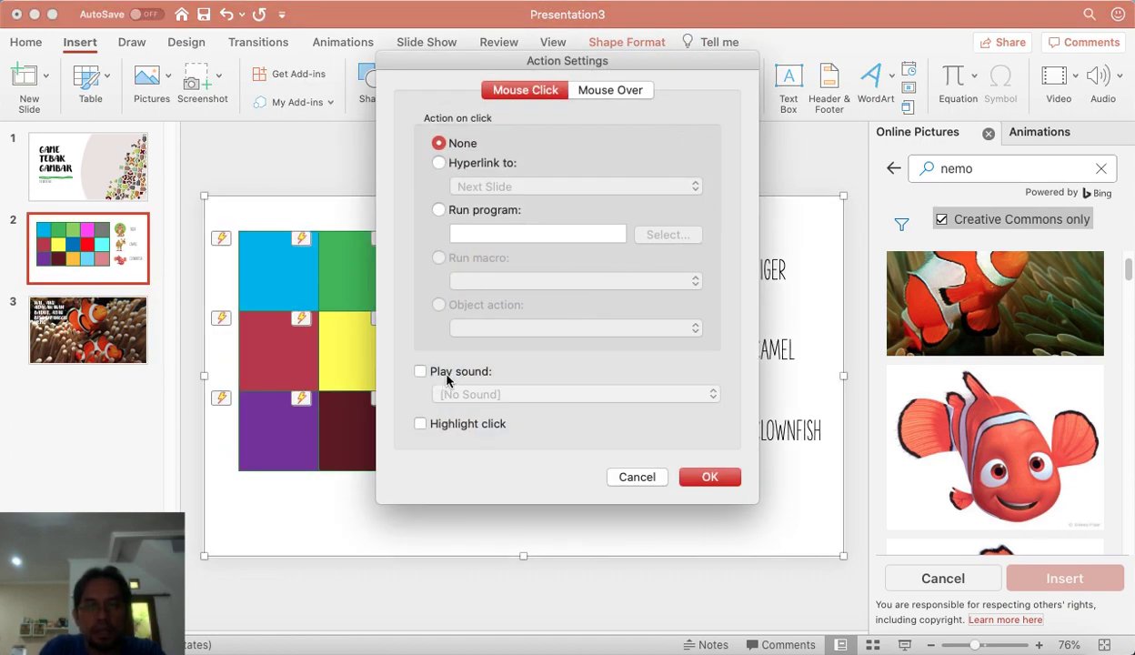
left_click(450, 373)
left_click(557, 395)
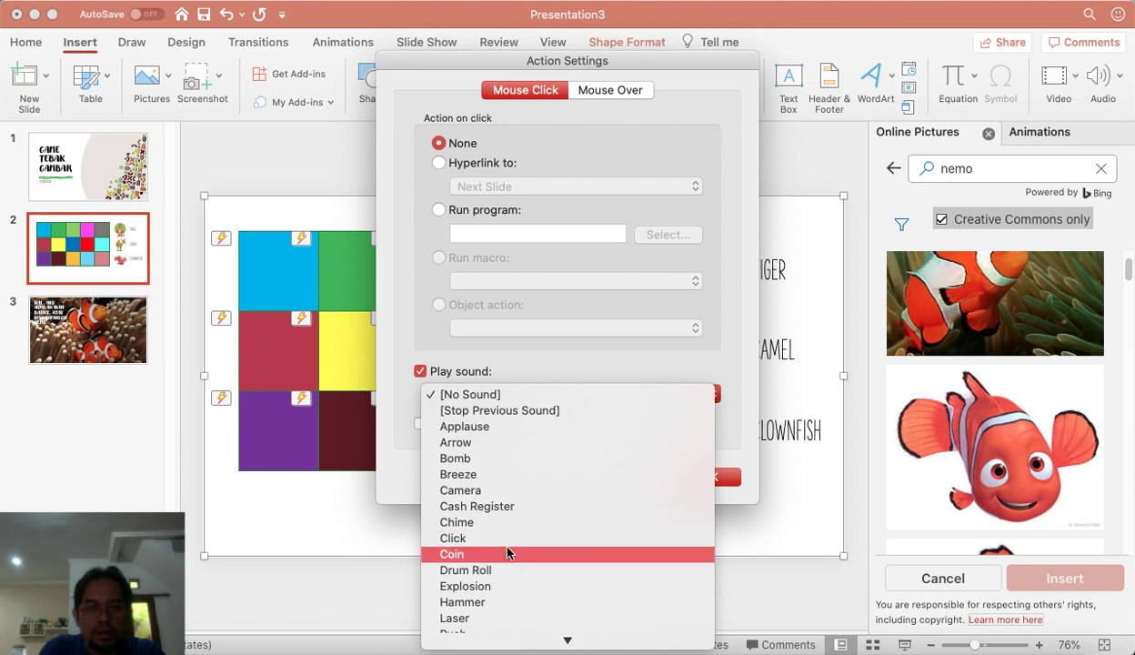
left_click(507, 554)
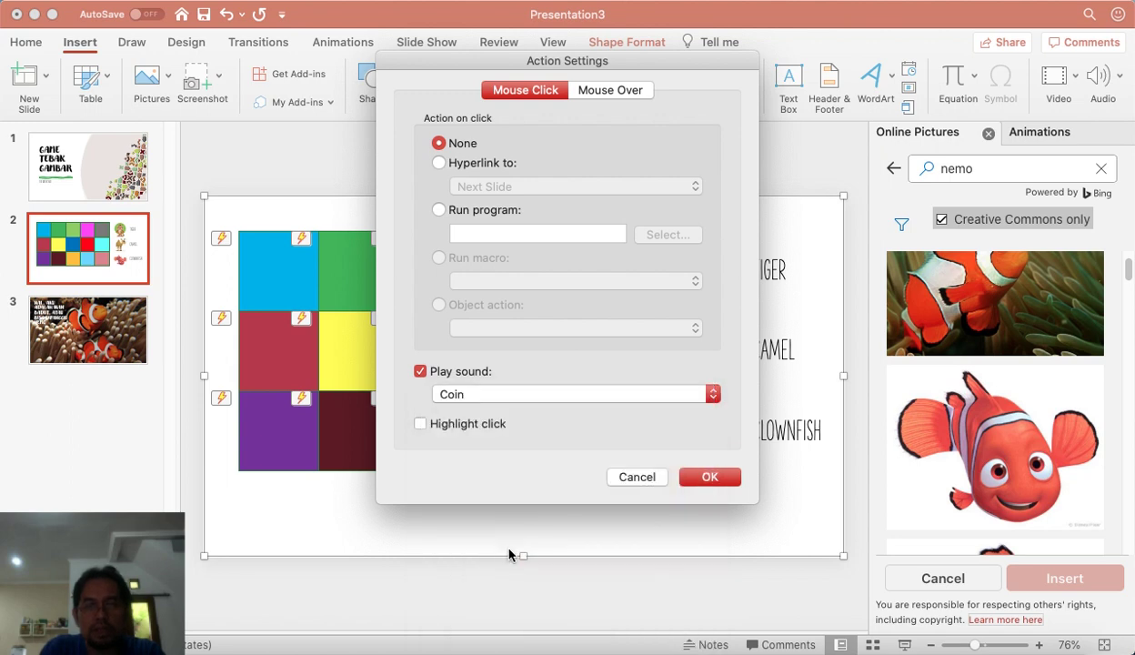
left_click(715, 476)
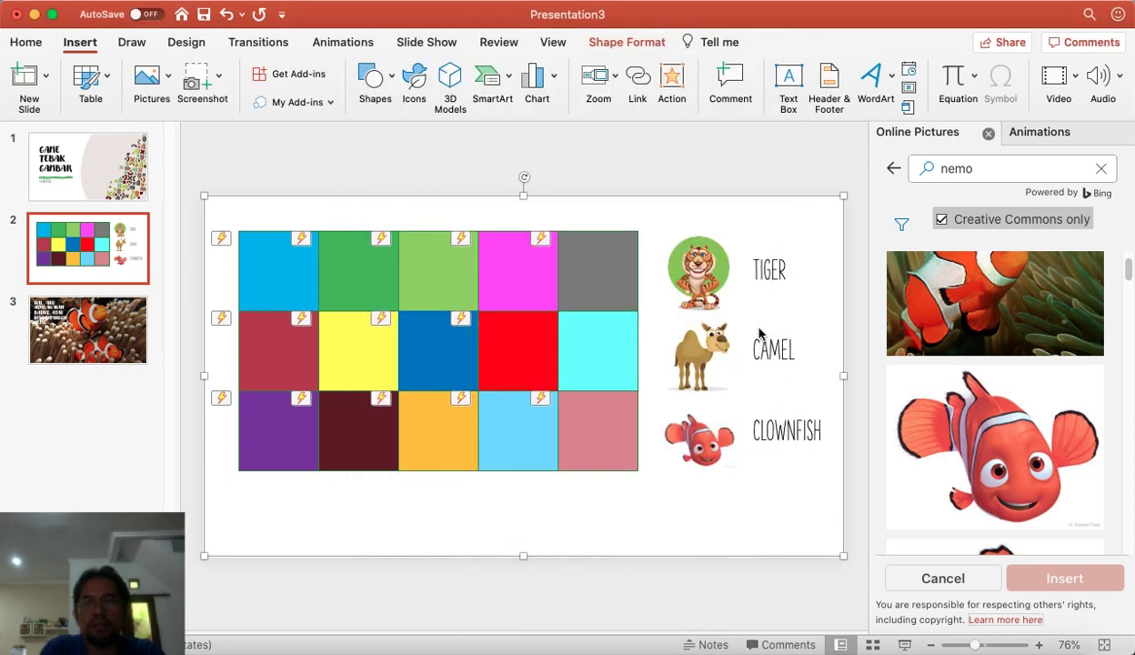
- Present the tile slide and reveal the light-green and red tiles
left_click(904, 645)
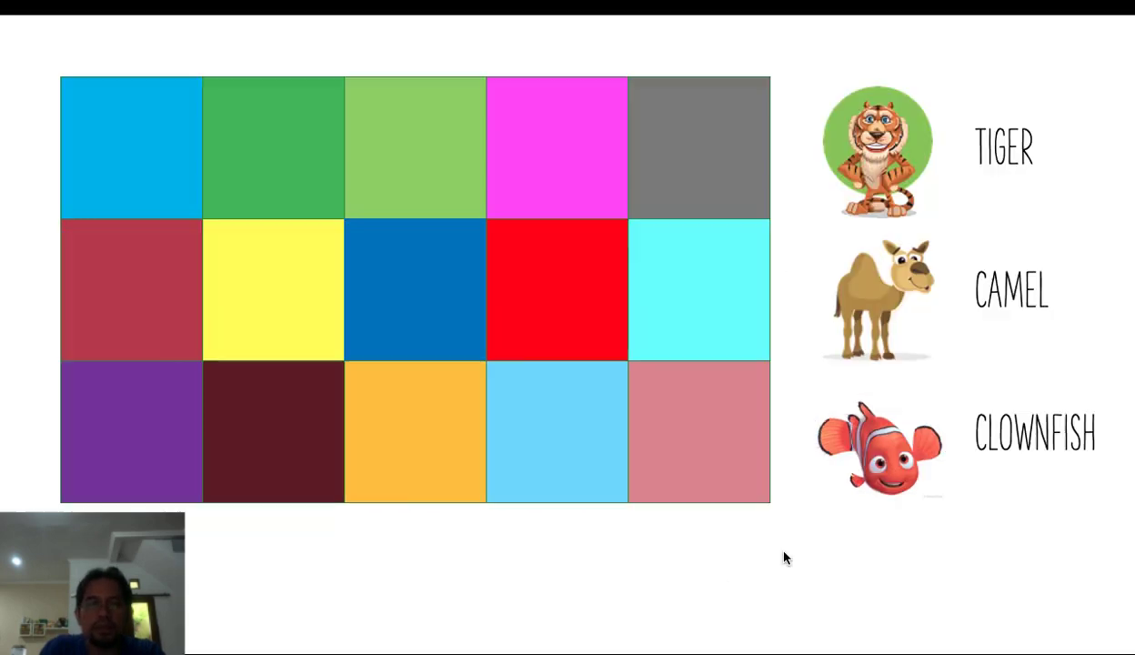
left_click(392, 137)
left_click(586, 342)
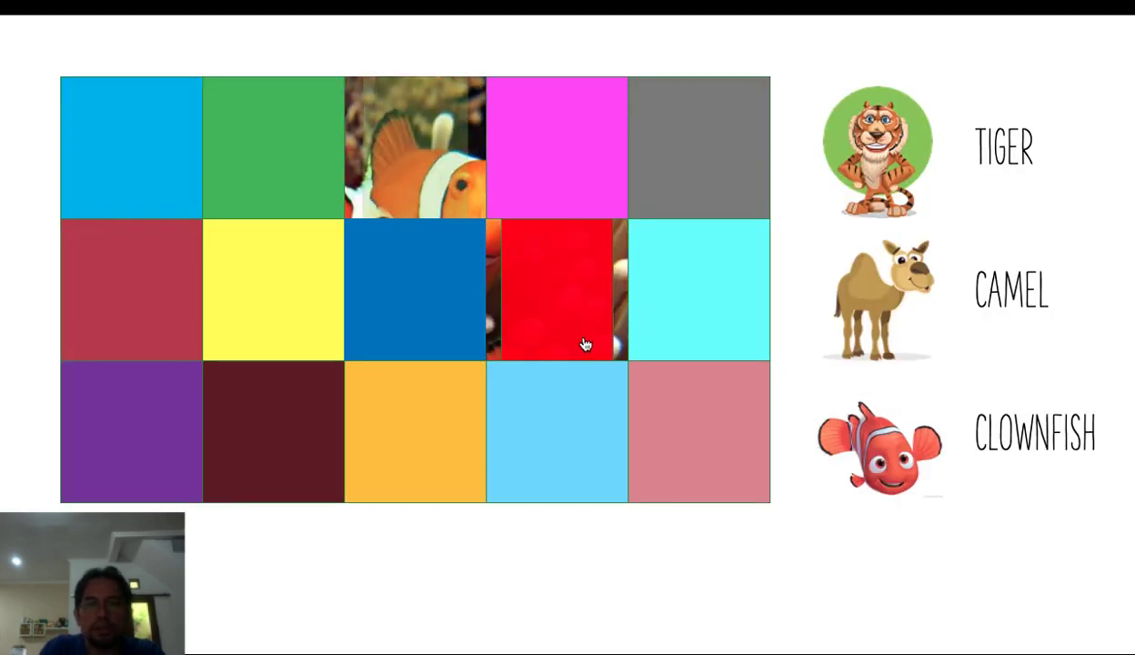
- Reveal the light-blue and orange tiles, jump to the NEMO slide, then exit to slide 1
left_click(545, 431)
left_click(441, 440)
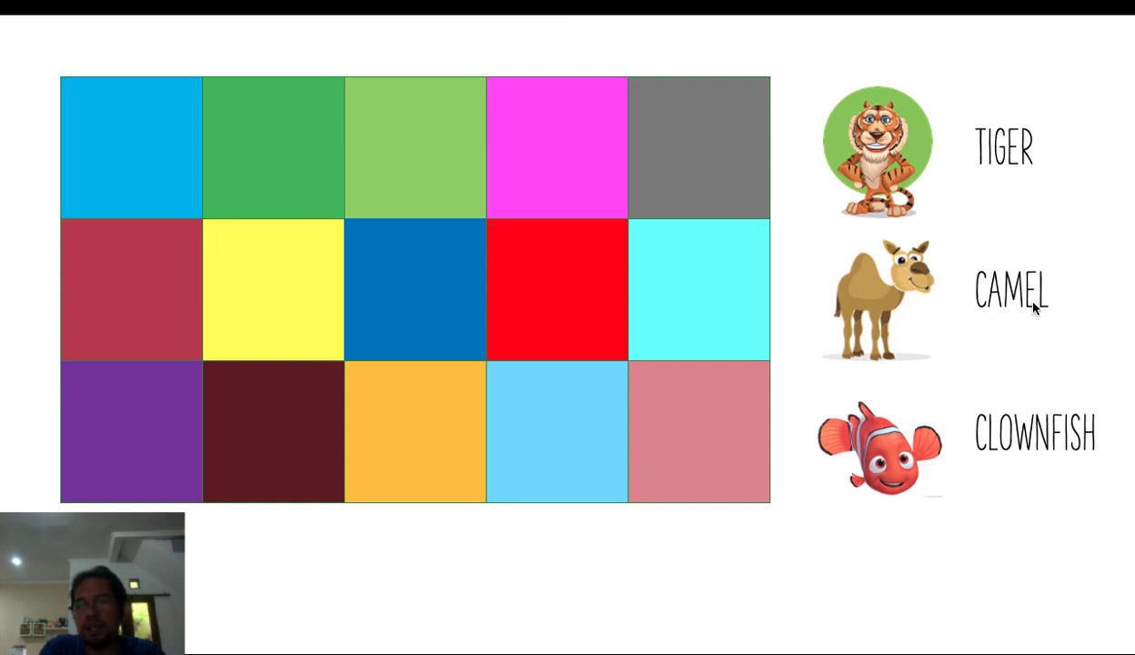
left_click(876, 452)
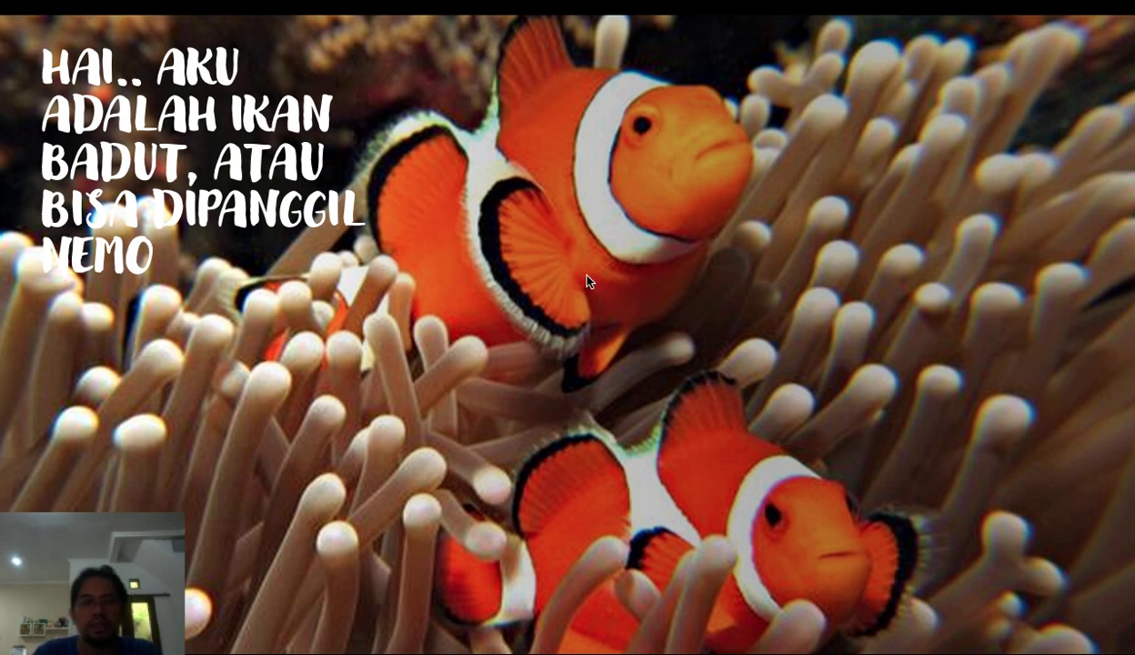
key("Escape")
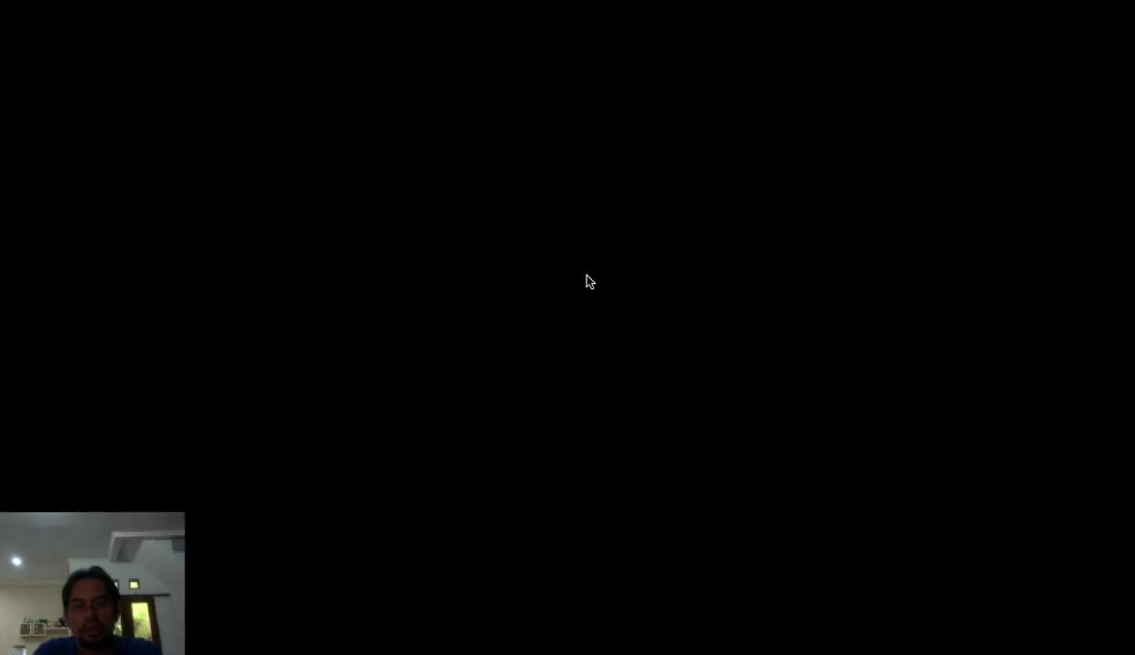
left_click(129, 177)
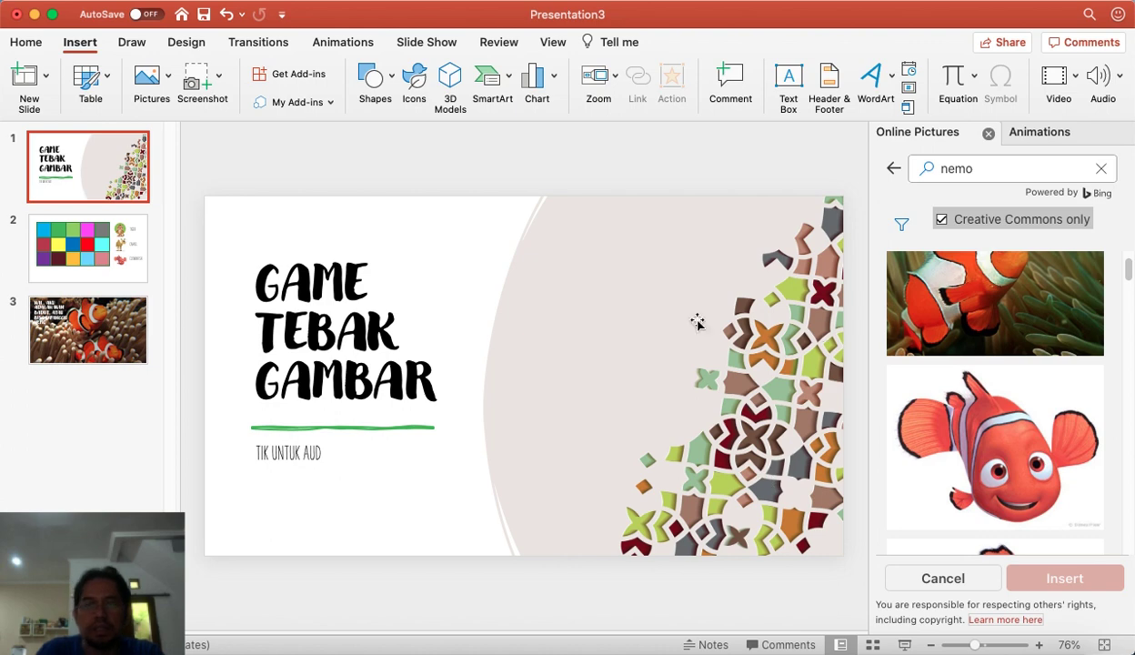
- Show the clownfish slide 3 and review the Save As file formats, cancelling without saving
left_click(117, 315)
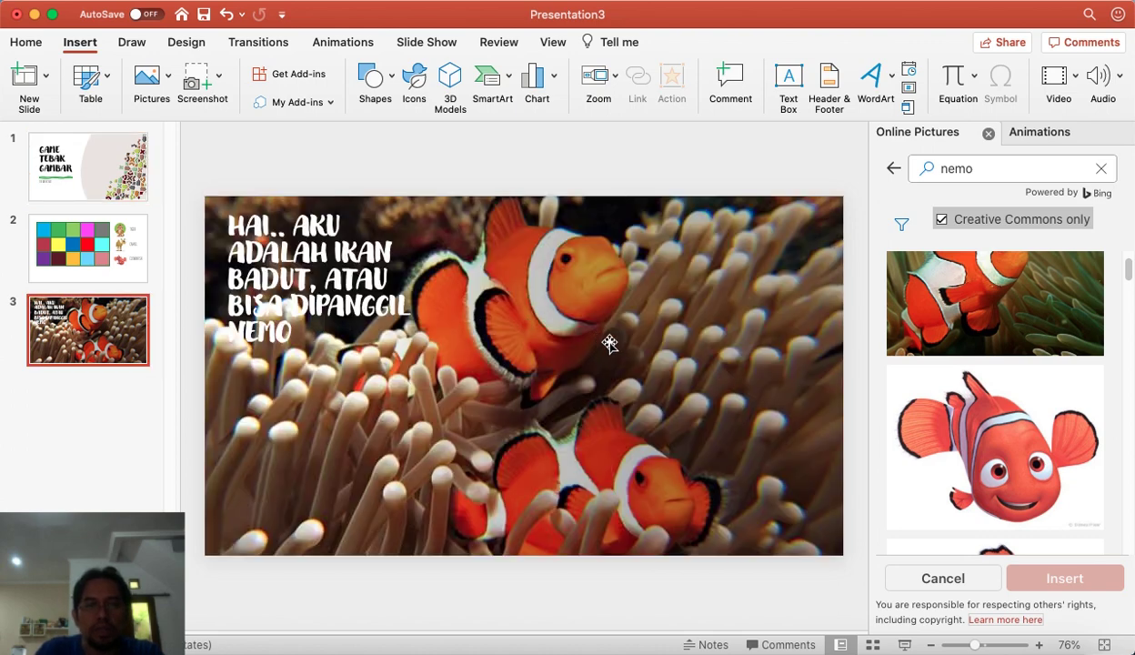
left_click(143, 4)
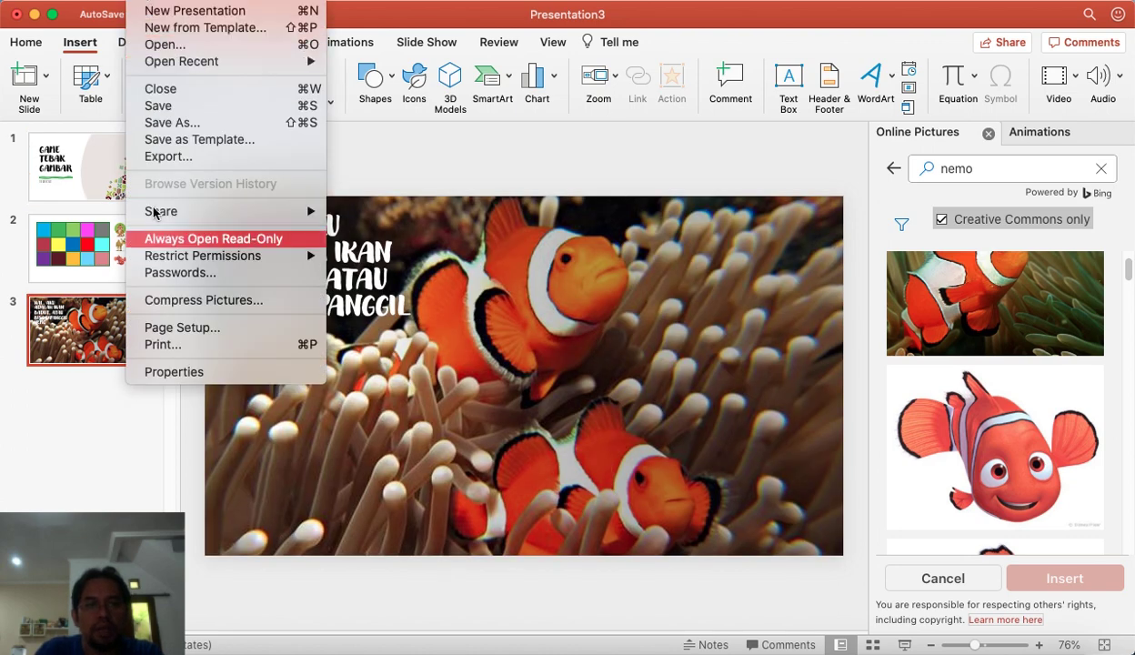
left_click(173, 123)
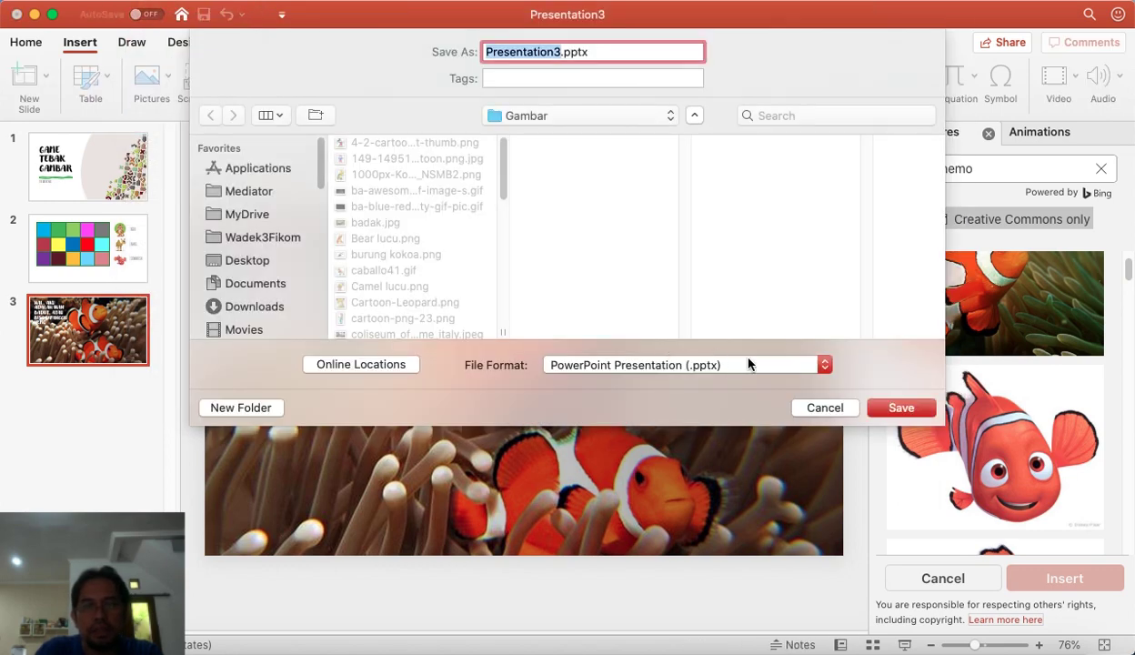
left_click(749, 363)
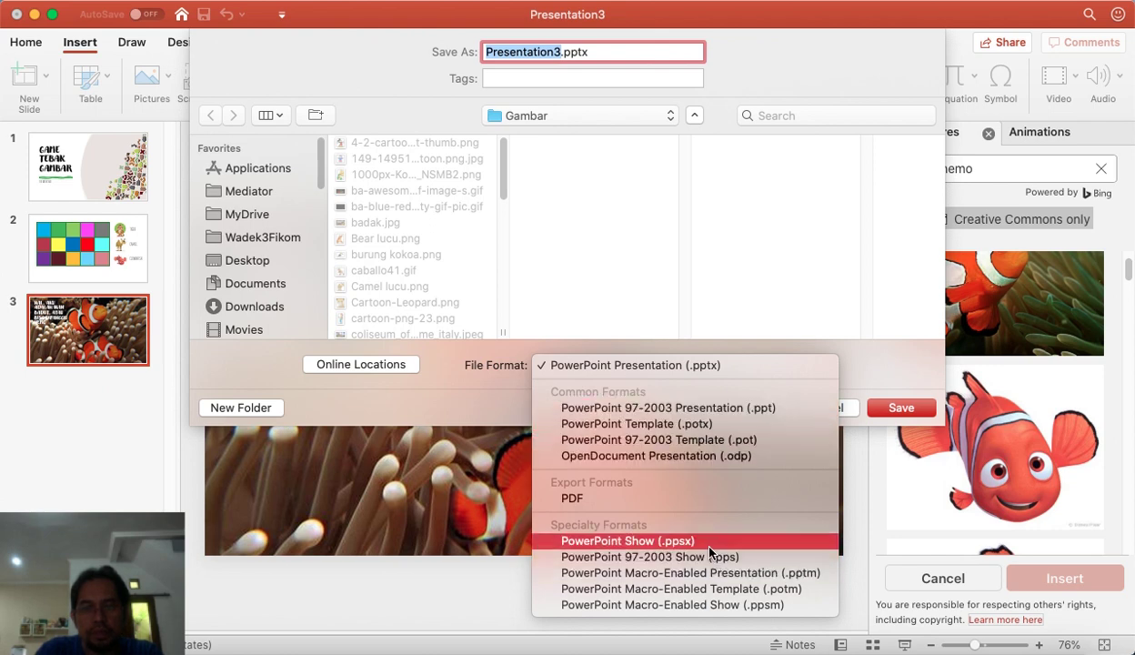
key("Escape")
key("Escape")
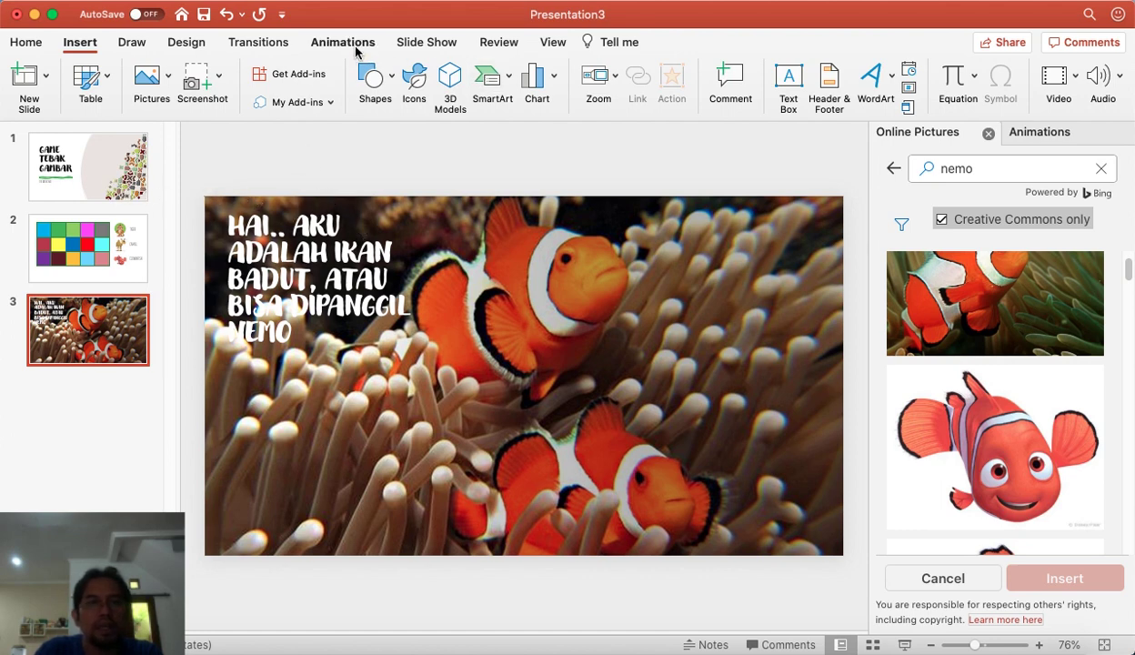
- Check the Custom Slide Shows list on the Slide Show tab and close it empty
left_click(435, 43)
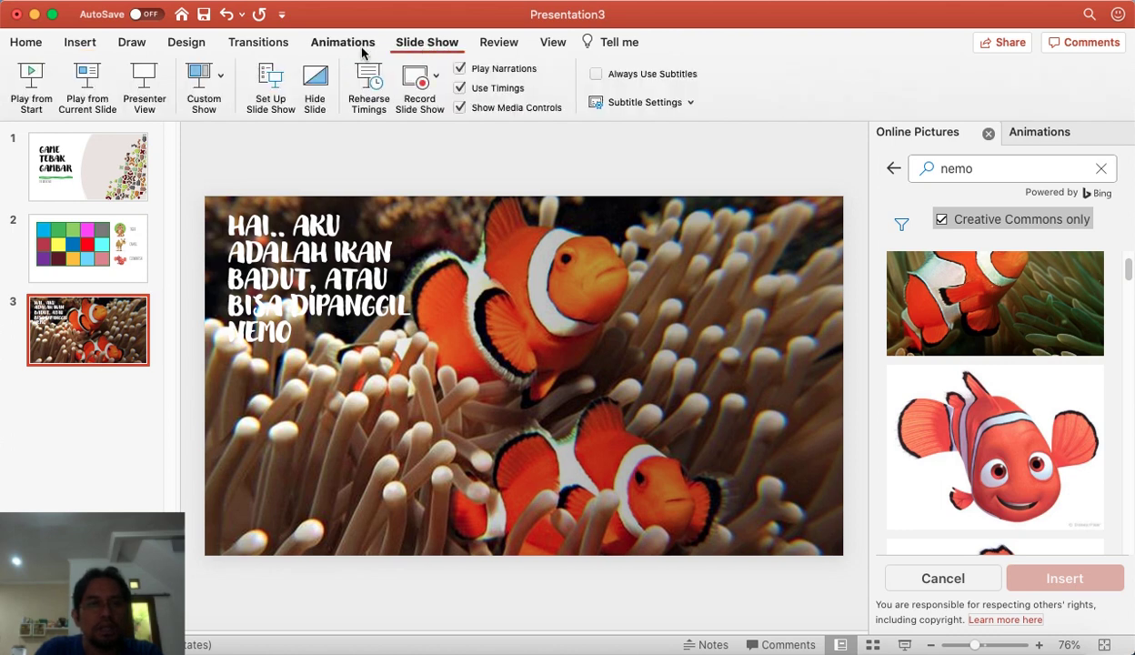
left_click(201, 82)
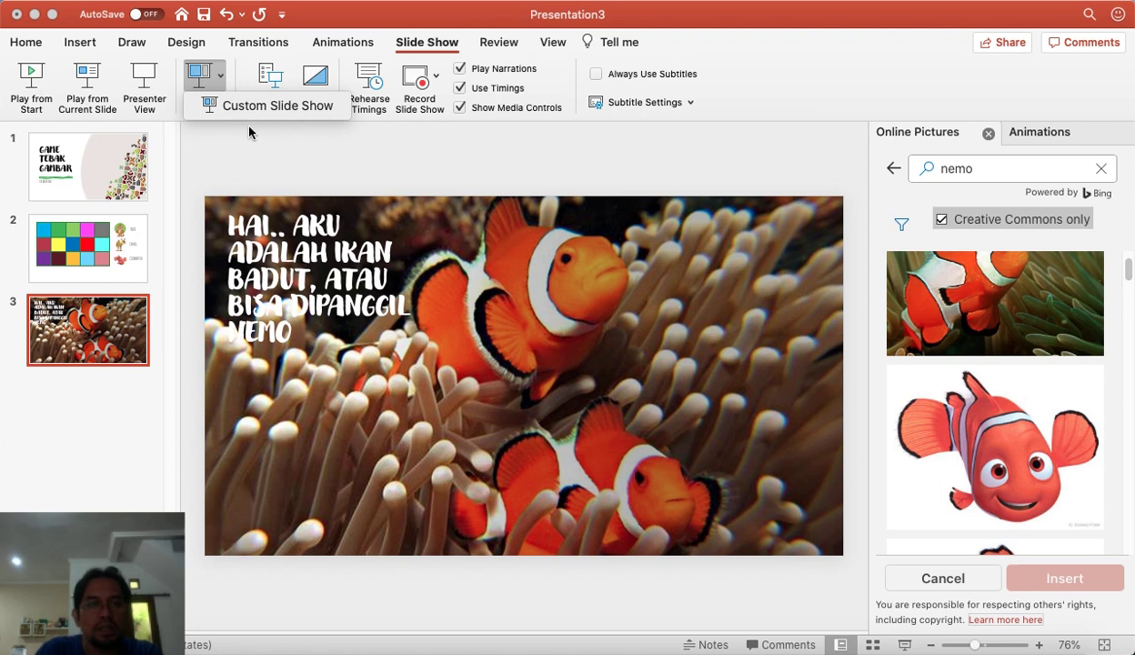
left_click(236, 108)
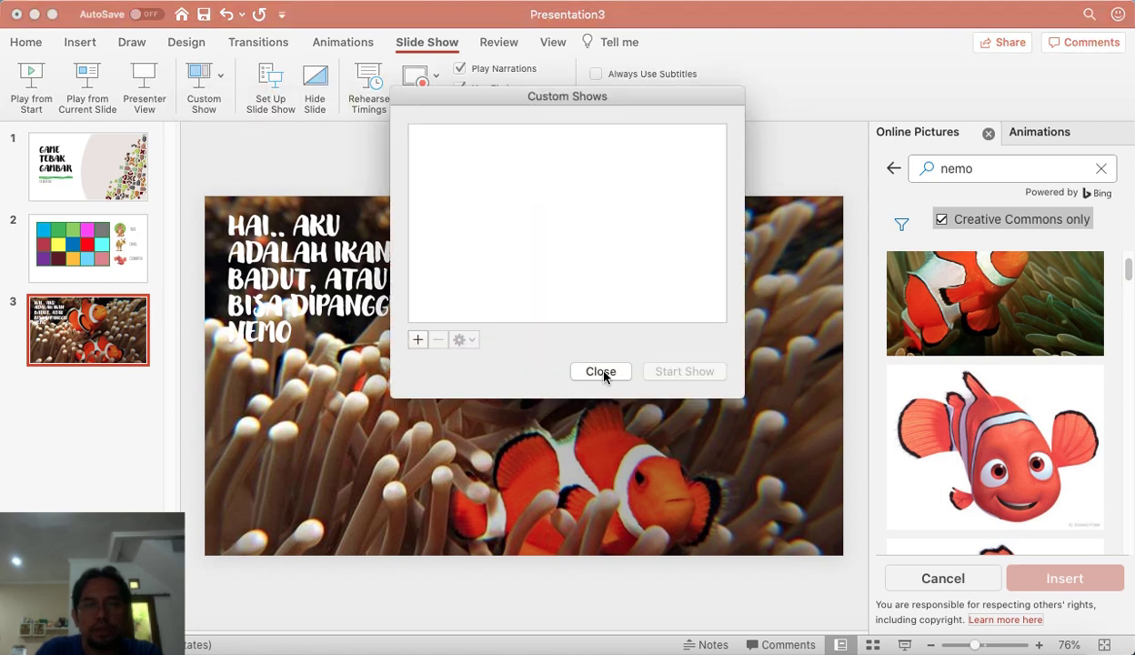
left_click(601, 371)
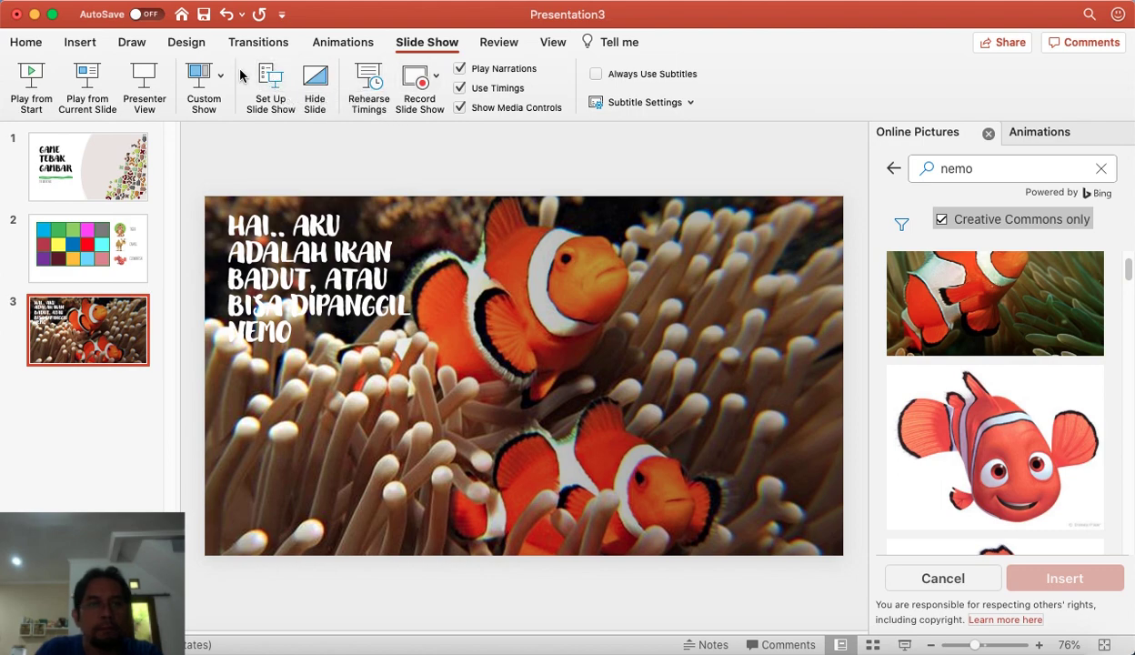
- Set up the slide show to loop continuously until 'Esc' and confirm
left_click(262, 87)
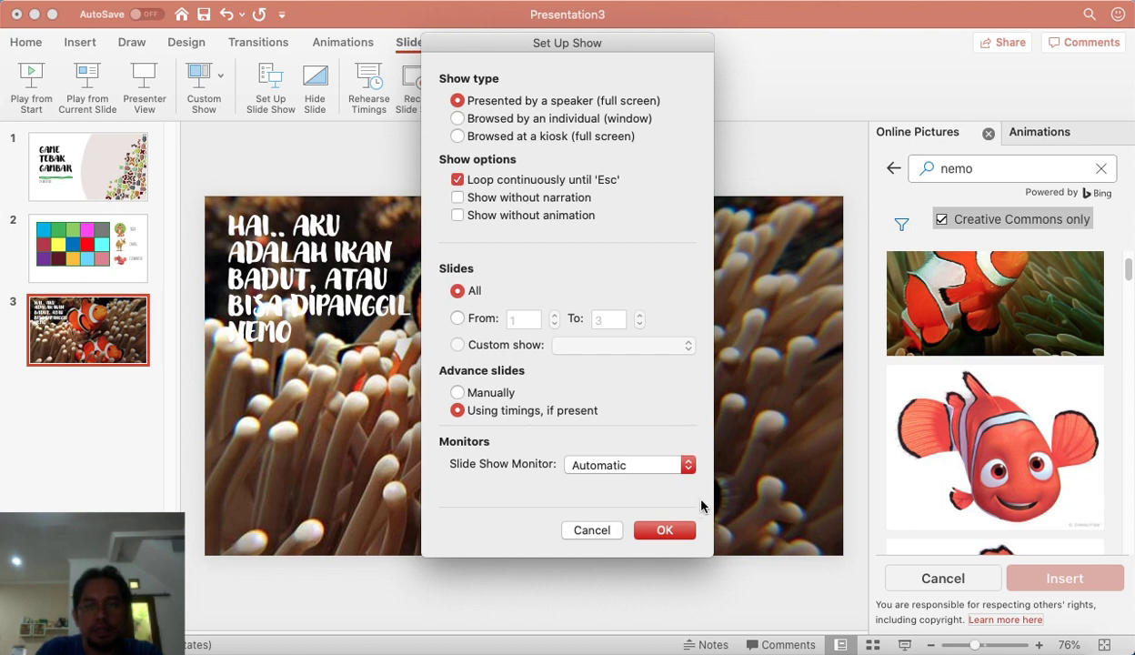
left_click(666, 530)
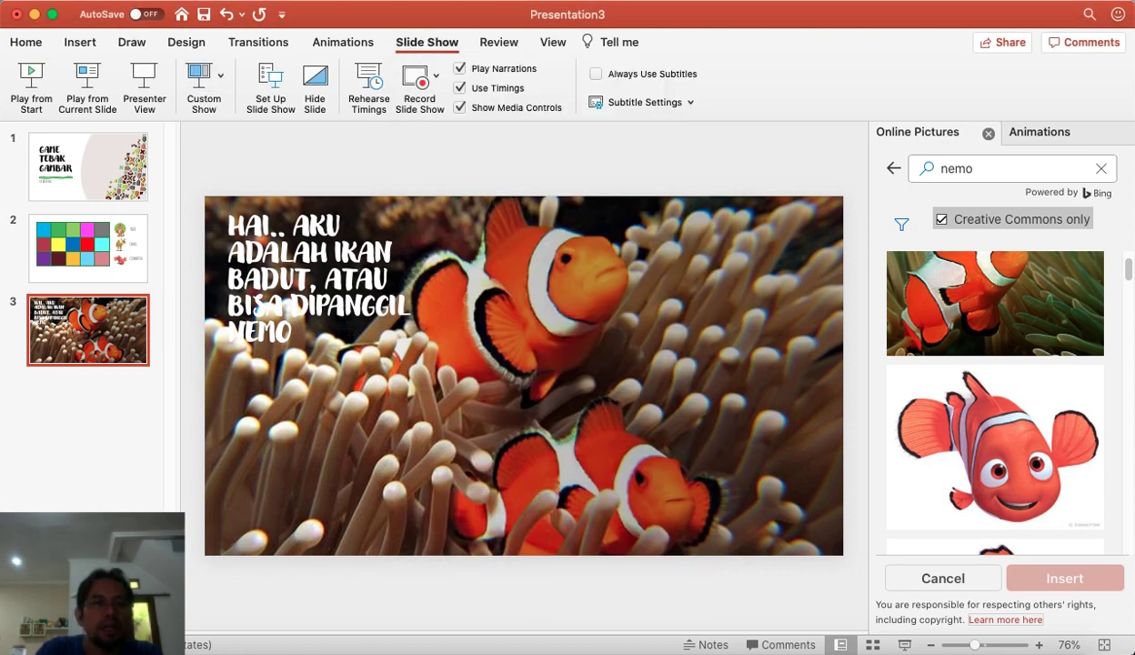
left_click(150, 4)
- Save the presentation as 'GAME TEBAK GAMBAR' in the TIK AUD folder
left_click(196, 125)
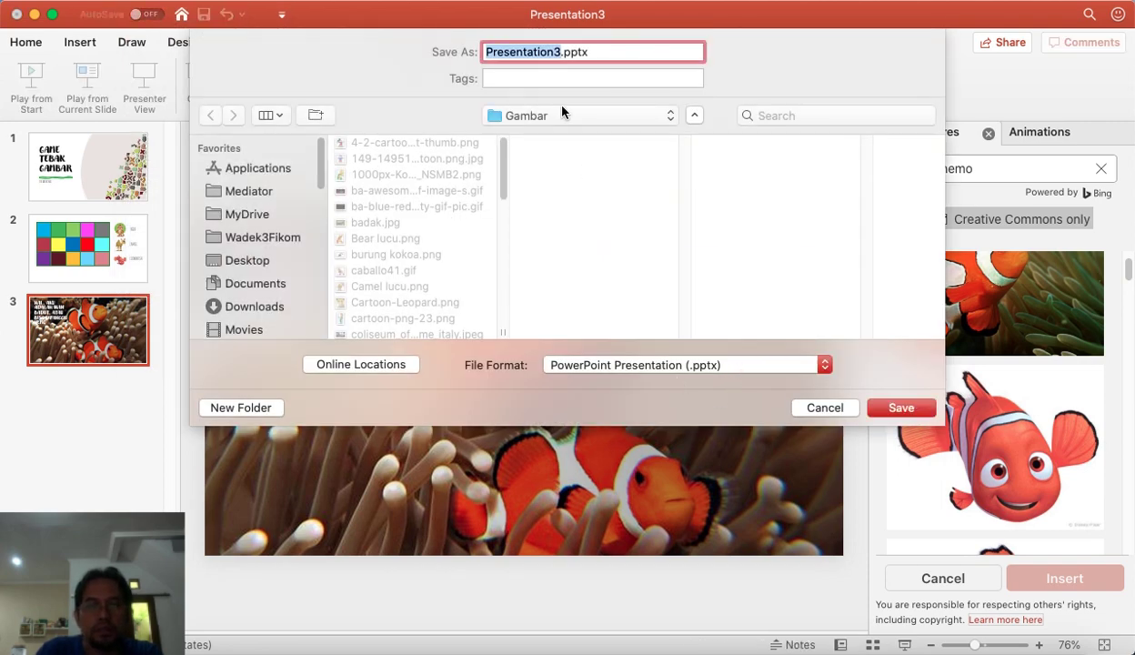
type("GAME ")
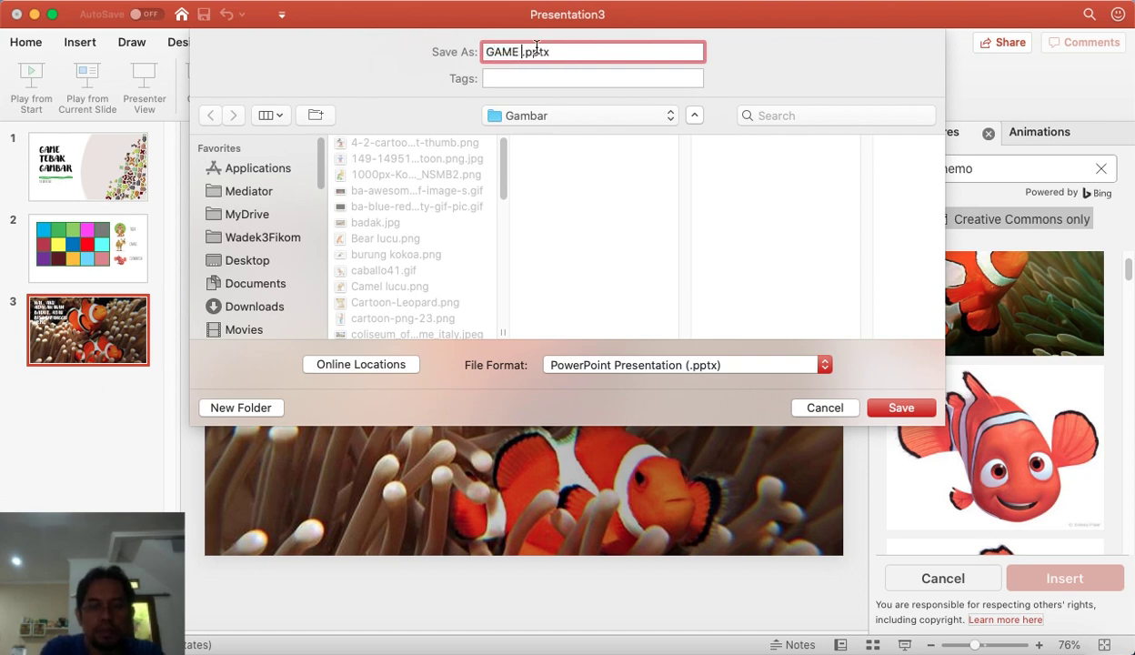
type("TEBAK ")
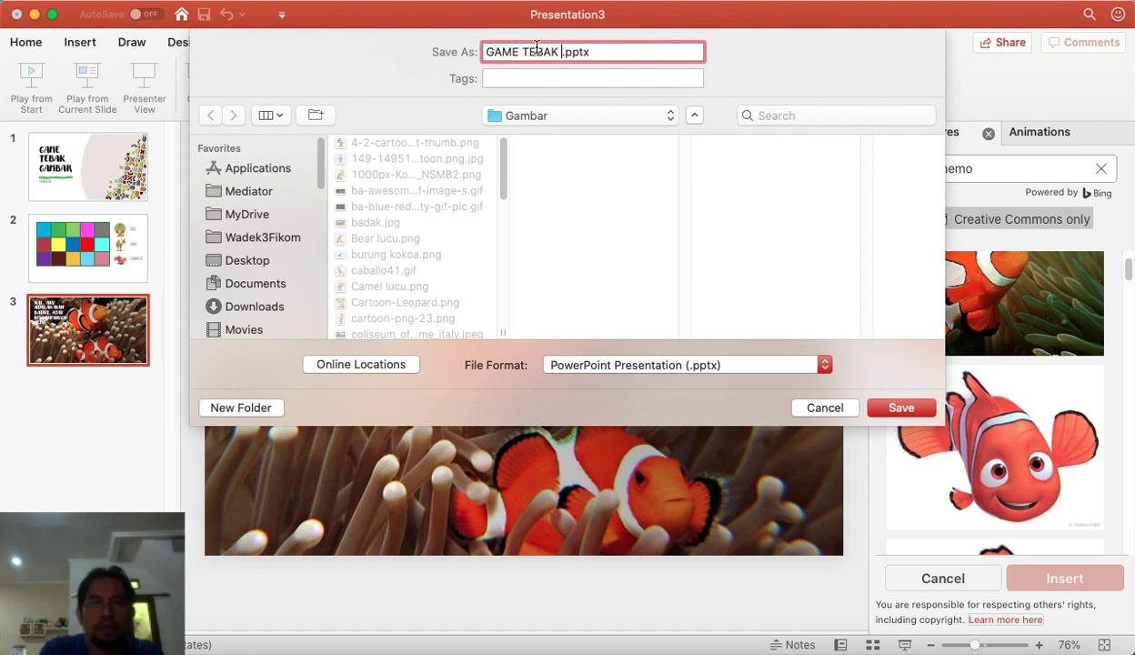
type("GAMBAR")
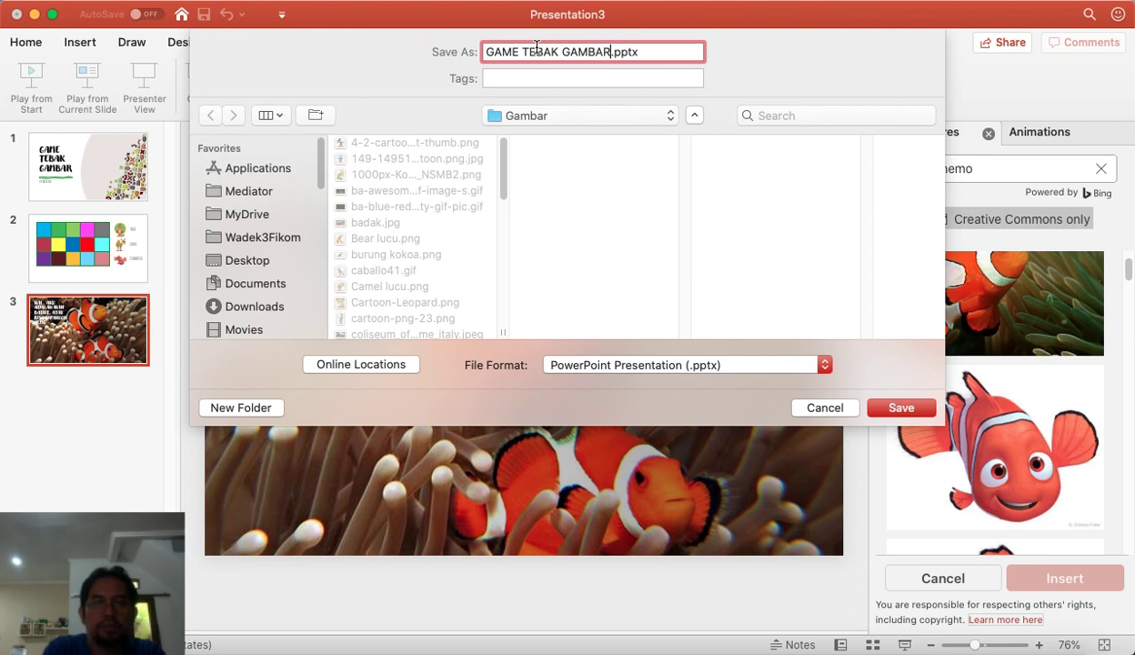
left_click(593, 128)
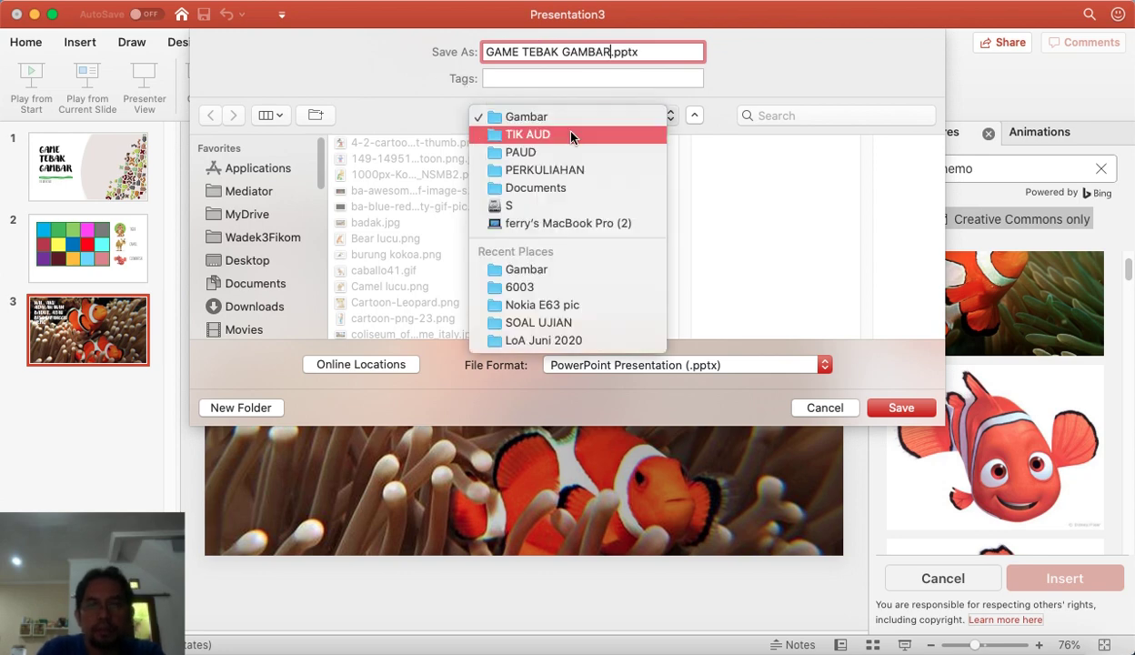
left_click(571, 135)
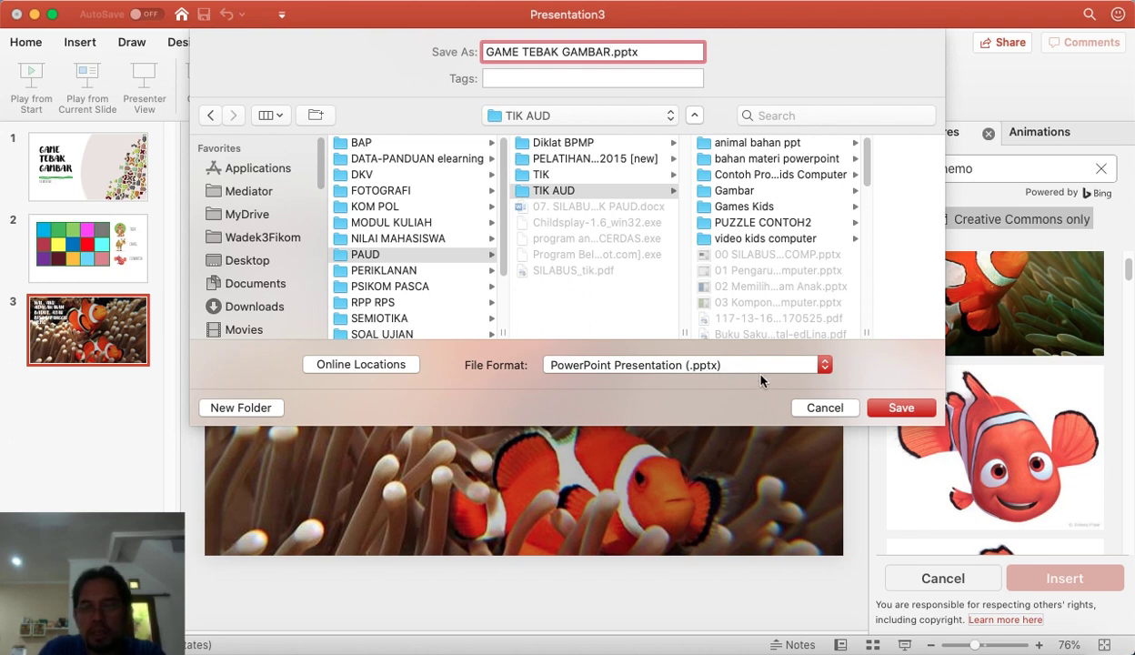
left_click(895, 410)
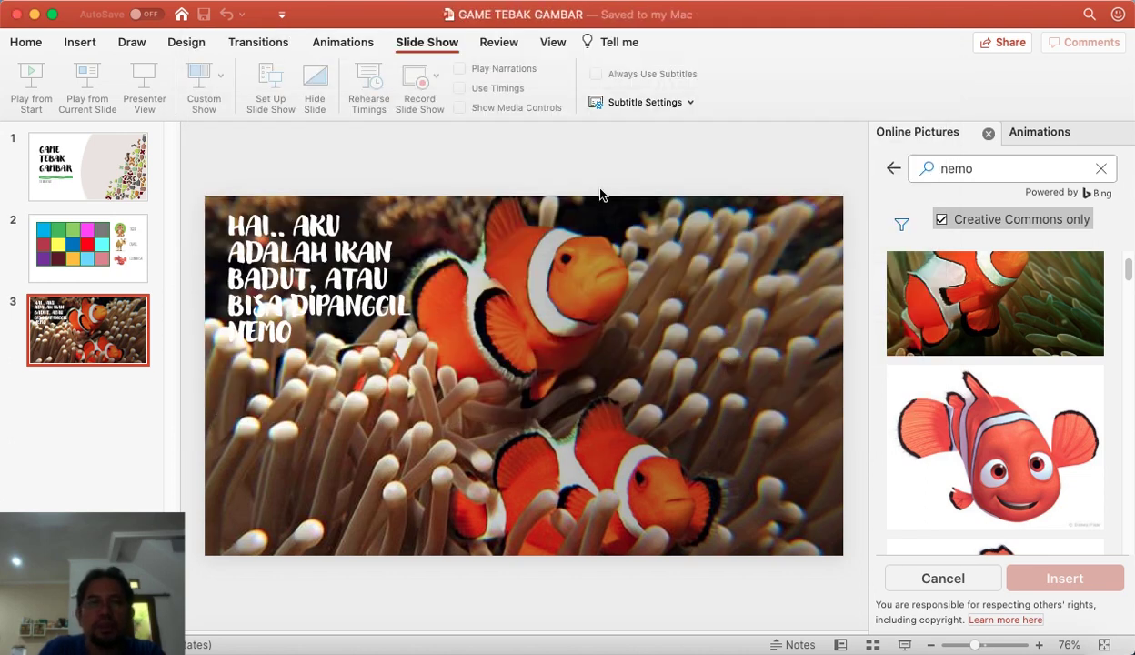
- Save another copy in PowerPoint Show (.ppsx) format as GAME TEBAK GAMBAR.ppsx
left_click(146, 9)
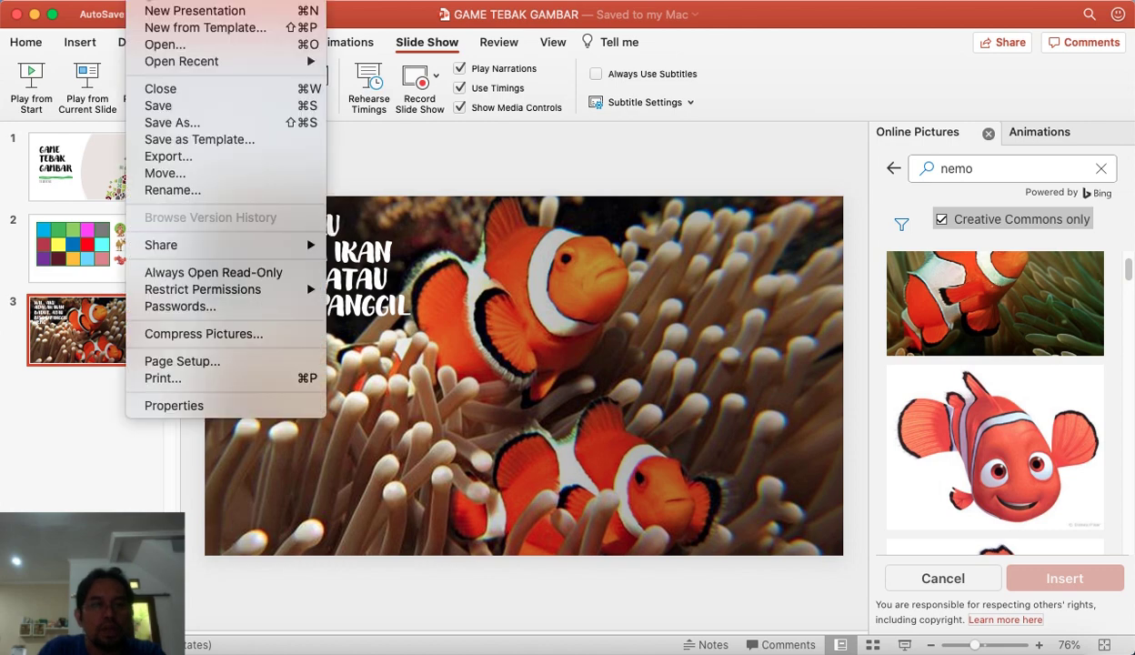
left_click(173, 123)
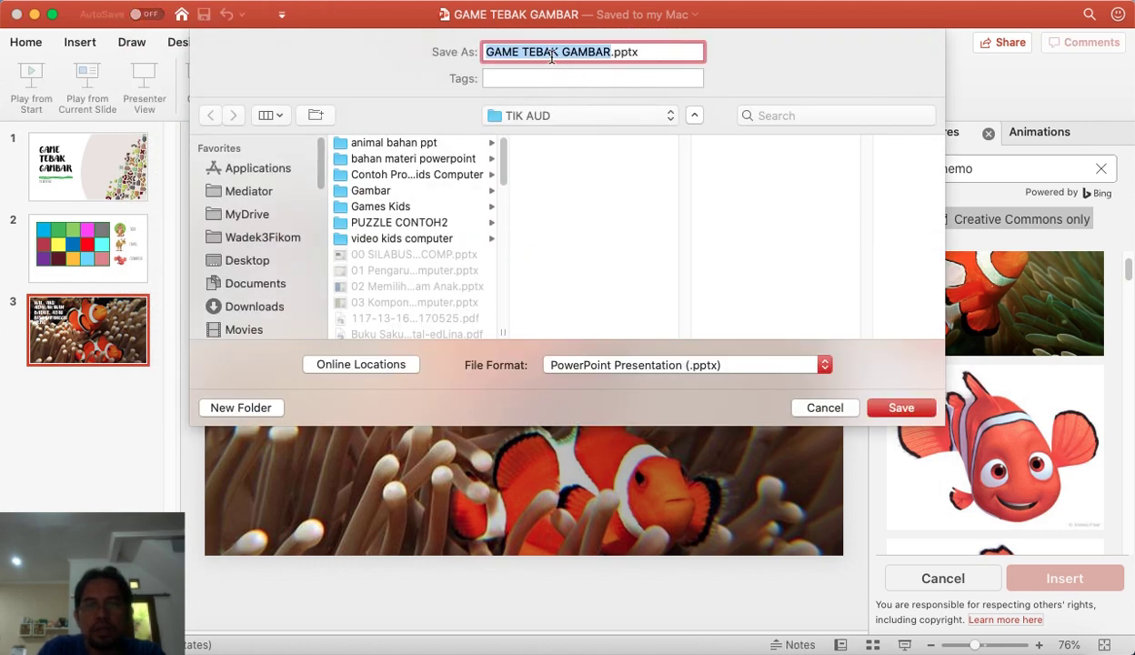
left_click(747, 367)
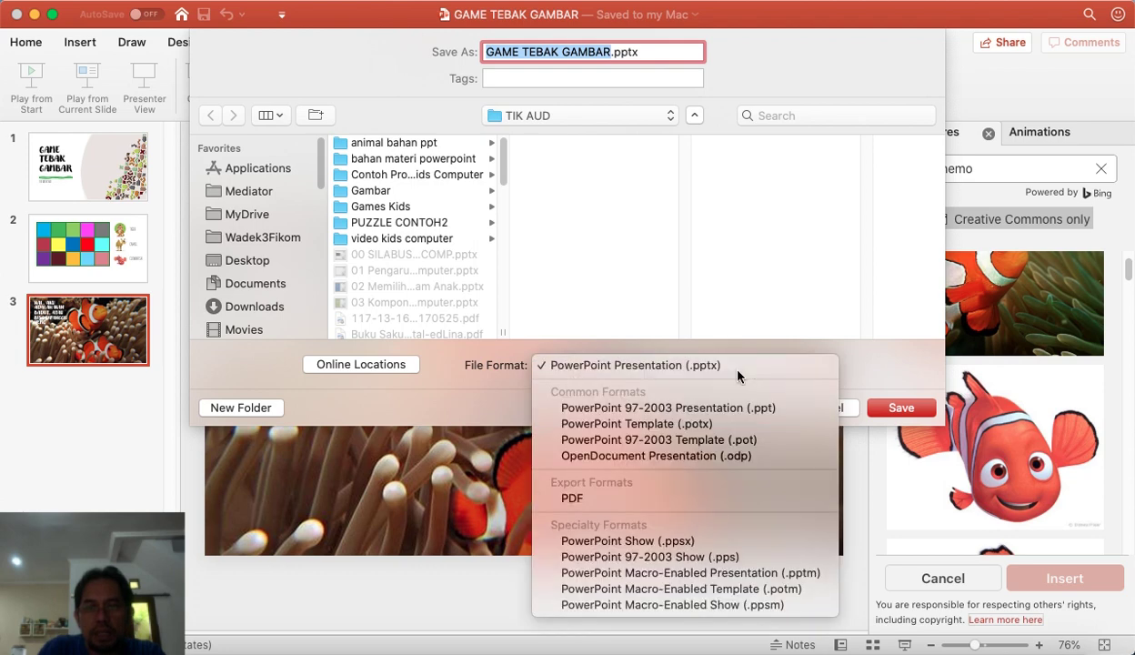
left_click(671, 543)
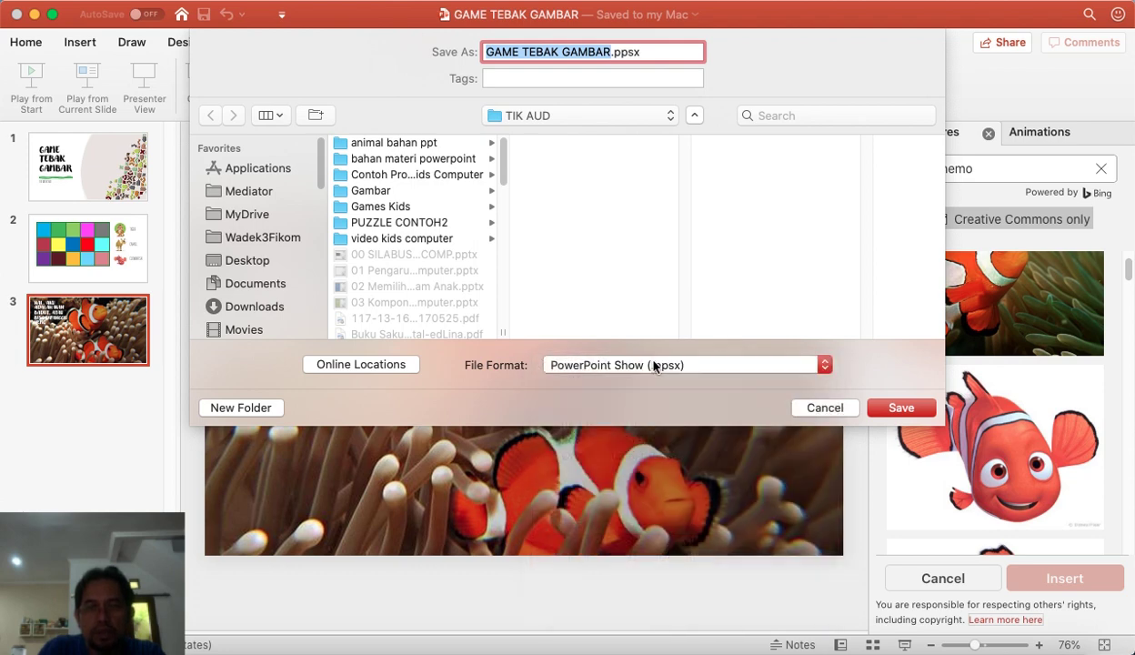
left_click(905, 407)
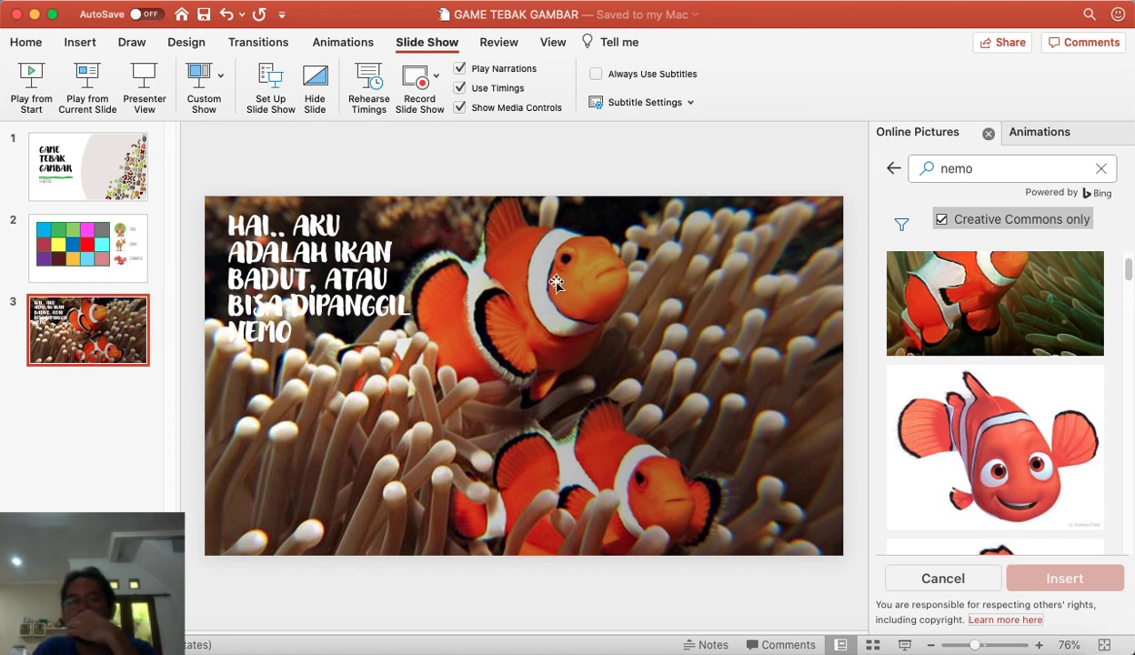
- Return to the title slide 1
left_click(89, 160)
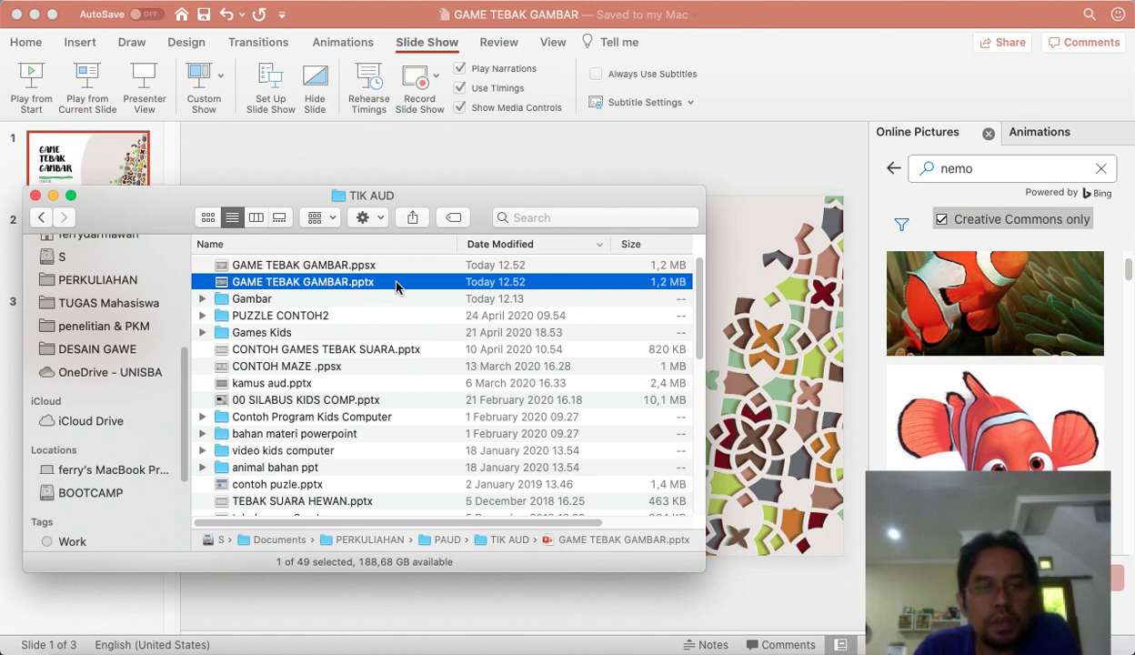
- Launch GAME TEBAK GAMBAR.ppsx from the TIK AUD folder as a full-screen show
left_click(321, 269)
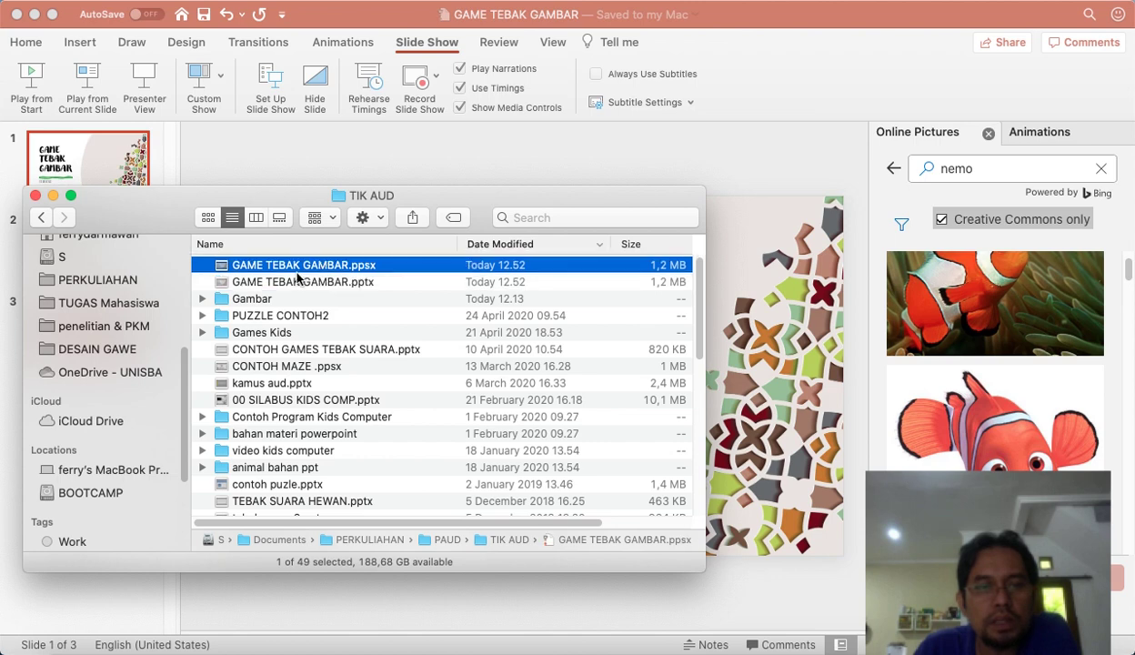
double_click(303, 270)
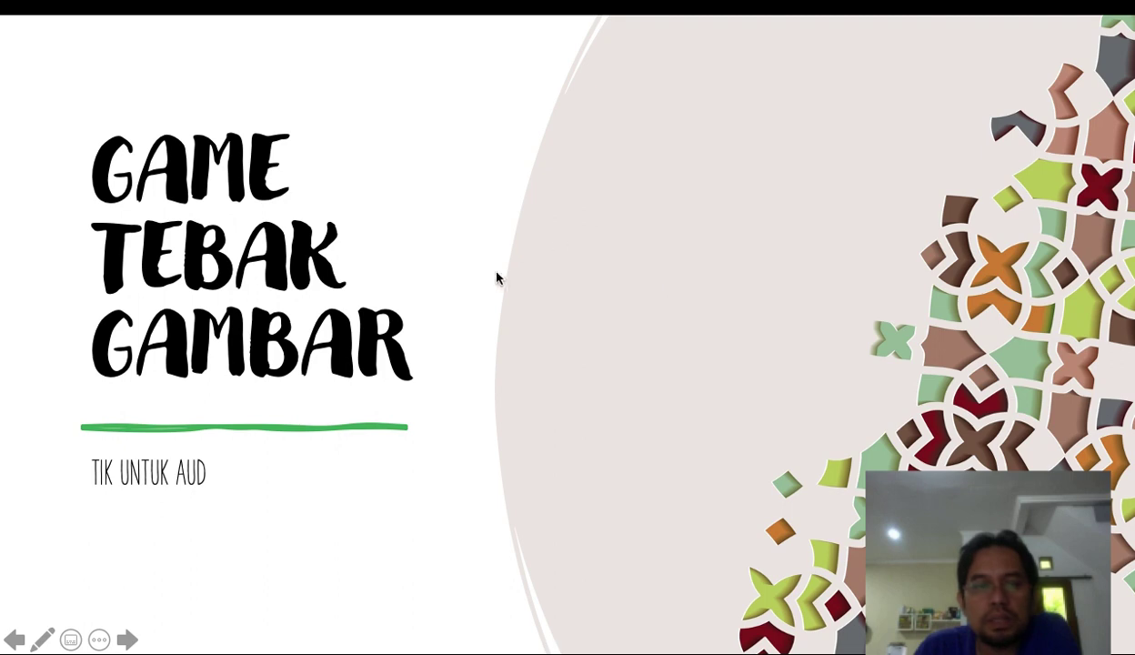
- Reveal six colour tiles on the guessing slide, jump to the clownfish answer, loop to the title slide
left_click(615, 374)
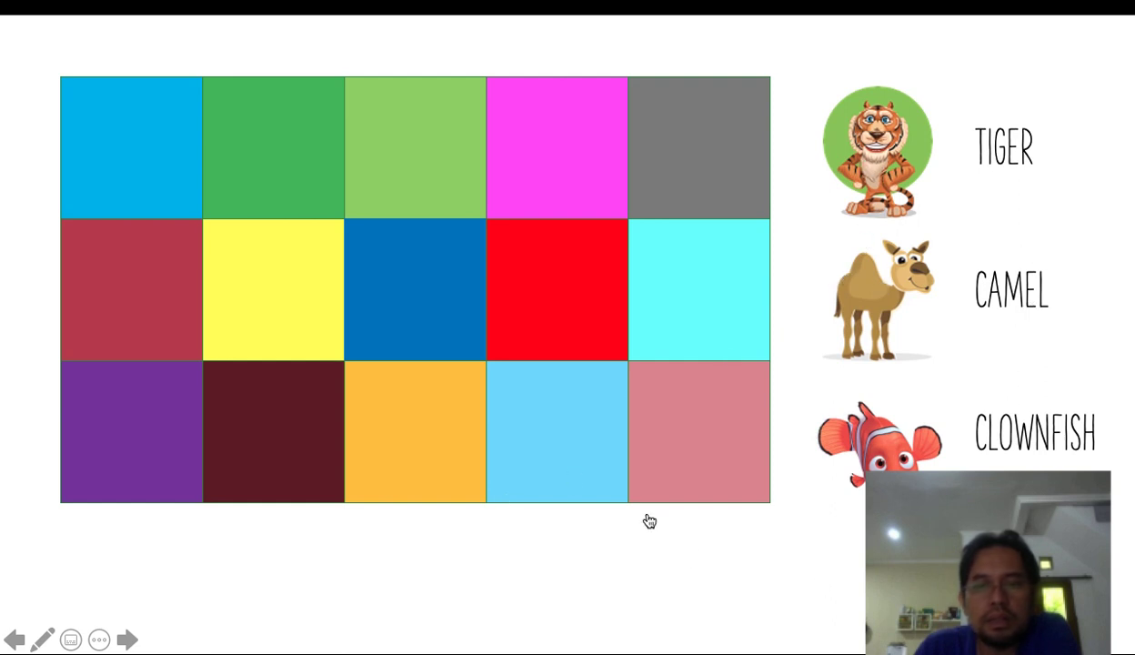
left_click(571, 286)
left_click(424, 290)
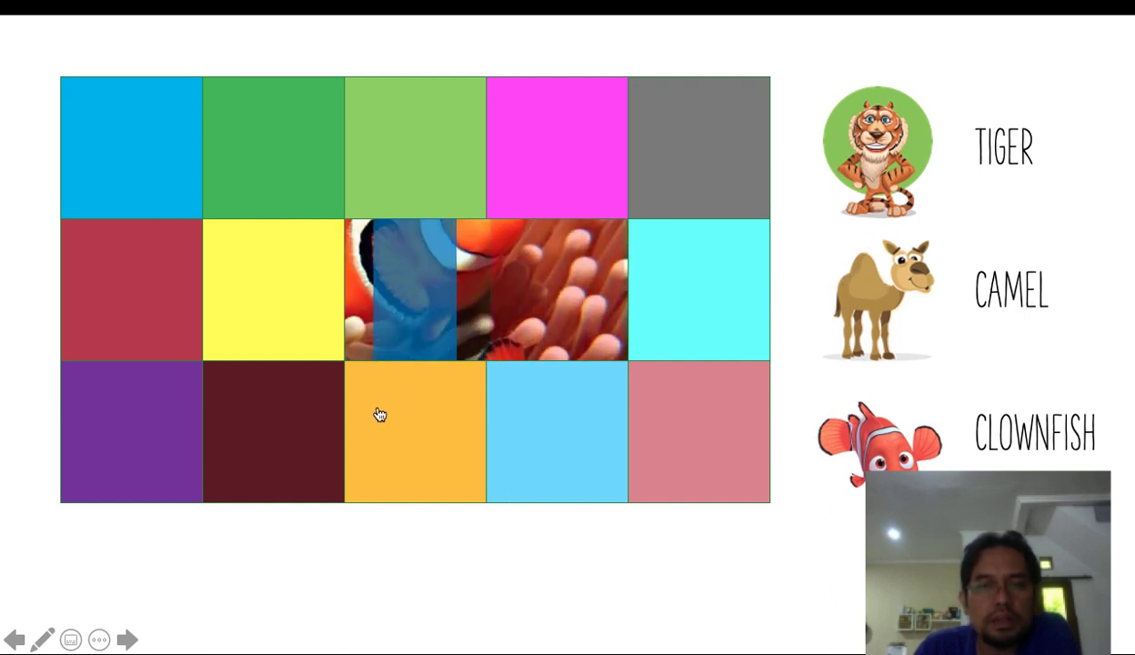
left_click(264, 314)
left_click(273, 414)
left_click(377, 431)
left_click(565, 433)
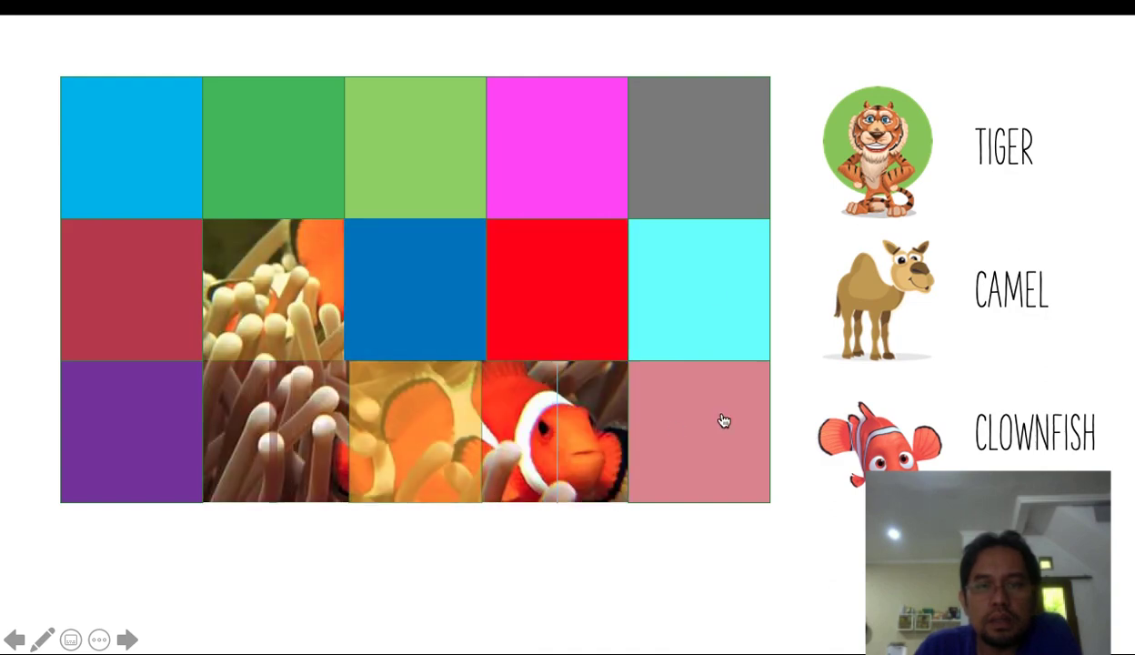
left_click(725, 421)
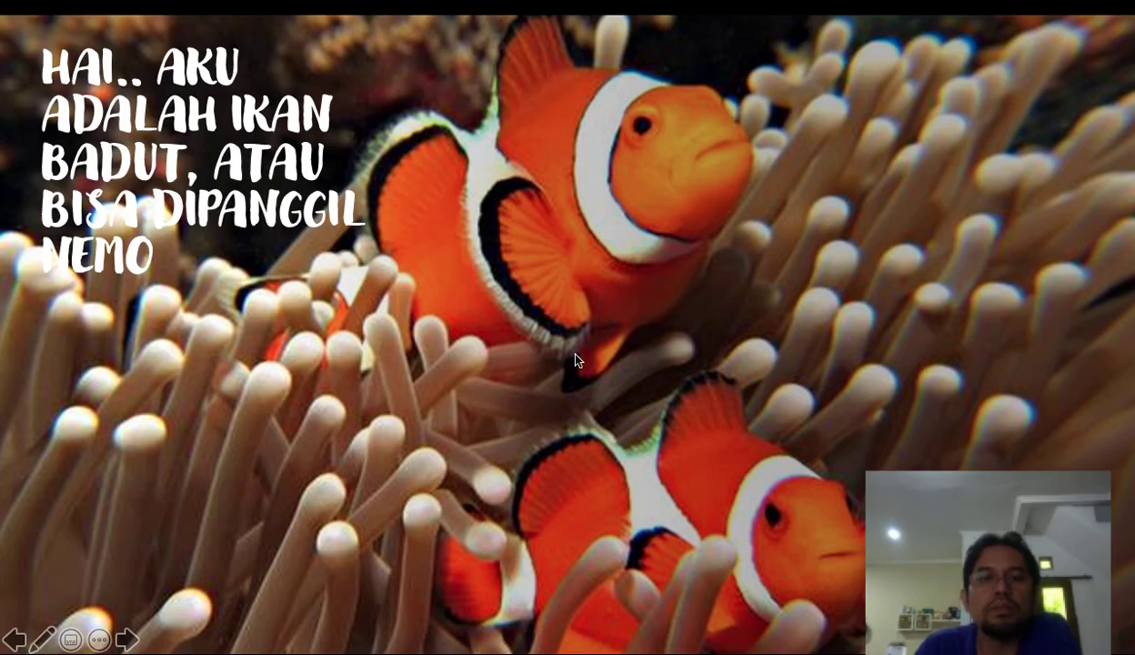
left_click(586, 334)
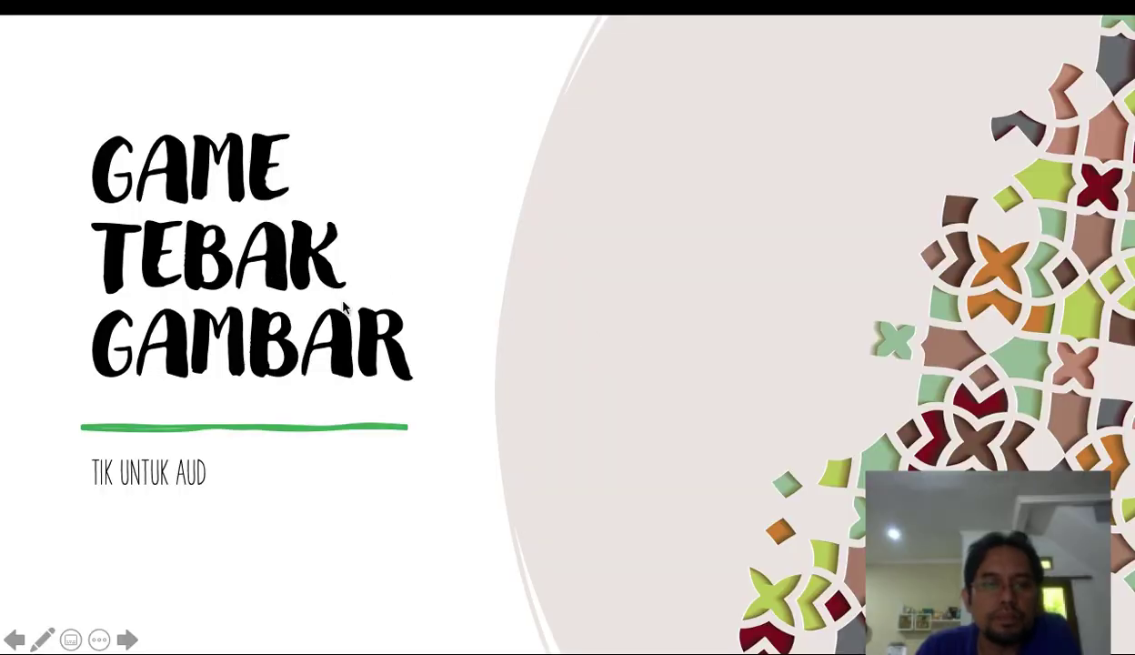
- Repeat the quiz with the light-blue and pink tiles, follow the clownfish link, then end the show
left_click(450, 320)
left_click(569, 396)
left_click(678, 435)
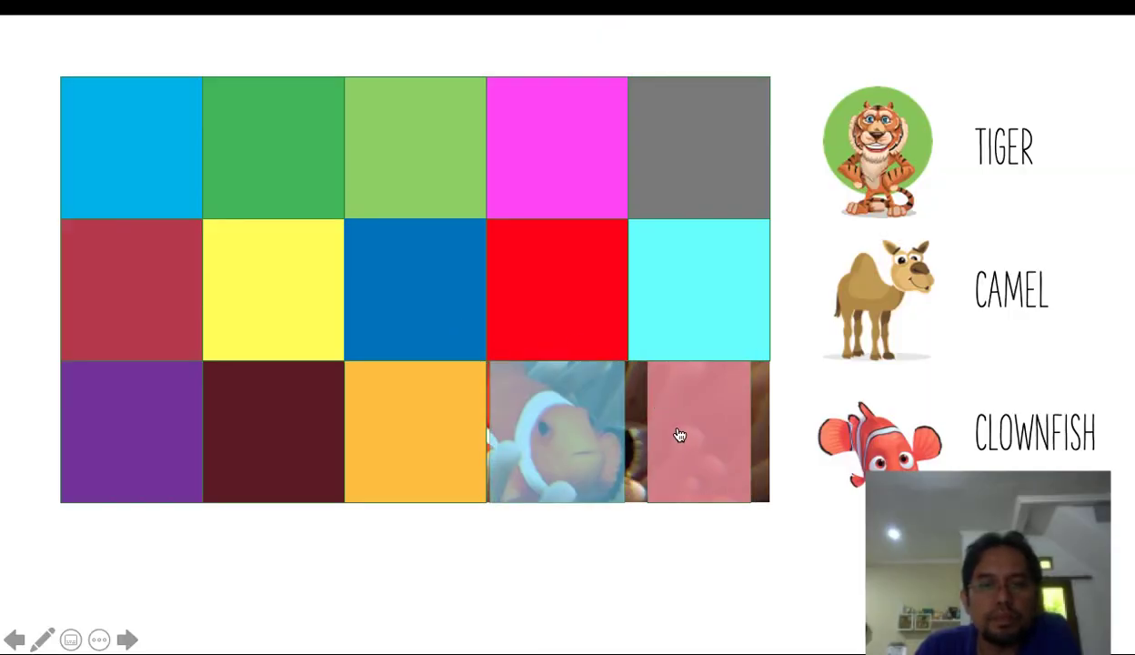
left_click(678, 329)
left_click(614, 342)
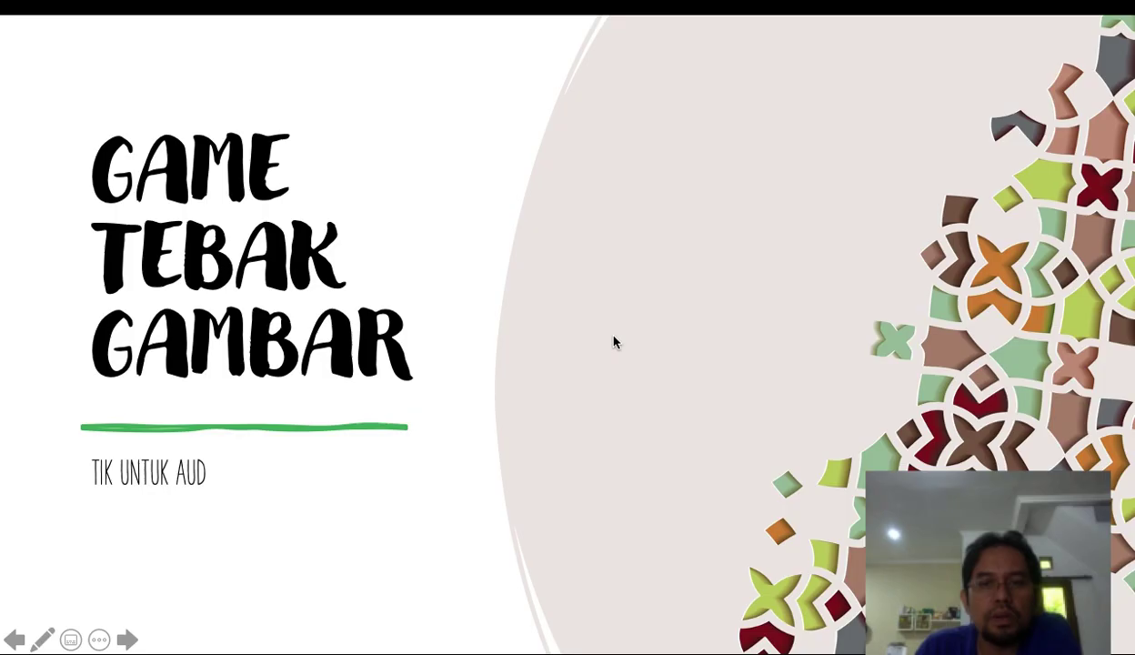
left_click(136, 86)
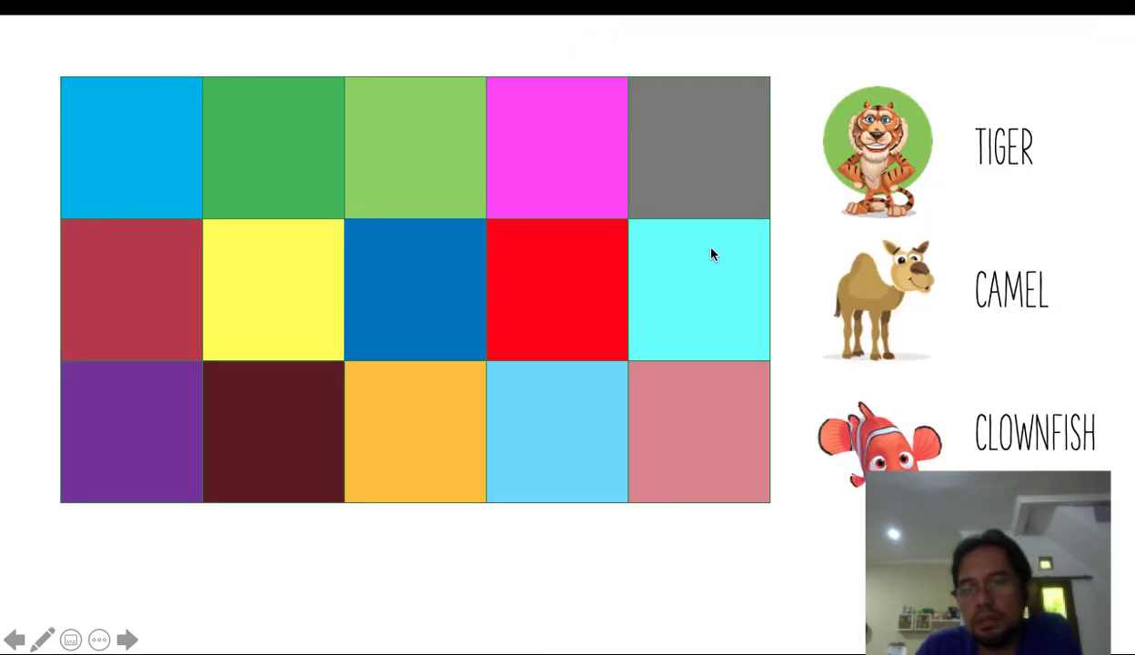
left_click(879, 436)
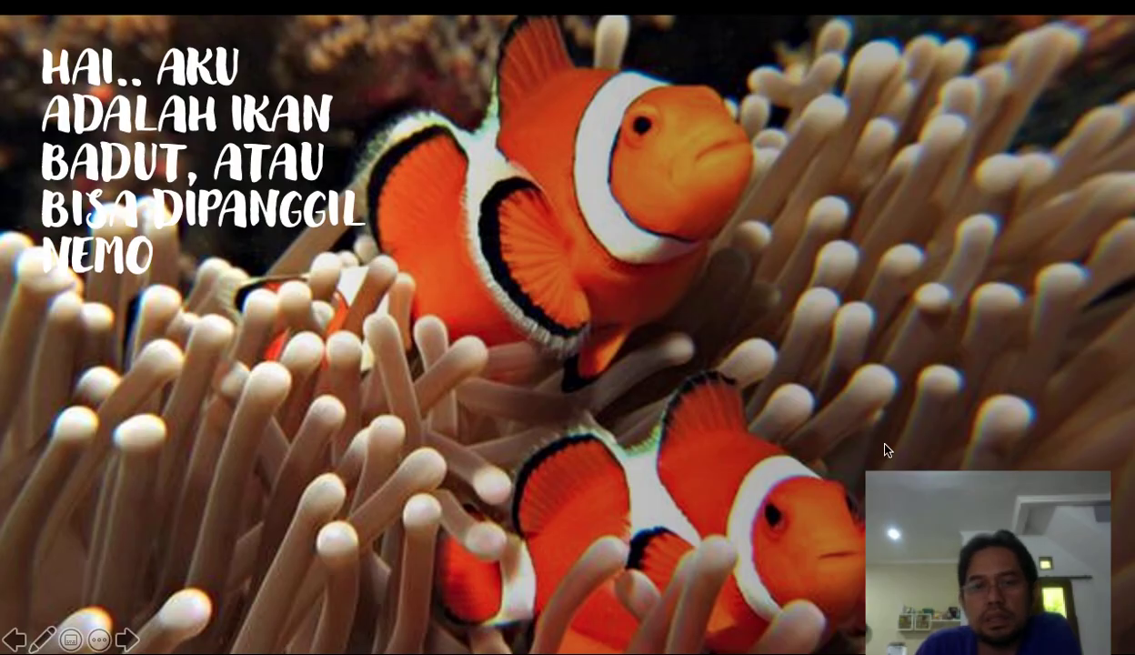
key("Escape")
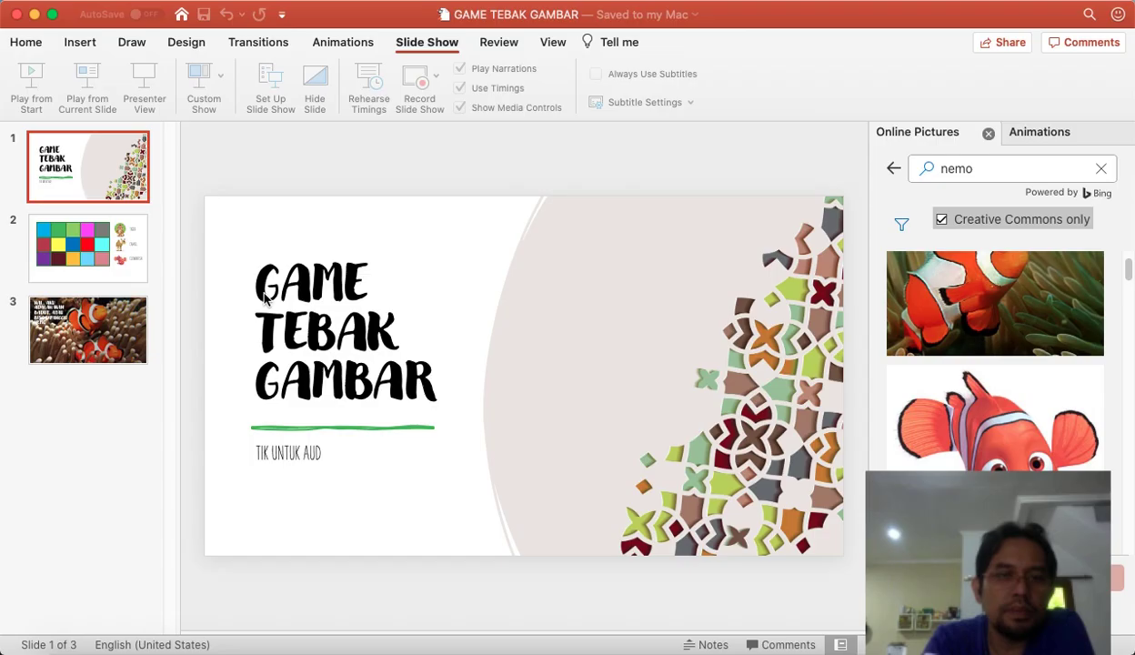